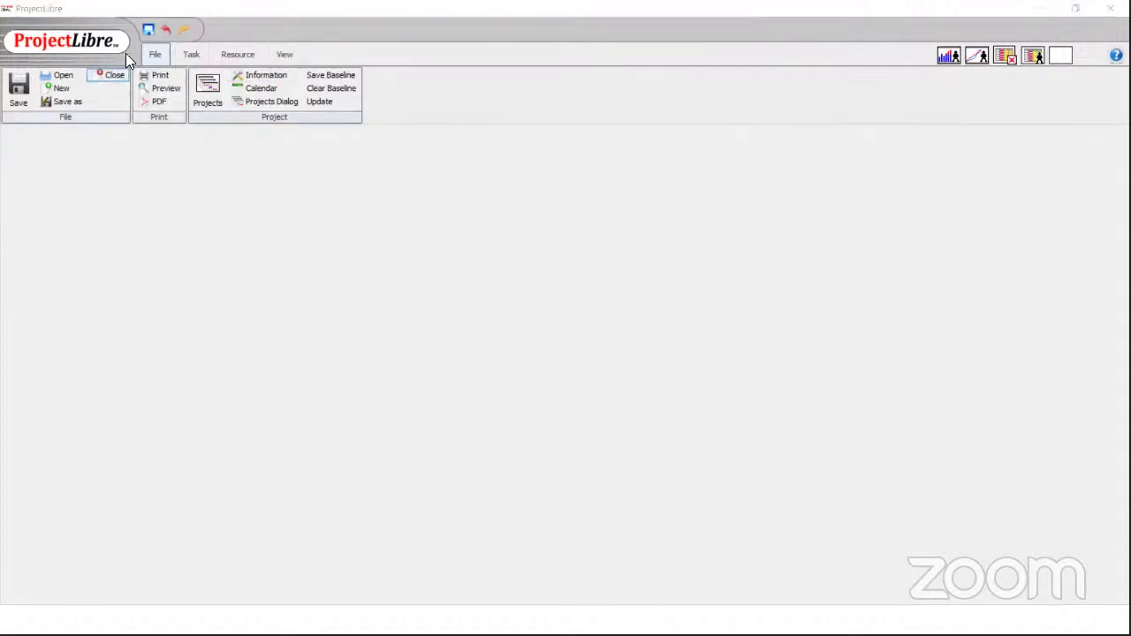
Create a new forward-scheduled project named Demo with XX as the manager.
left_click(155, 55)
left_click(58, 88)
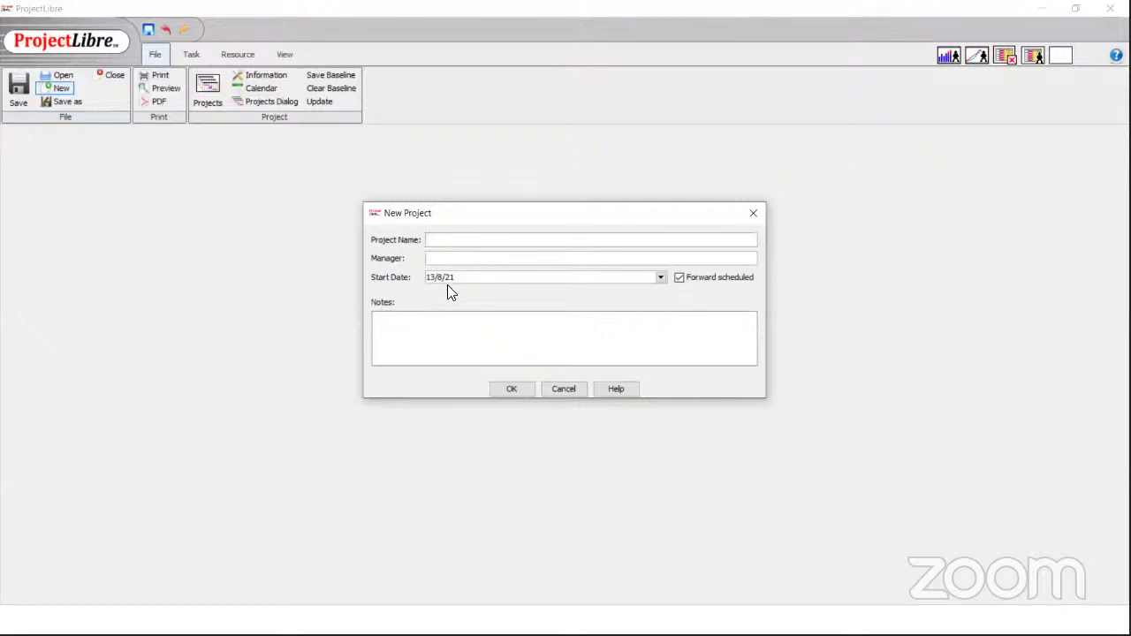
type("Demo")
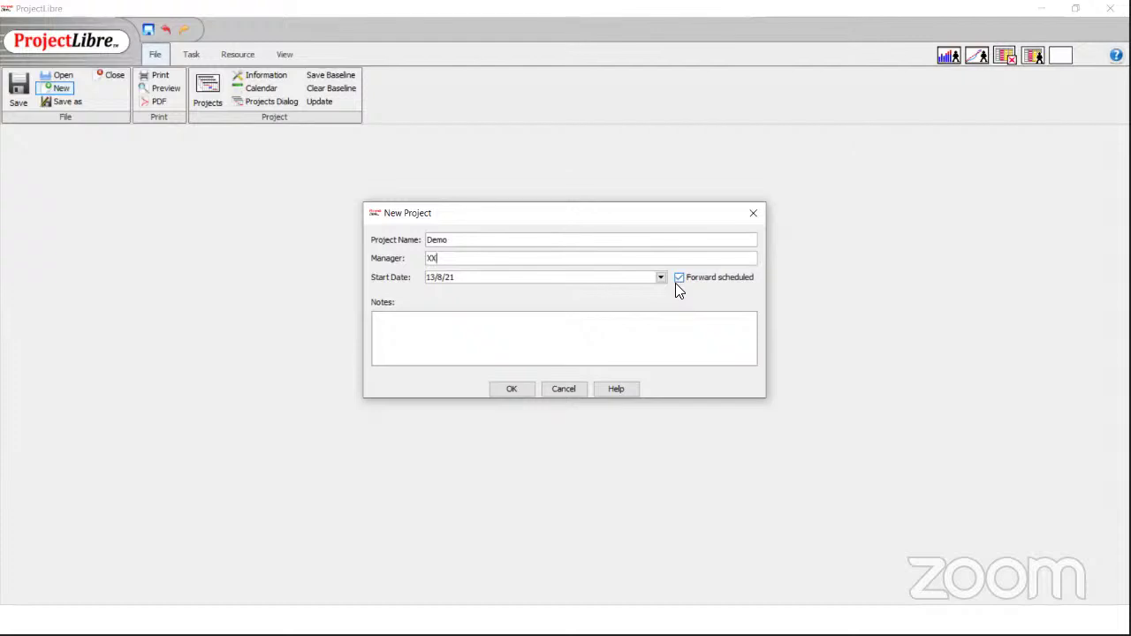
left_click(511, 390)
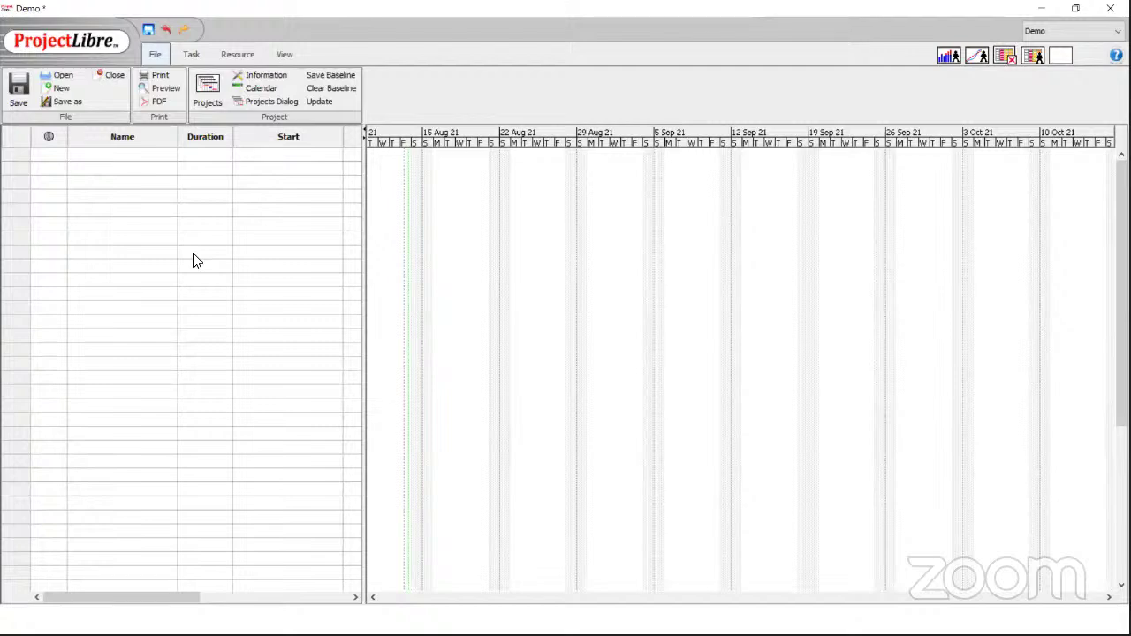
Narrow the Name, Duration, Start and Finish columns of the task table.
left_click(176, 137)
left_click_drag(176, 137, 151, 137)
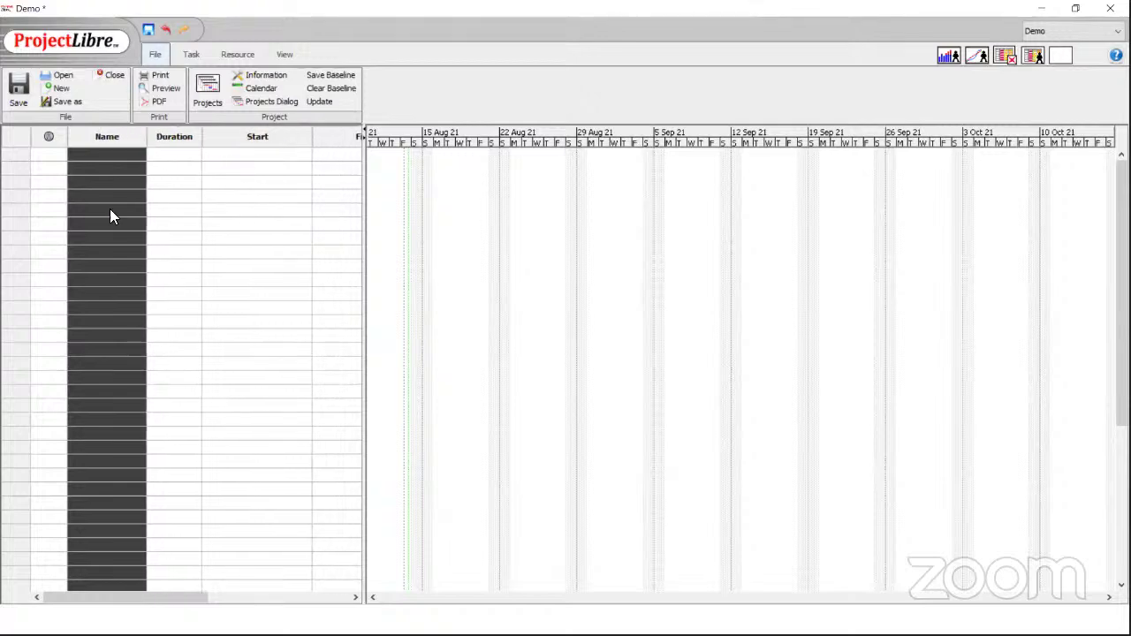
left_click(179, 251)
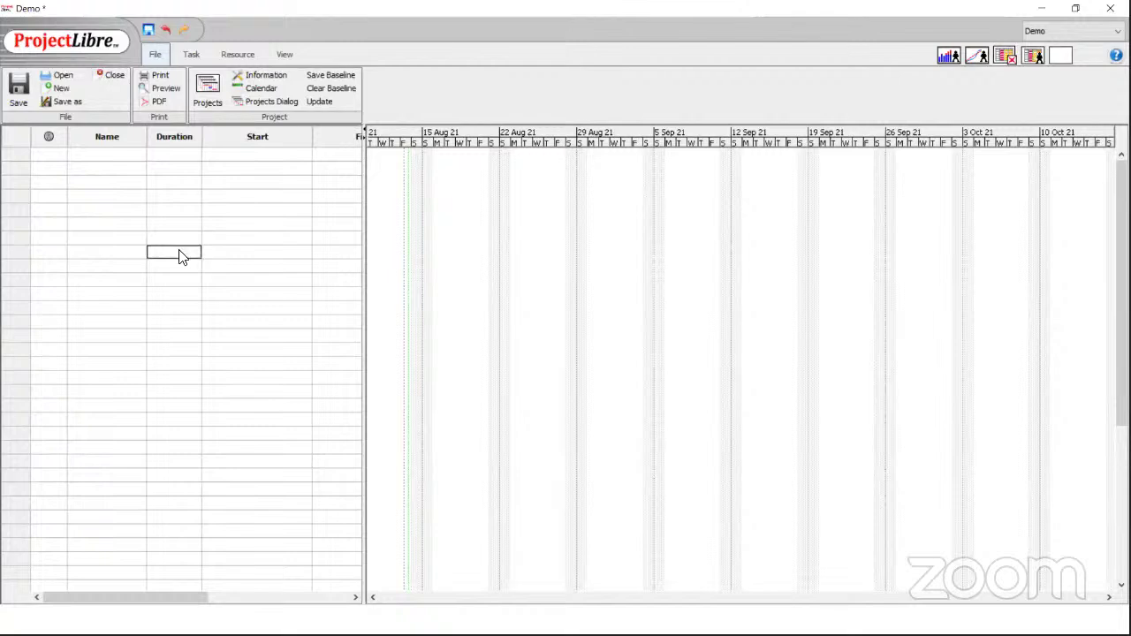
left_click_drag(204, 148, 189, 144)
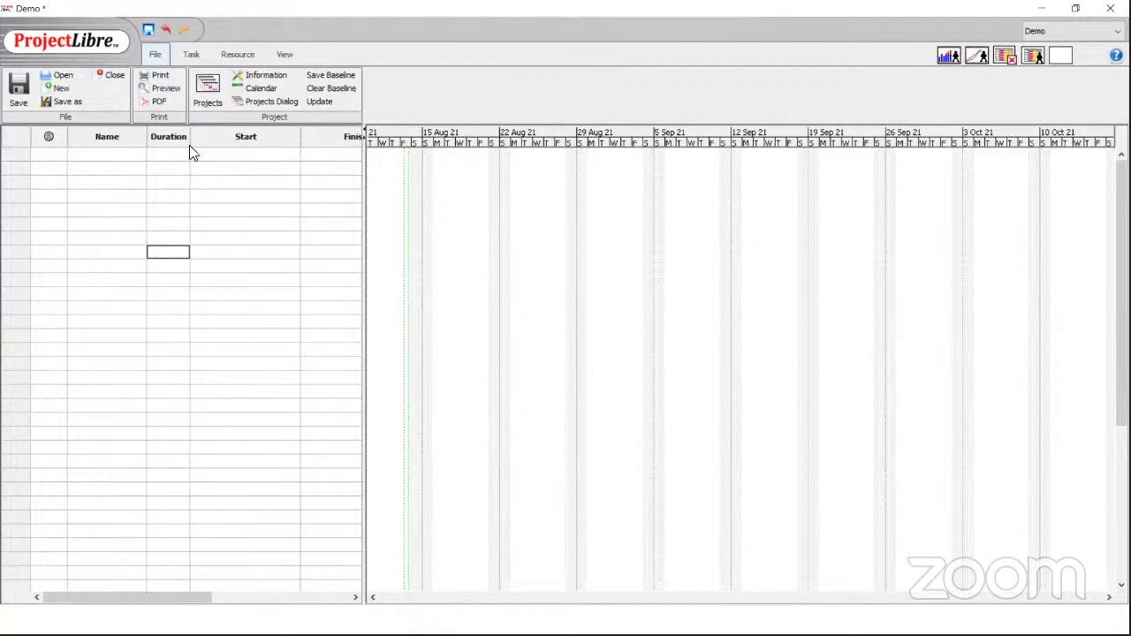
left_click_drag(301, 145, 223, 146)
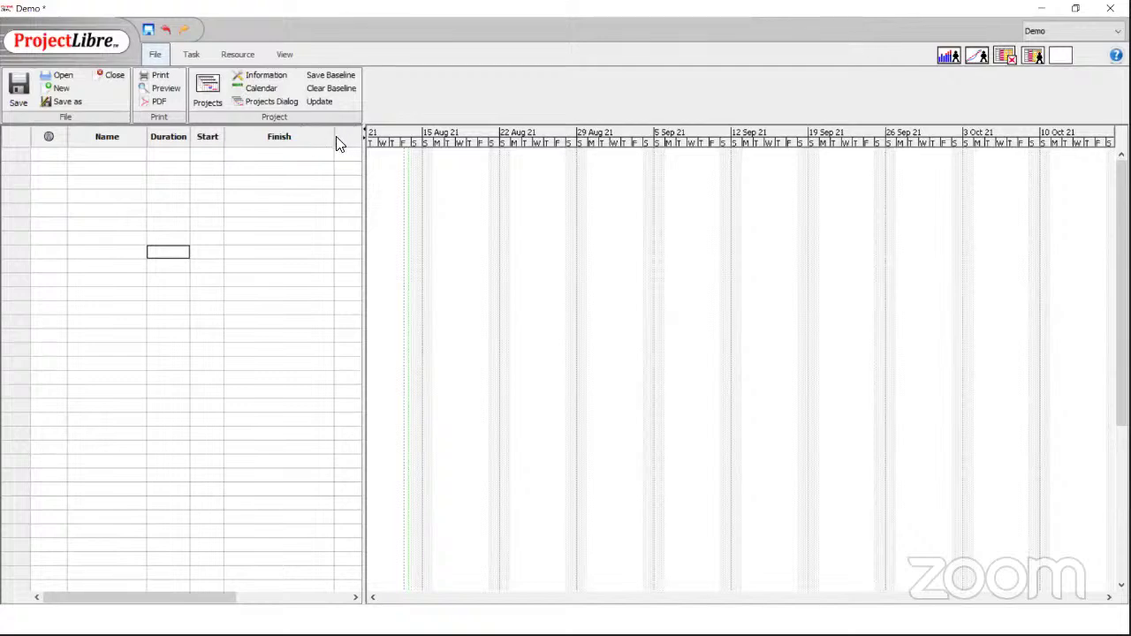
left_click_drag(334, 142, 257, 146)
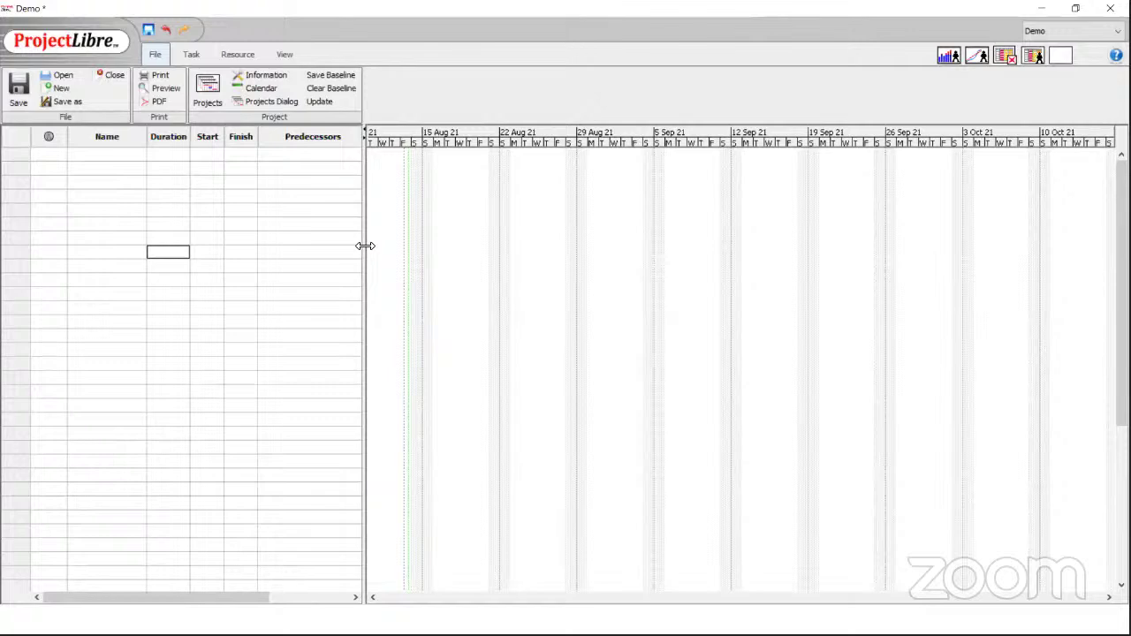
Narrow the Predecessors and Resource Names columns and fit the task table's area to its columns beside the Gantt chart.
left_click_drag(365, 245, 481, 255)
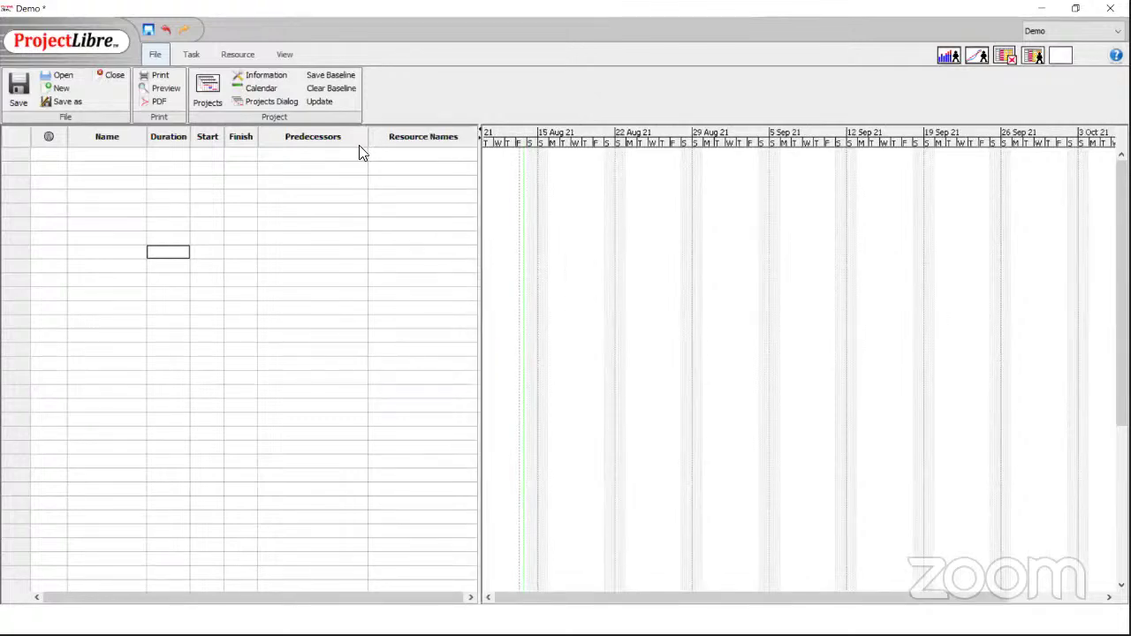
left_click_drag(369, 136, 314, 145)
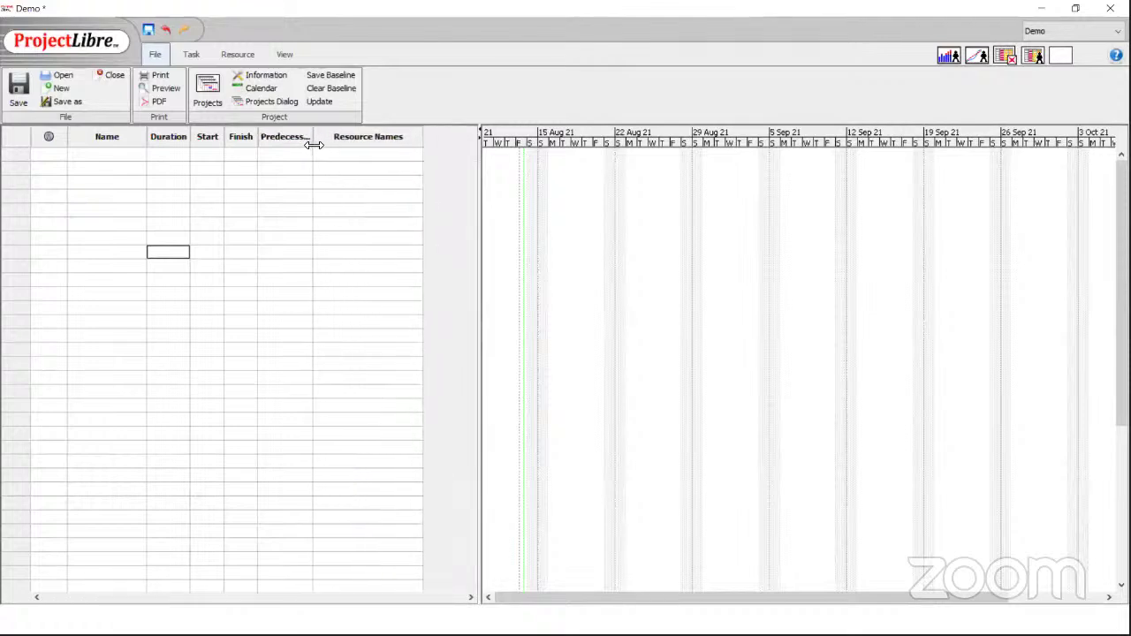
left_click_drag(383, 148, 358, 159)
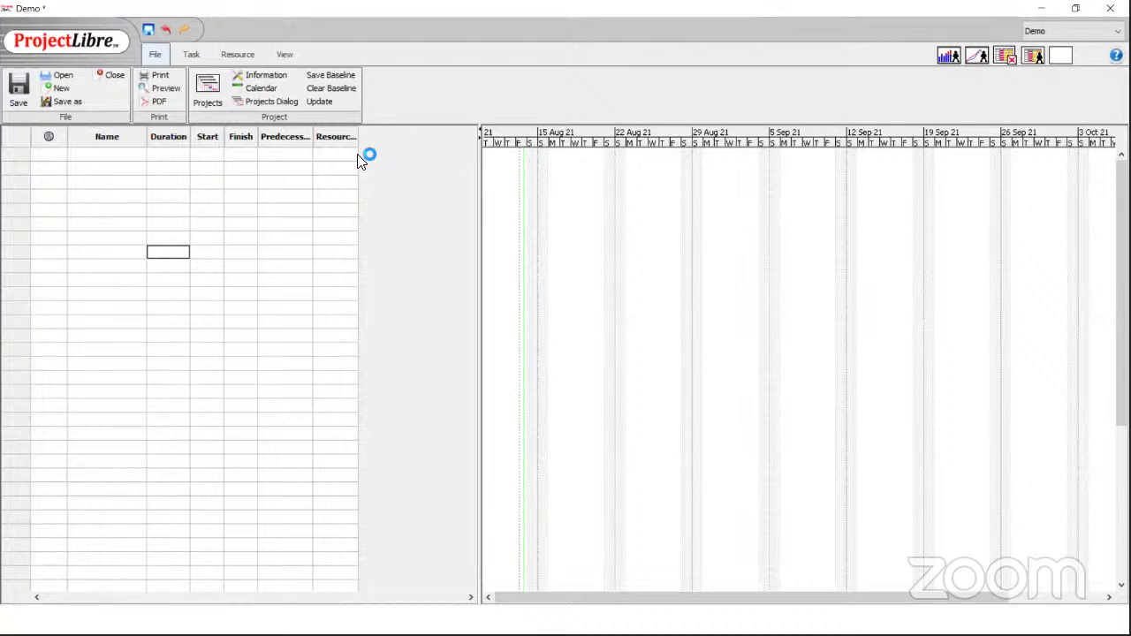
left_click(270, 141)
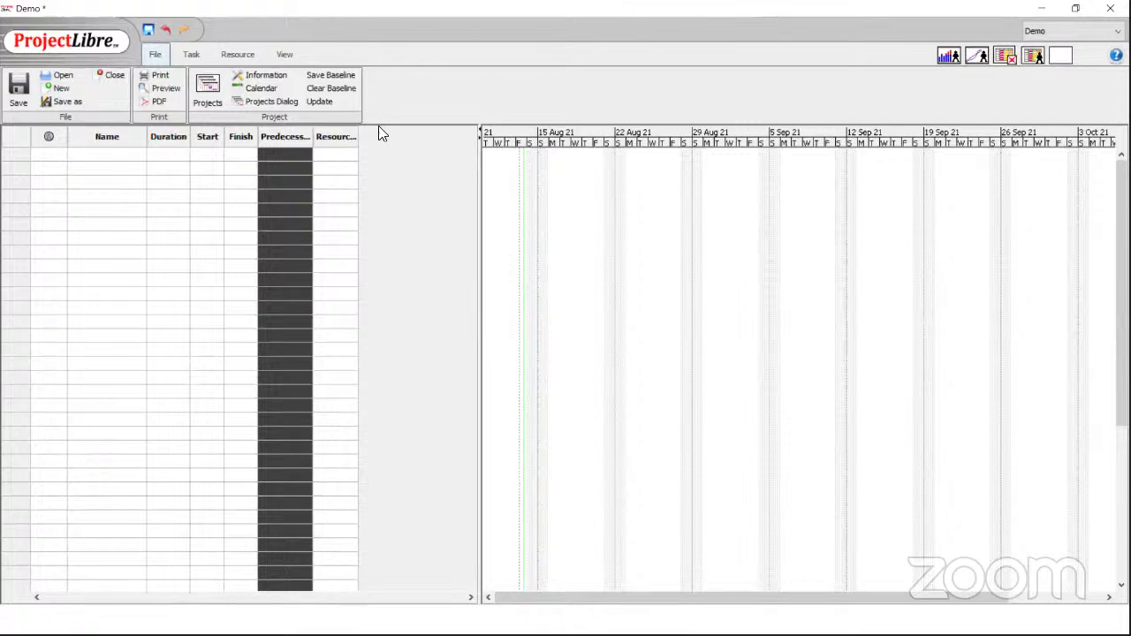
left_click_drag(358, 138, 368, 143)
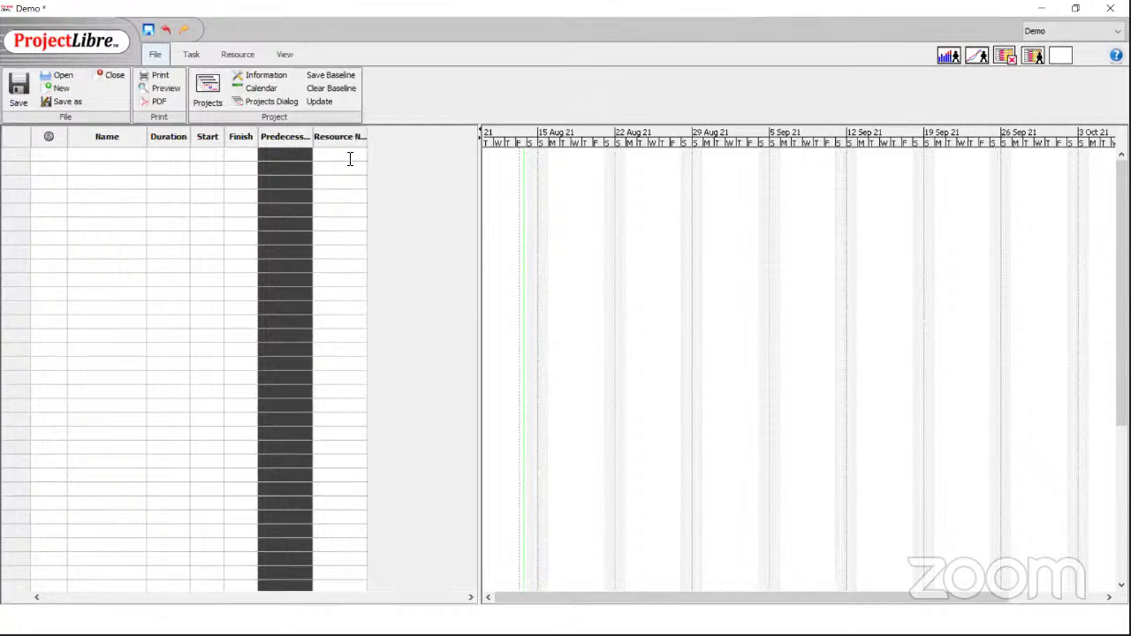
left_click(345, 157)
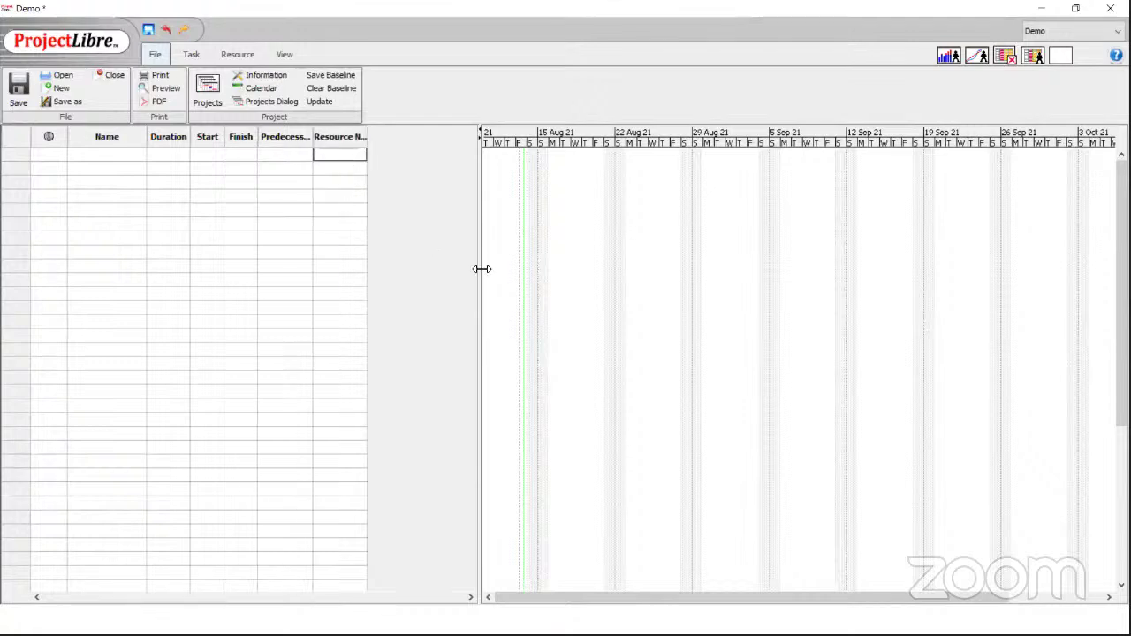
left_click_drag(427, 283, 370, 280)
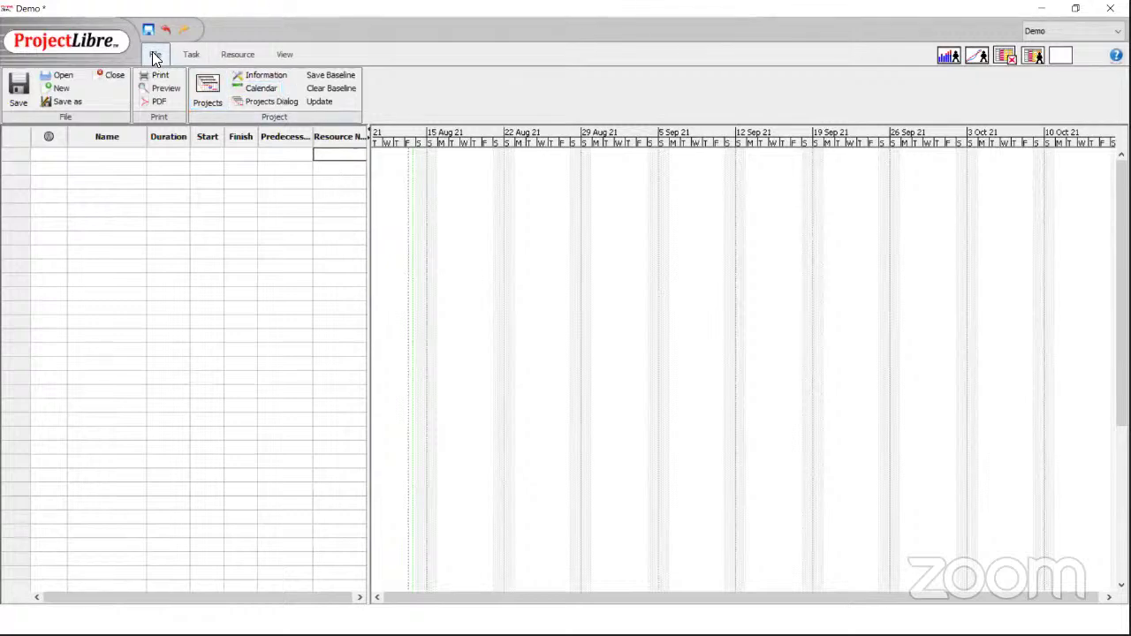
In the Standard working calendar, set all Saturdays and Sundays to non-default working time.
left_click(261, 92)
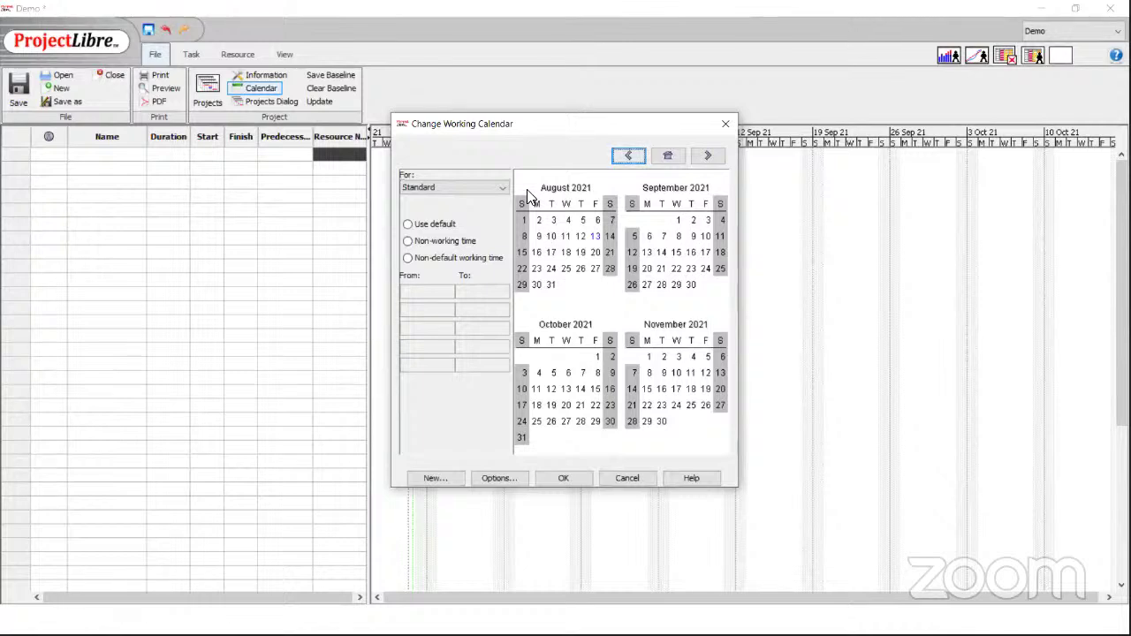
left_click(609, 203)
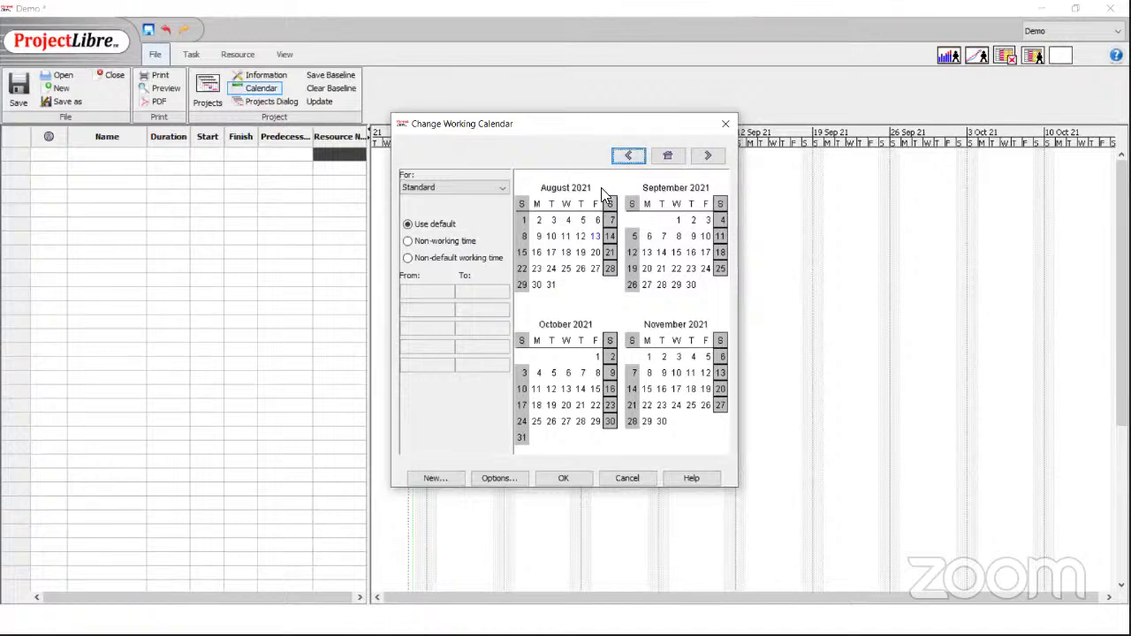
left_click(405, 258)
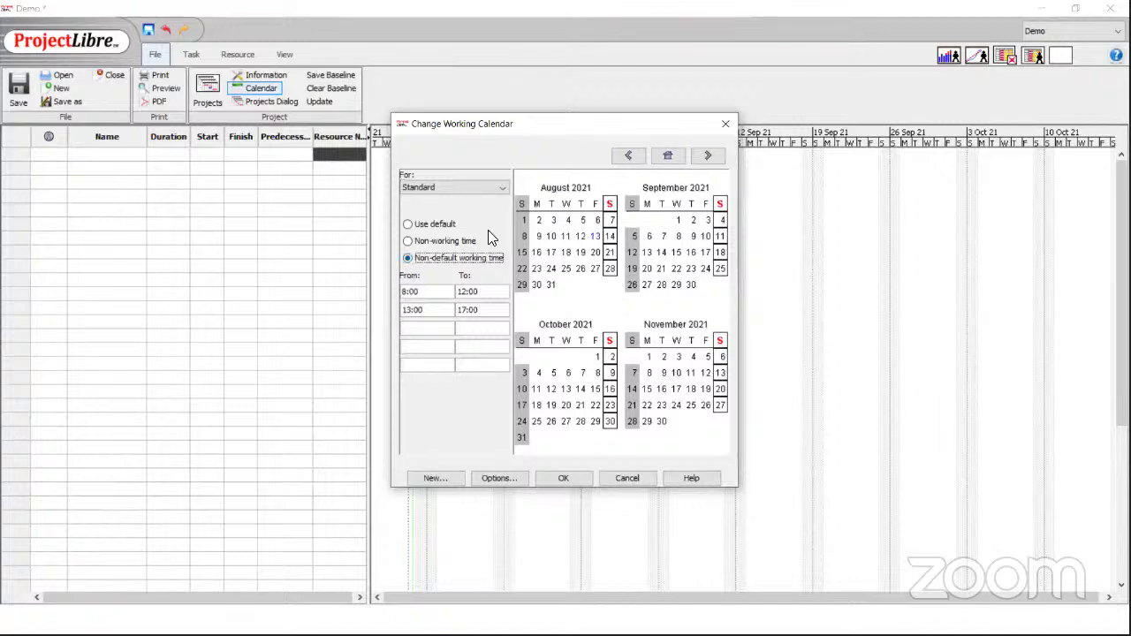
left_click(520, 204)
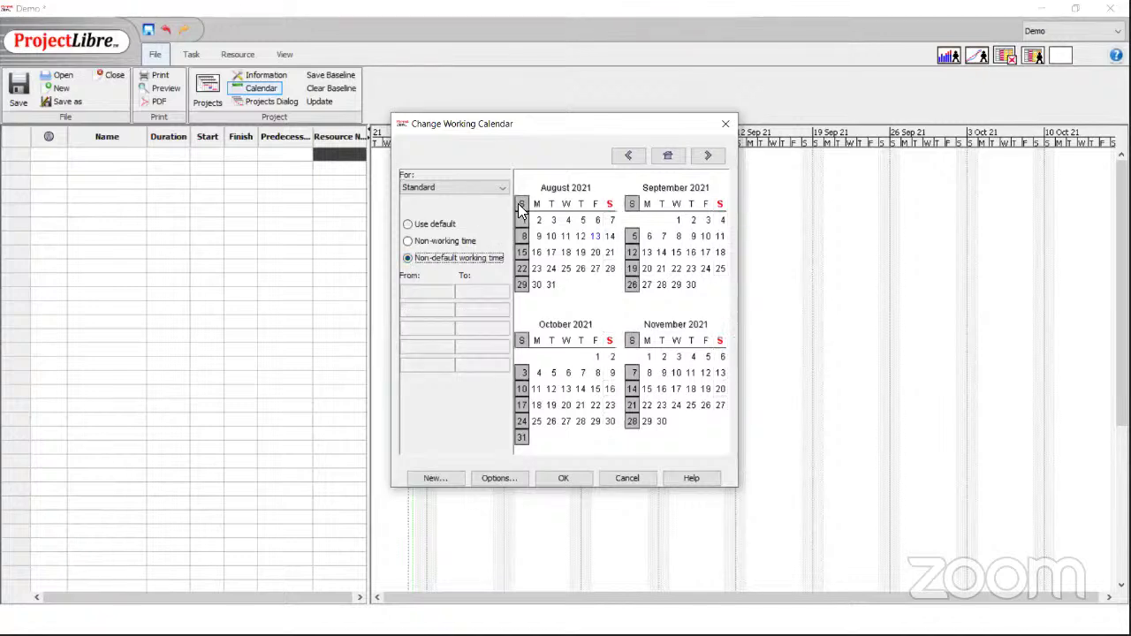
left_click(407, 258)
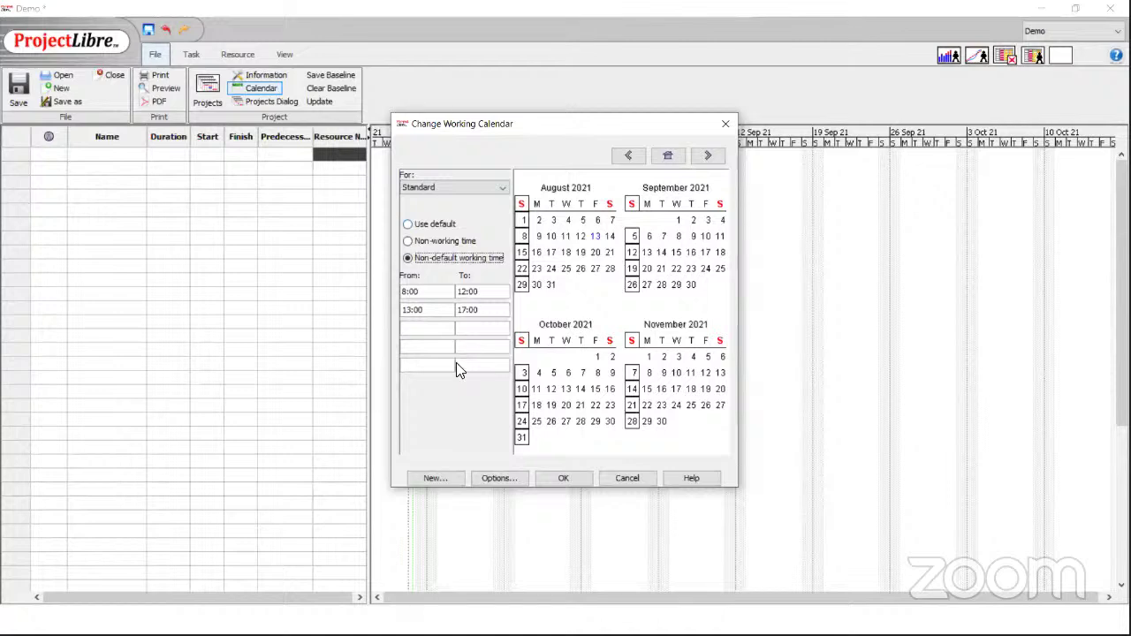
Create a new base calendar named Demo as a copy of the Standard calendar.
left_click(433, 479)
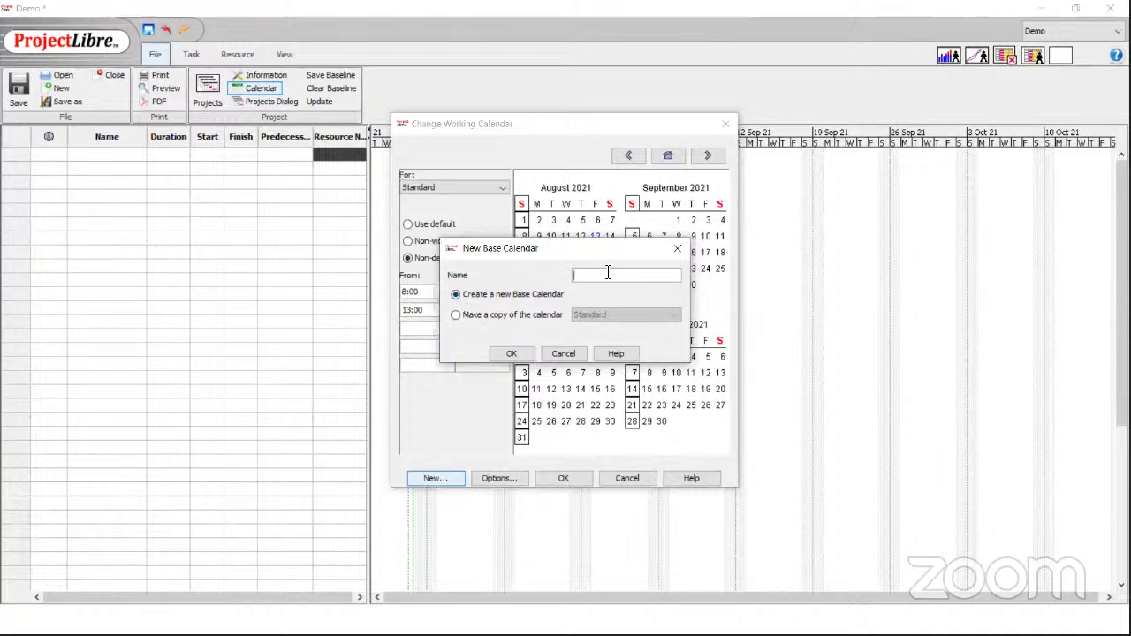
type("Demo")
left_click(456, 315)
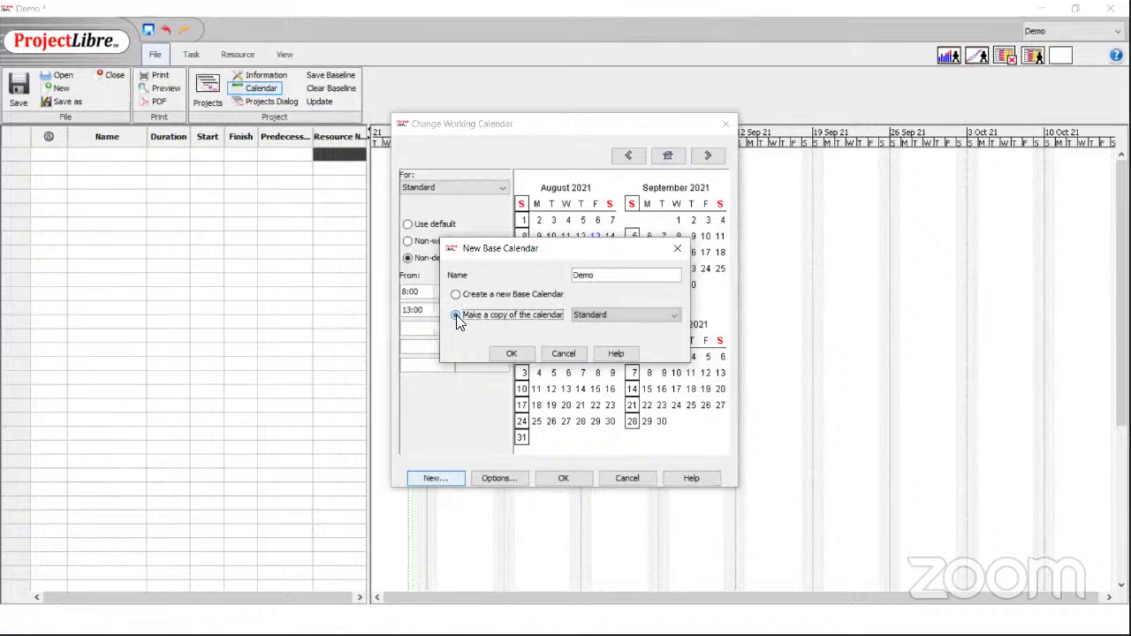
left_click(509, 353)
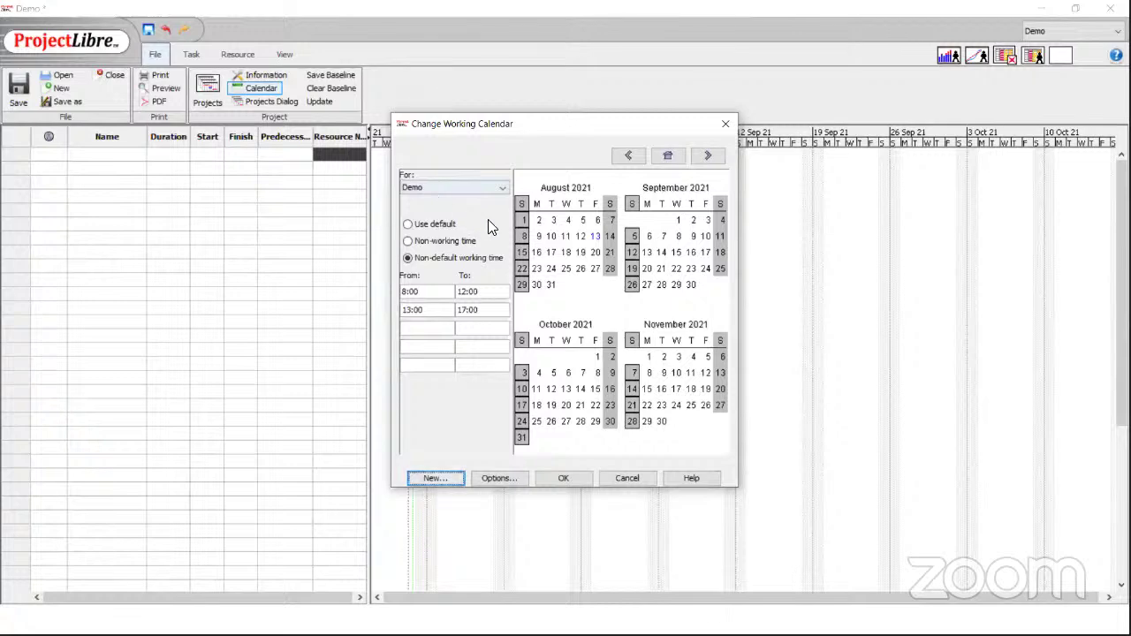
Set all Saturdays and Sundays in the Demo calendar to non-default working time and accept the calendar changes.
left_click(609, 204)
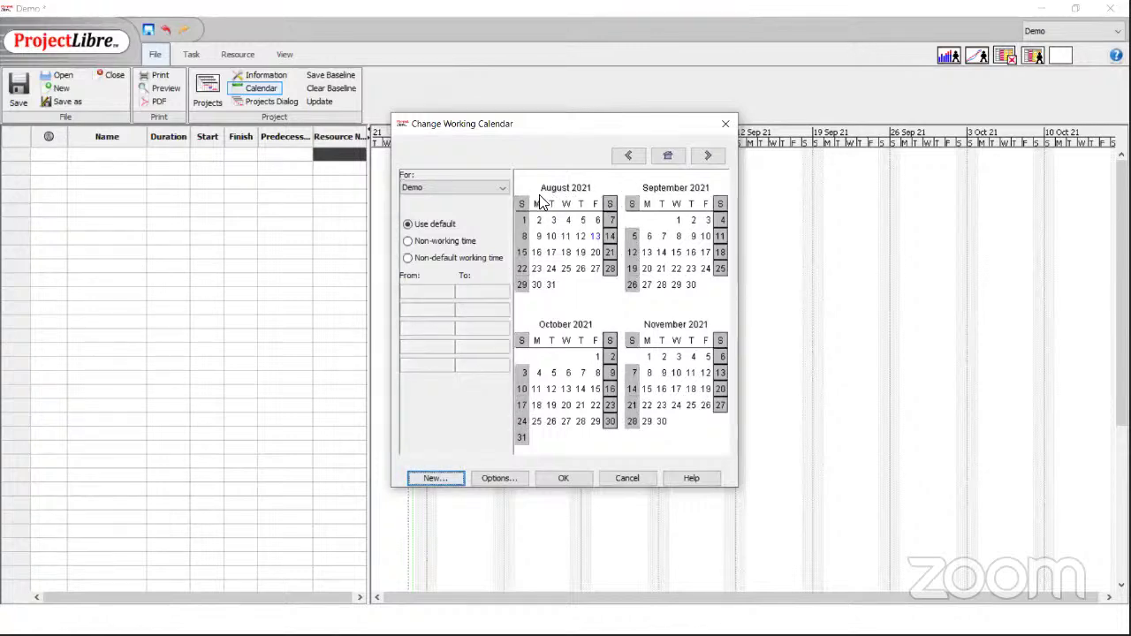
left_click(433, 257)
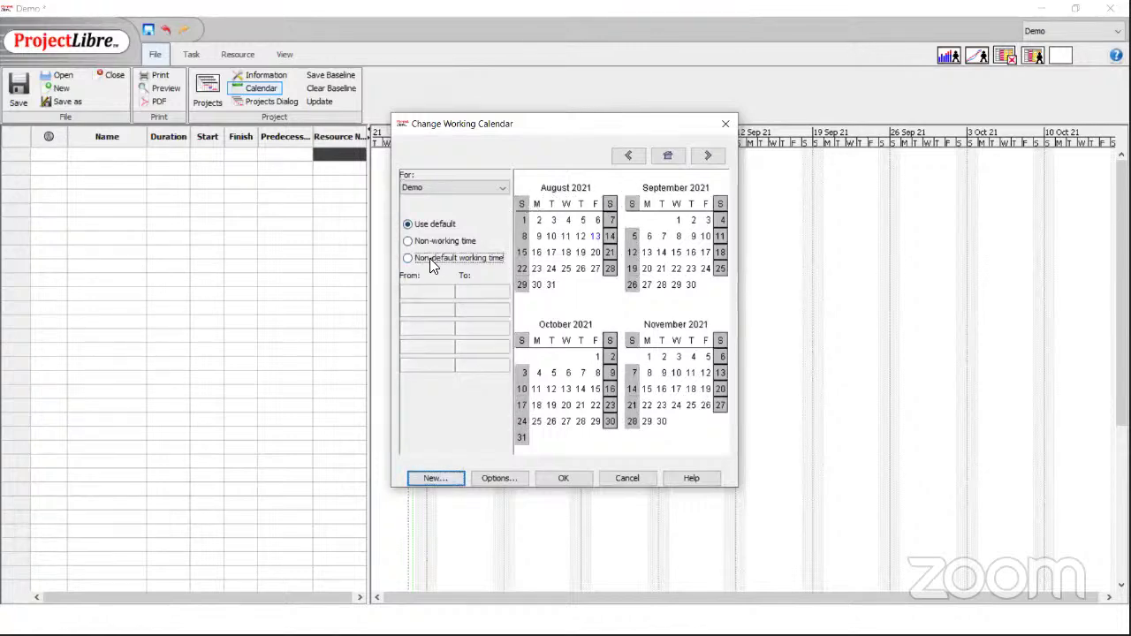
left_click(519, 204)
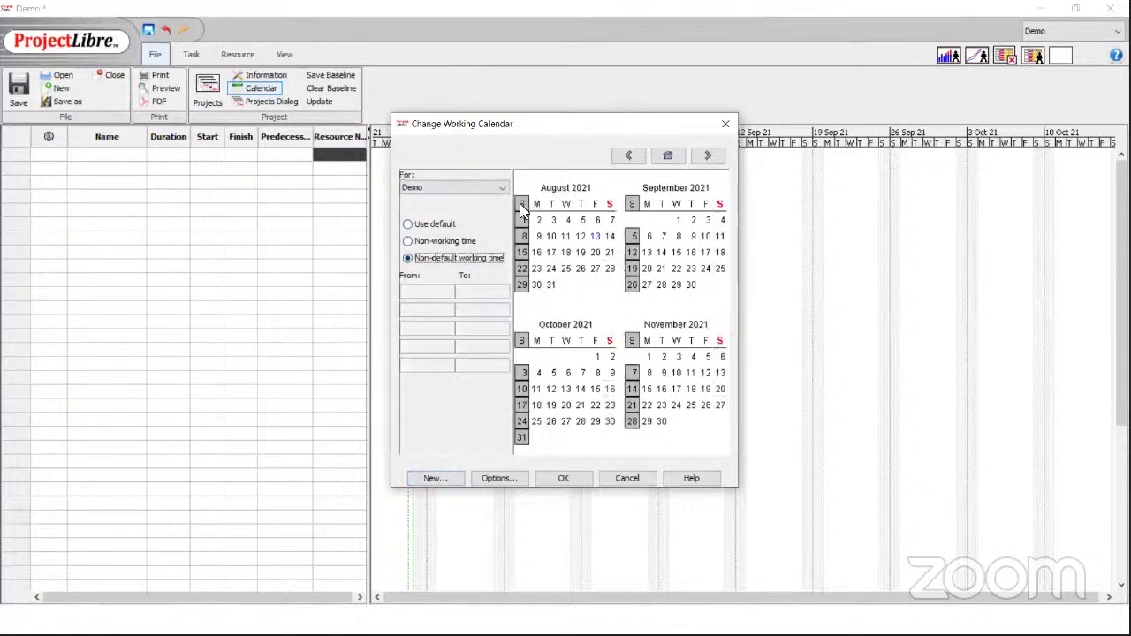
left_click(424, 256)
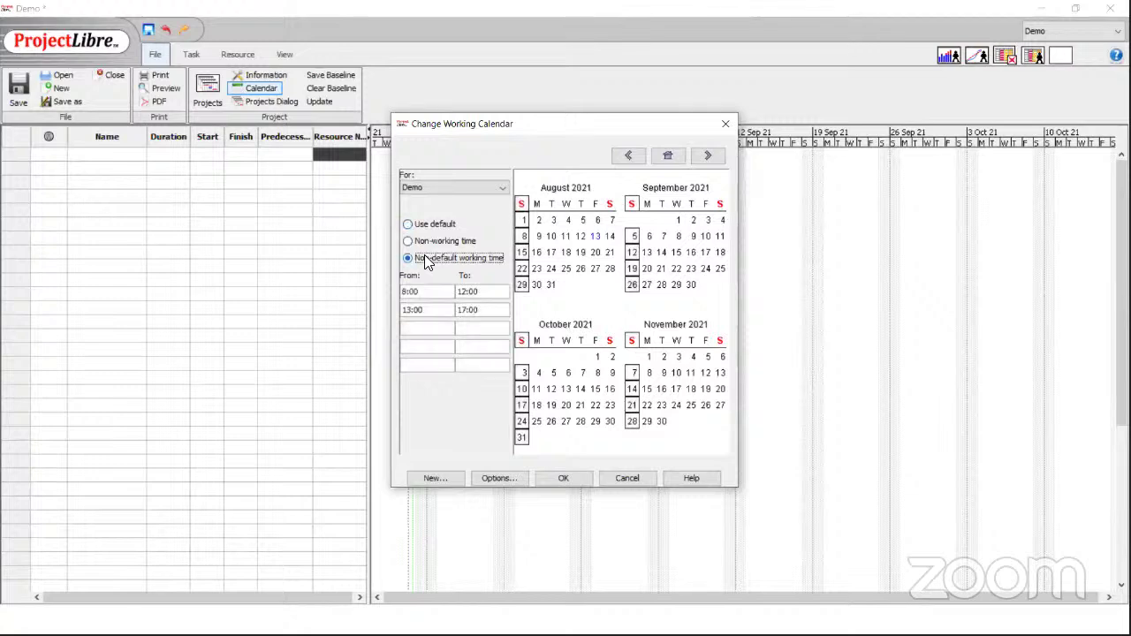
left_click(564, 478)
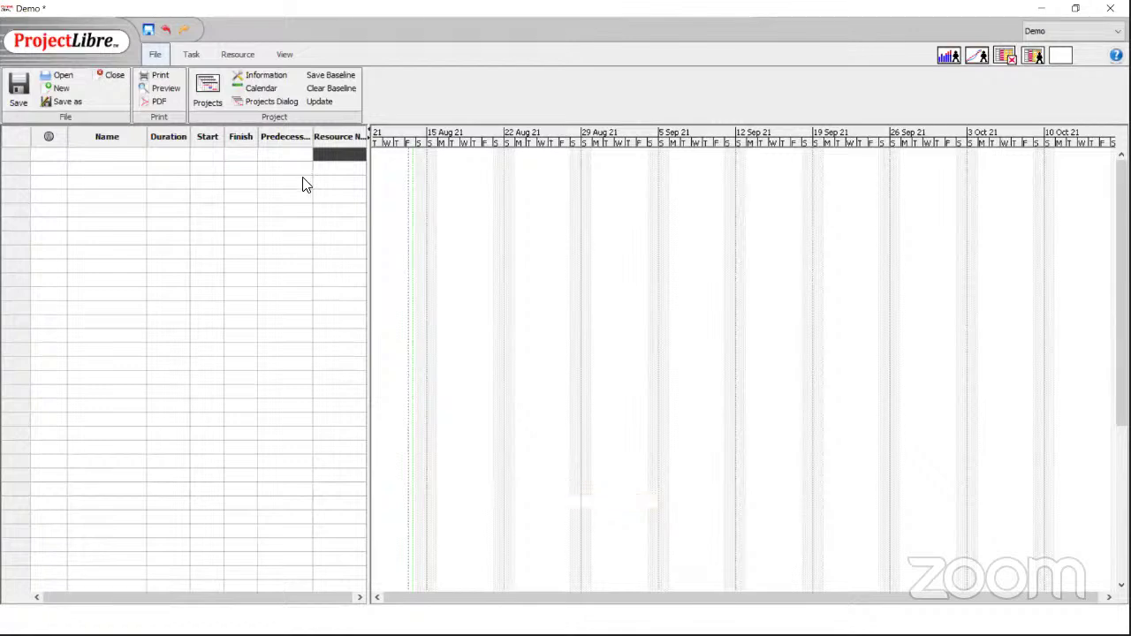
Check the projects list and set the base calendar to Demo in the project information.
left_click(255, 103)
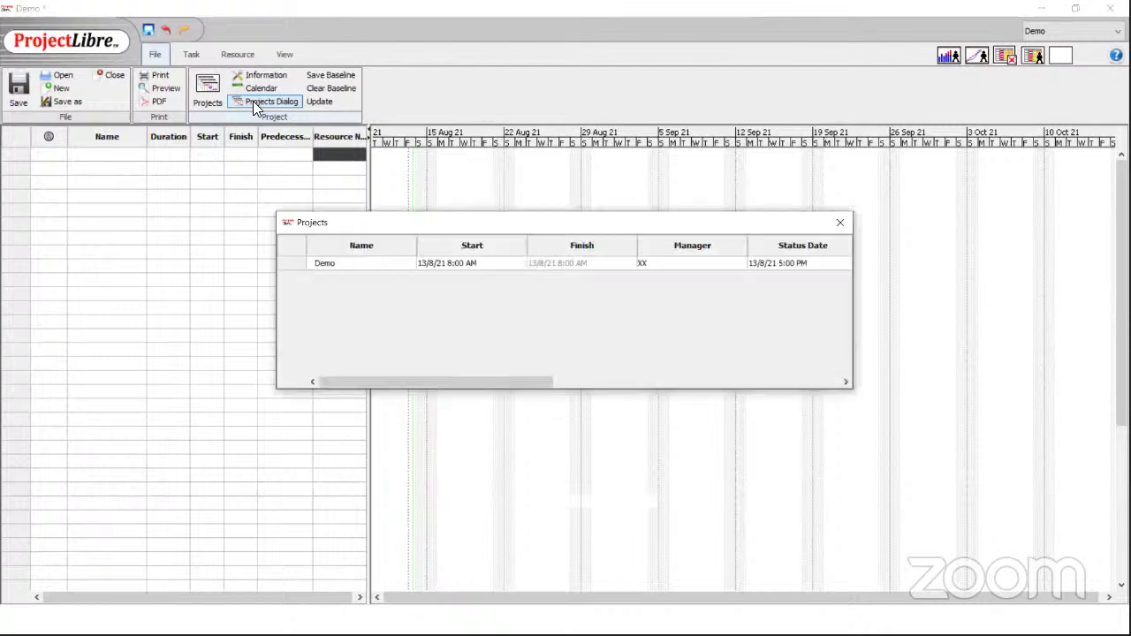
left_click(839, 221)
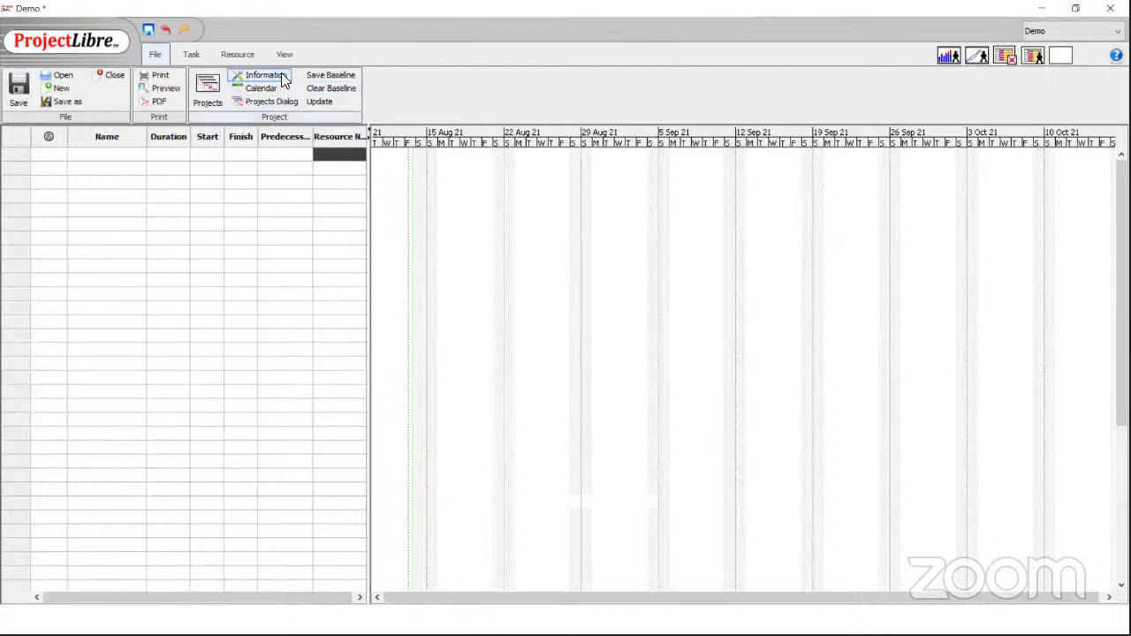
left_click(268, 78)
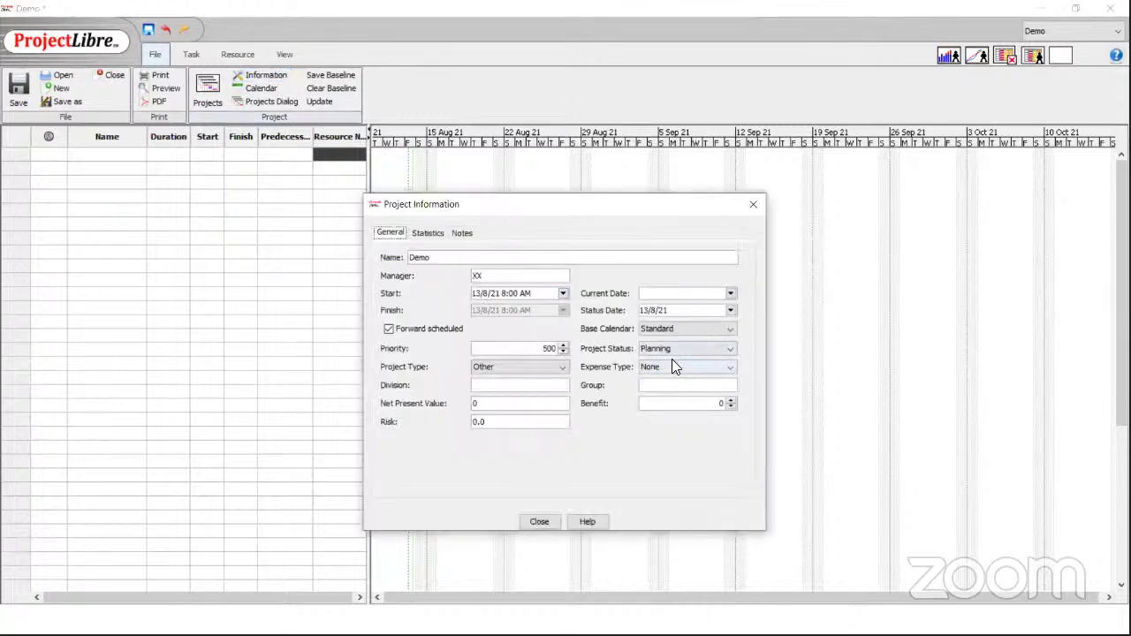
left_click(538, 520)
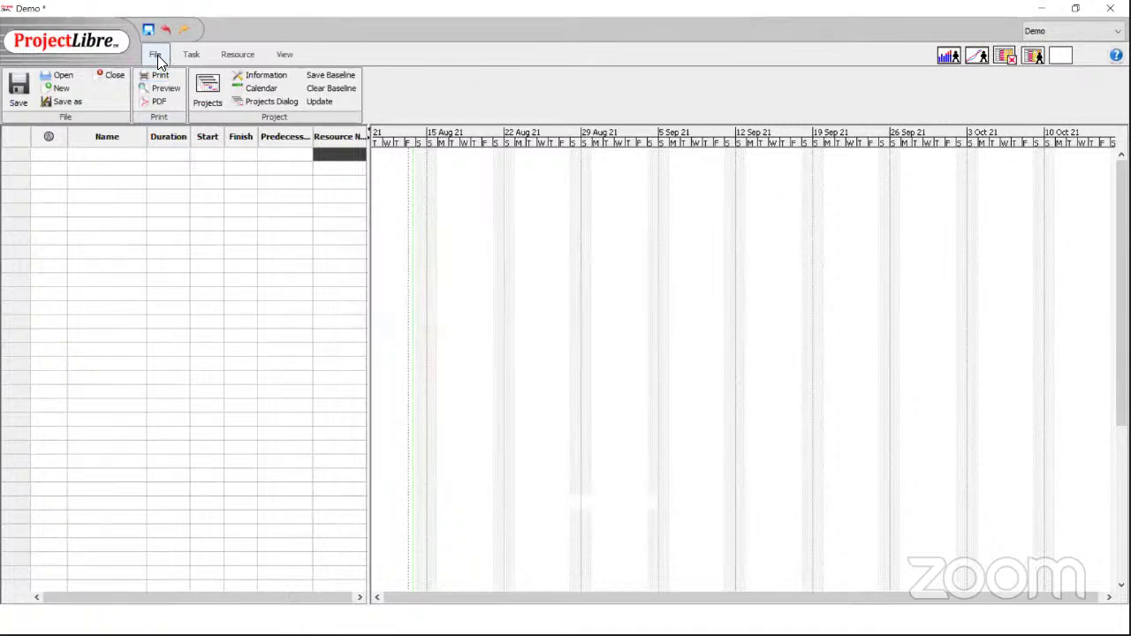
left_click(261, 74)
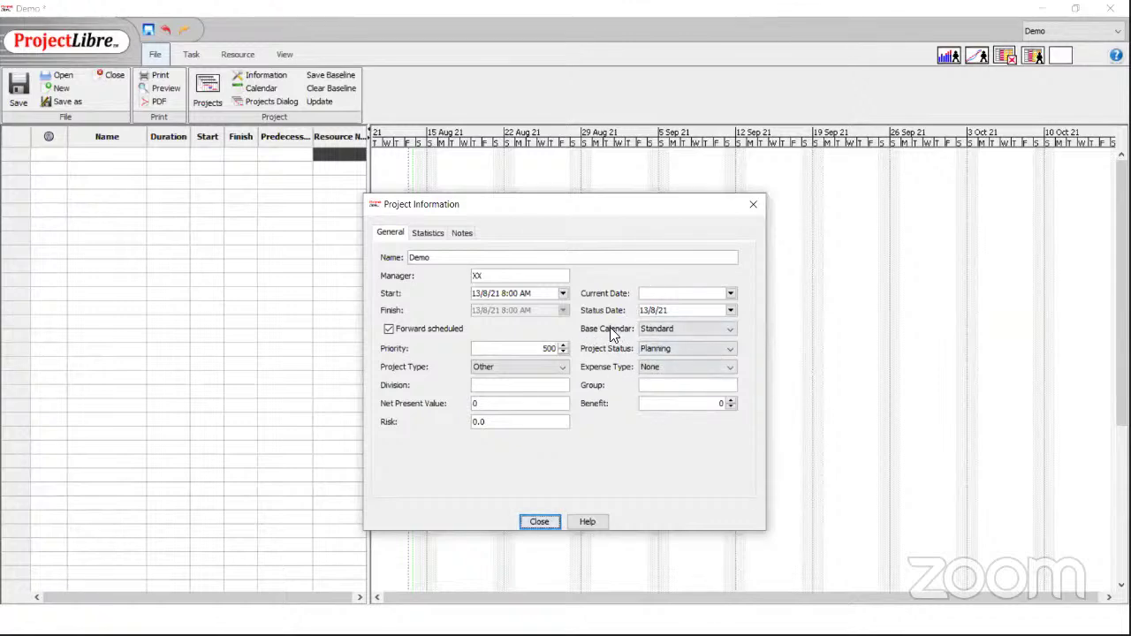
left_click(730, 329)
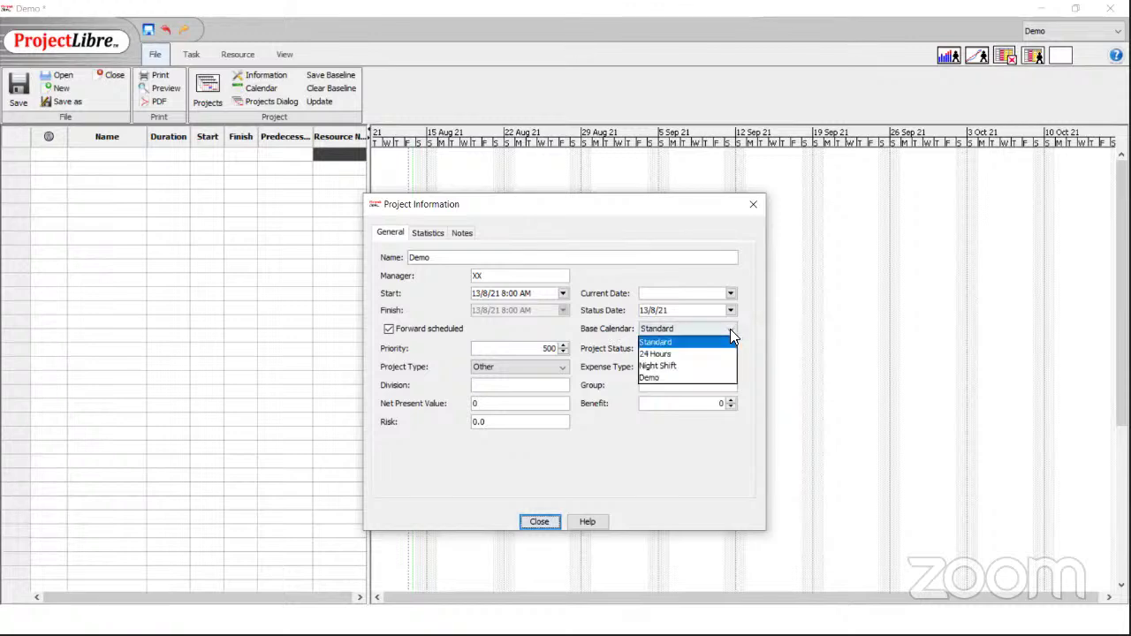
left_click(644, 380)
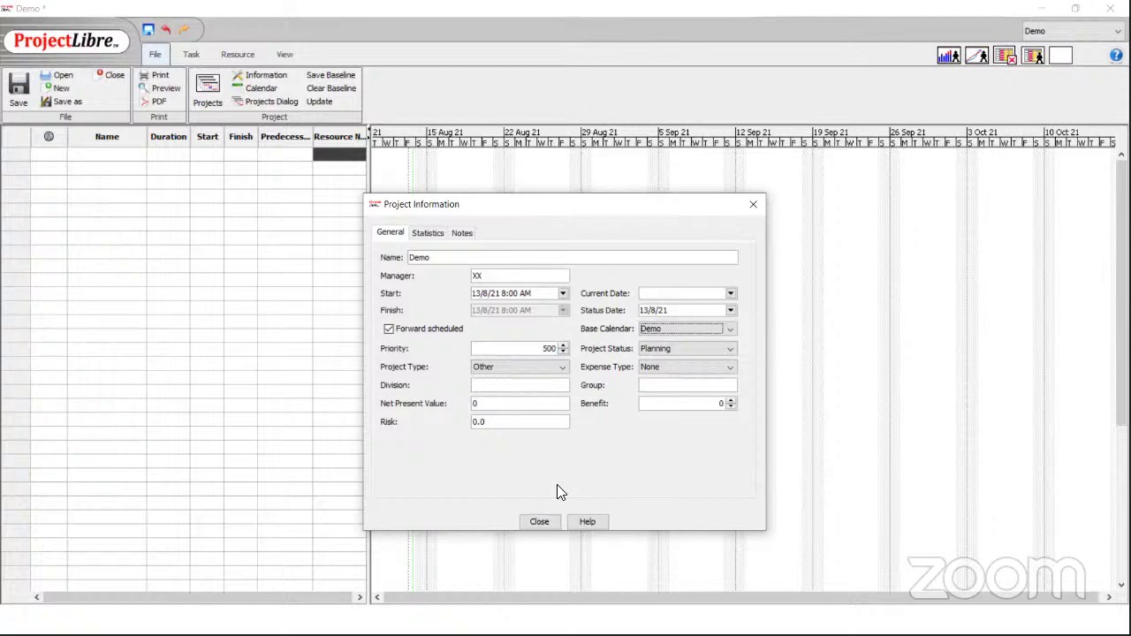
Close the project information and show the project's resource sheet.
left_click(528, 521)
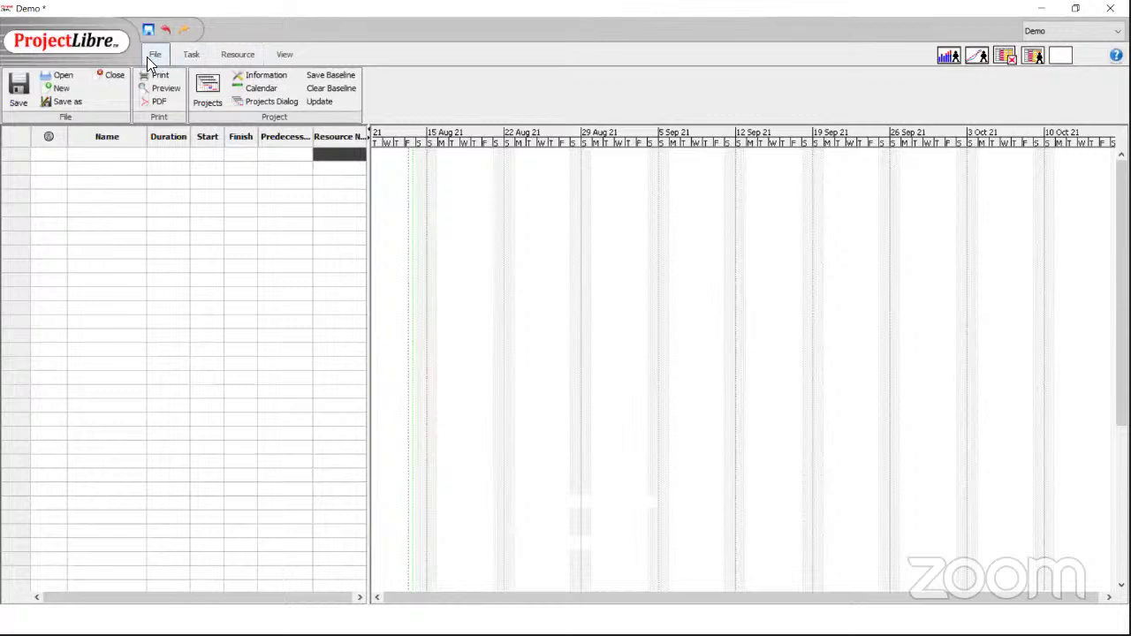
left_click(186, 55)
left_click(230, 53)
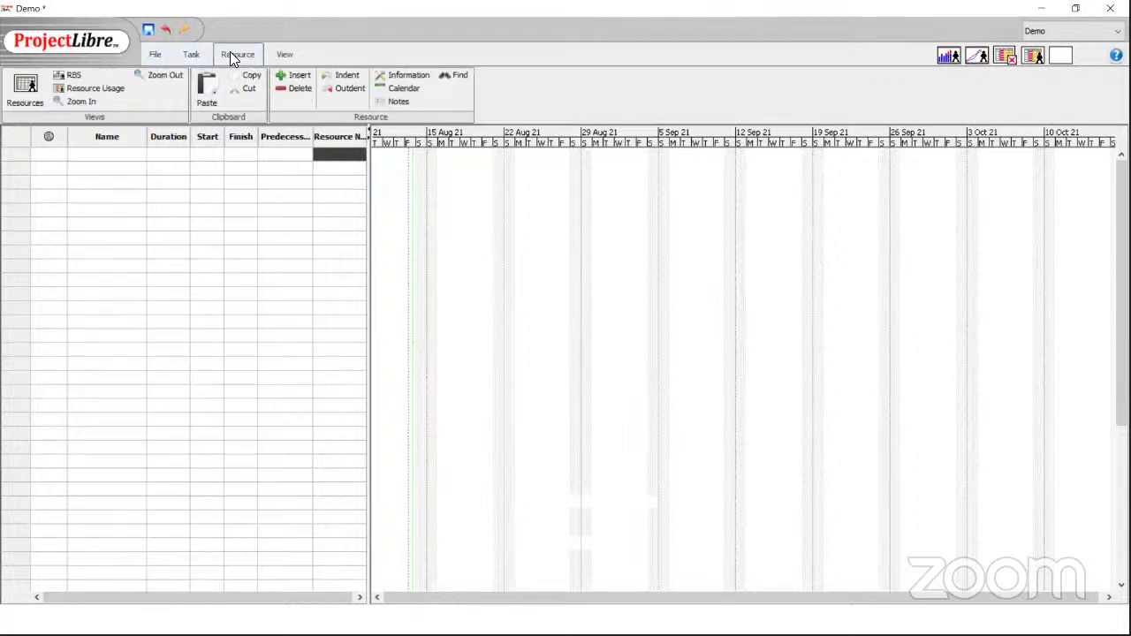
left_click(281, 54)
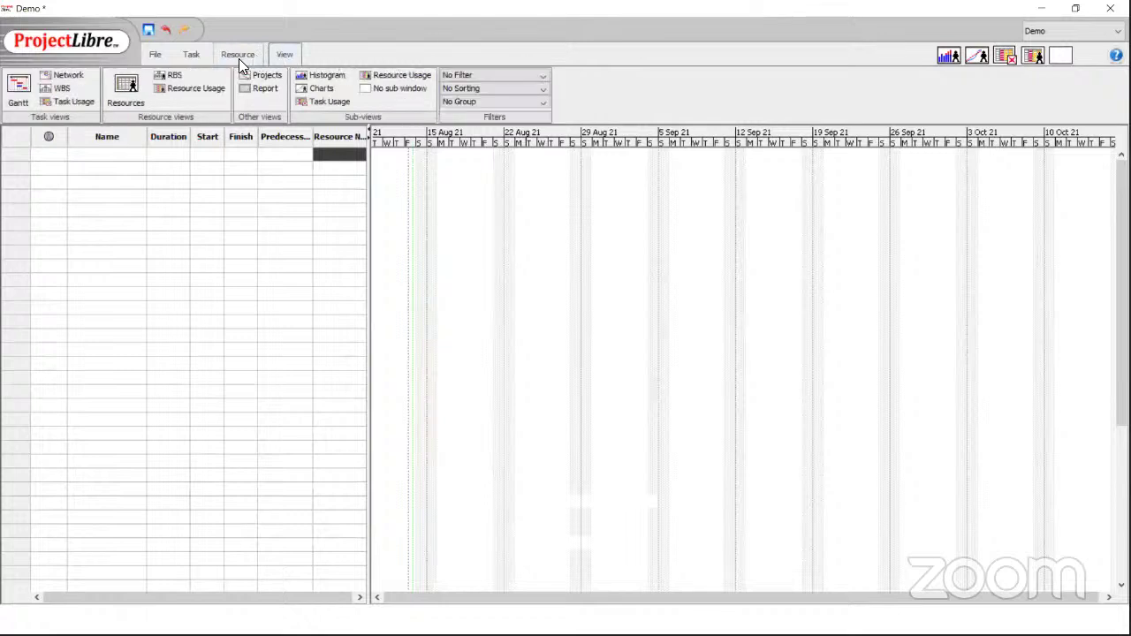
left_click(239, 58)
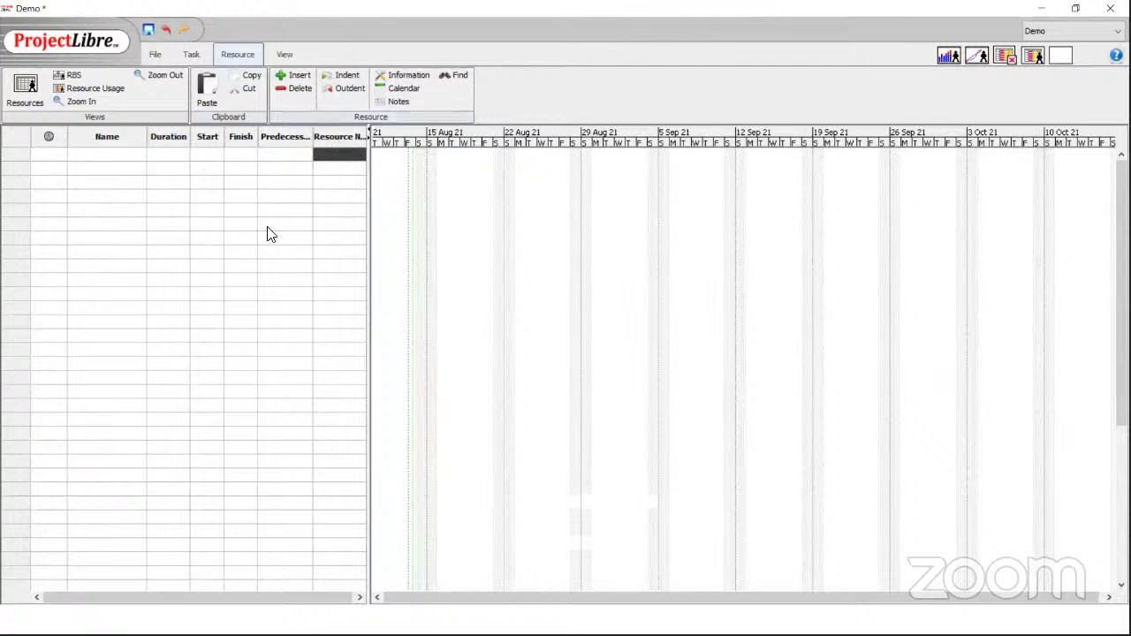
left_click(26, 91)
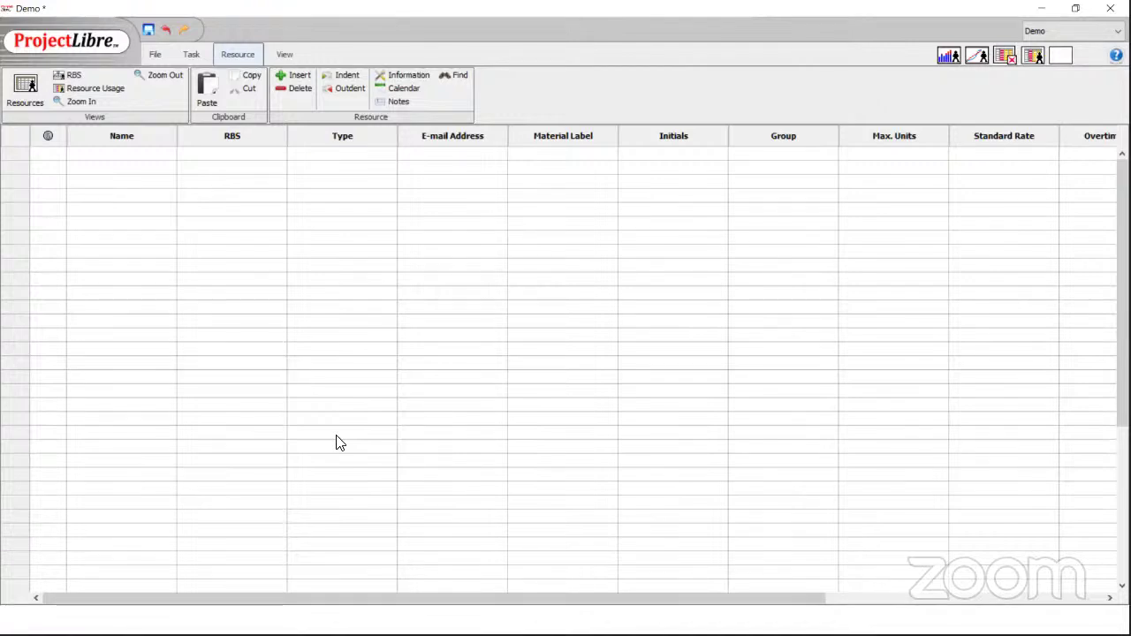
Add three resources named Person1, Person2 and Person3 to the resource sheet.
left_click(139, 156)
type("rson1")
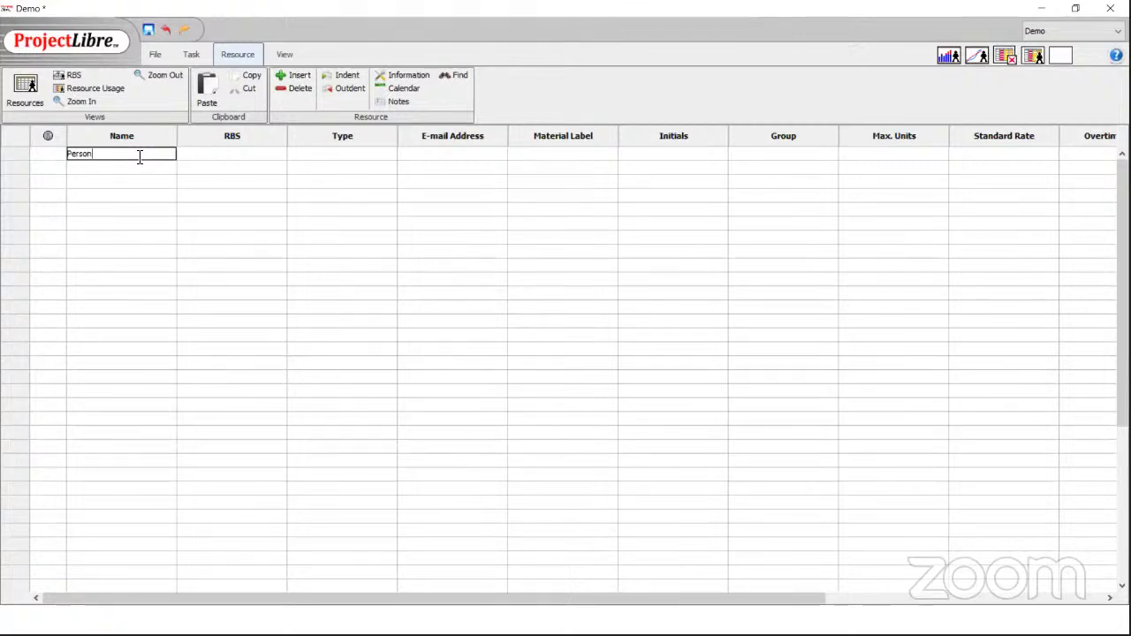
key("Return")
type("Person2")
key("Return")
type("Person3")
key("BackSpace")
type("3")
key("Return")
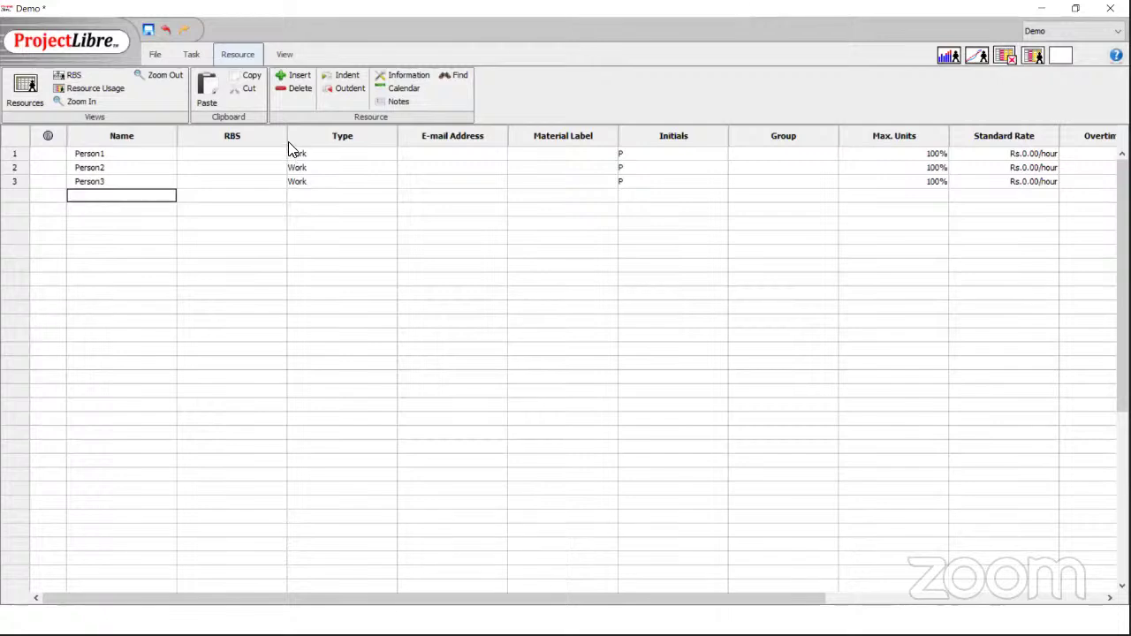
Narrow the RBS, Type, Material Label, Initials, Max. Units, Standard Rate, Overtime Rate, Cost Per Use and Accrue At columns of the resource sheet.
left_click_drag(287, 141, 241, 138)
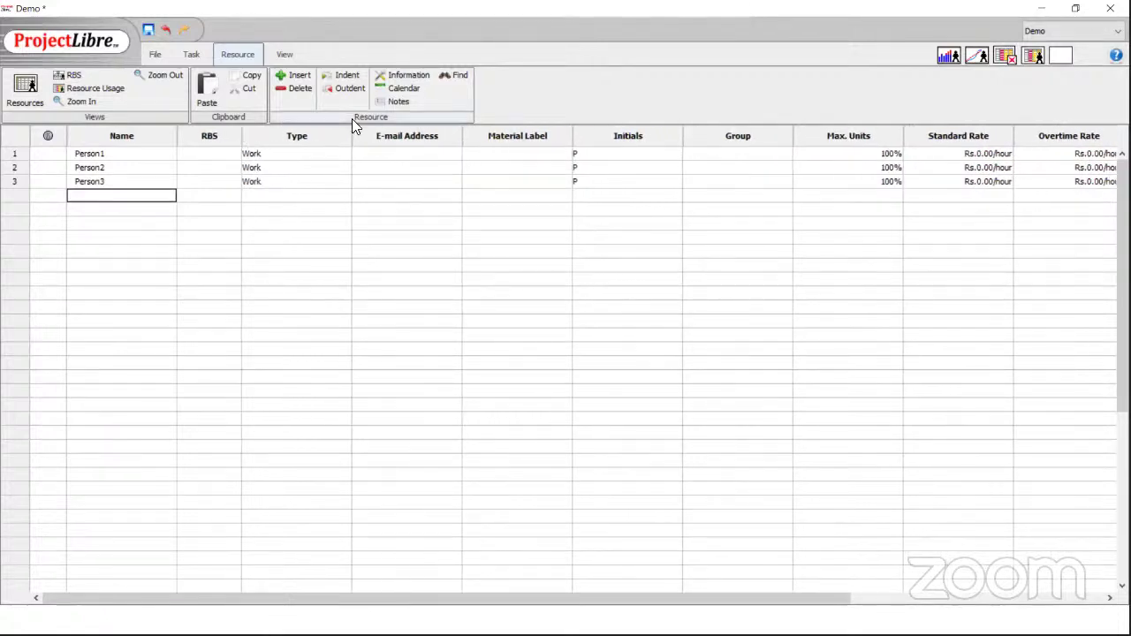
left_click(352, 139)
left_click(355, 182)
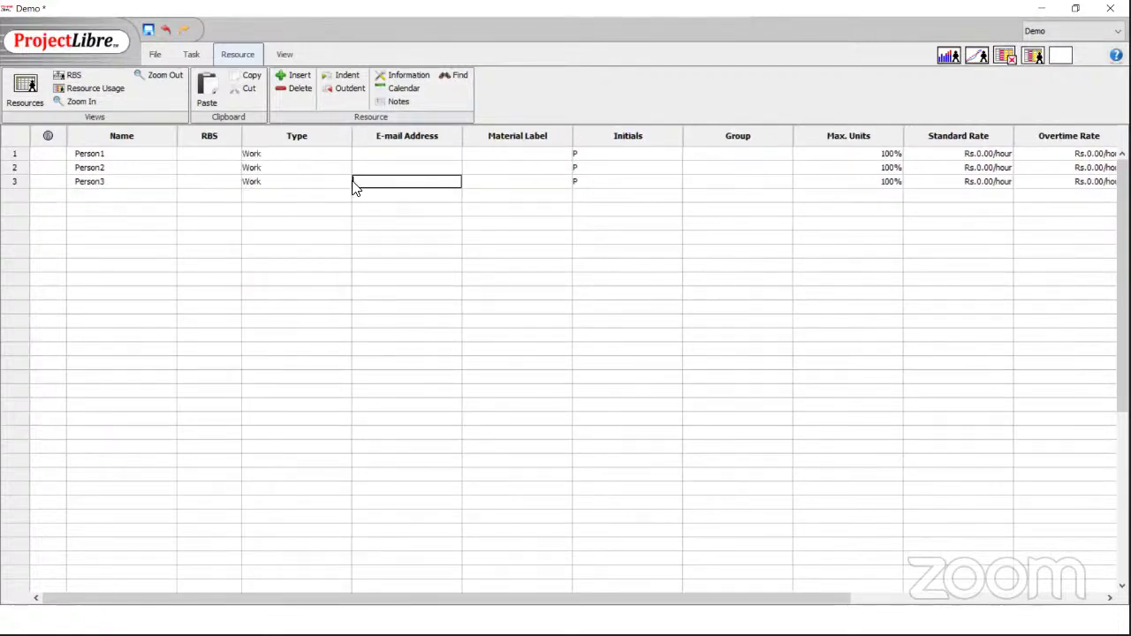
left_click_drag(353, 139, 301, 139)
left_click_drag(519, 139, 452, 159)
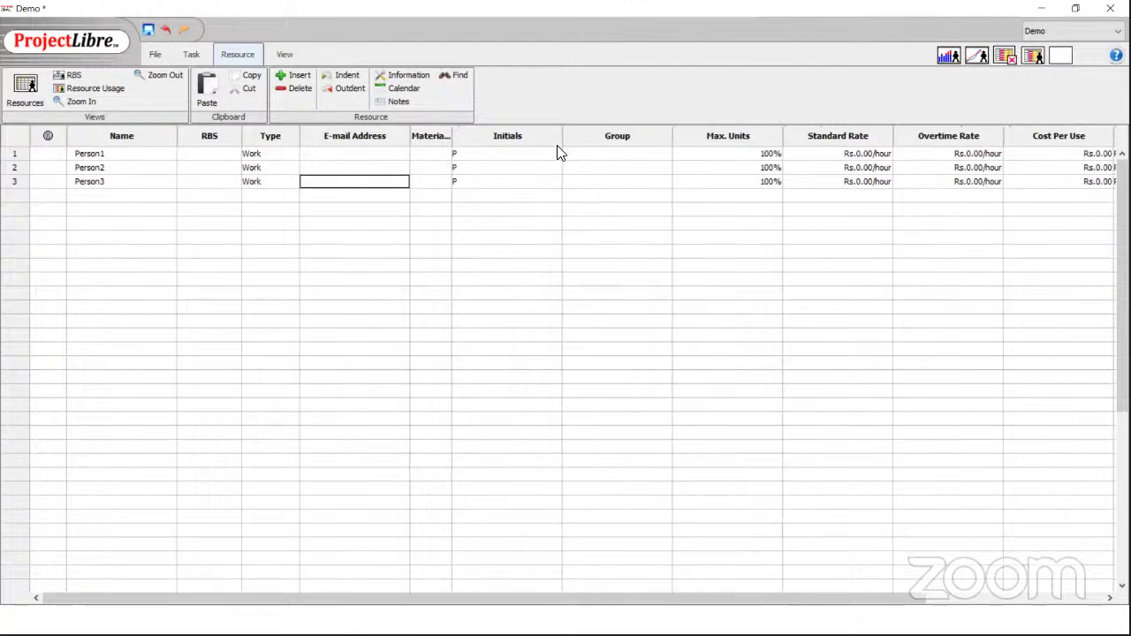
left_click_drag(563, 137, 507, 150)
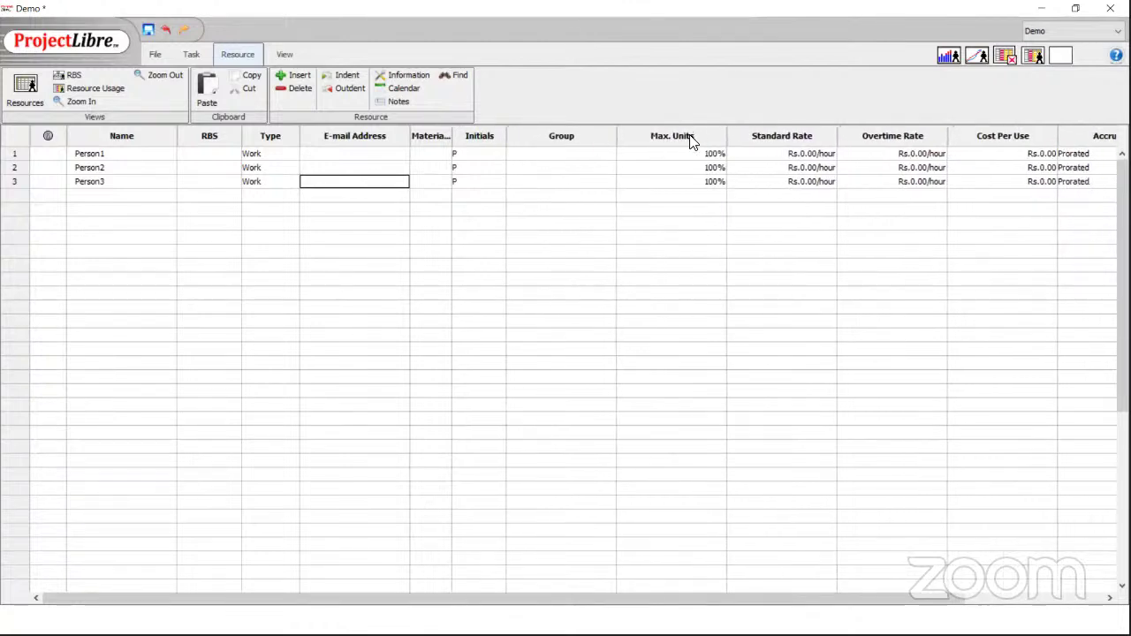
left_click_drag(728, 139, 679, 153)
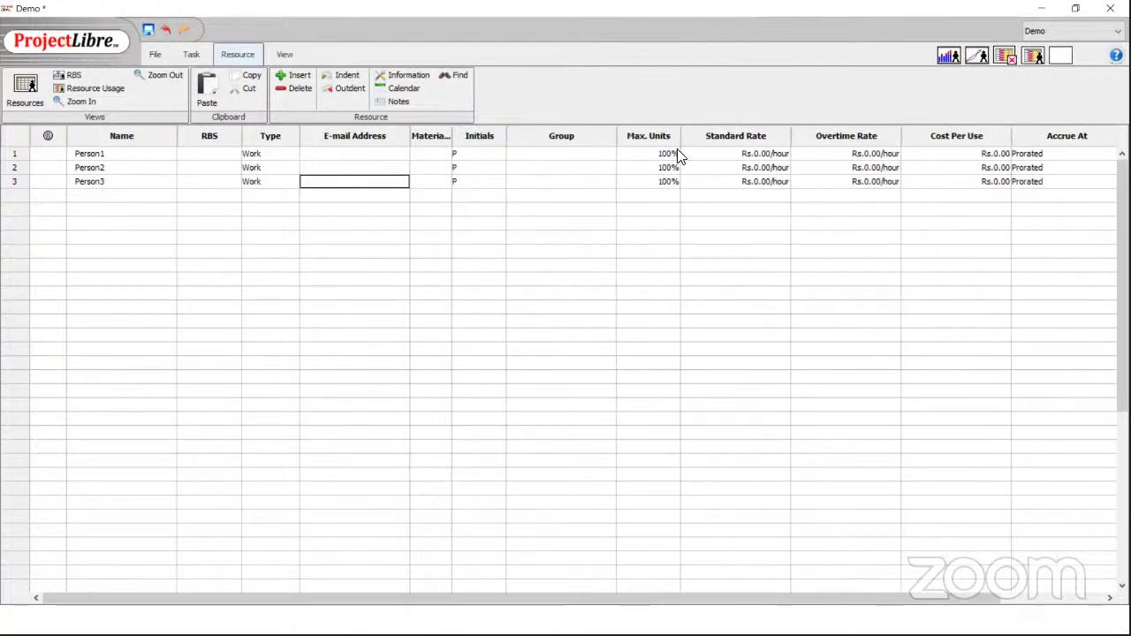
left_click_drag(789, 132, 749, 150)
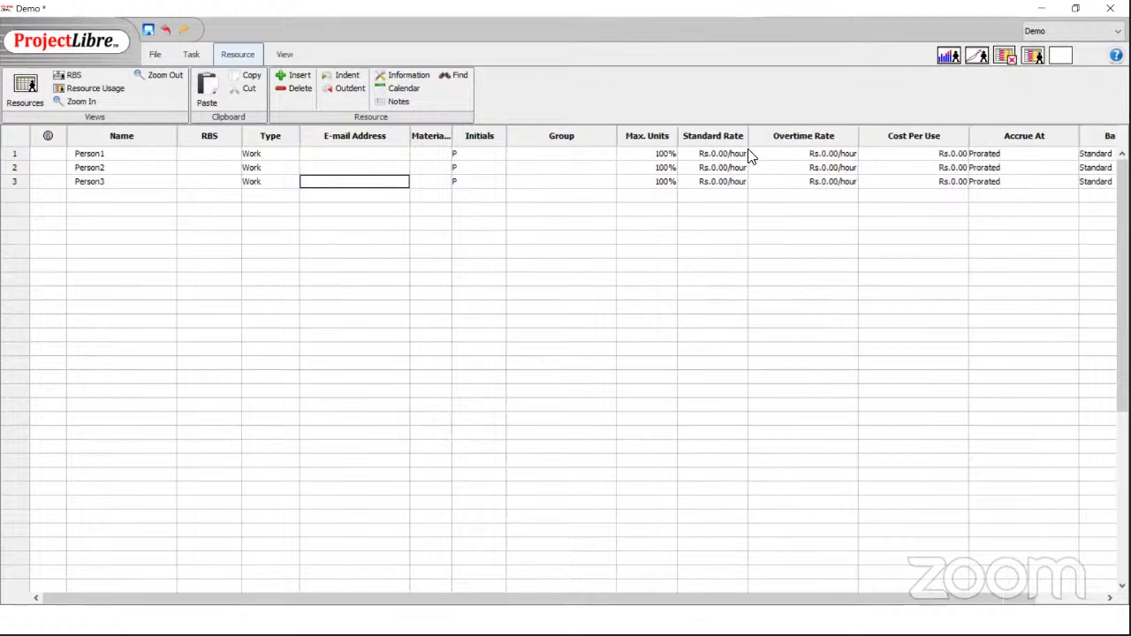
left_click_drag(859, 138, 826, 155)
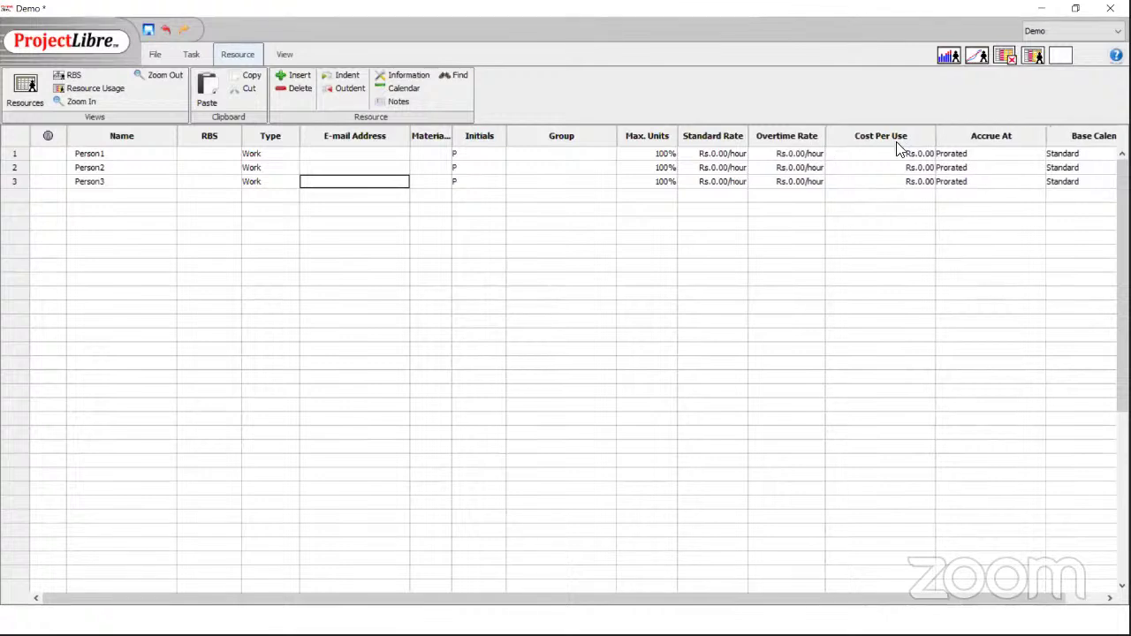
left_click_drag(935, 135, 880, 150)
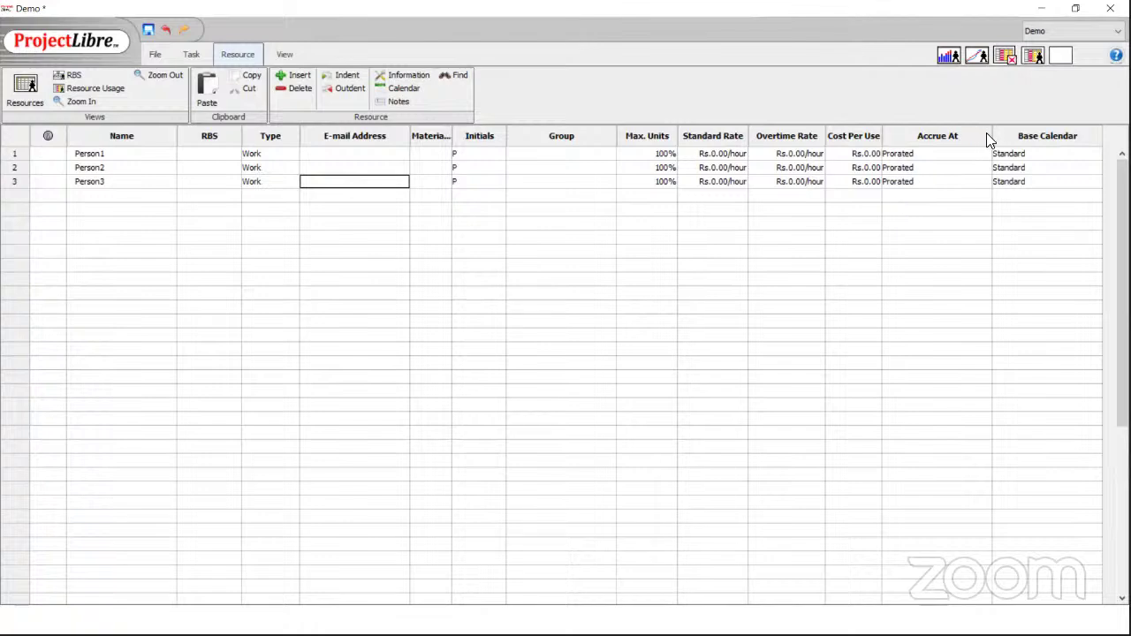
left_click_drag(992, 140, 959, 139)
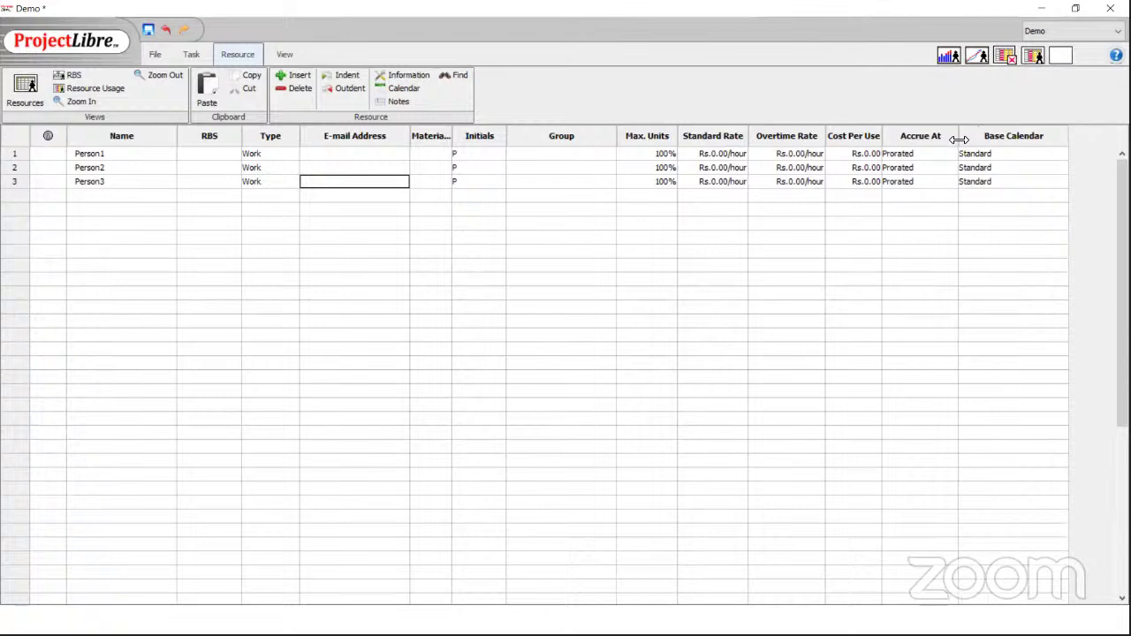
Set the base calendar of Person1, Person2 and Person3 to Demo.
left_click(1057, 154)
left_click(972, 203)
left_click(1045, 170)
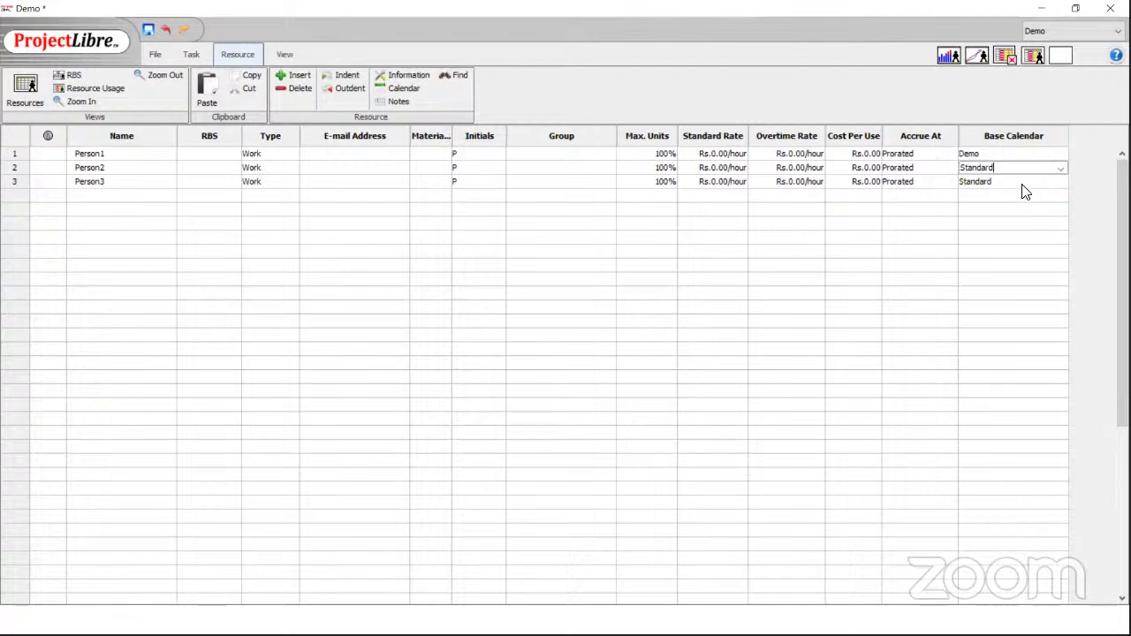
left_click(1058, 168)
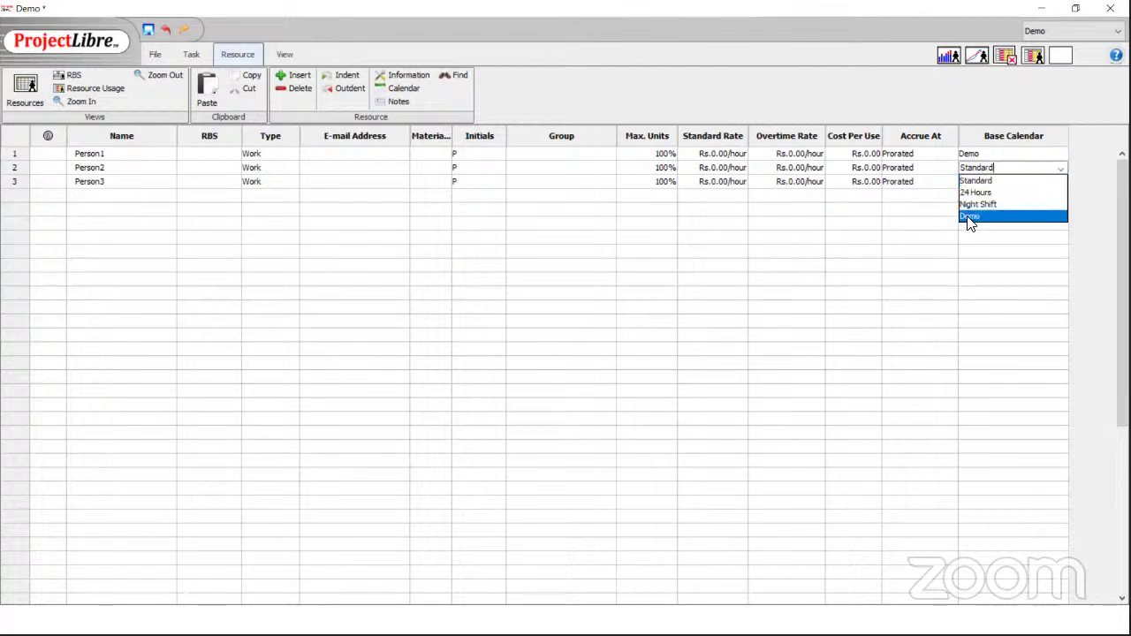
left_click(969, 217)
left_click(1060, 181)
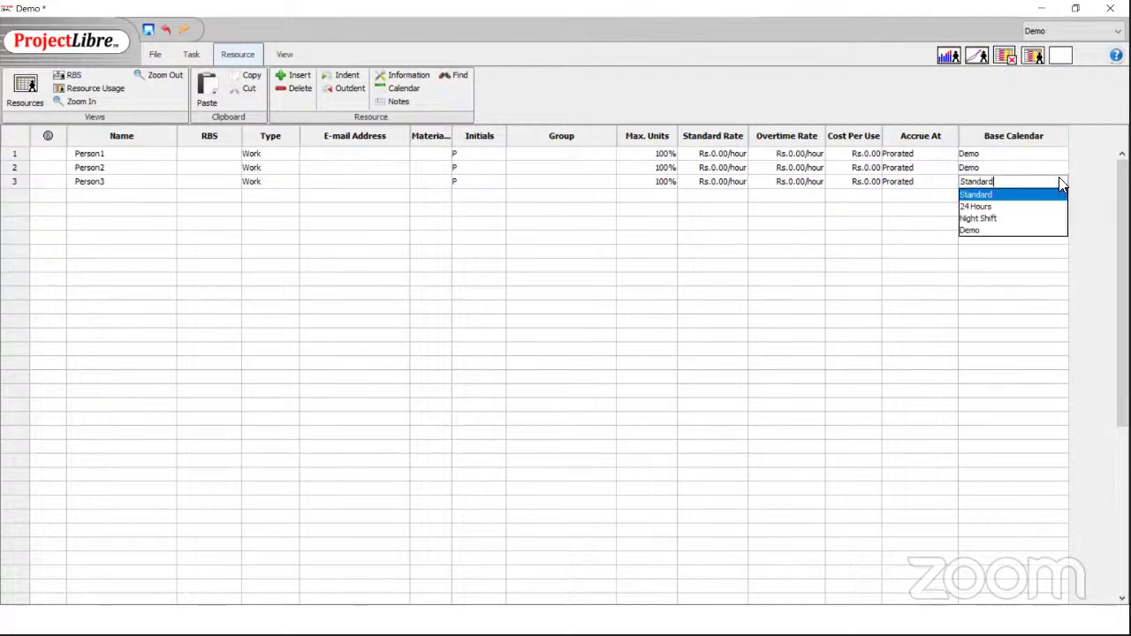
left_click(986, 231)
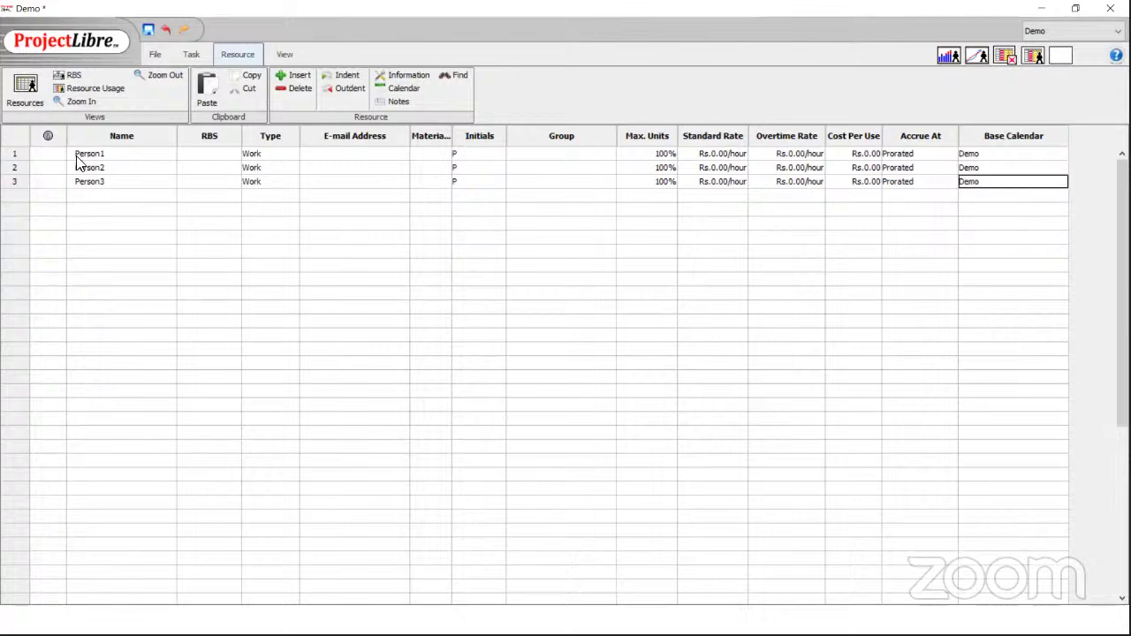
left_click(158, 53)
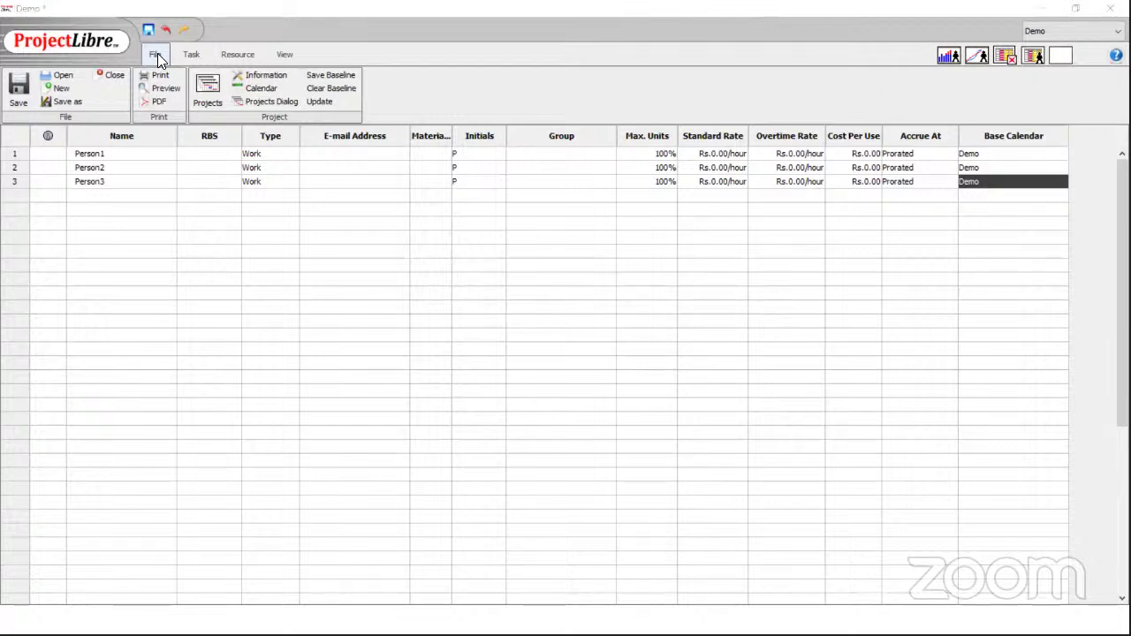
key("alt+Tab")
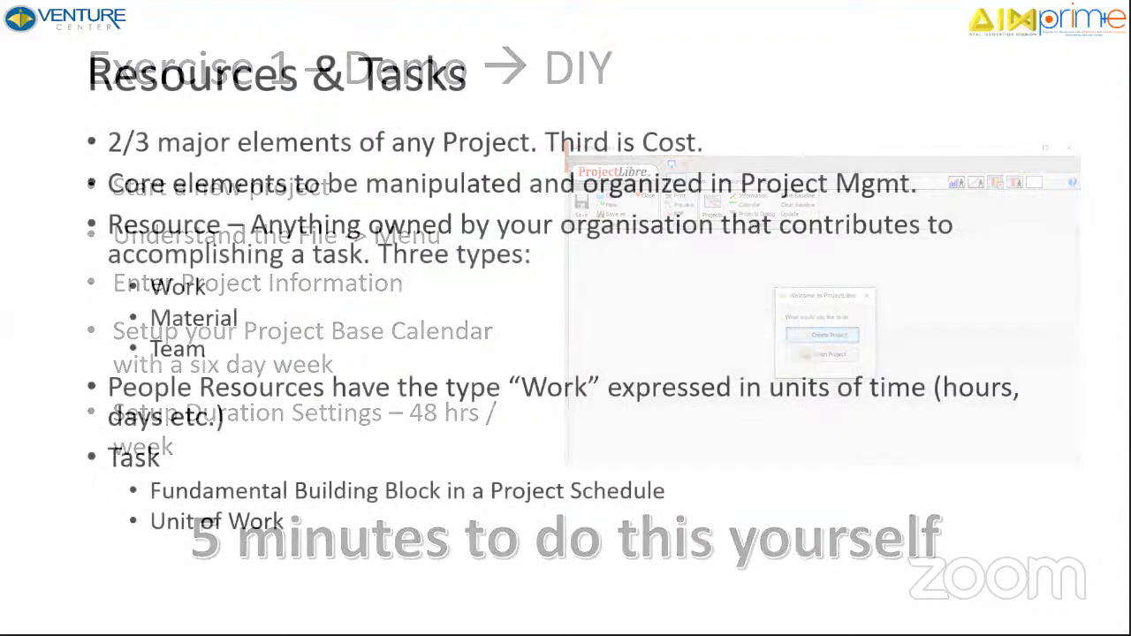
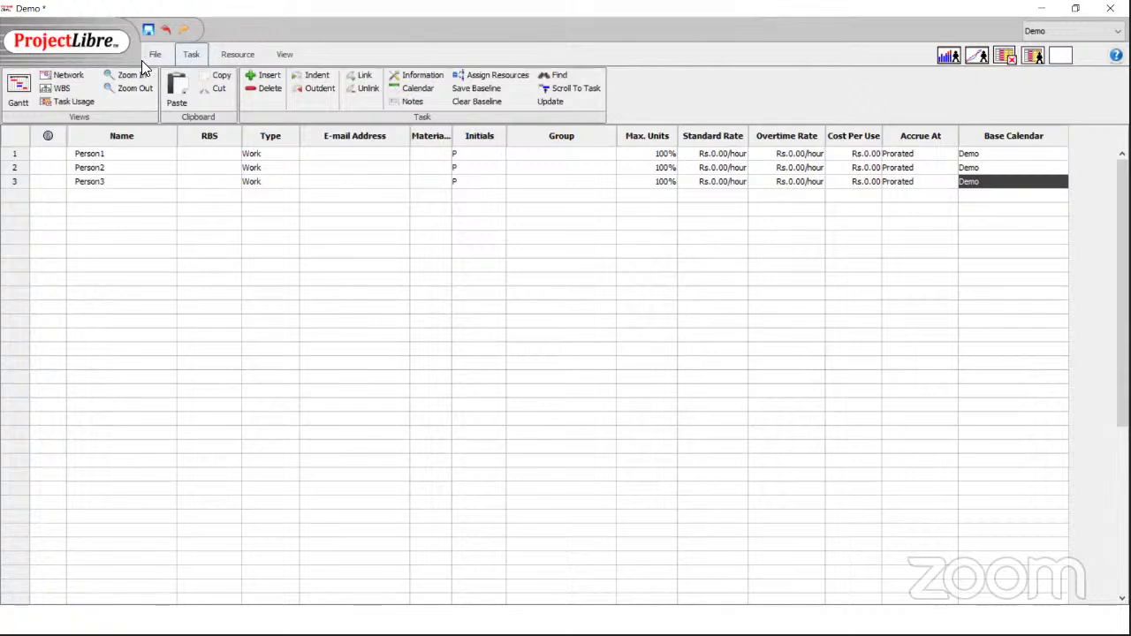
Show the Gantt view and slightly widen the task table area beside the chart.
left_click(19, 98)
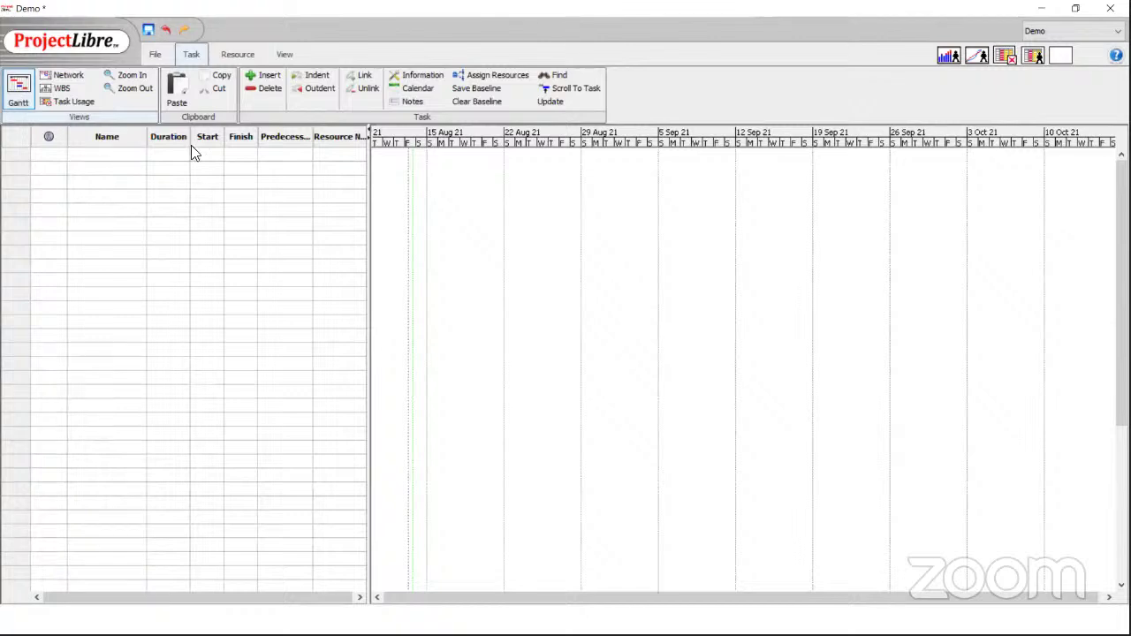
left_click_drag(368, 228, 385, 230)
left_click(358, 157)
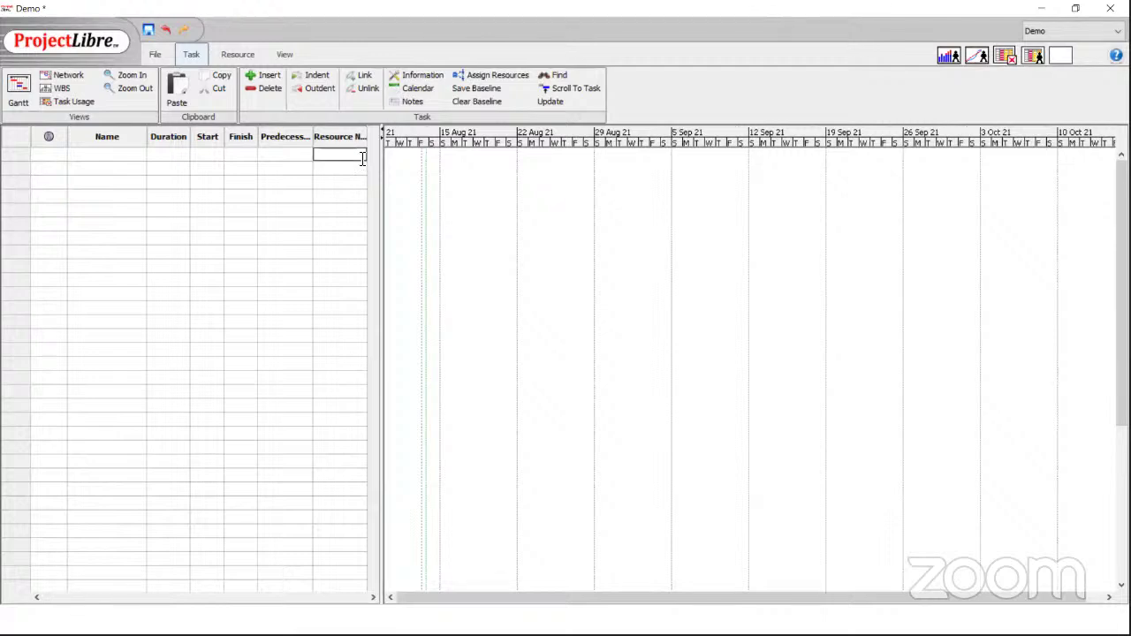
Slightly narrow the task table's Name column and enter Summary1 as the first task.
left_click(110, 155)
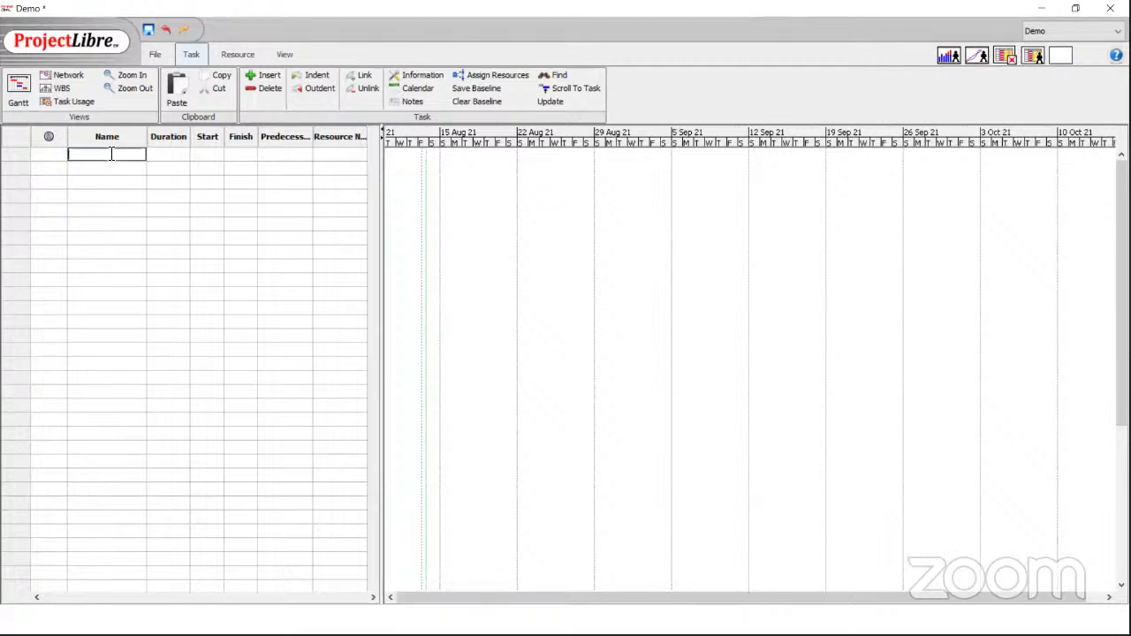
left_click_drag(146, 138, 135, 137)
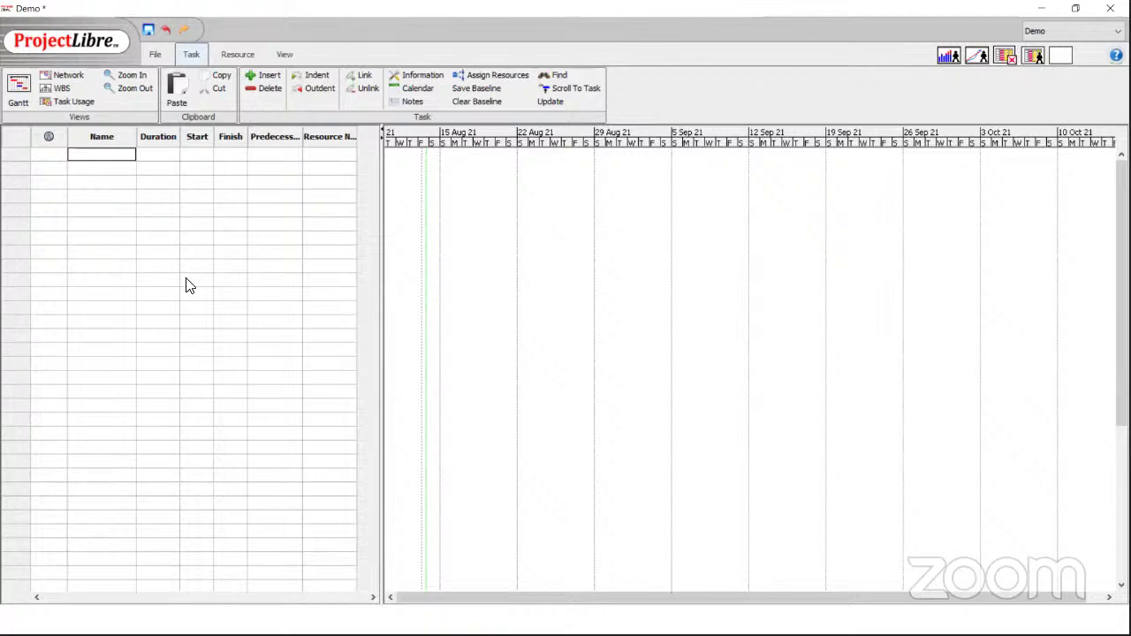
type("ummary1")
left_click(106, 167)
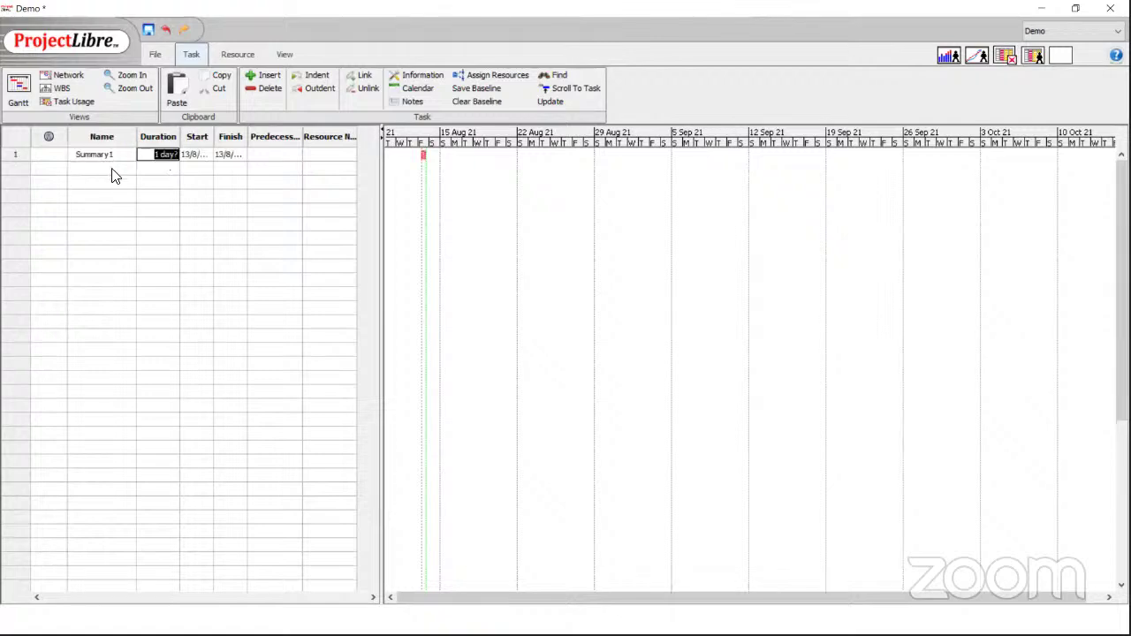
Try to indent the empty row below Summary1.
left_click(114, 171)
left_click(21, 171)
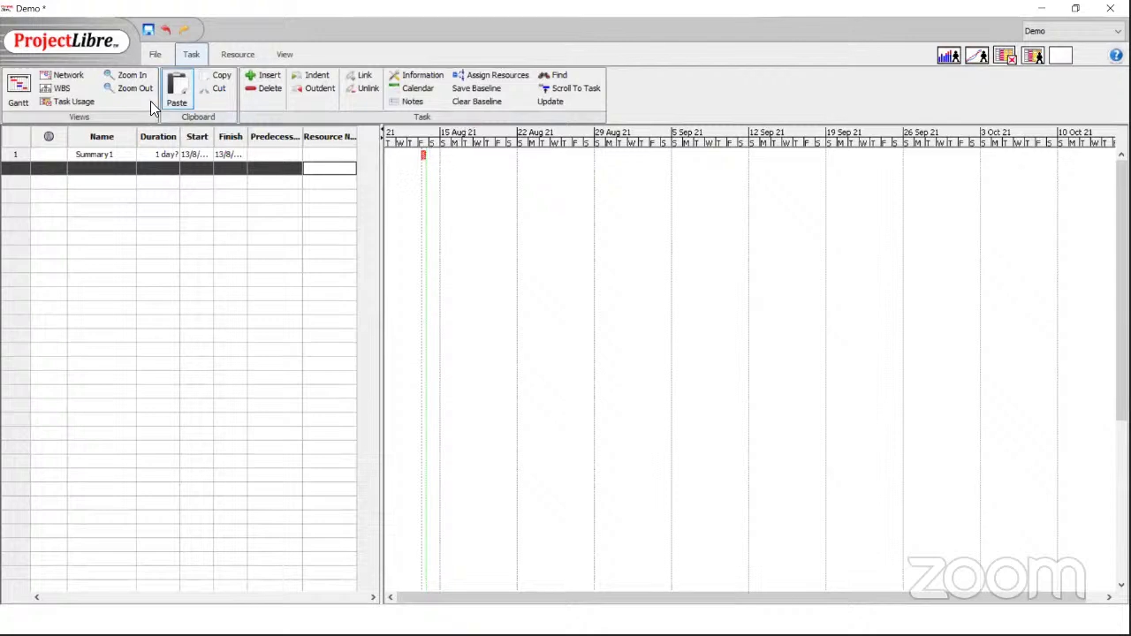
left_click(316, 81)
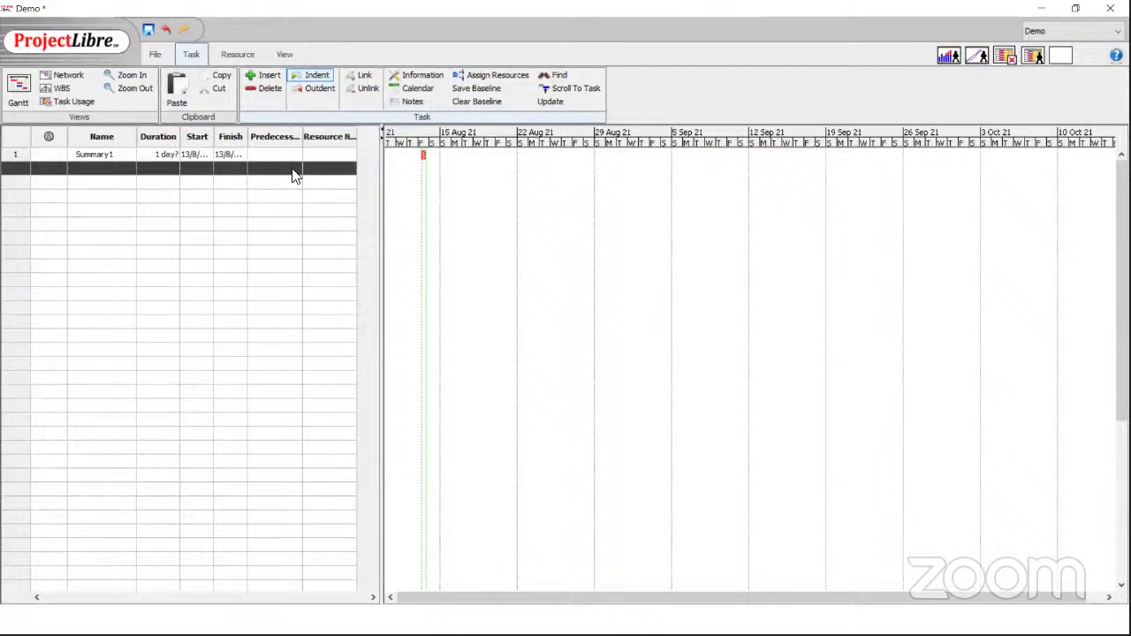
left_click(127, 169)
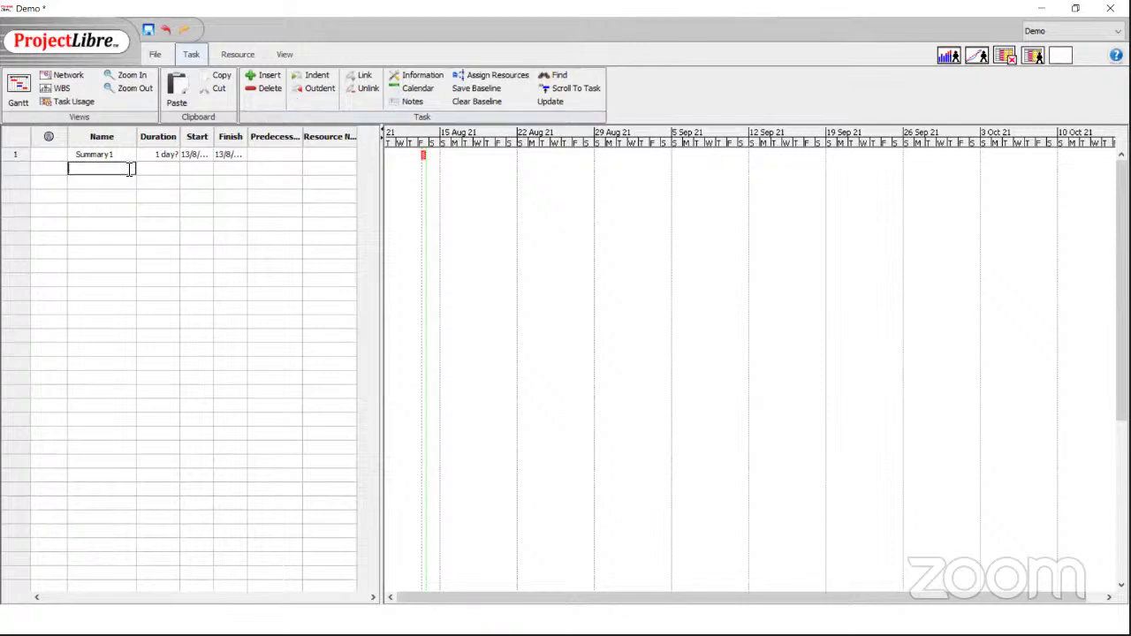
left_click(16, 168)
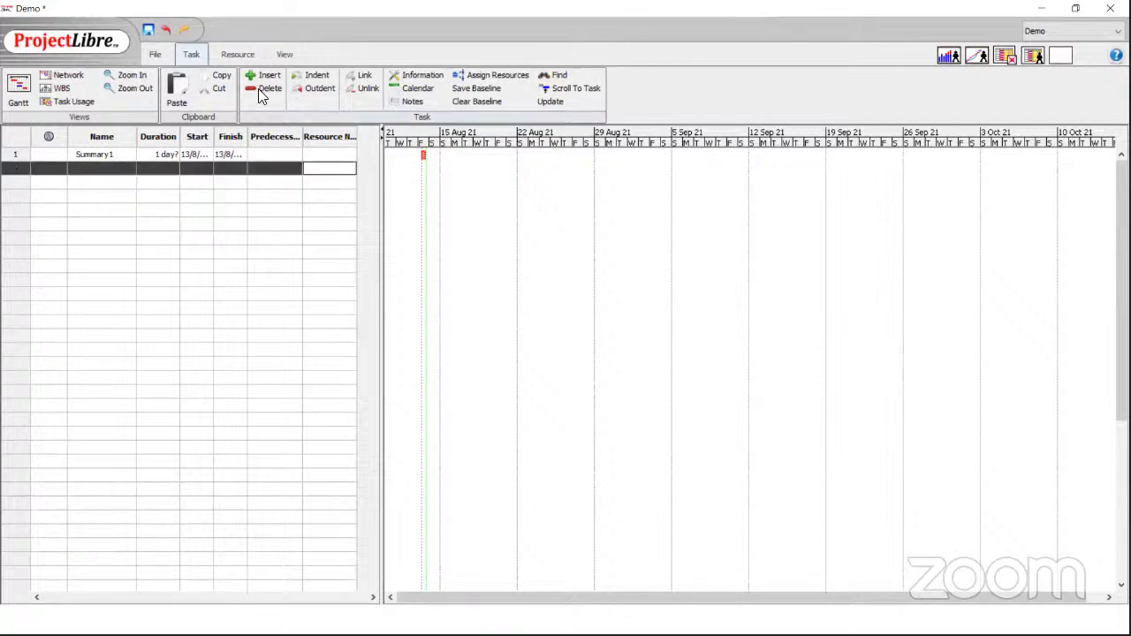
left_click(318, 76)
Add a task named Task1 below Summary1 and indent it as a subtask.
left_click(130, 170)
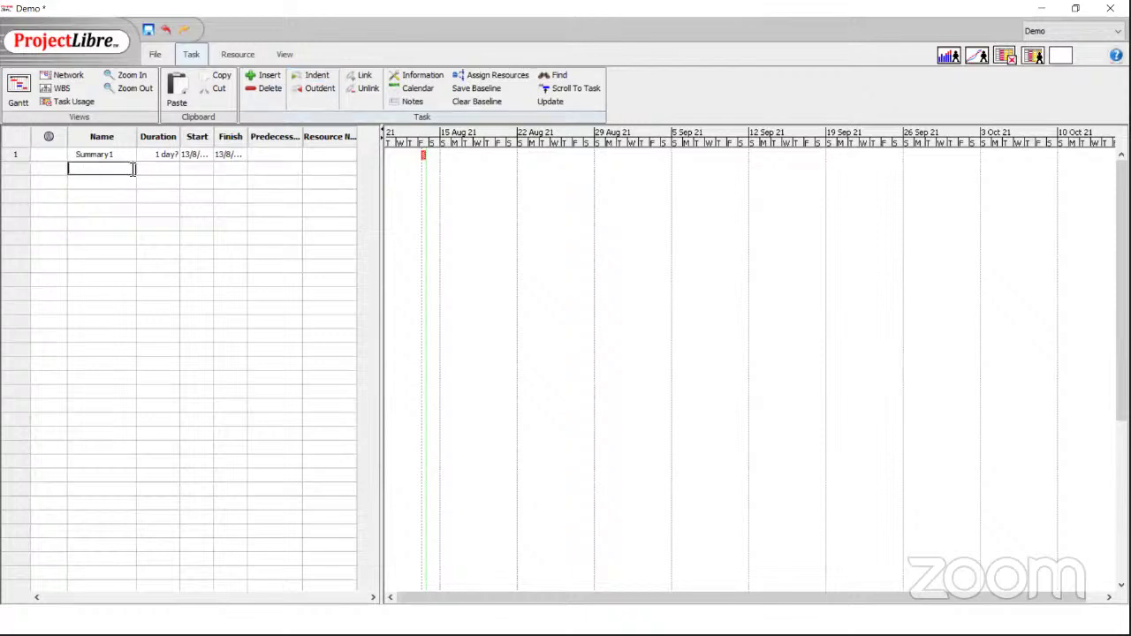
type("Task1")
key("Return")
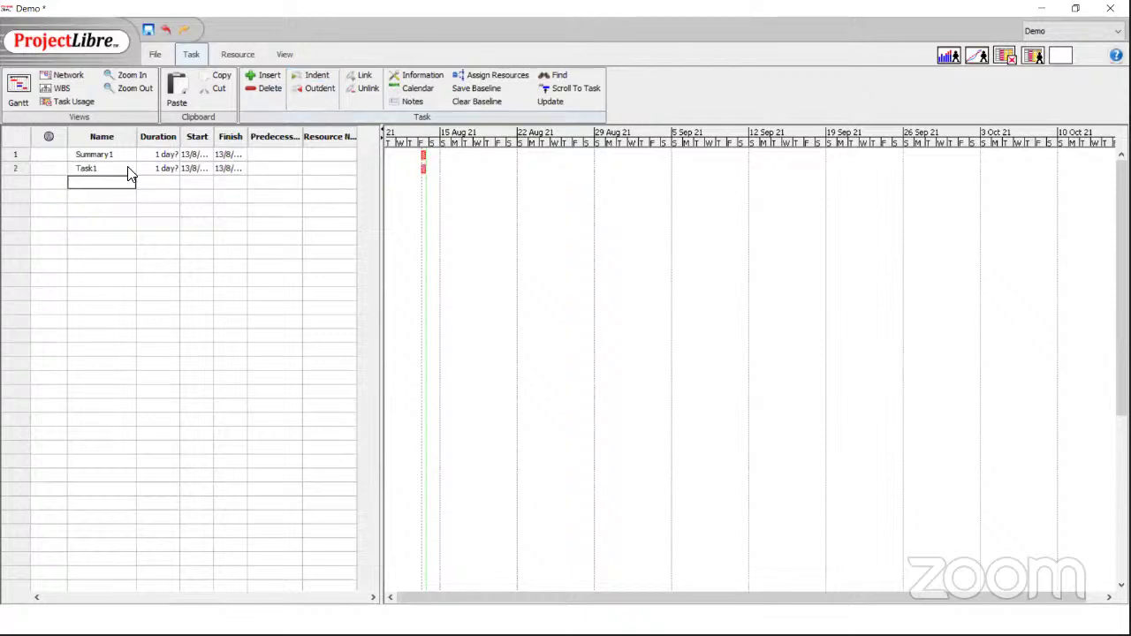
left_click(16, 168)
left_click(309, 78)
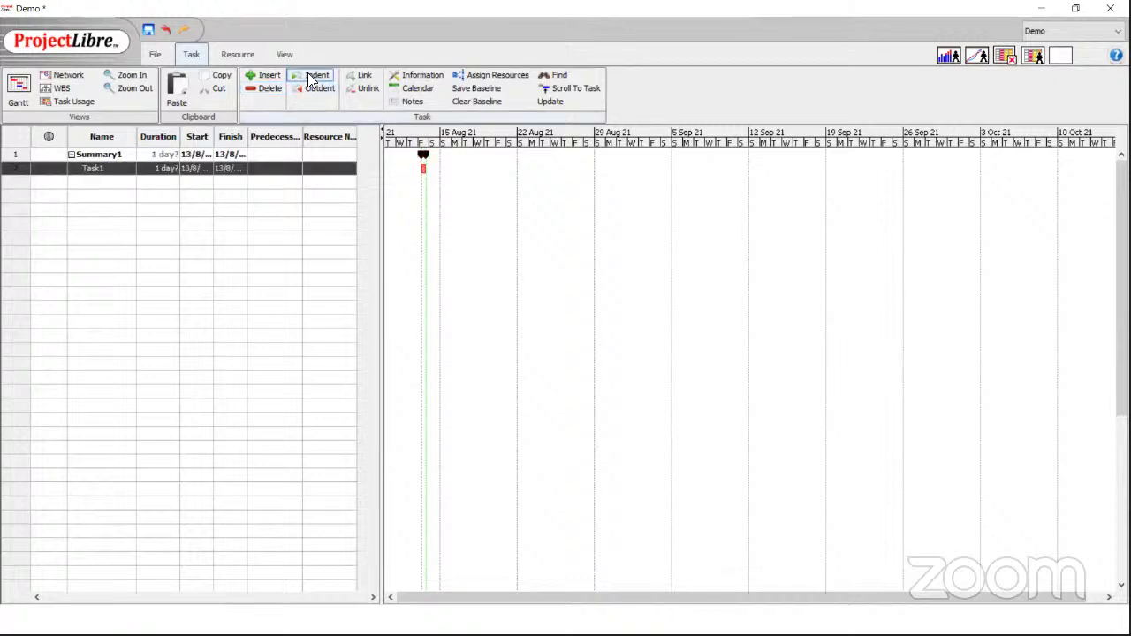
Set Task1's duration to 3 days.
left_click(176, 199)
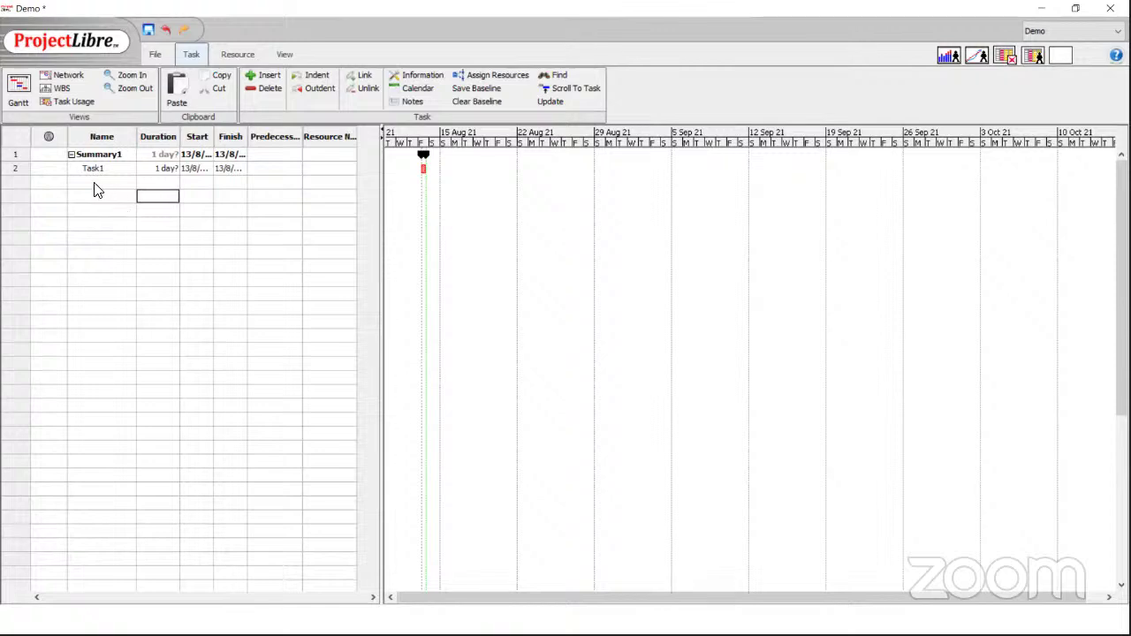
double_click(164, 169)
type("3")
key("Return")
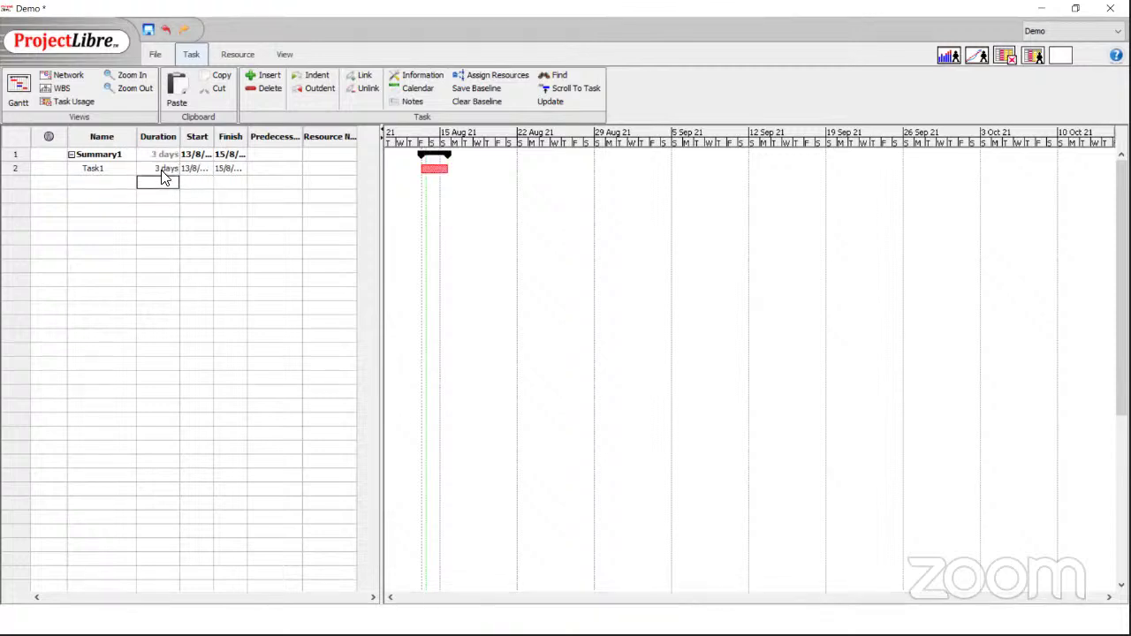
Add Task2 below Task1 with a duration of 2 days.
left_click(114, 185)
type("Task2")
key("Return")
double_click(166, 184)
type("2")
key("Return")
Add Task3 below Task2 with a duration of 1 day.
key("Left")
type("Task")
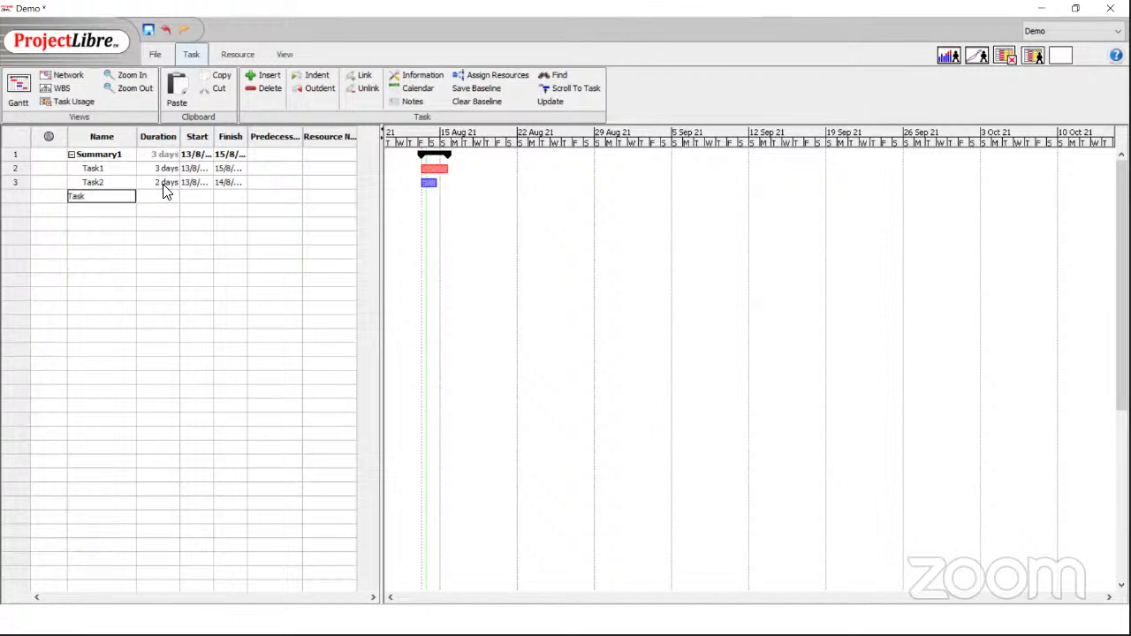
type("3")
key("Tab")
type("1")
key("Return")
Add Task4 below Task3 with a duration of 4 days.
key("Up")
key("Left")
key("Down")
type("Task")
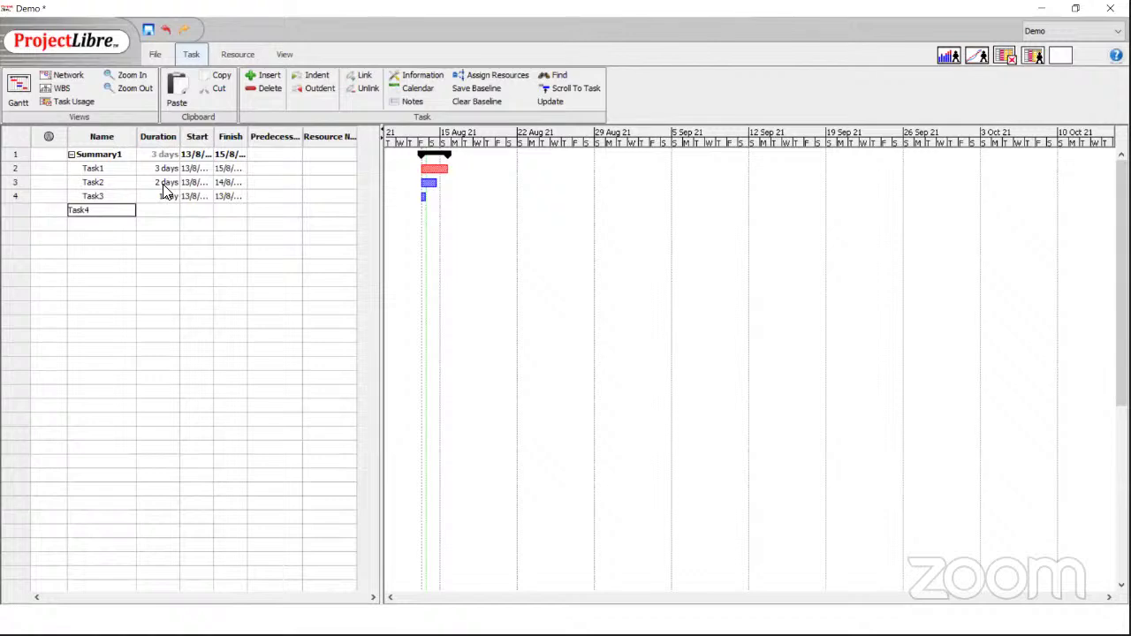
key("Tab")
type("4")
key("Tab")
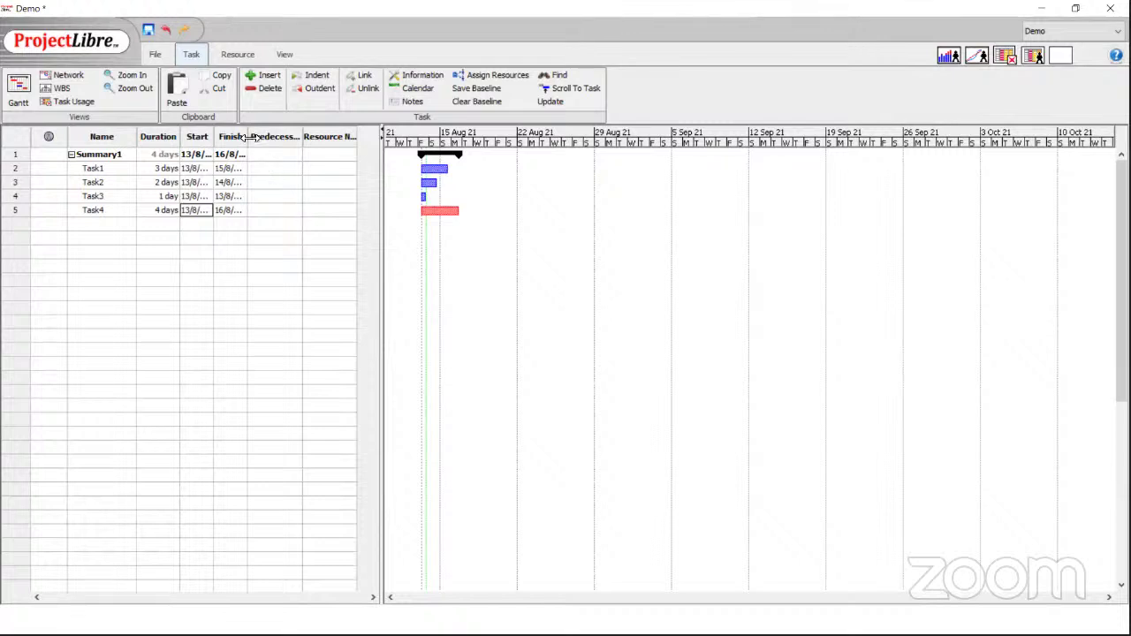
Slightly widen the Start and Finish columns and assign Person1, Person2, Person3 and Person1 to Task1 through Task4 respectively.
left_click_drag(248, 137, 257, 137)
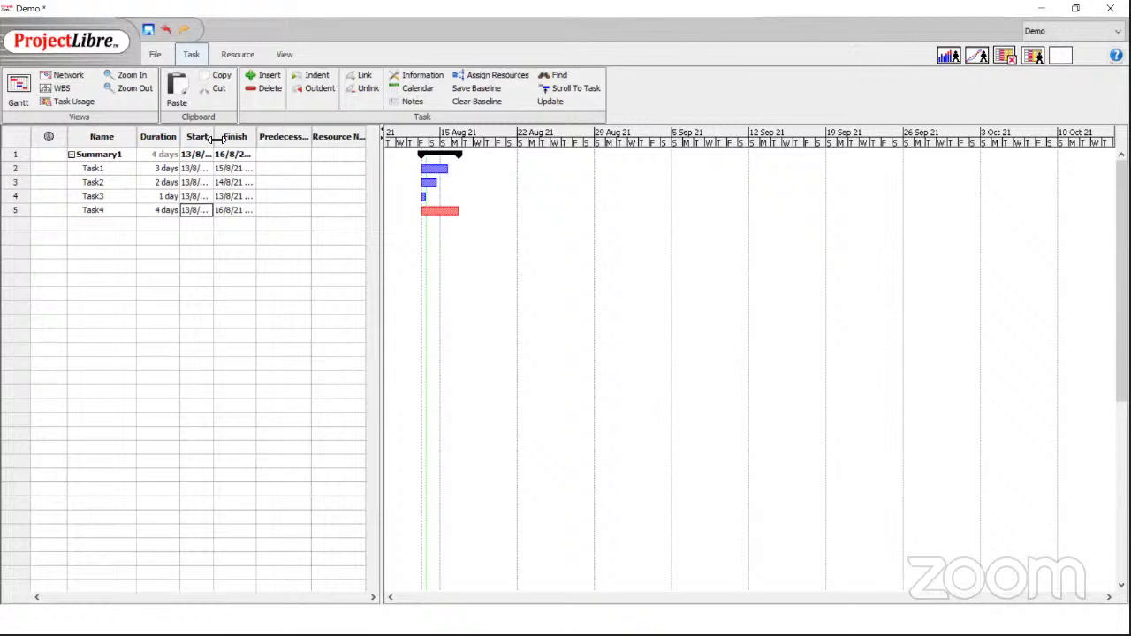
left_click_drag(214, 139, 226, 140)
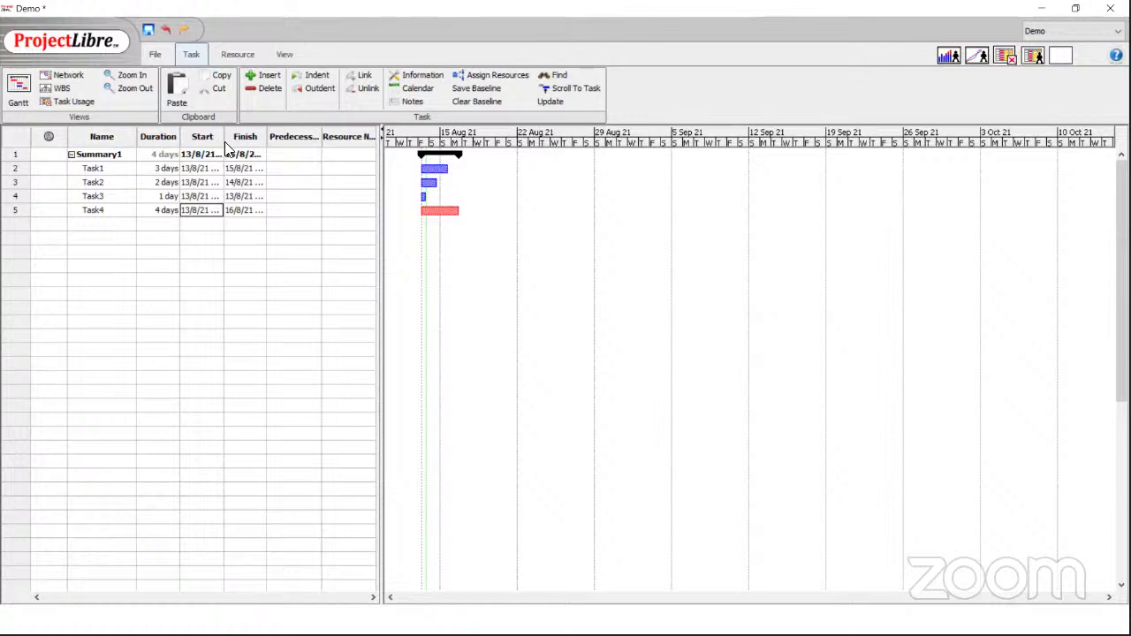
left_click(360, 170)
type("Person1")
key("Return")
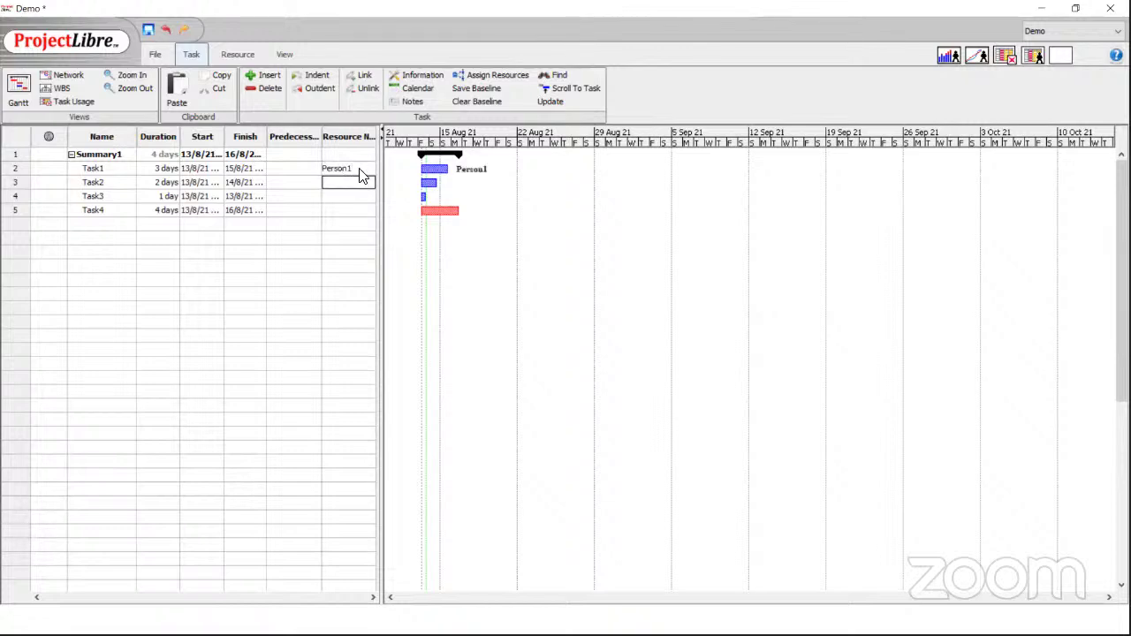
type("Person2")
key("Return")
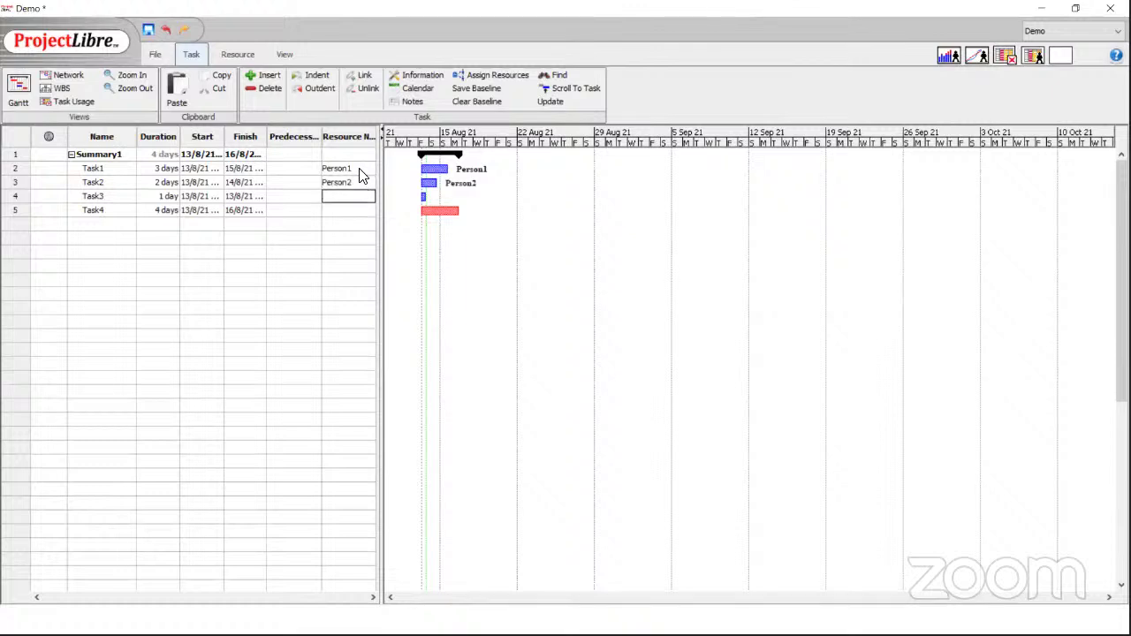
type("Person3")
key("Return")
type("Person1")
key("Return")
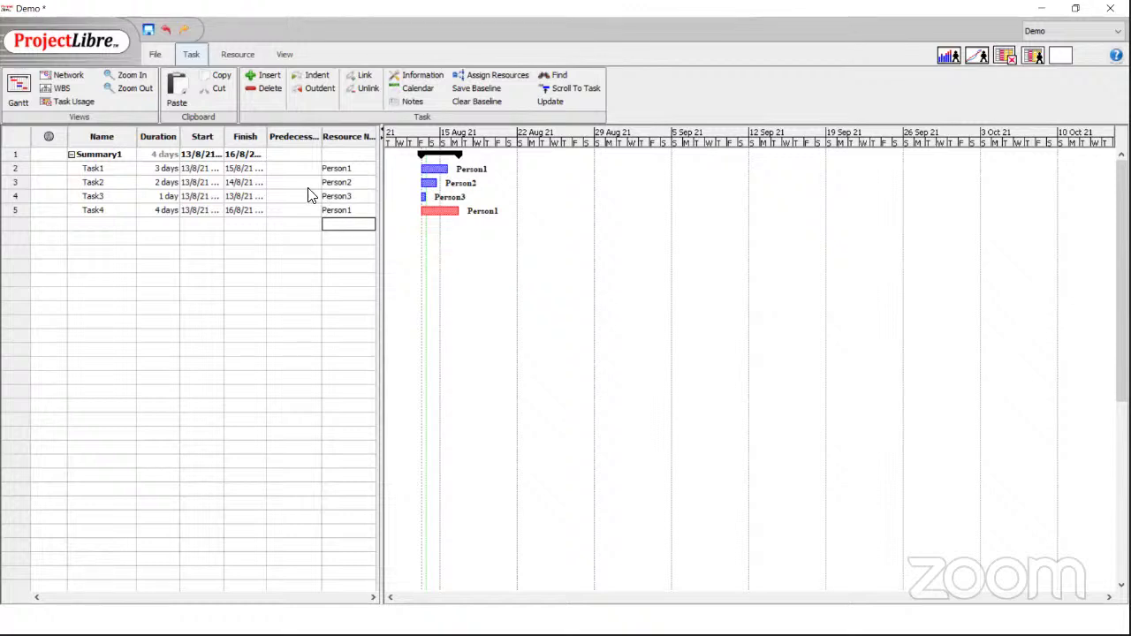
Chain the subtasks of Summary1 by setting predecessors 2 for Task2, 3 for Task3 and 4 for Task4.
left_click(281, 184)
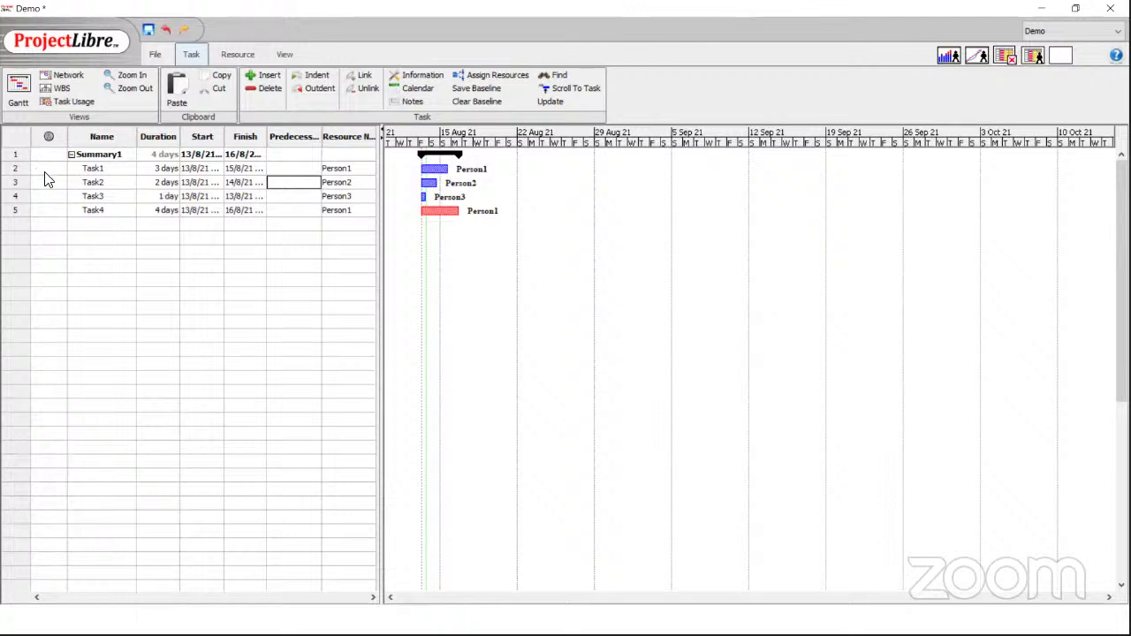
type("2")
key("Return")
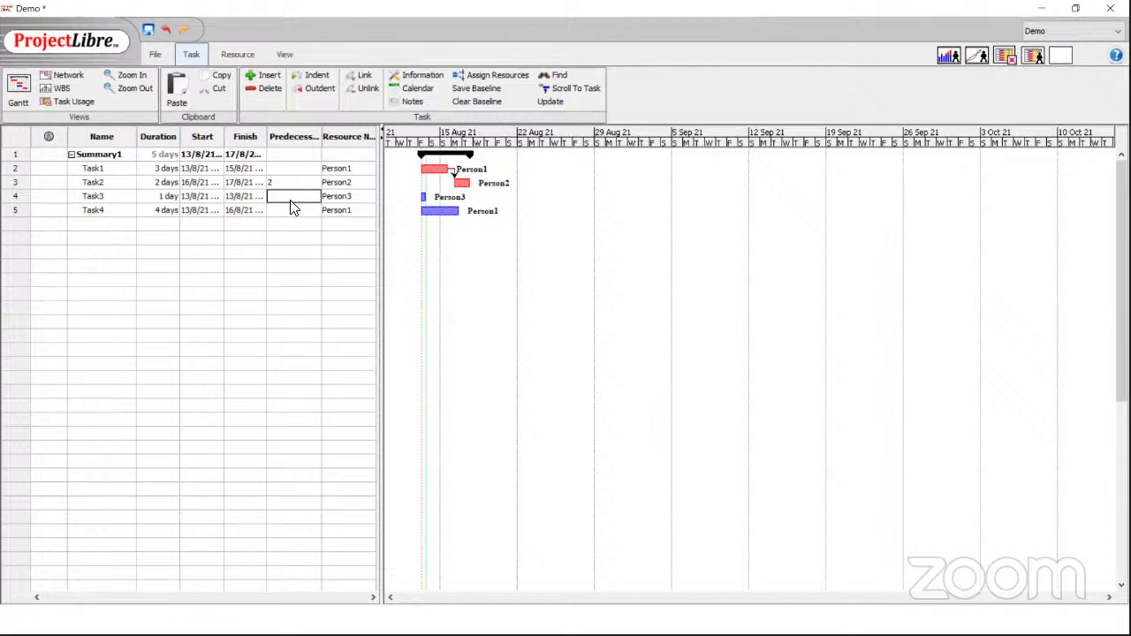
type("3")
key("Return")
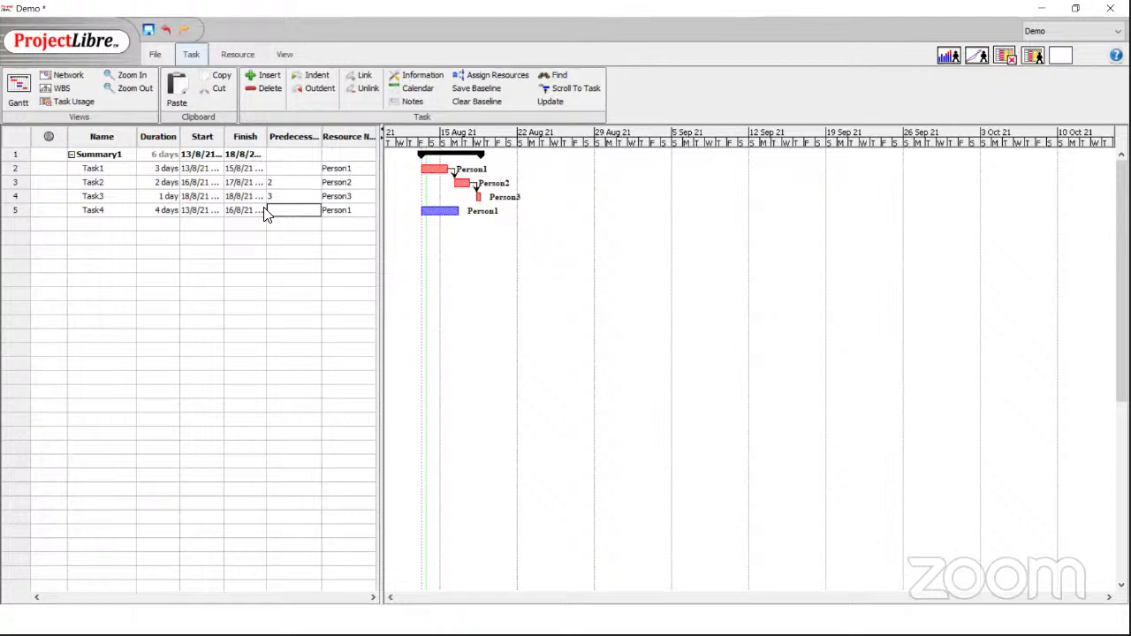
type("4")
key("Return")
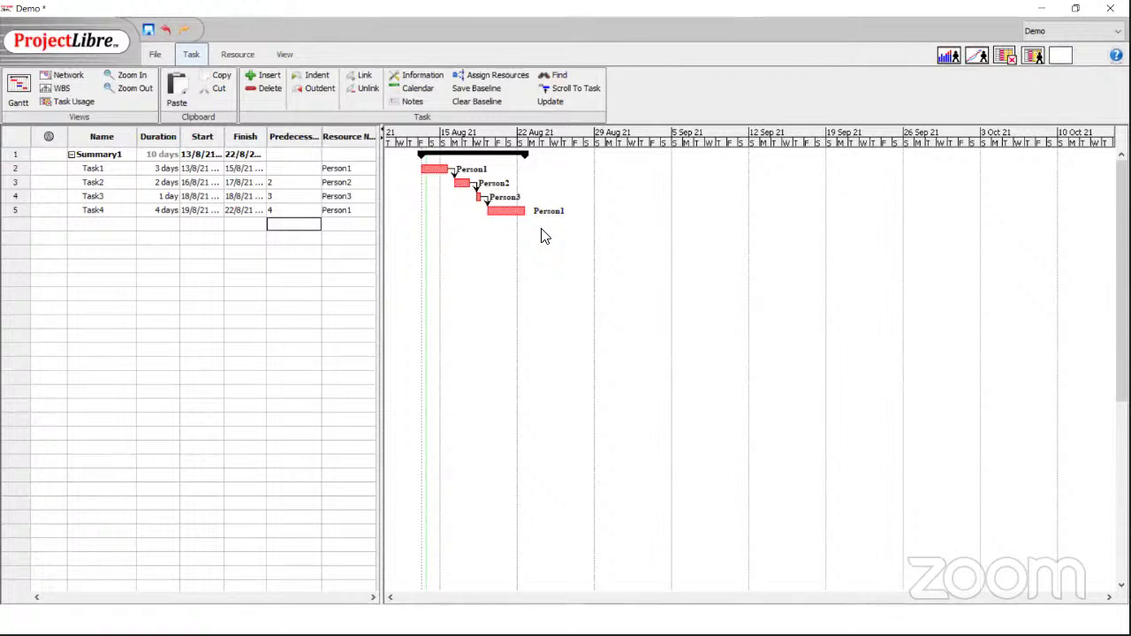
Add a task named Summary2 below Task4 and outdent it to the level of Summary1.
left_click(78, 227)
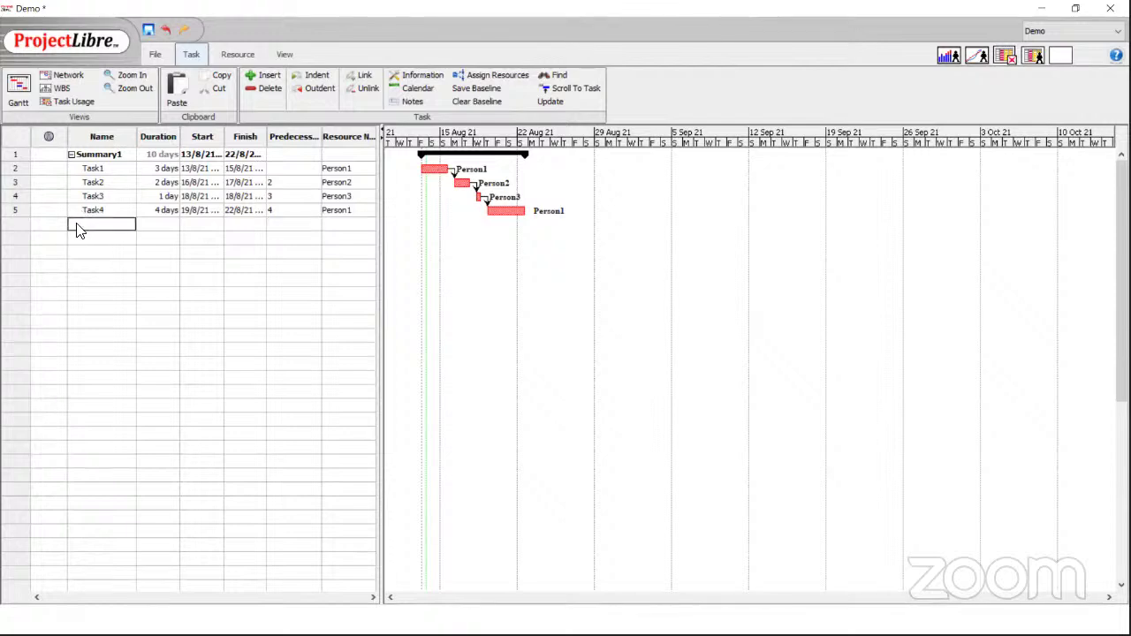
type("Summary2")
key("Return")
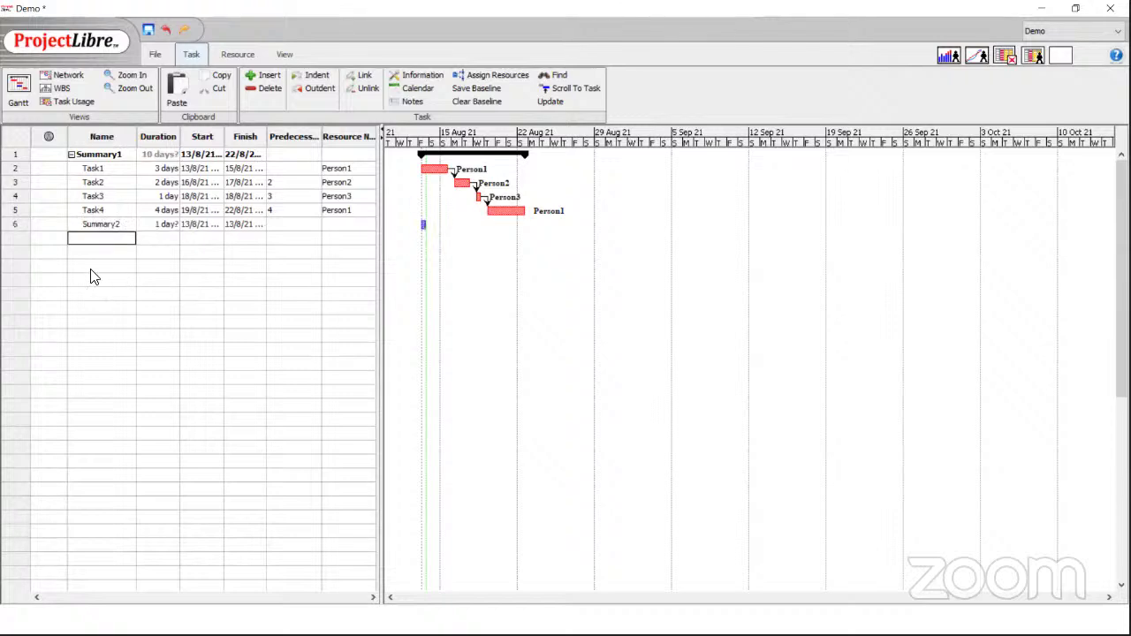
left_click(11, 226)
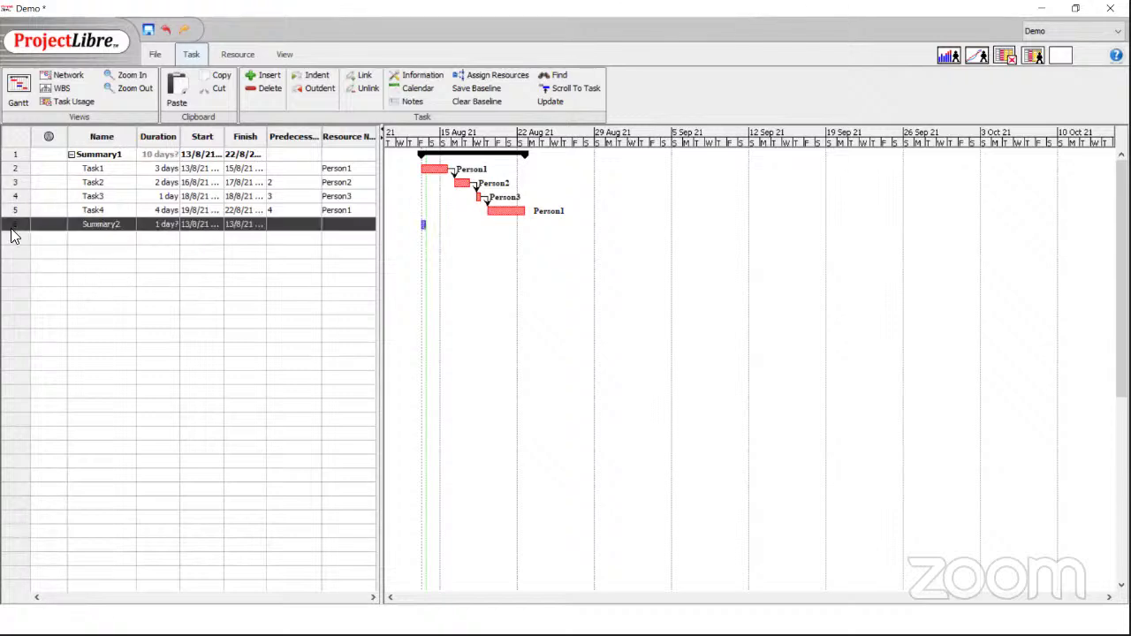
left_click(311, 91)
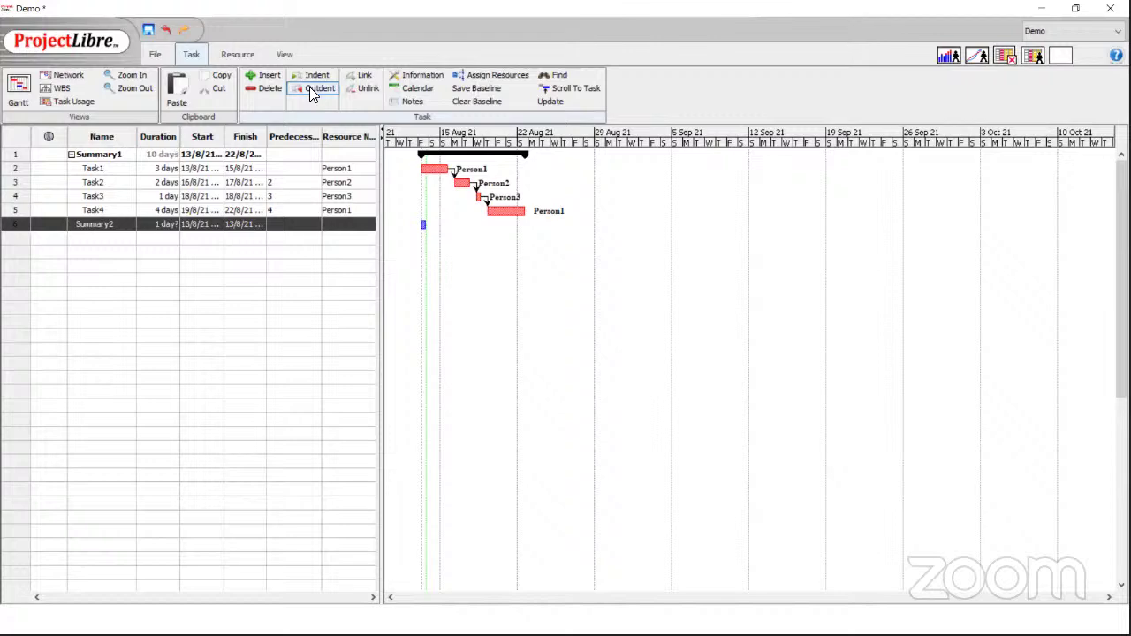
left_click(134, 279)
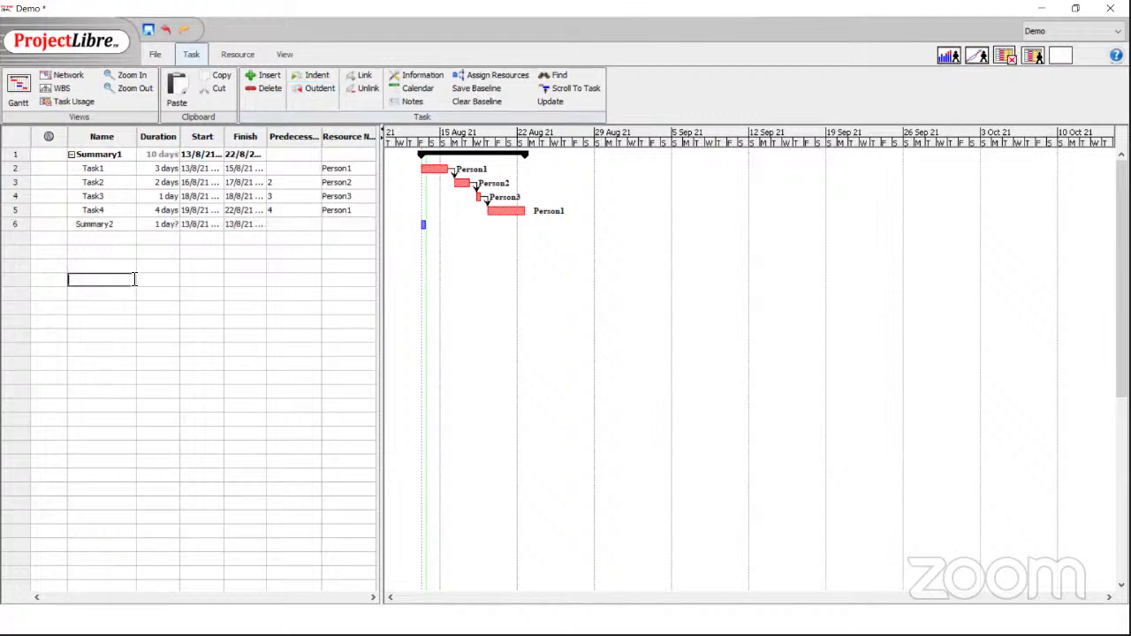
View the task information of Task1 and close it without changes.
left_click(125, 238)
double_click(118, 169)
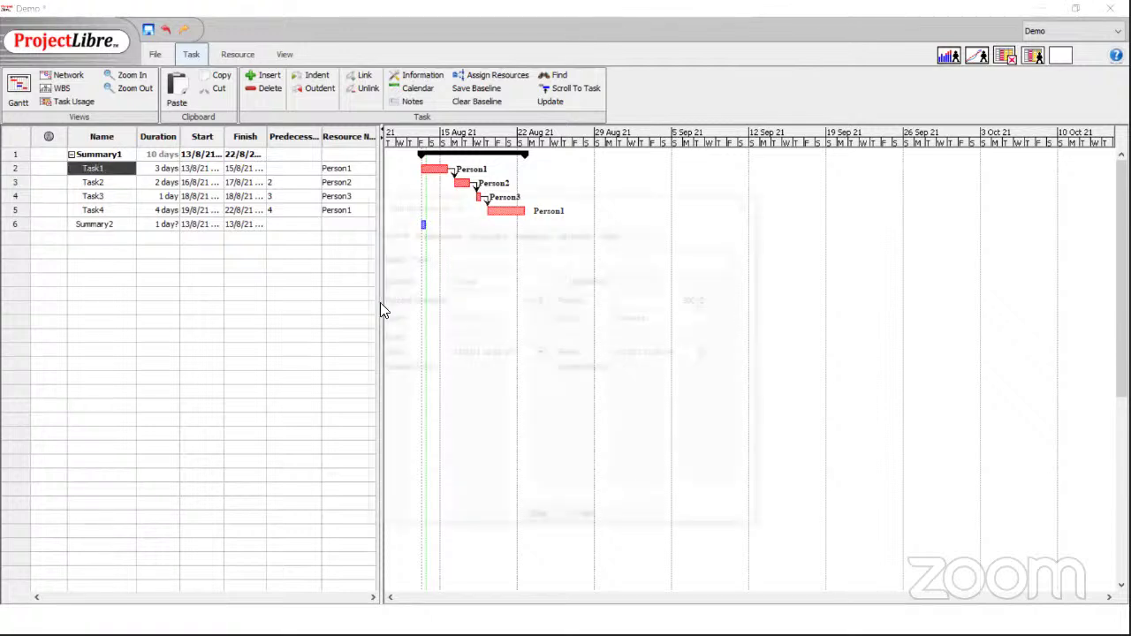
left_click(540, 522)
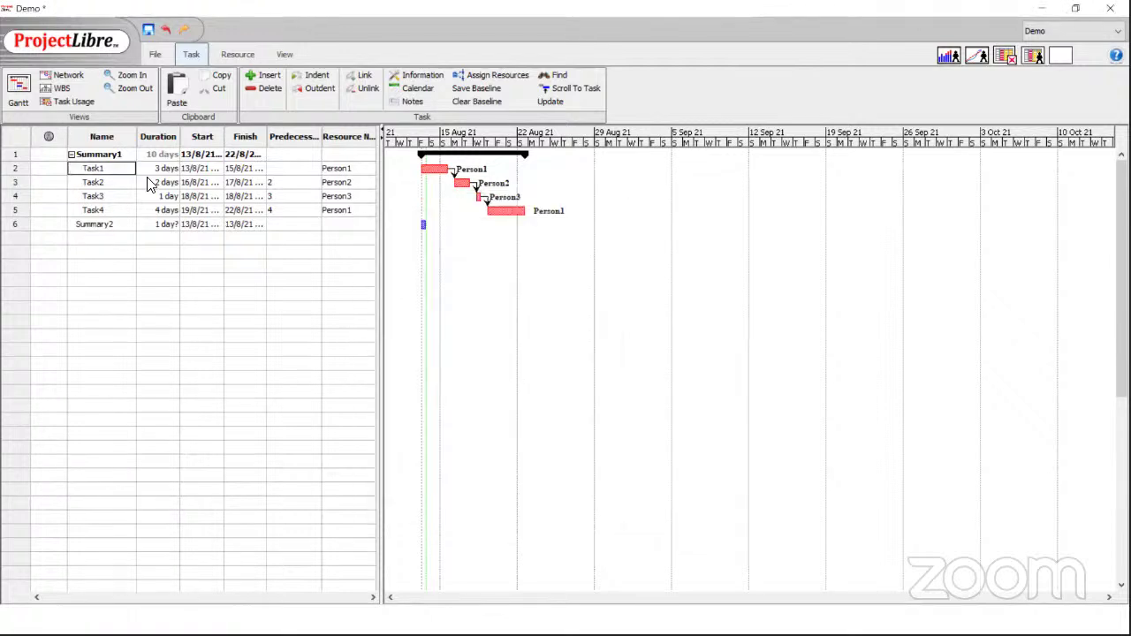
double_click(109, 170)
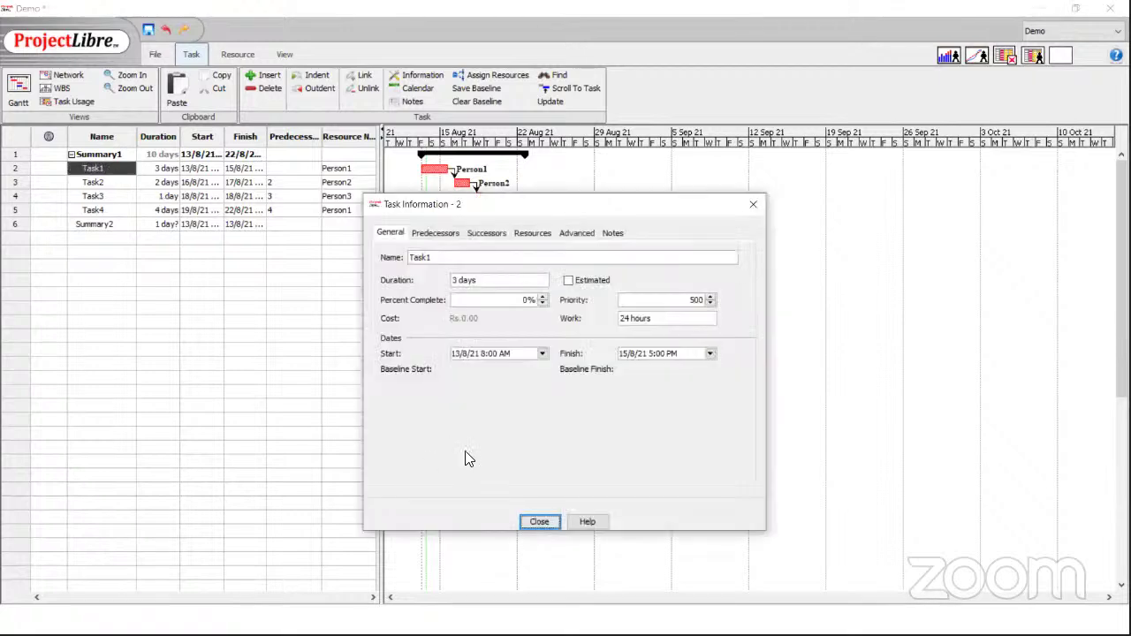
left_click(540, 522)
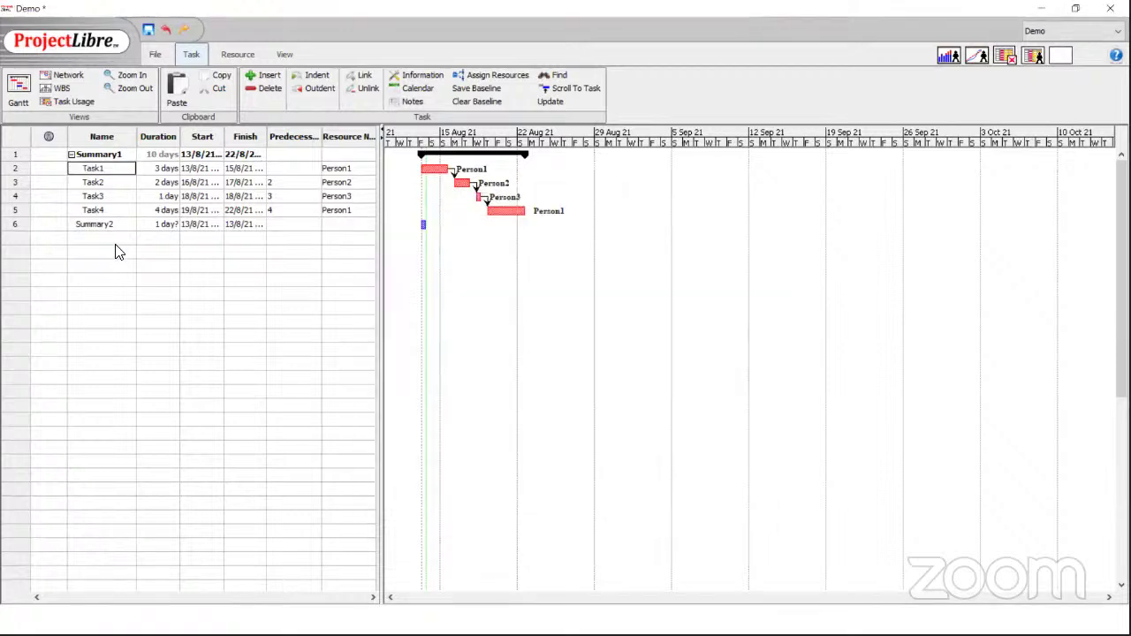
Add four tasks named A, B, C and D in the rows below Summary2.
left_click(118, 238)
type("TAS")
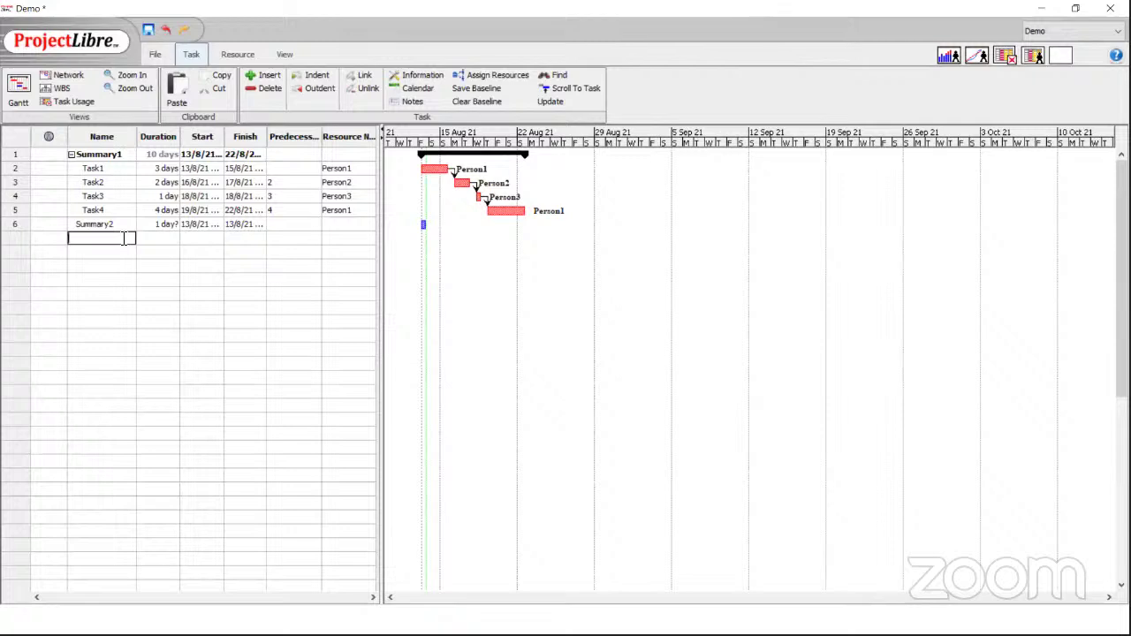
key("BackSpace")
key("BackSpace")
key("BackSpace")
type("A")
key("Return")
type("B")
key("Return")
type("C")
key("Return")
type("D")
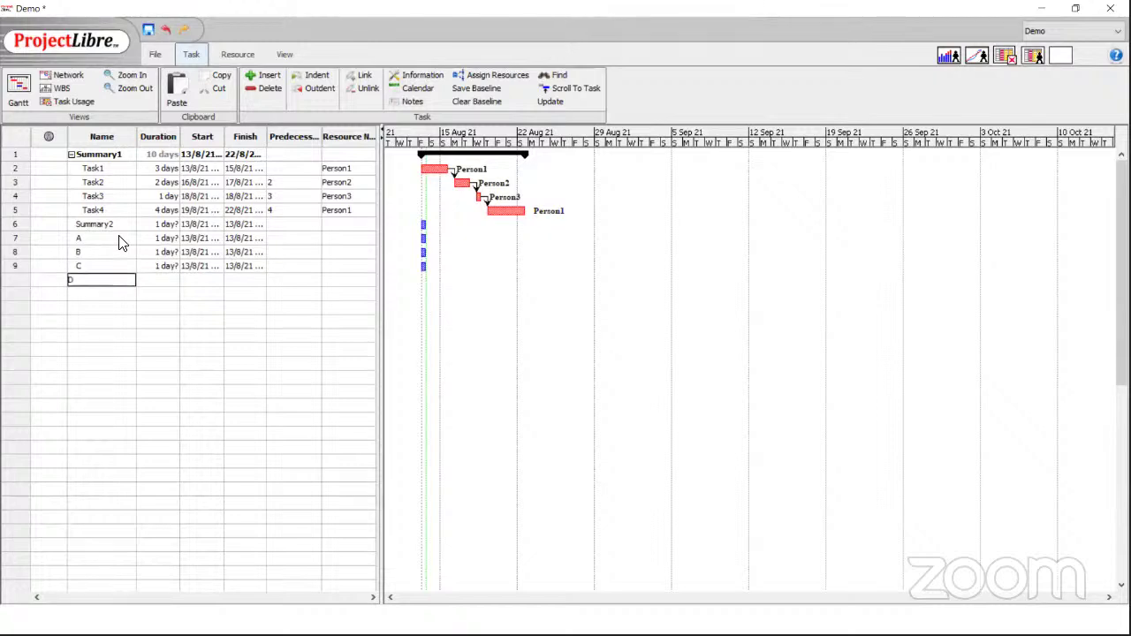
key("Return")
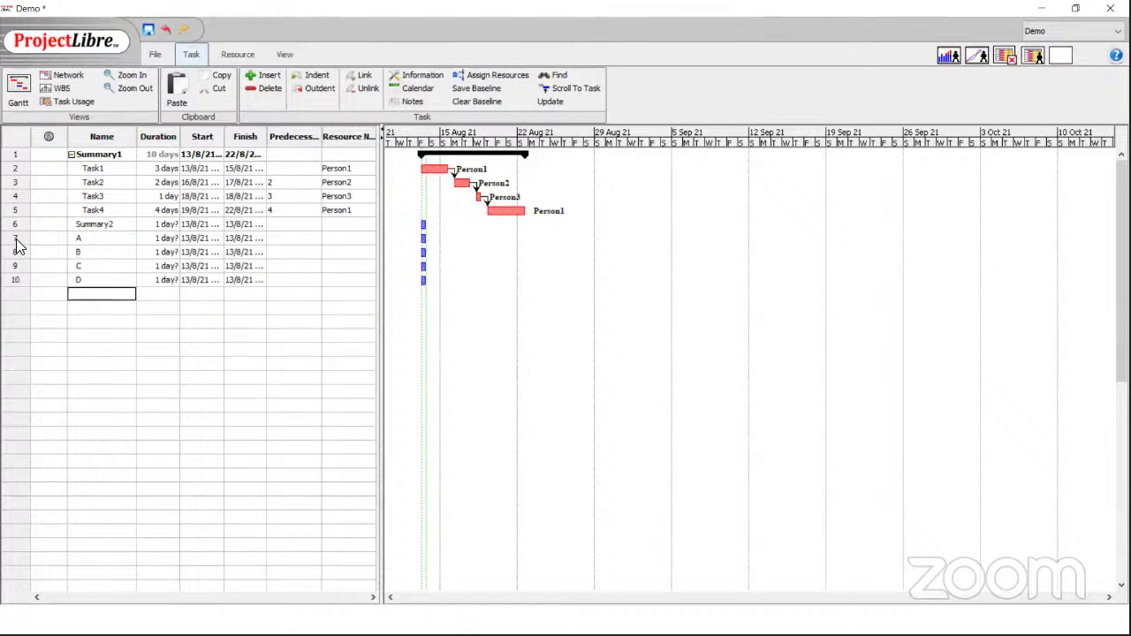
Indent tasks A through D together as subtasks of Summary2.
left_click_drag(15, 242, 14, 281)
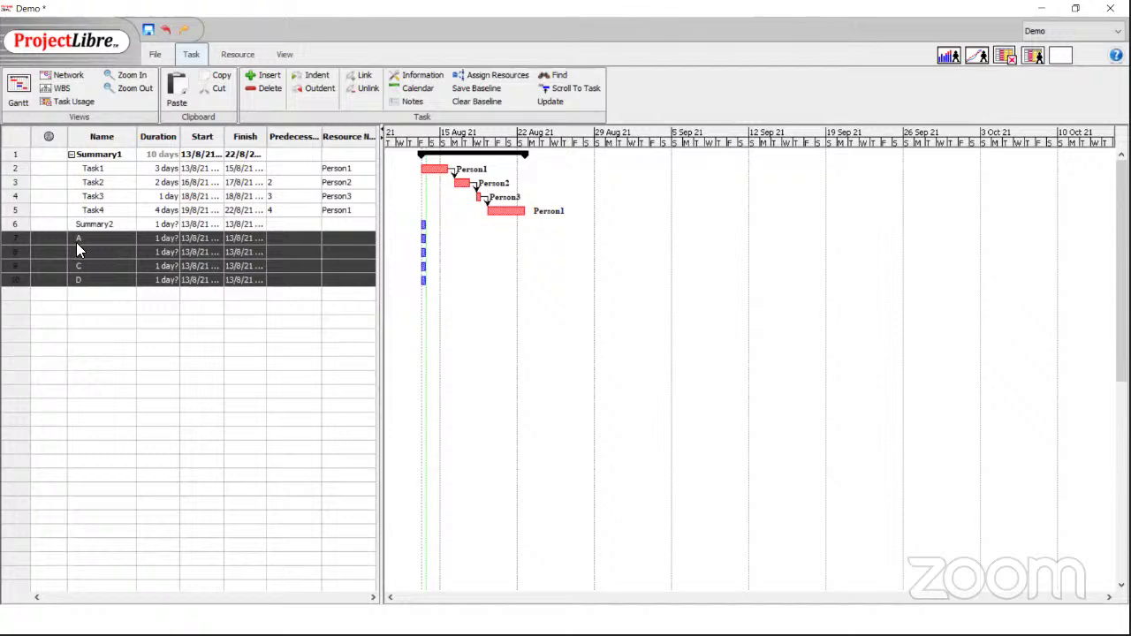
left_click(307, 80)
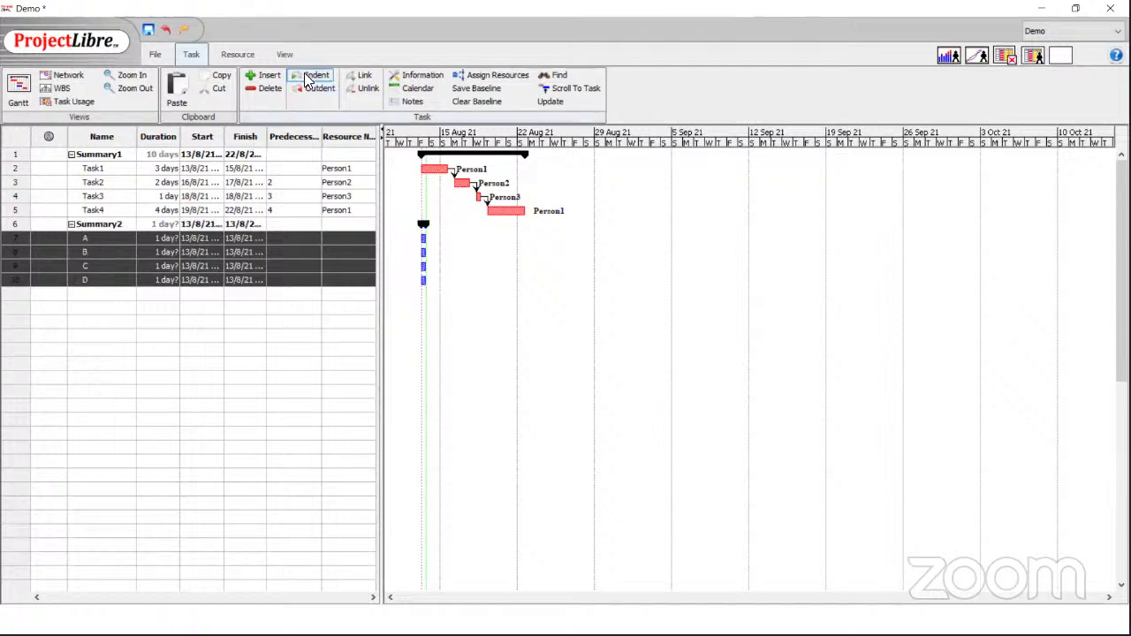
left_click(84, 353)
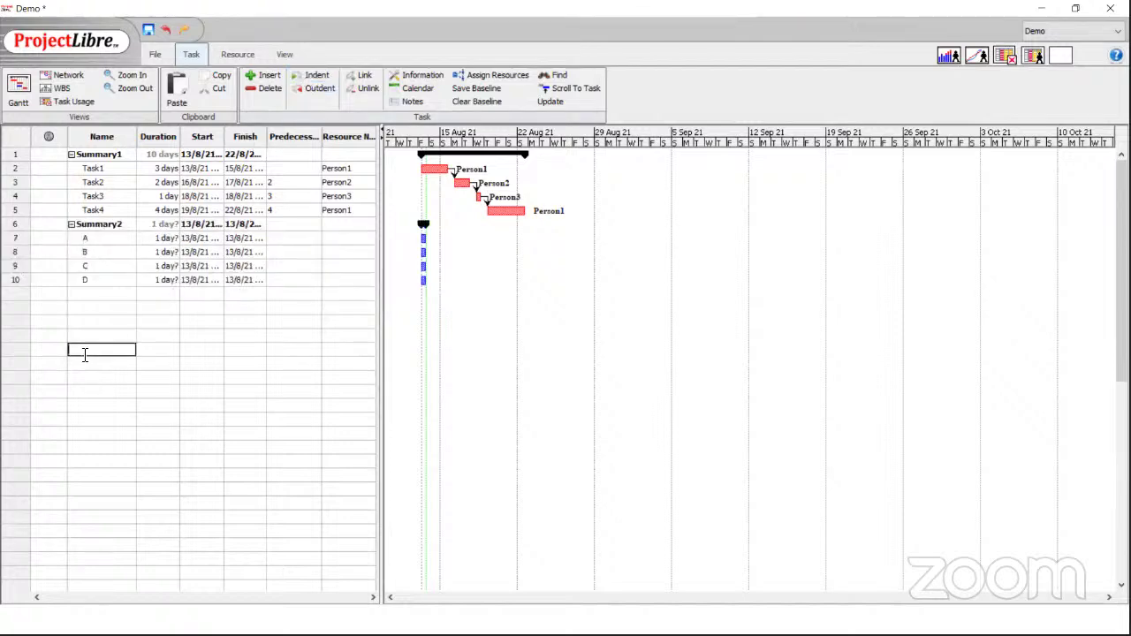
Set the durations of tasks A, B, C and D to 2, 3, 3 and 4 days respectively.
left_click(168, 240)
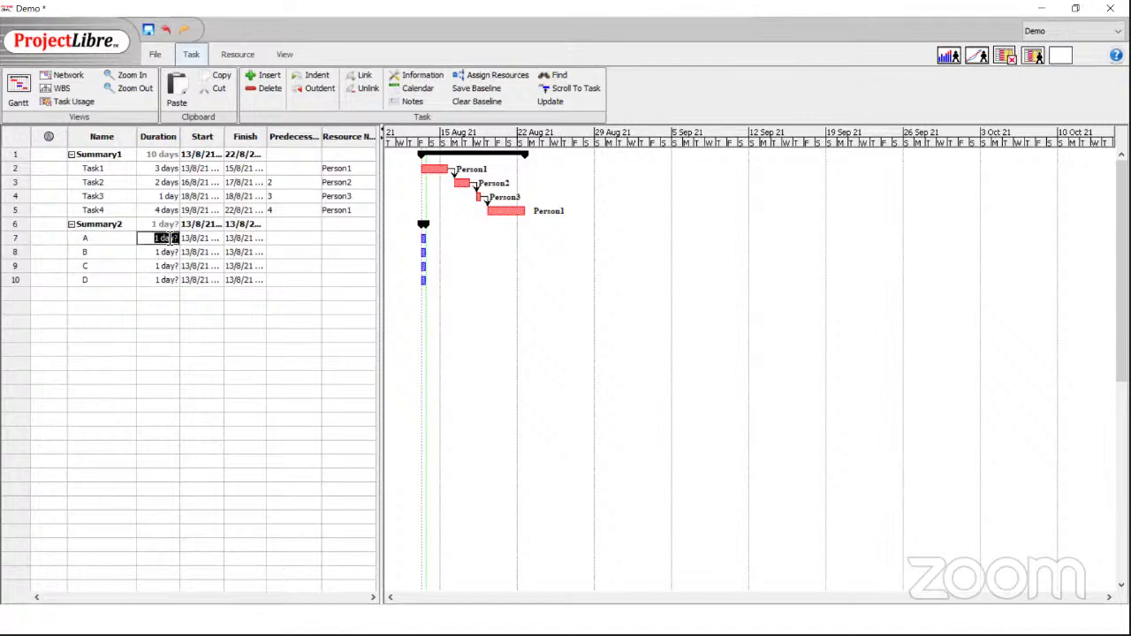
type("2")
key("Return")
type("3")
key("Return")
type("3")
key("Return")
type("4")
key("Return")
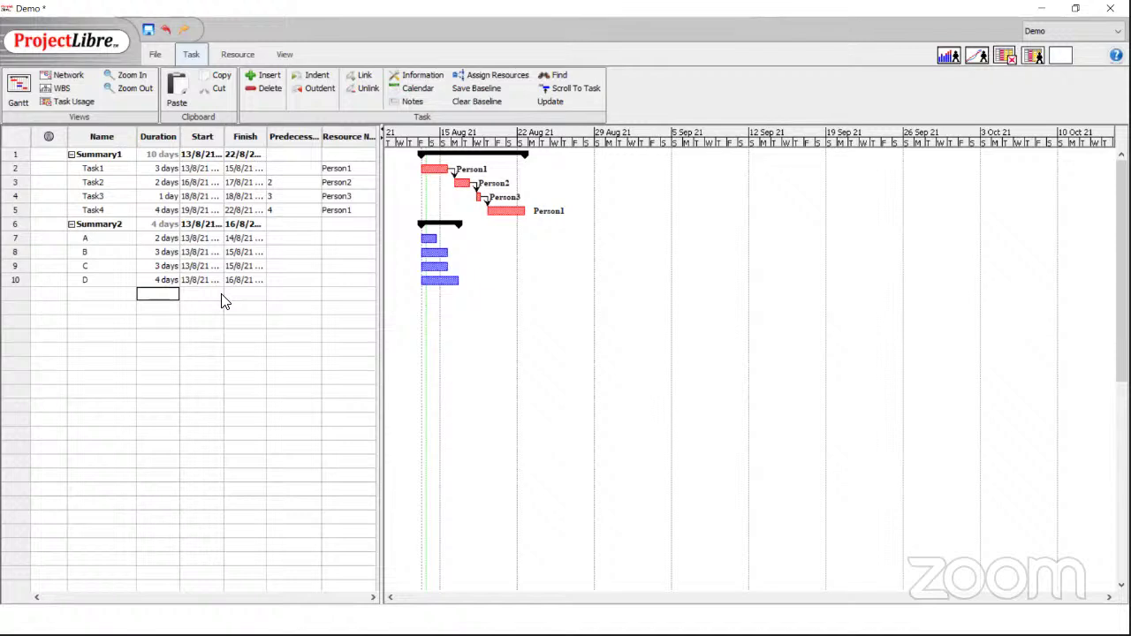
Set Summary2's predecessor to 1 and task B's predecessor to 7.
left_click(302, 227)
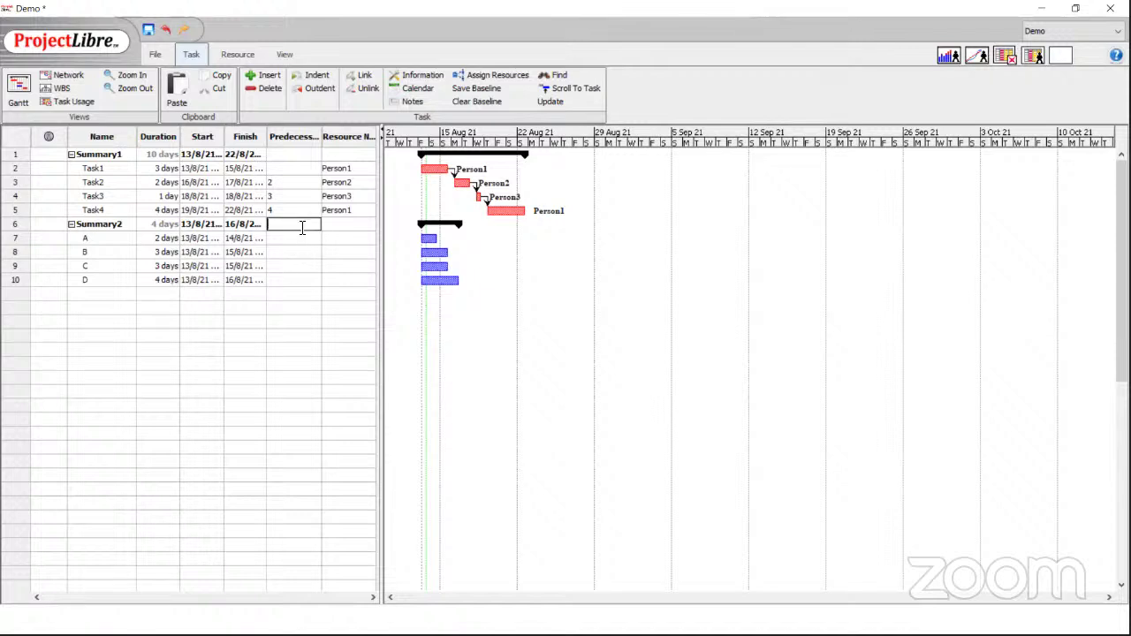
type("1")
key("Return")
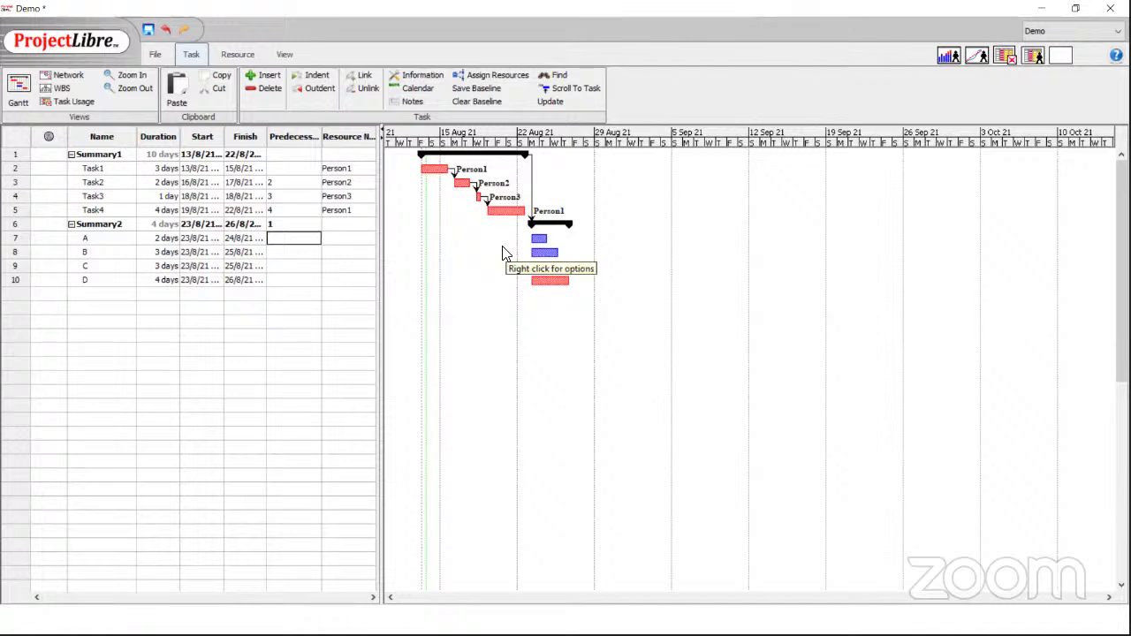
left_click(293, 255)
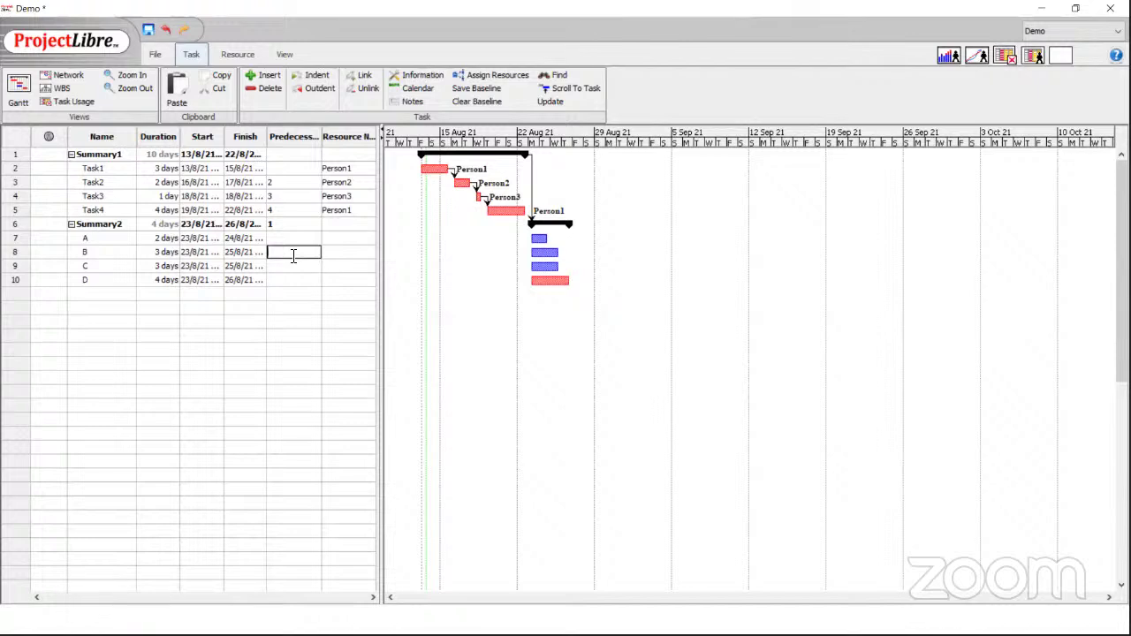
type("7")
key("Return")
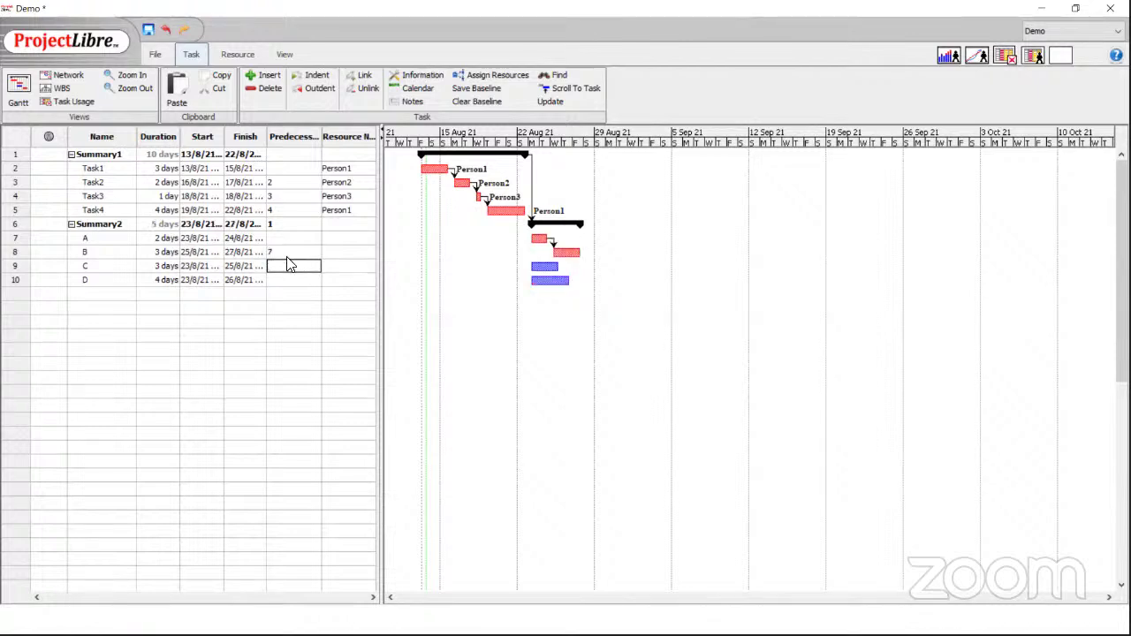
Set task C's predecessor to 8 and task D's predecessor to 9.
type("8")
key("Return")
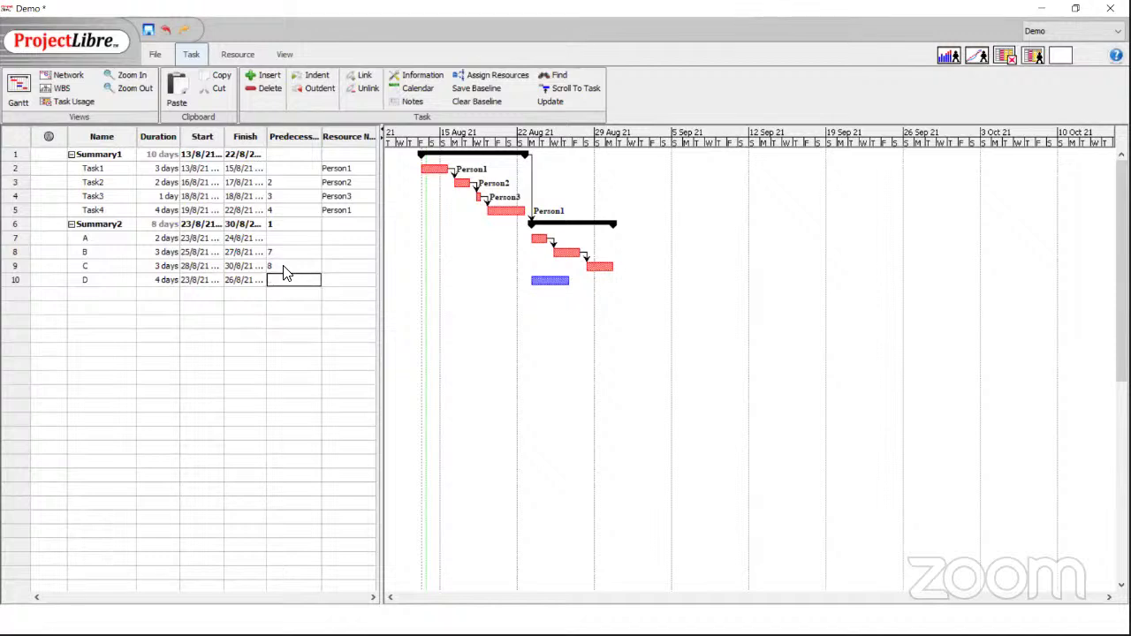
key("Return")
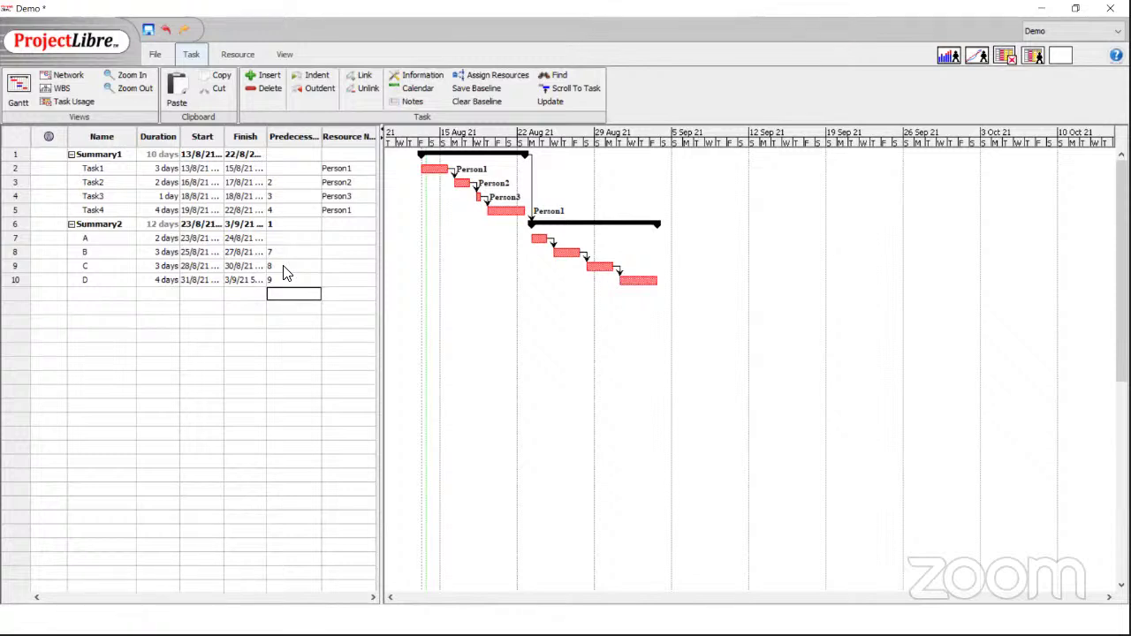
Try to assign the resource "Prson1" to task A.
left_click(370, 239)
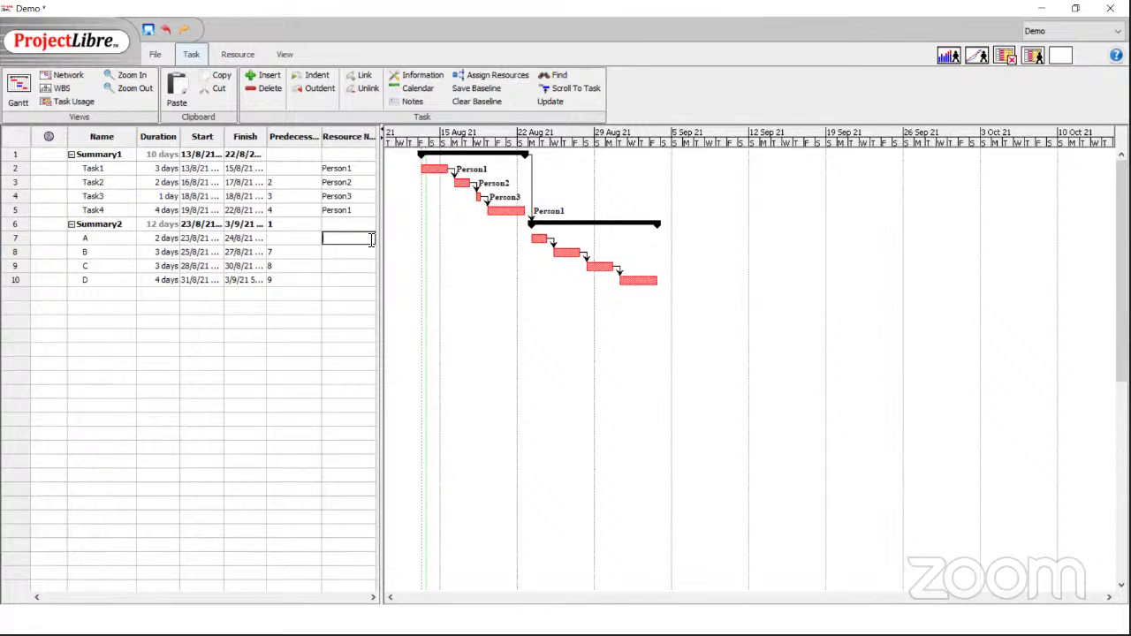
type("Prson1")
key("Return")
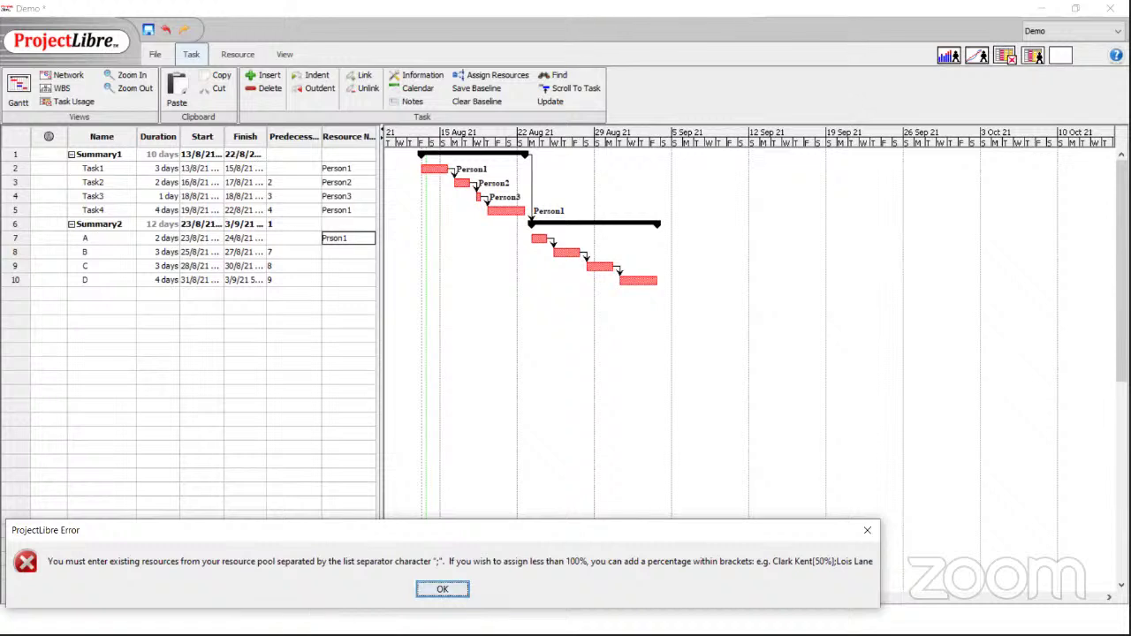
left_click(441, 591)
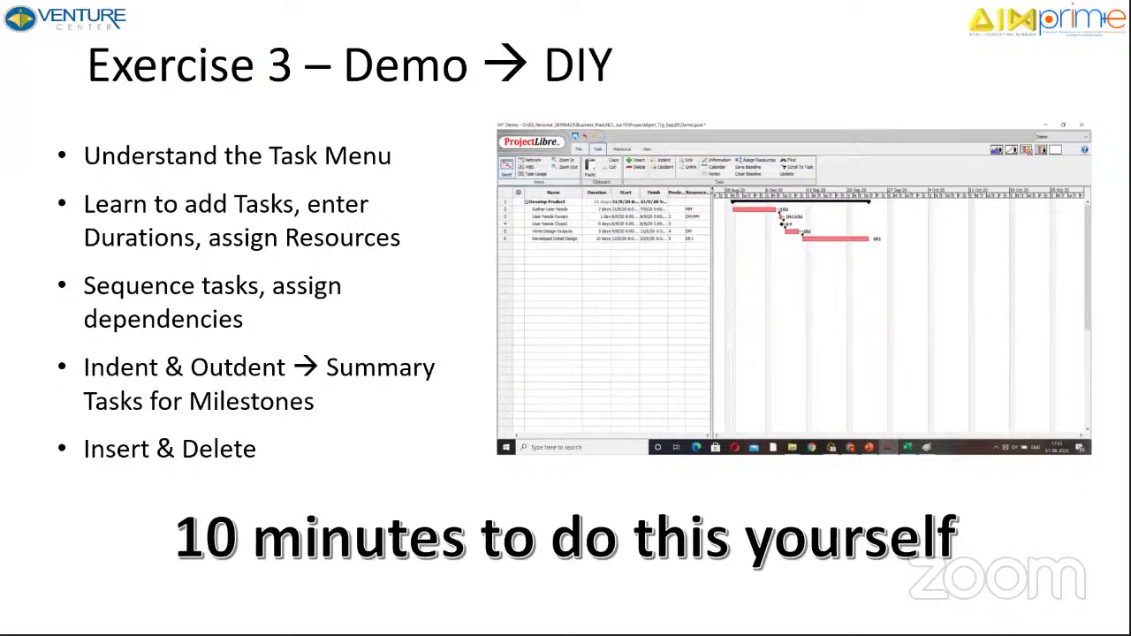
Add a task named "E completion" below task D and set its predecessor to 10.
key("alt+Tab")
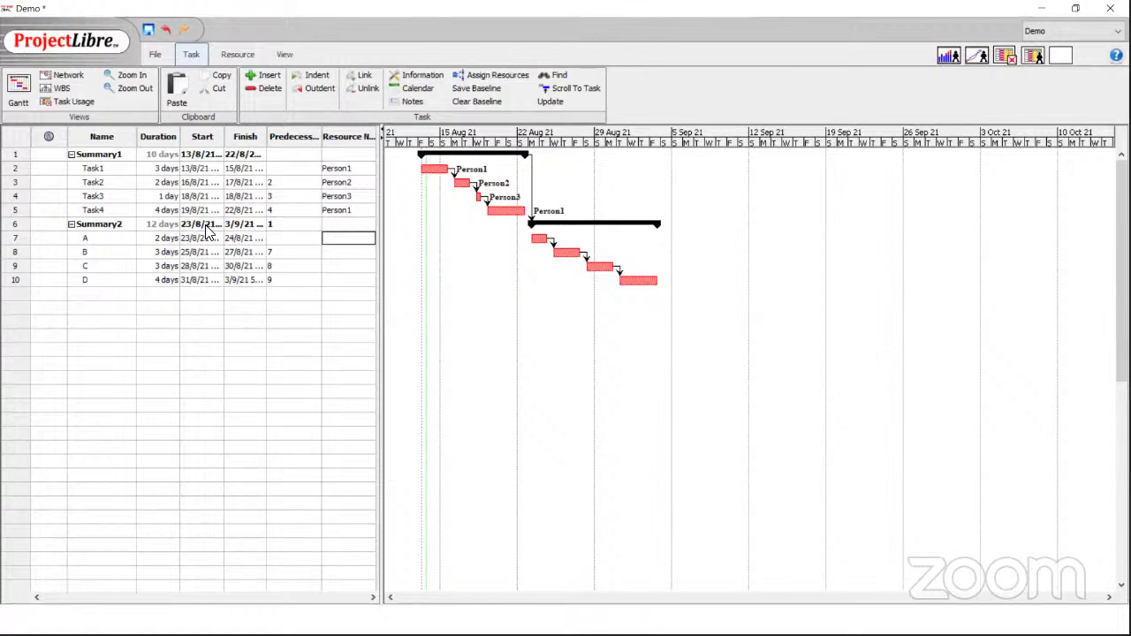
left_click(93, 293)
type("E completion")
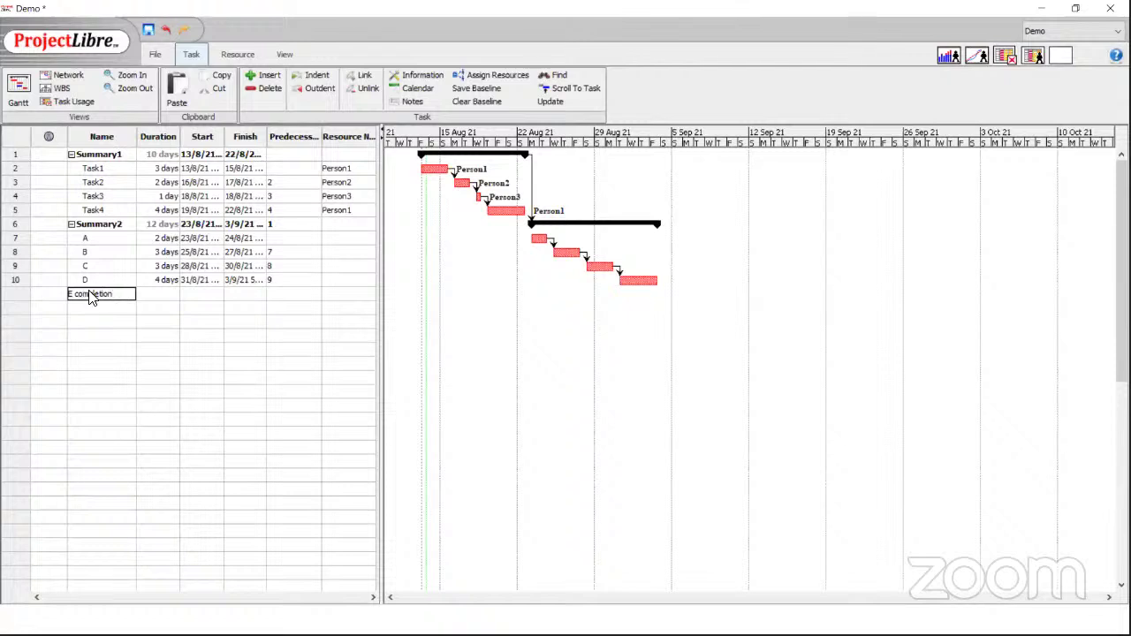
key("Tab")
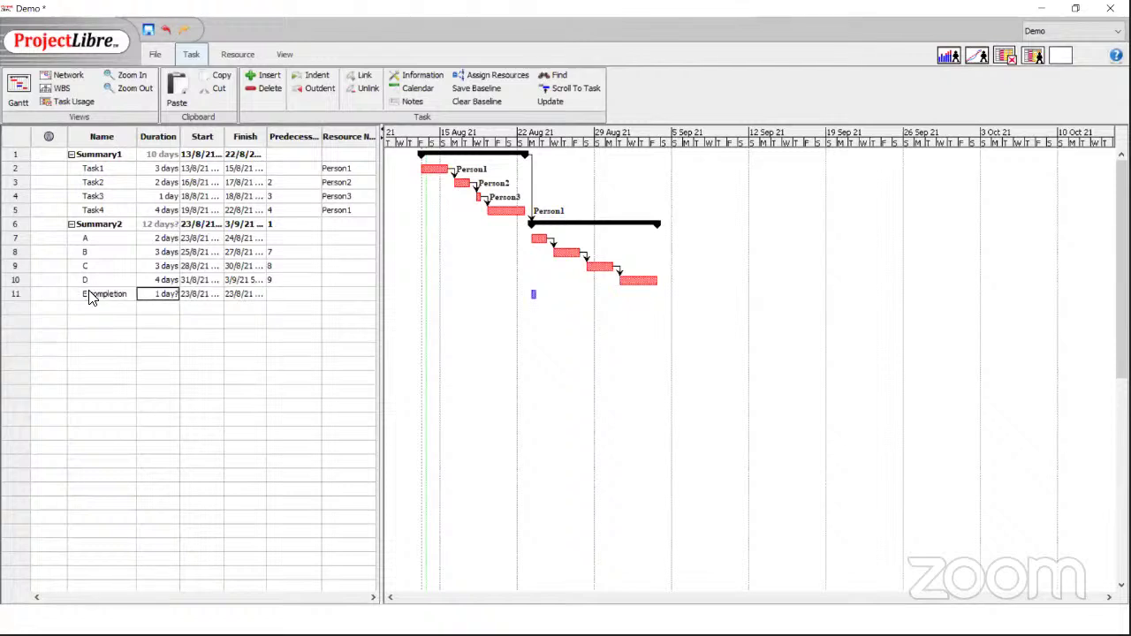
left_click(291, 297)
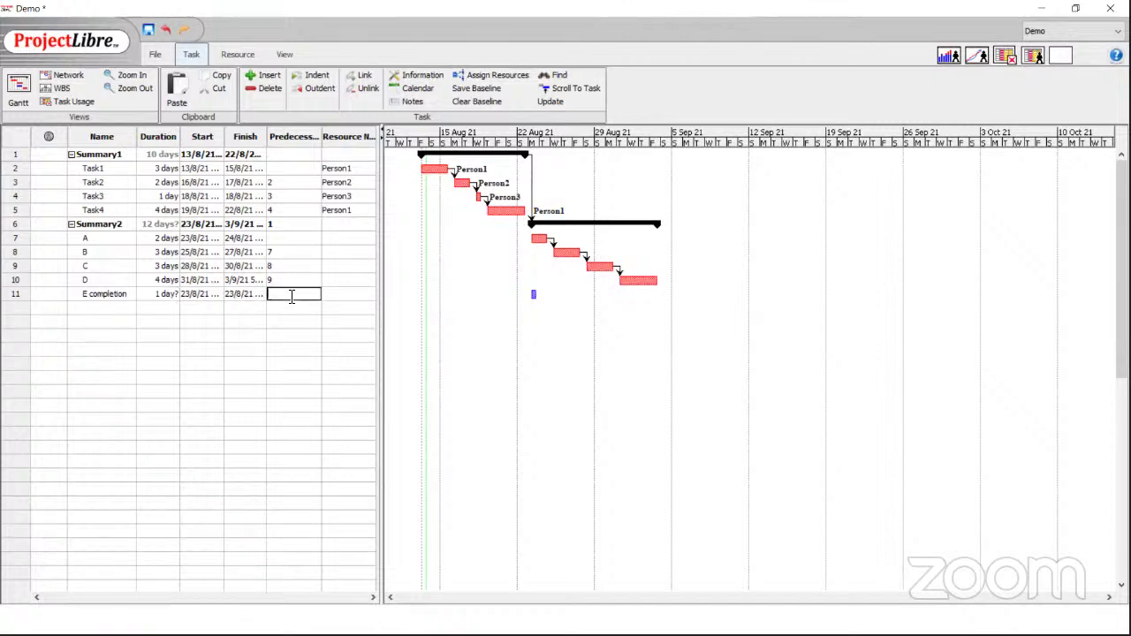
type("10")
key("Return")
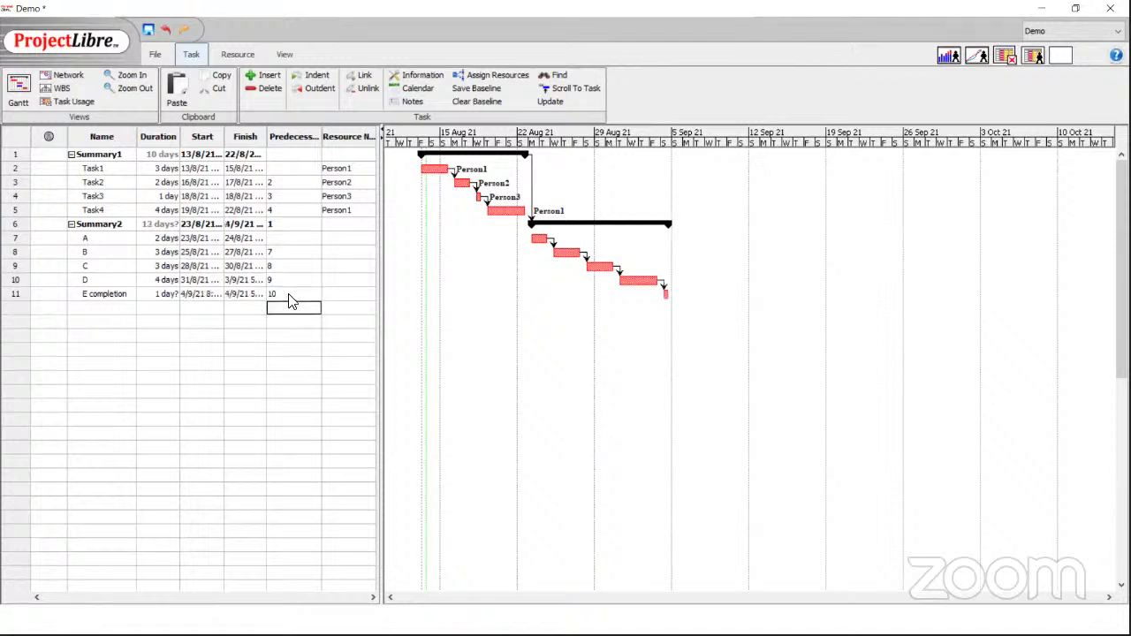
Set the E completion task to display as a milestone in its advanced task information.
left_click(18, 297)
double_click(18, 297)
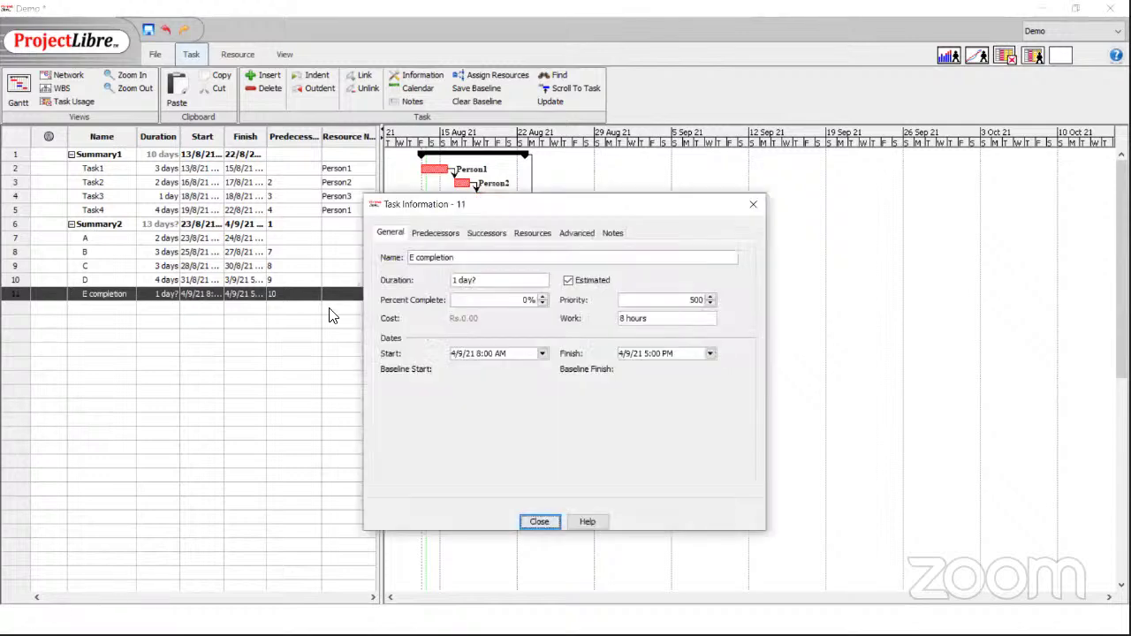
left_click(585, 234)
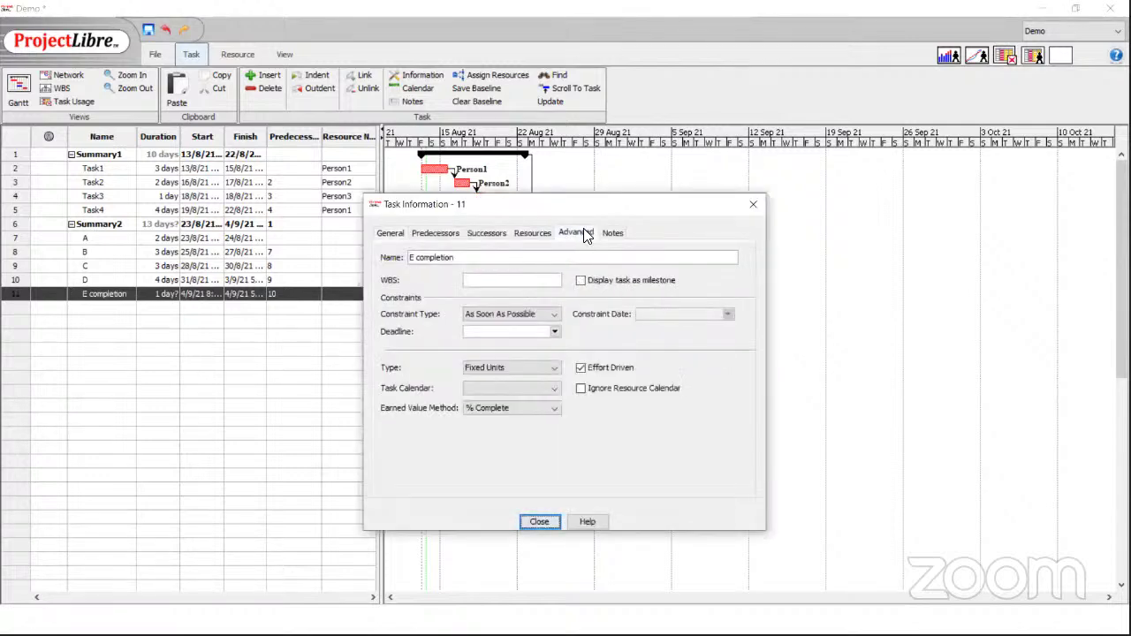
left_click(580, 280)
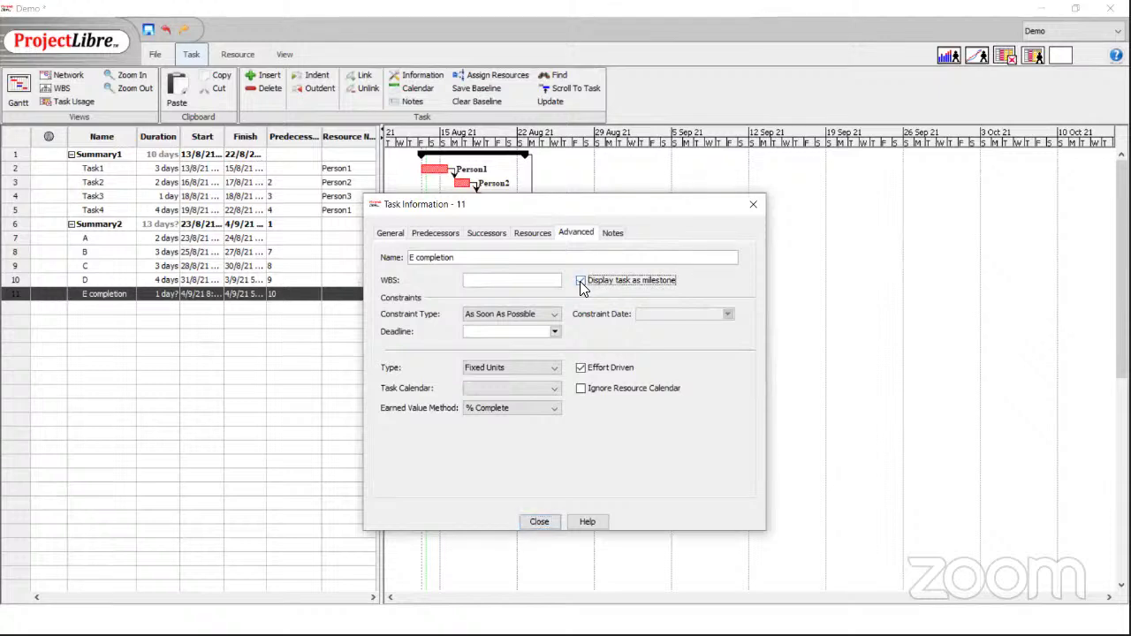
left_click(544, 521)
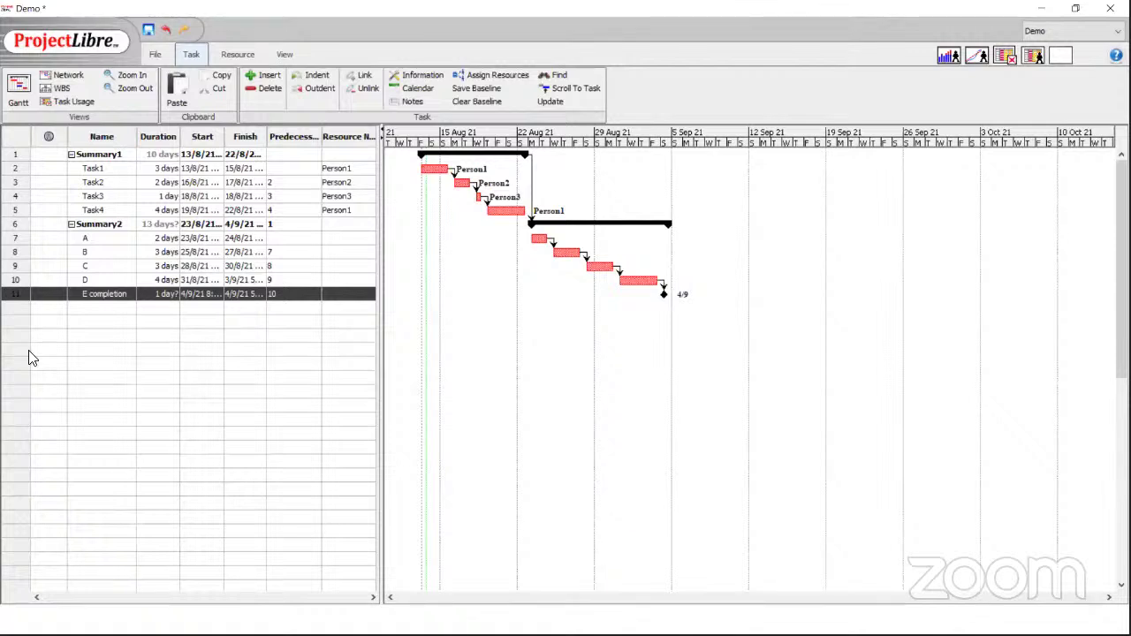
Turn the milestone display of E completion off and back on in its advanced task information.
double_click(75, 294)
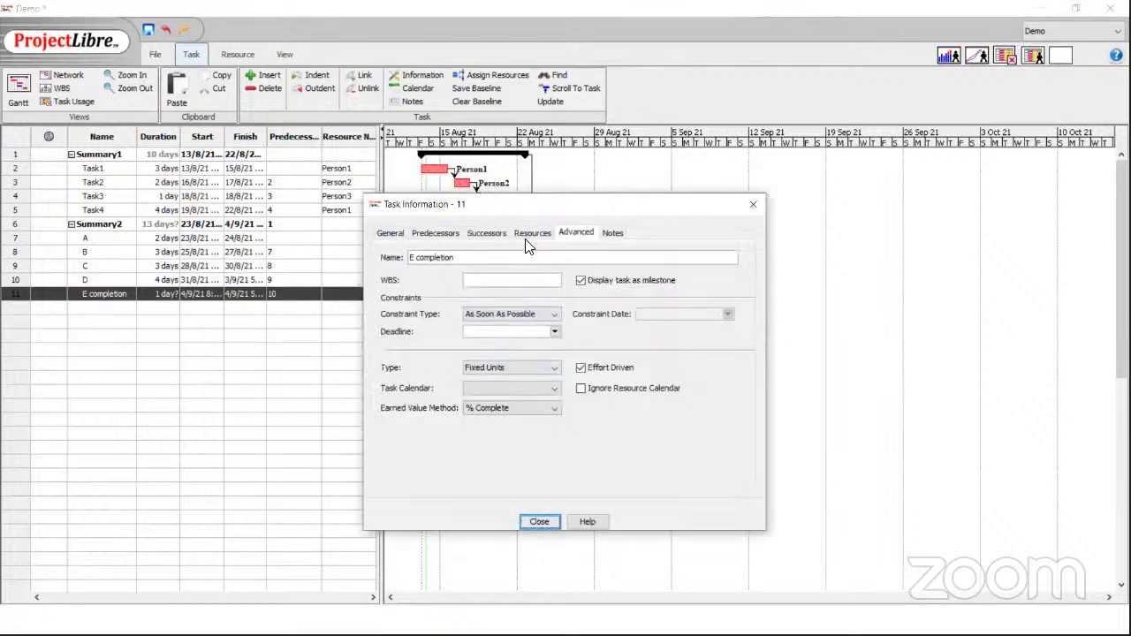
left_click(581, 237)
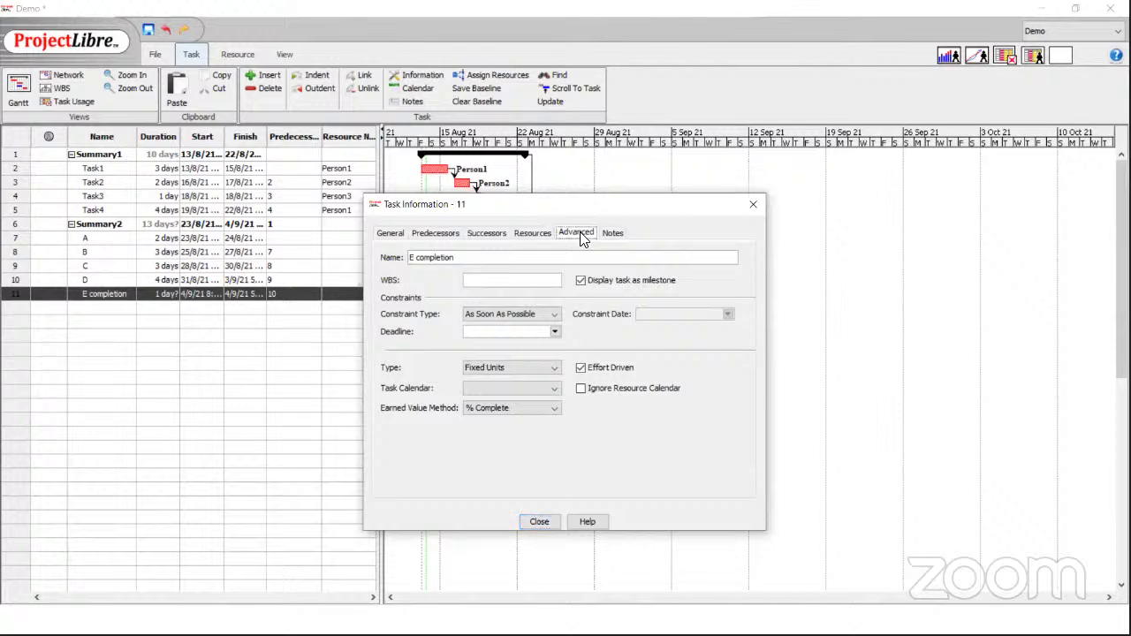
left_click(580, 280)
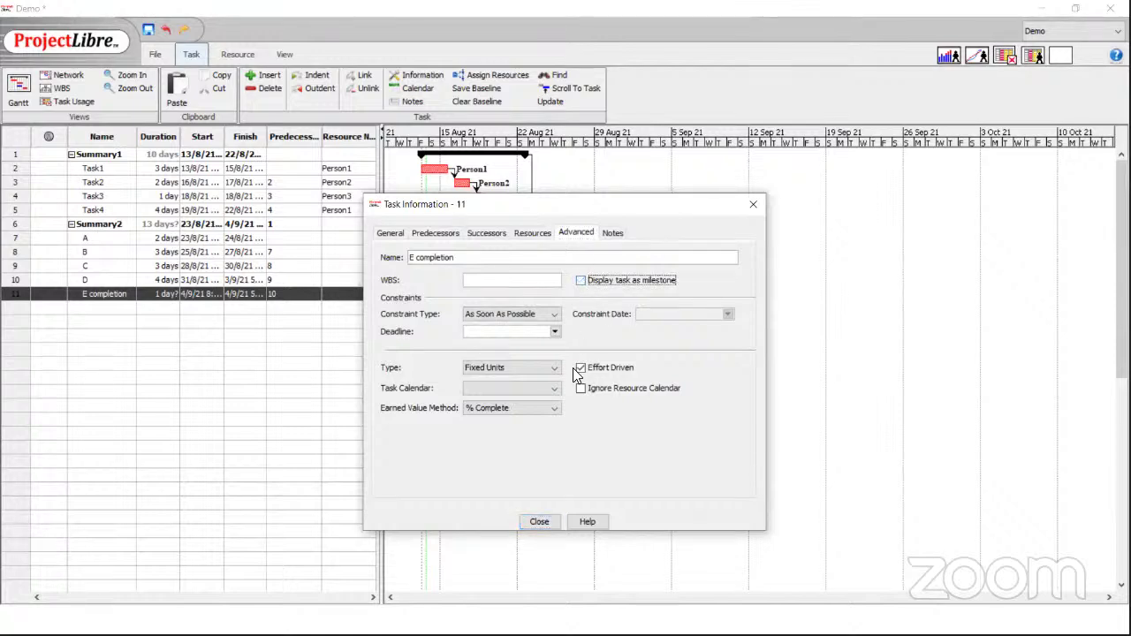
left_click(580, 281)
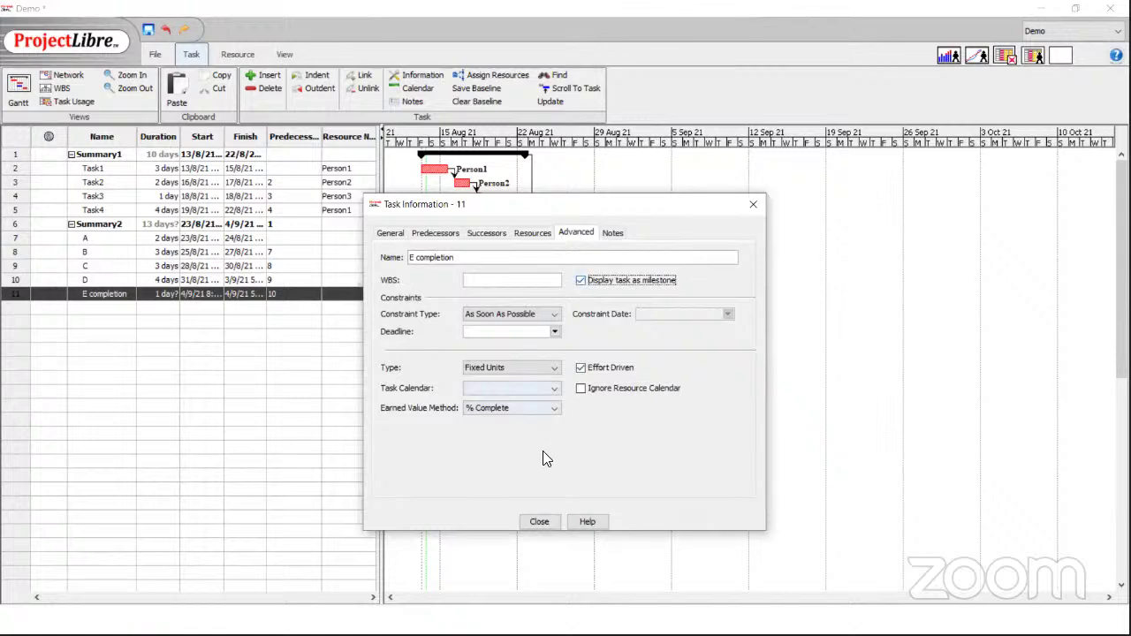
left_click(536, 521)
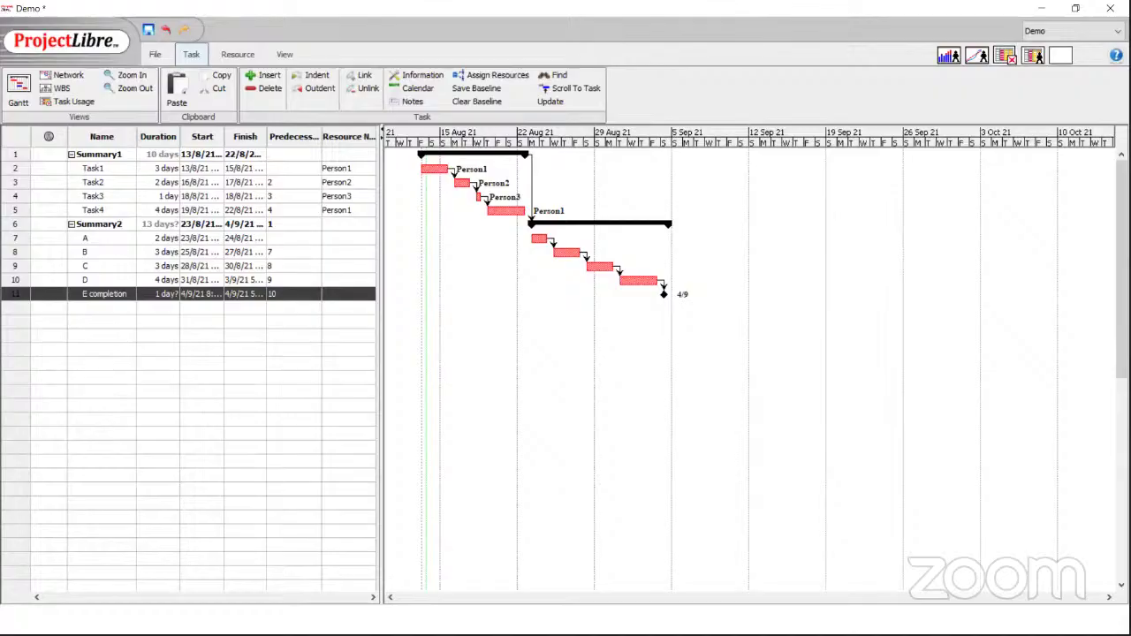
Review E completion's general details, predecessors, successors, resources and advanced settings in its task information.
key("alt+Tab")
key("alt+Tab")
double_click(19, 305)
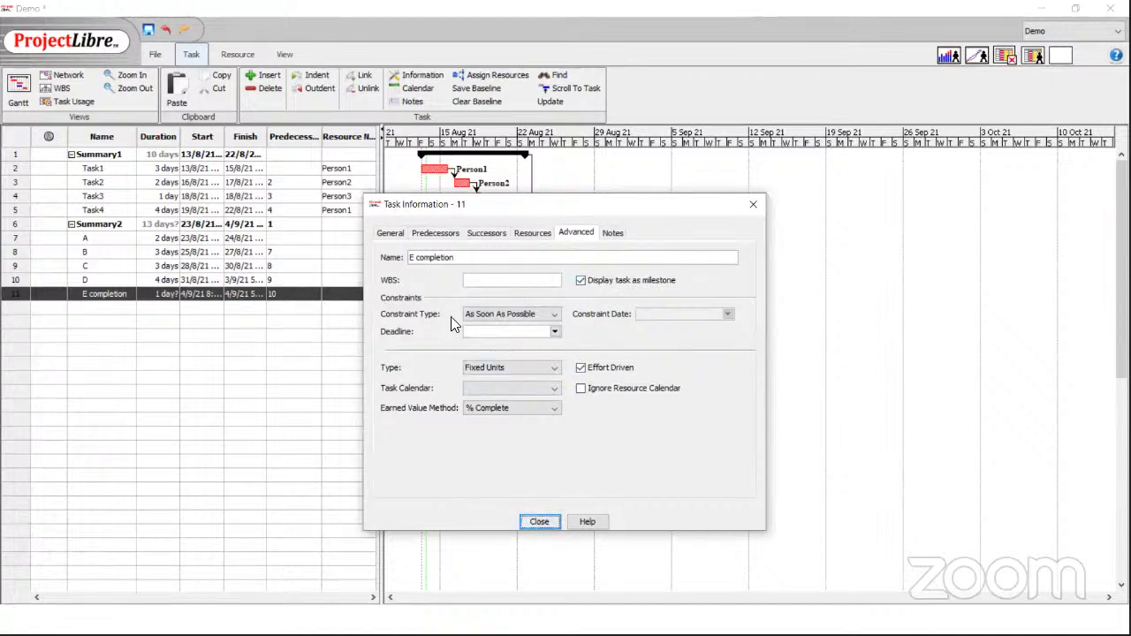
left_click(390, 237)
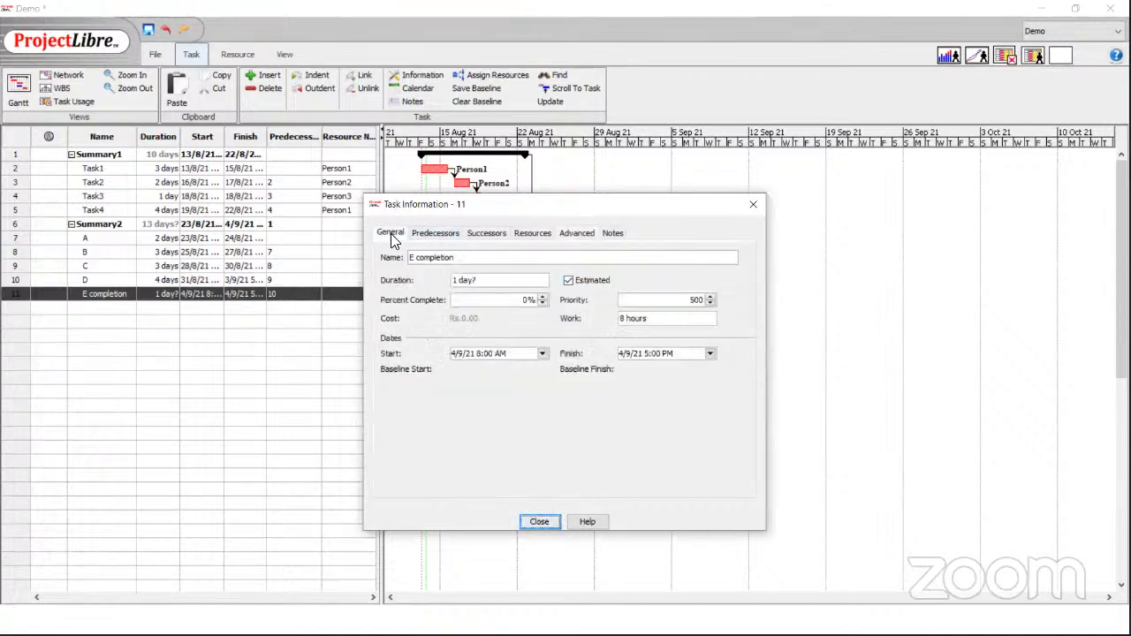
left_click(432, 233)
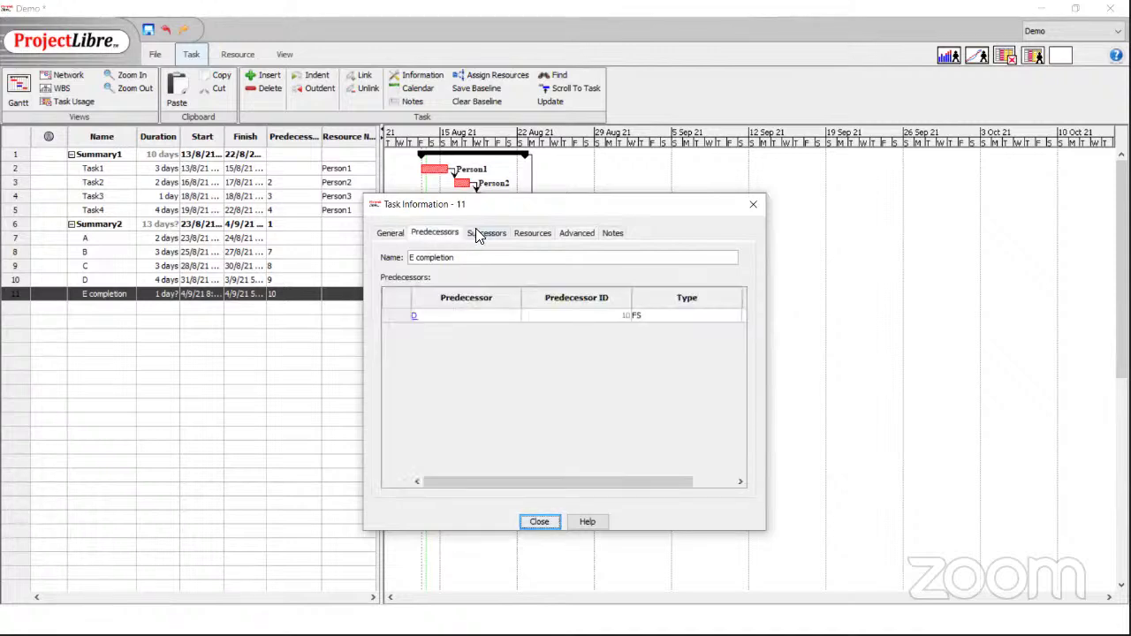
left_click(477, 234)
left_click(533, 234)
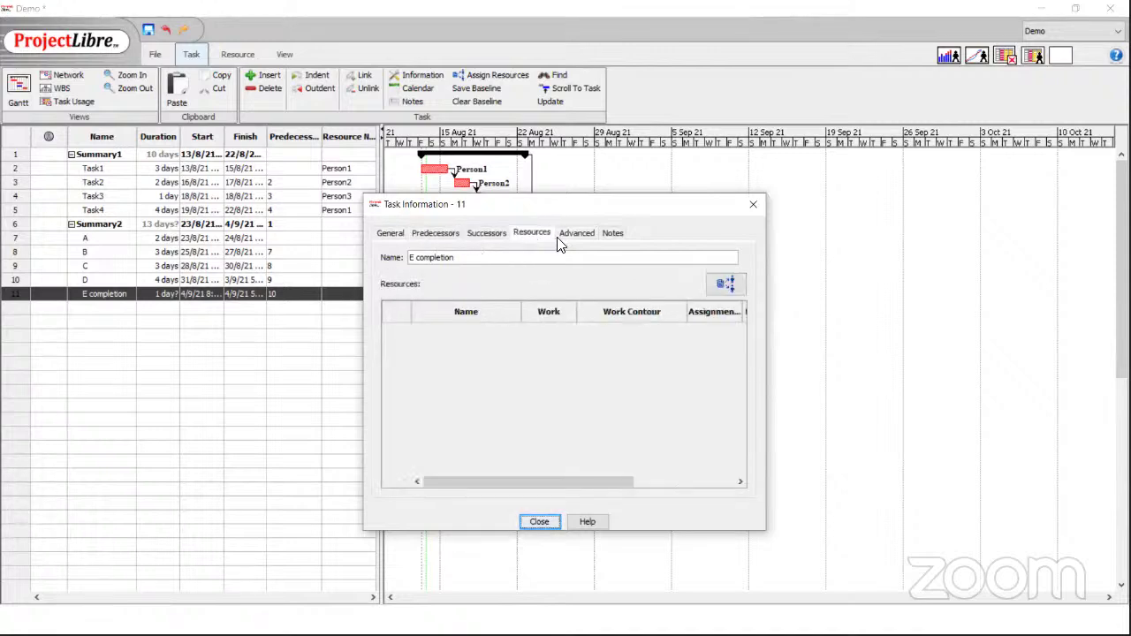
left_click(579, 234)
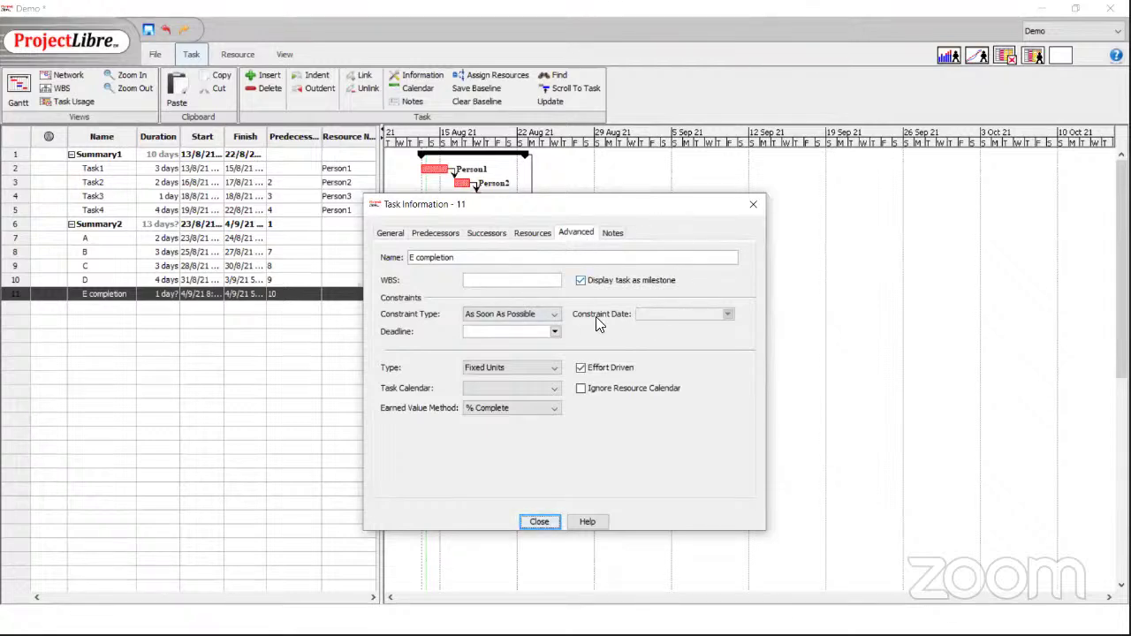
left_click(581, 281)
left_click(540, 522)
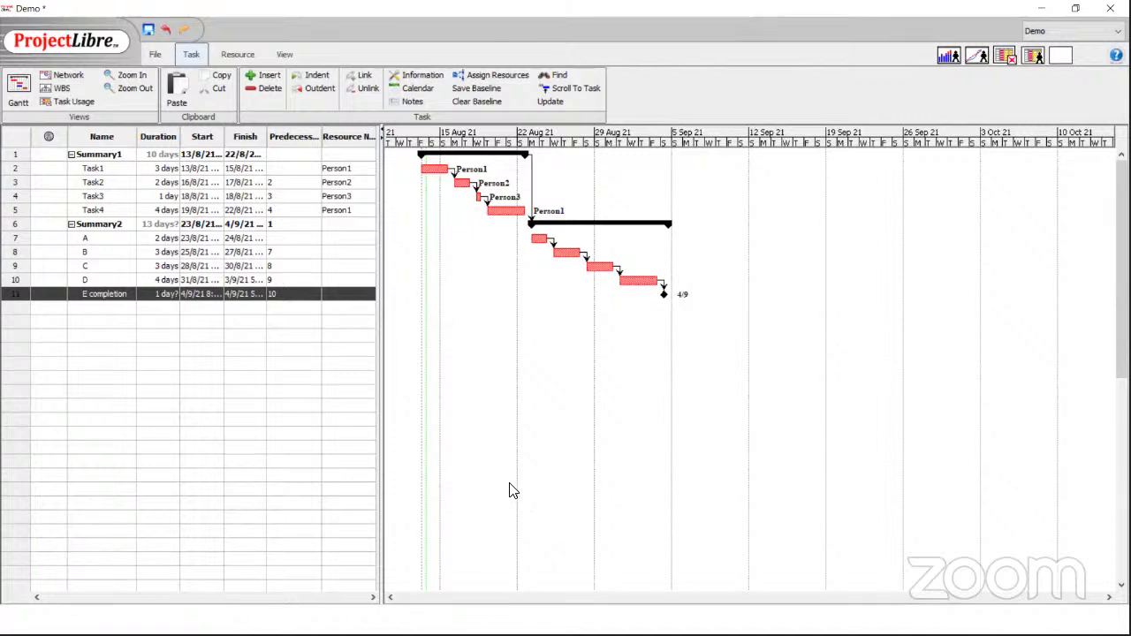
View the project's resource list, then return to the Gantt chart.
left_click(231, 55)
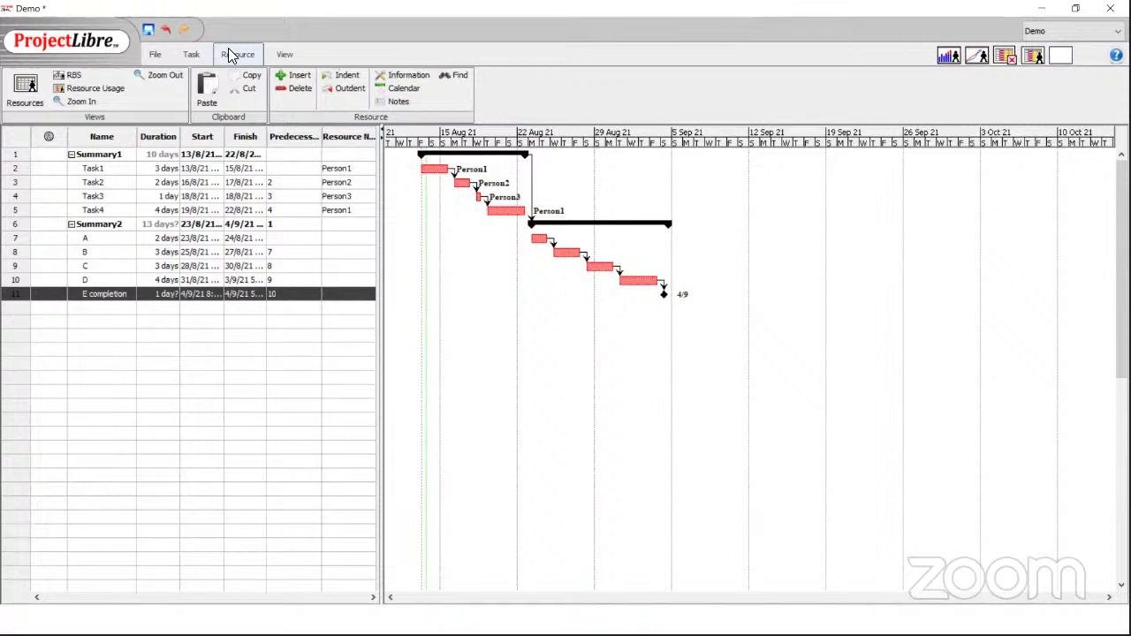
left_click(27, 85)
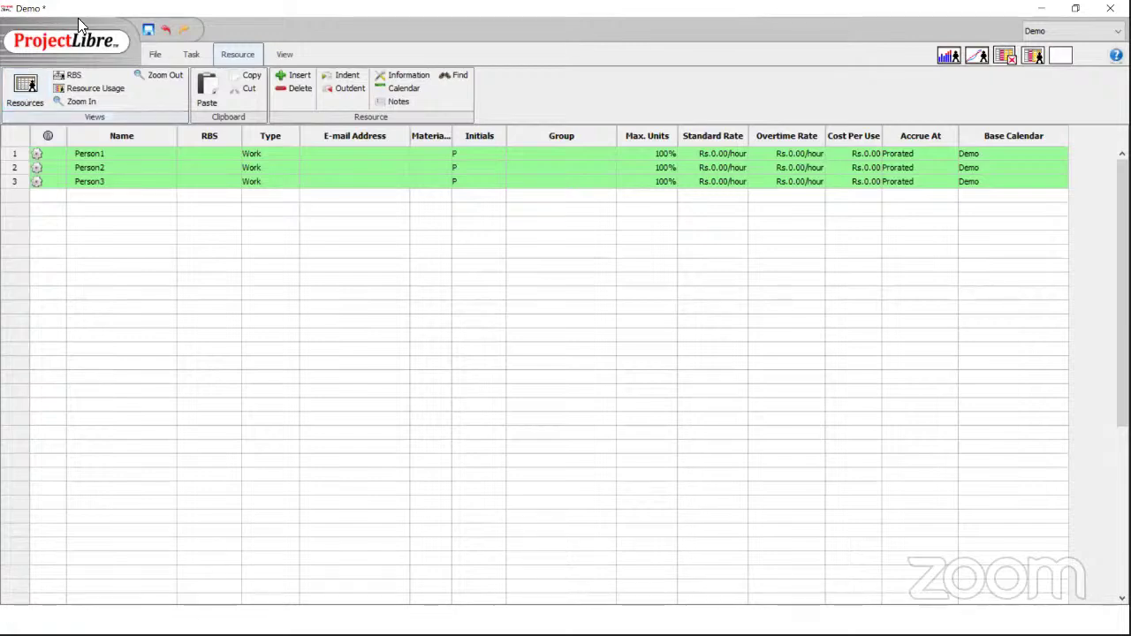
left_click(189, 54)
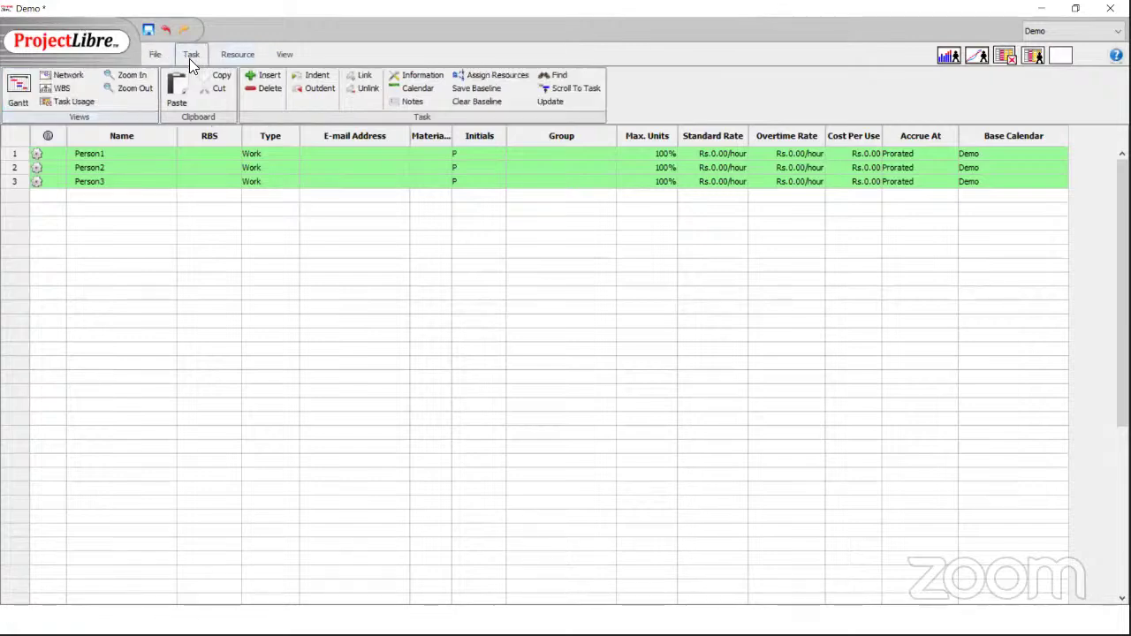
left_click(14, 93)
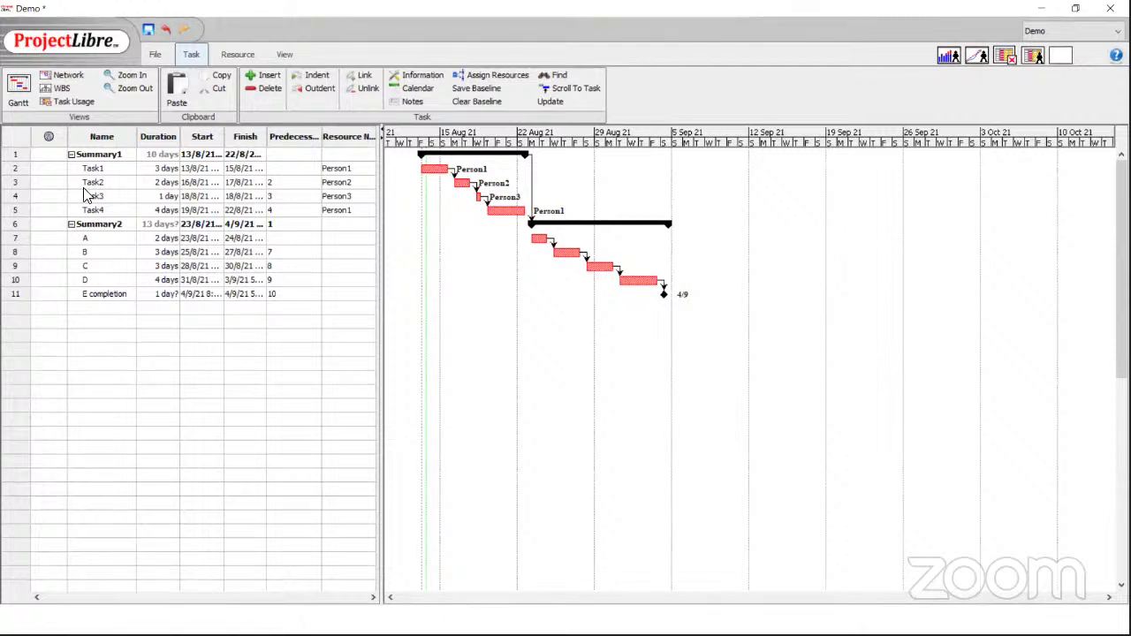
Zoom the Gantt timeline in once, and zoom it out to a scale of months divided into weeks.
left_click(133, 79)
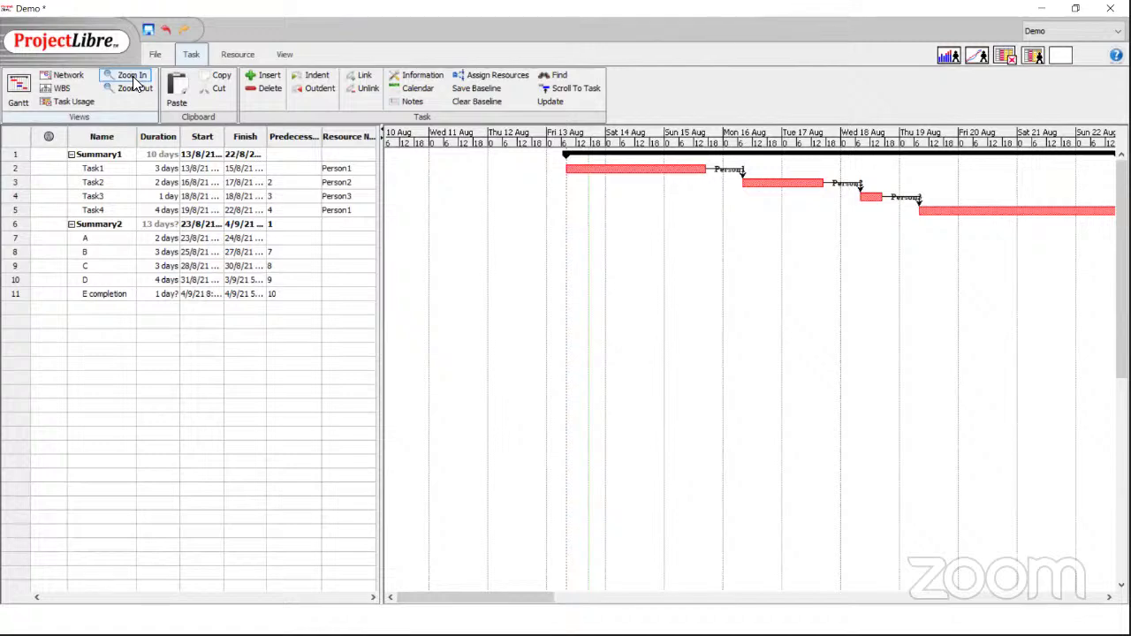
left_click(135, 89)
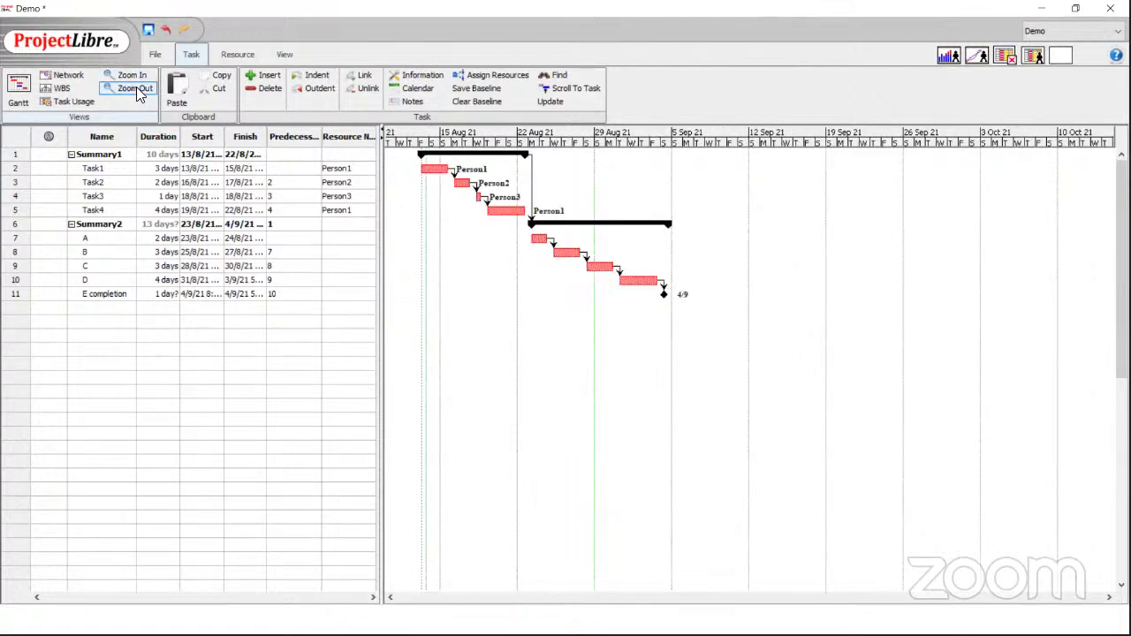
left_click(135, 89)
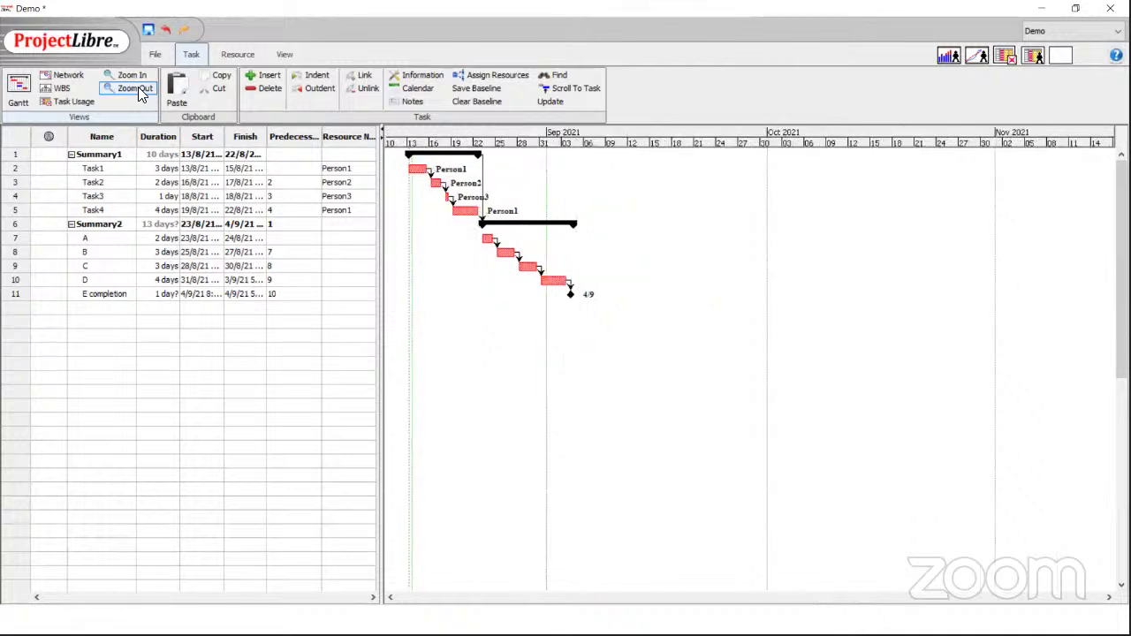
left_click(135, 89)
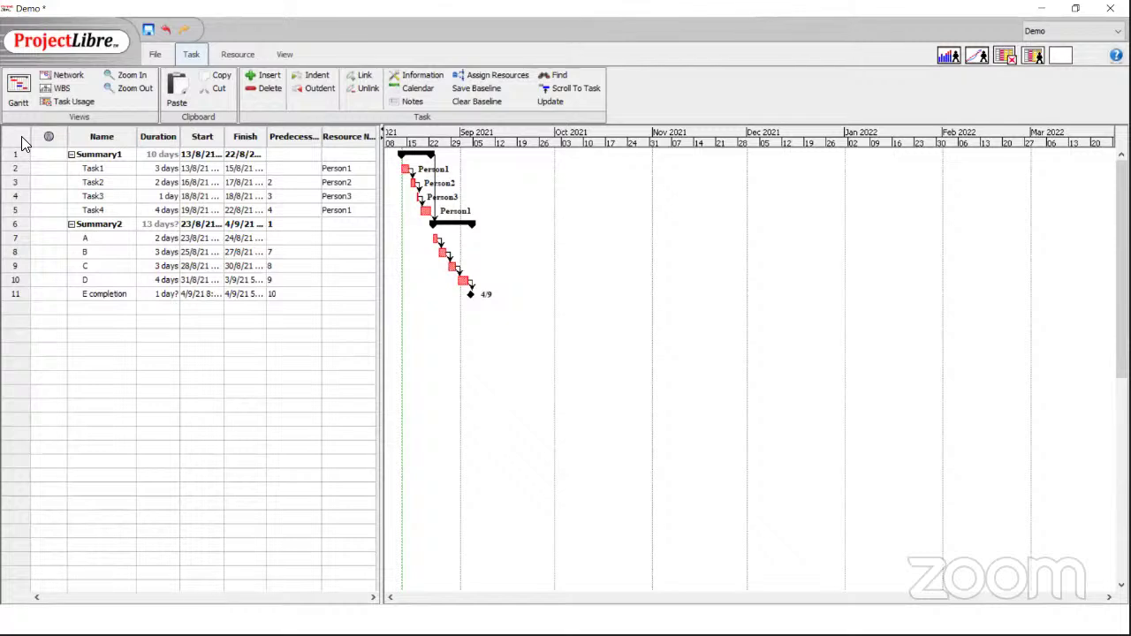
Insert a new blank task row directly above Task4.
left_click(14, 212)
right_click(15, 218)
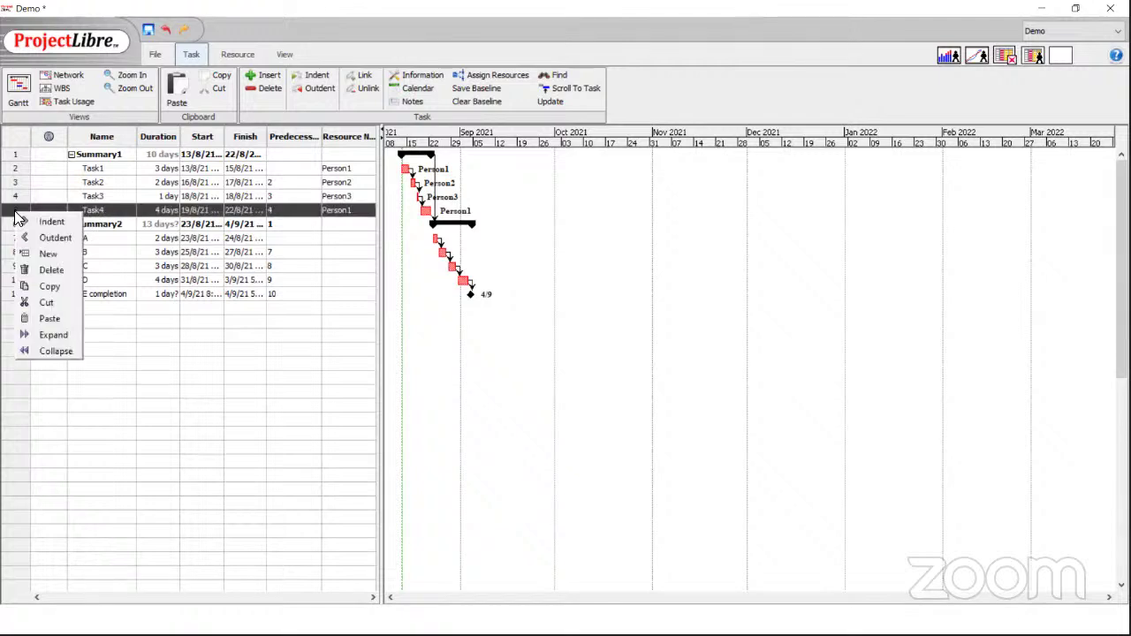
left_click(47, 255)
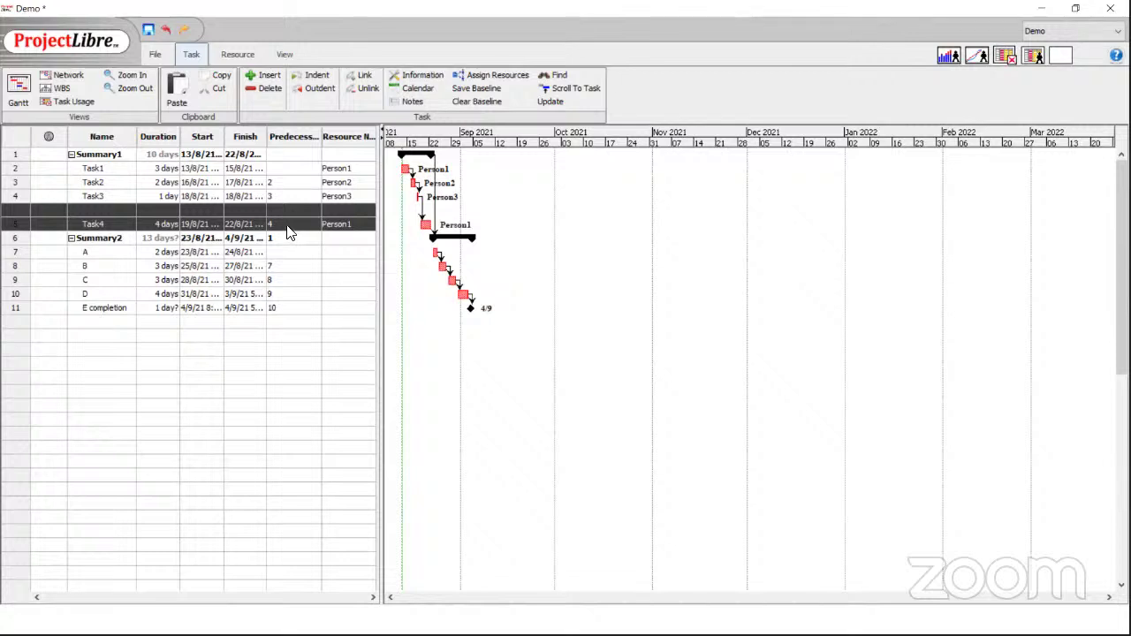
Name the blank task row above Task4 TaskNew.
left_click(25, 215)
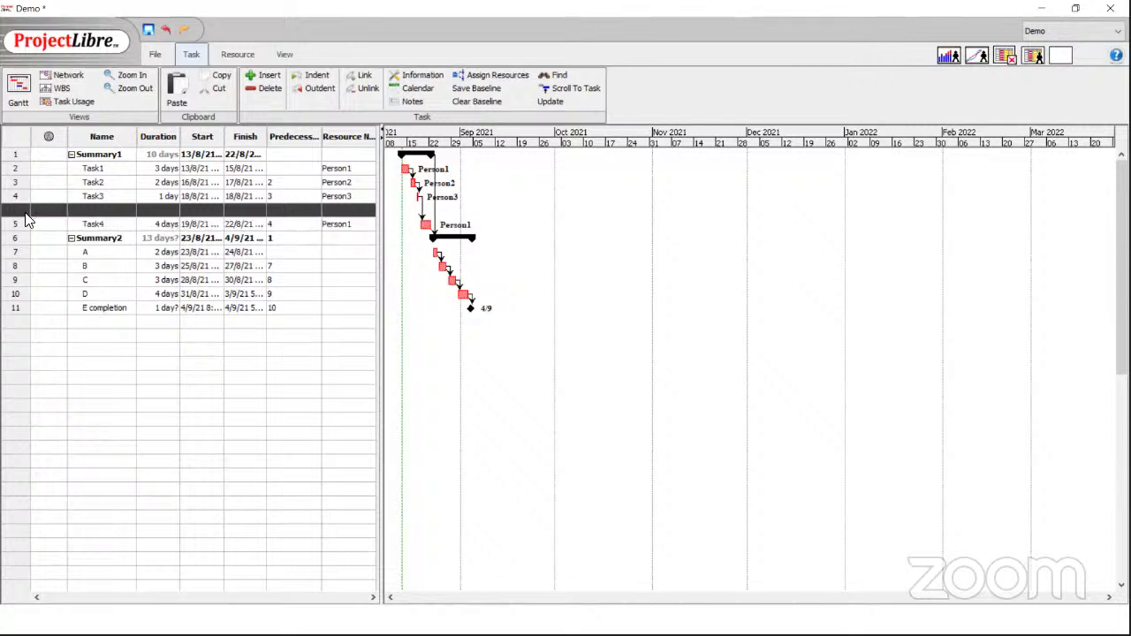
double_click(128, 208)
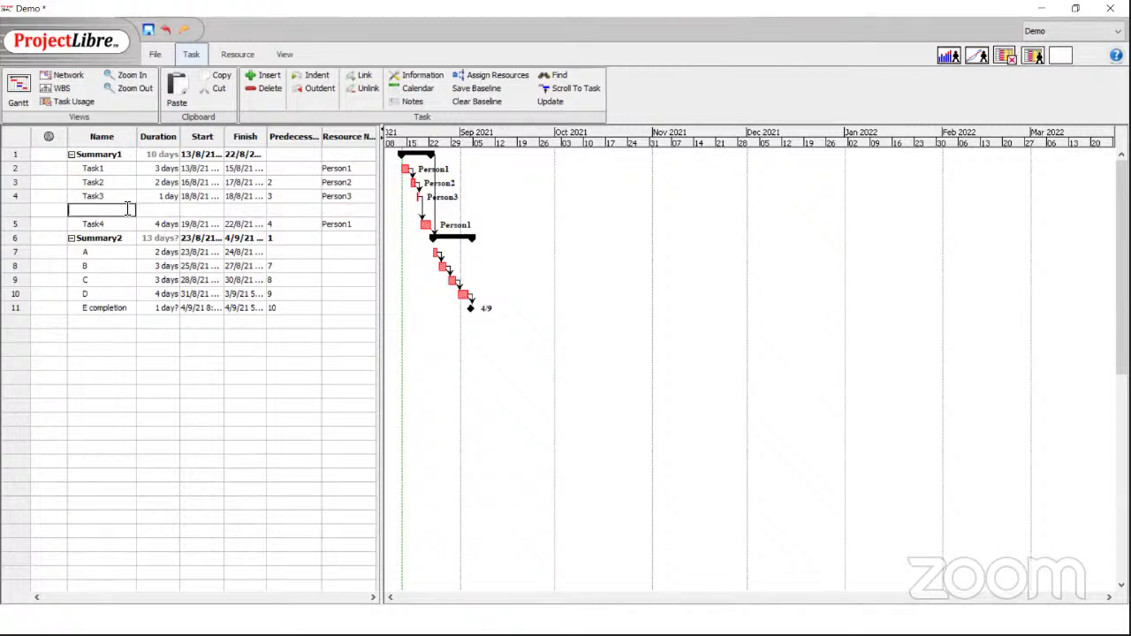
type("TaskNew")
key("Tab")
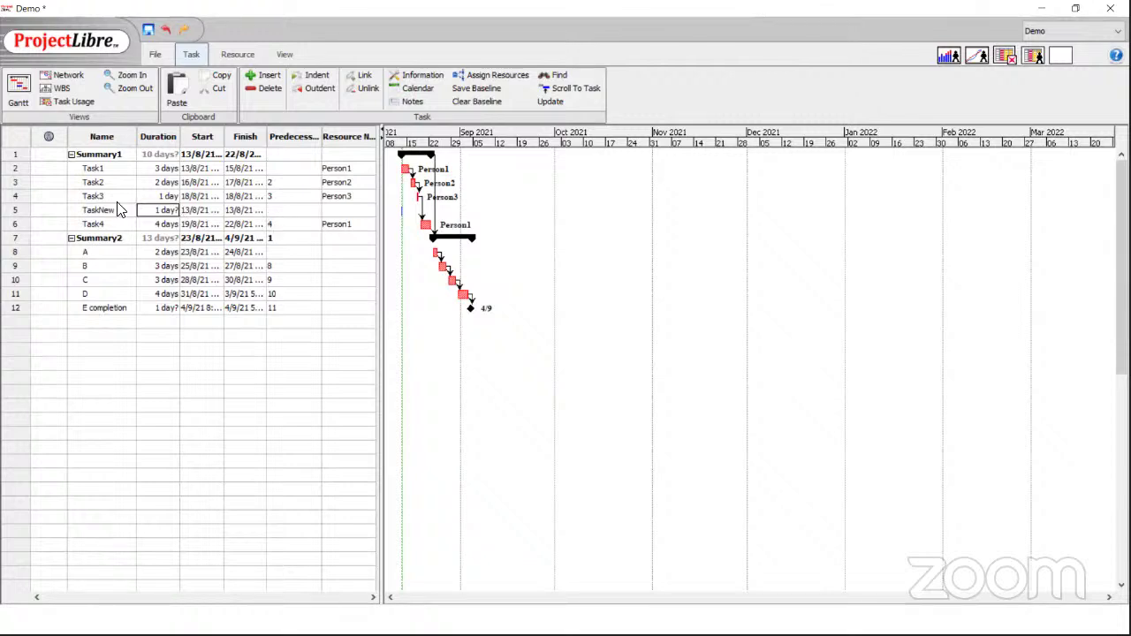
Delete the TaskNew row from the task list.
left_click(15, 212)
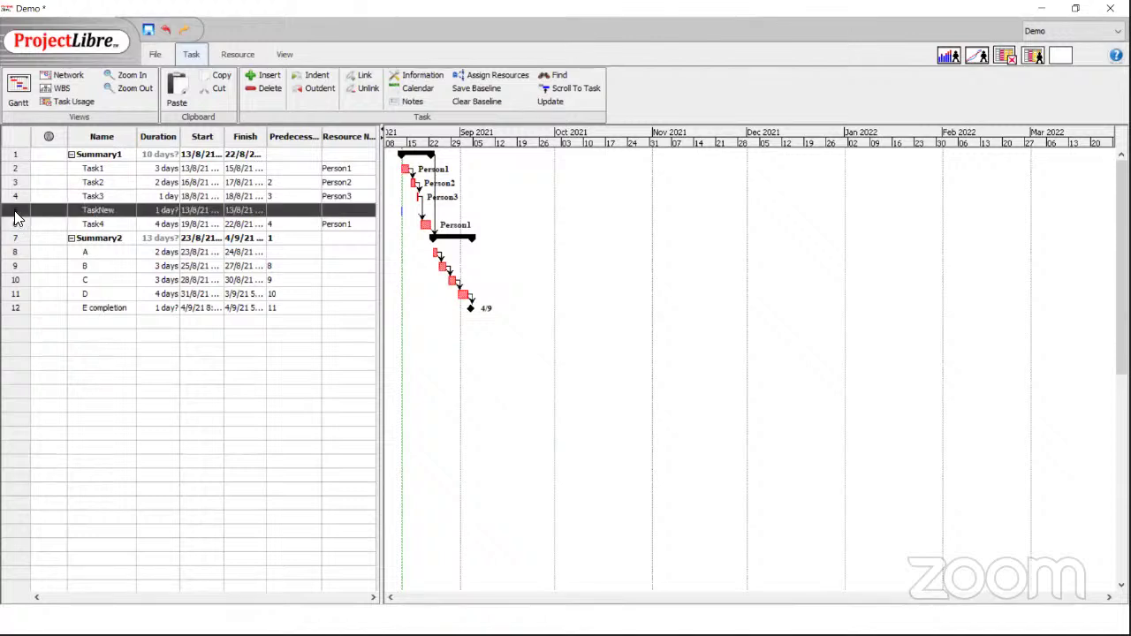
right_click(14, 213)
left_click(46, 270)
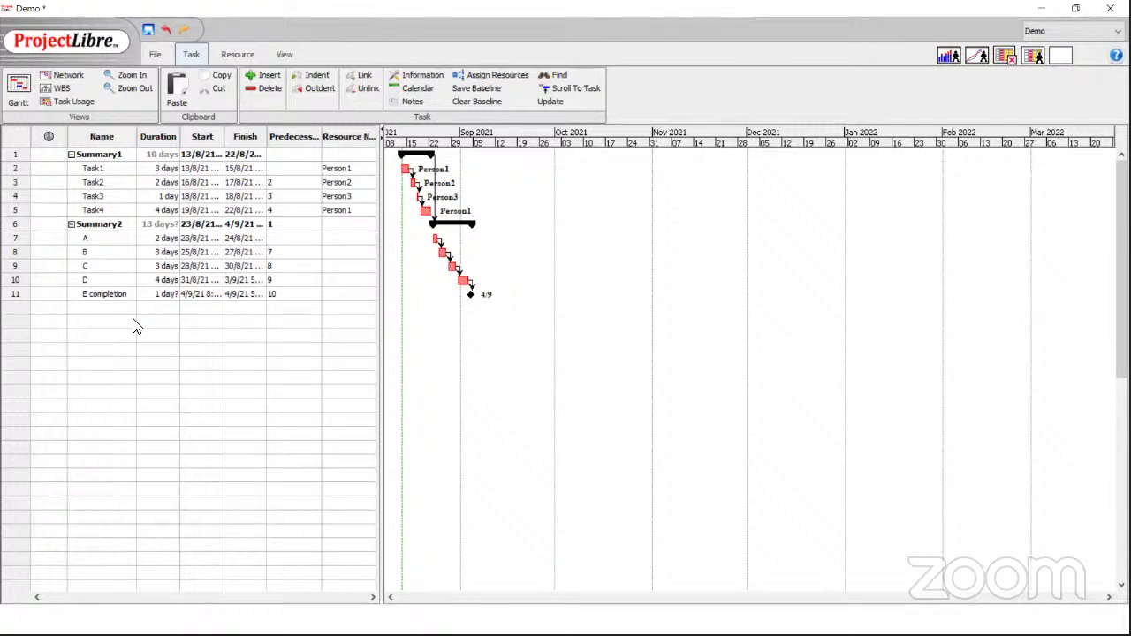
left_click(163, 57)
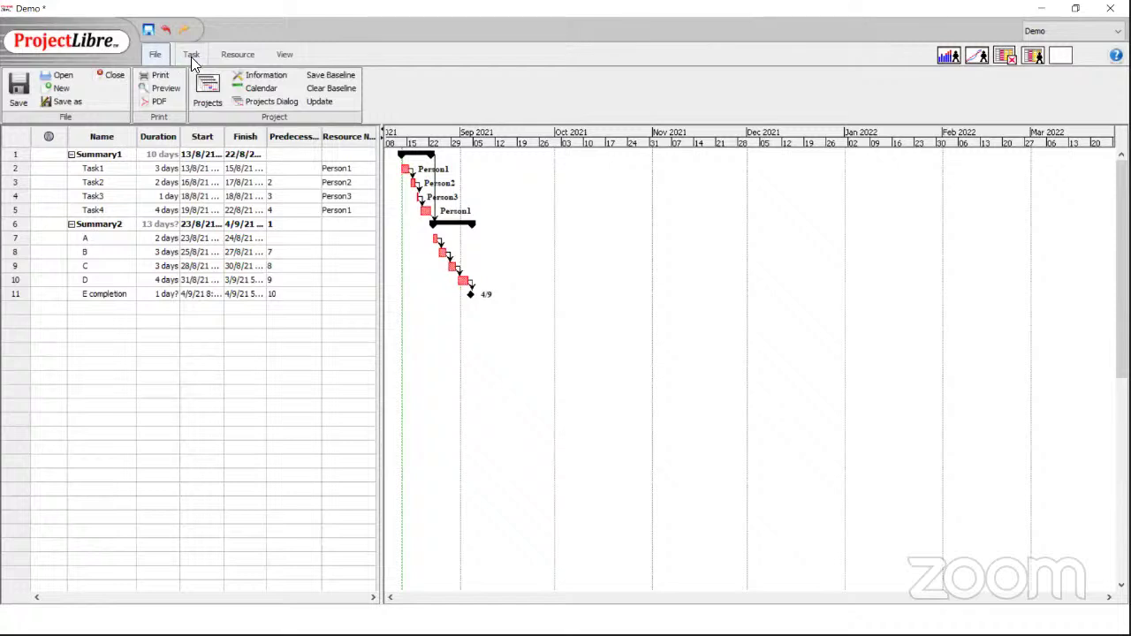
left_click(191, 57)
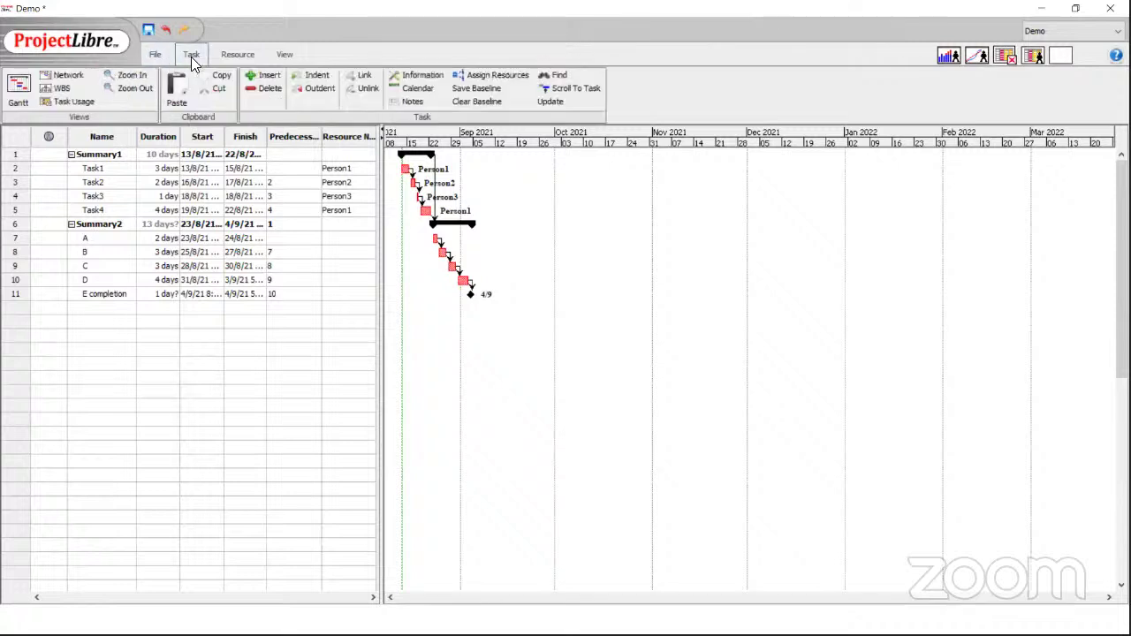
left_click(19, 92)
Add a fourth resource named Person4 to the project's resource list.
left_click(245, 55)
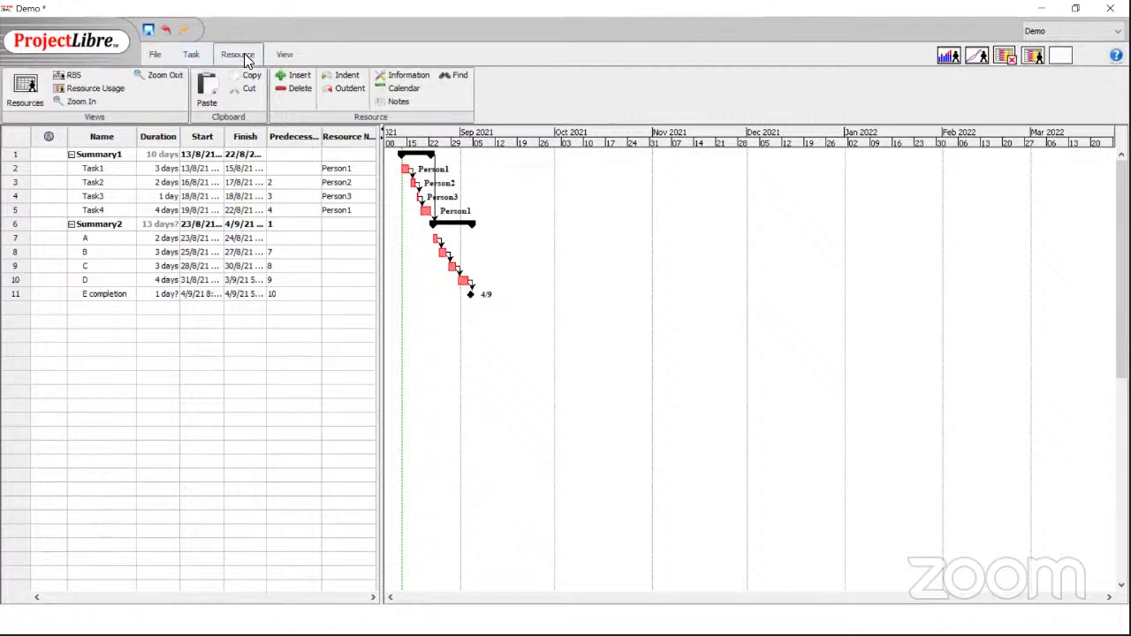
left_click(35, 88)
left_click(104, 196)
type("P")
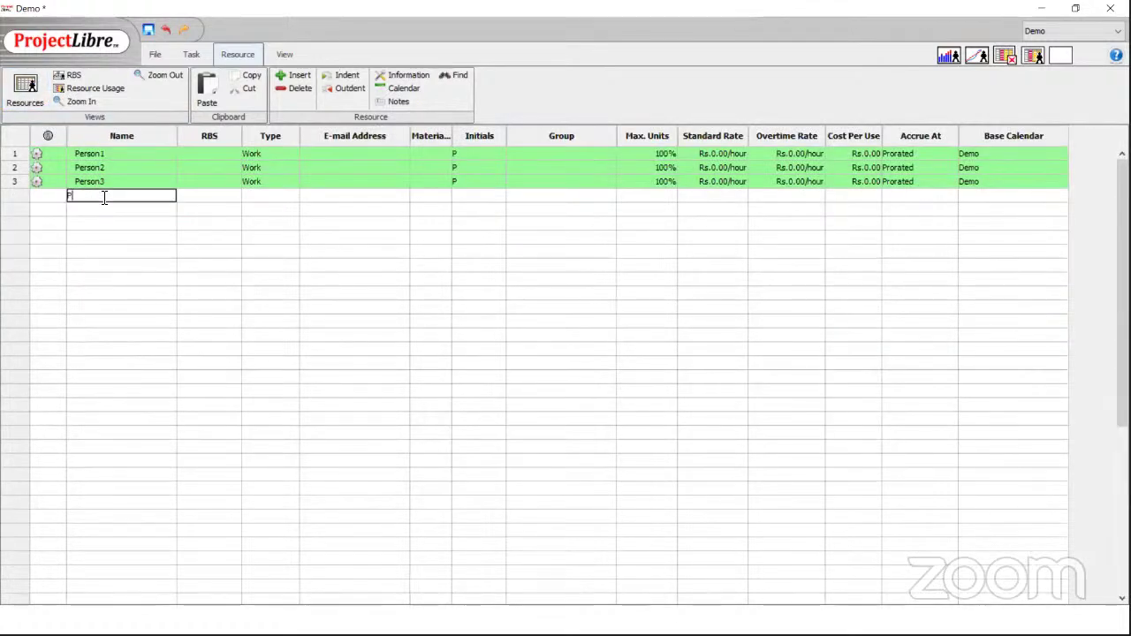
type("erson4")
key("Tab")
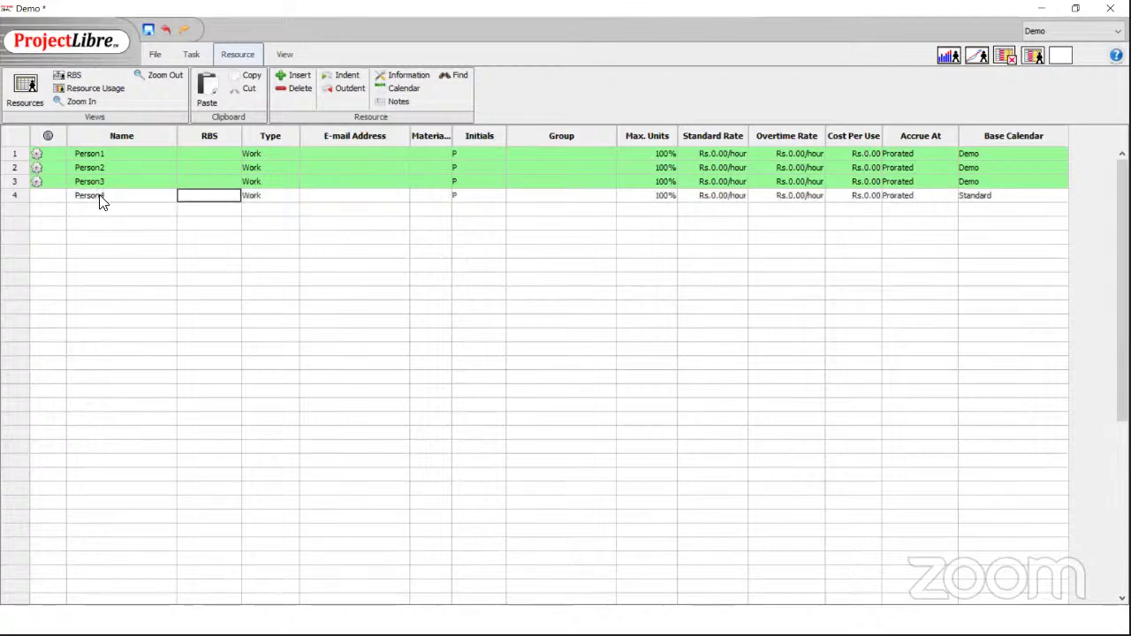
Set Person4's base calendar to Demo.
left_click(993, 196)
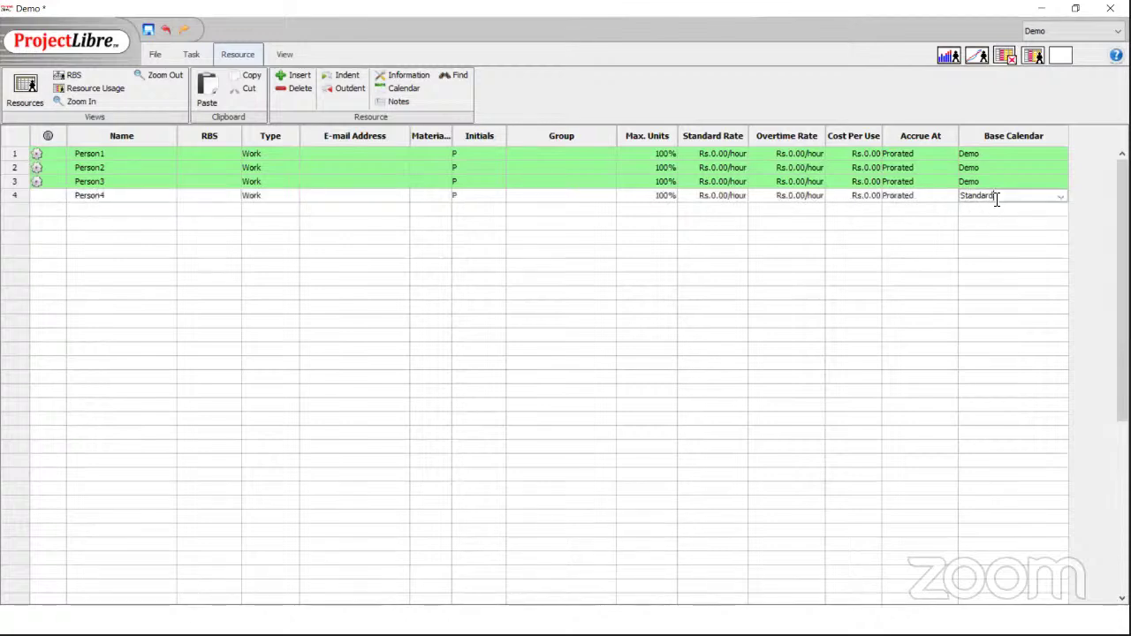
left_click(1061, 196)
left_click(970, 244)
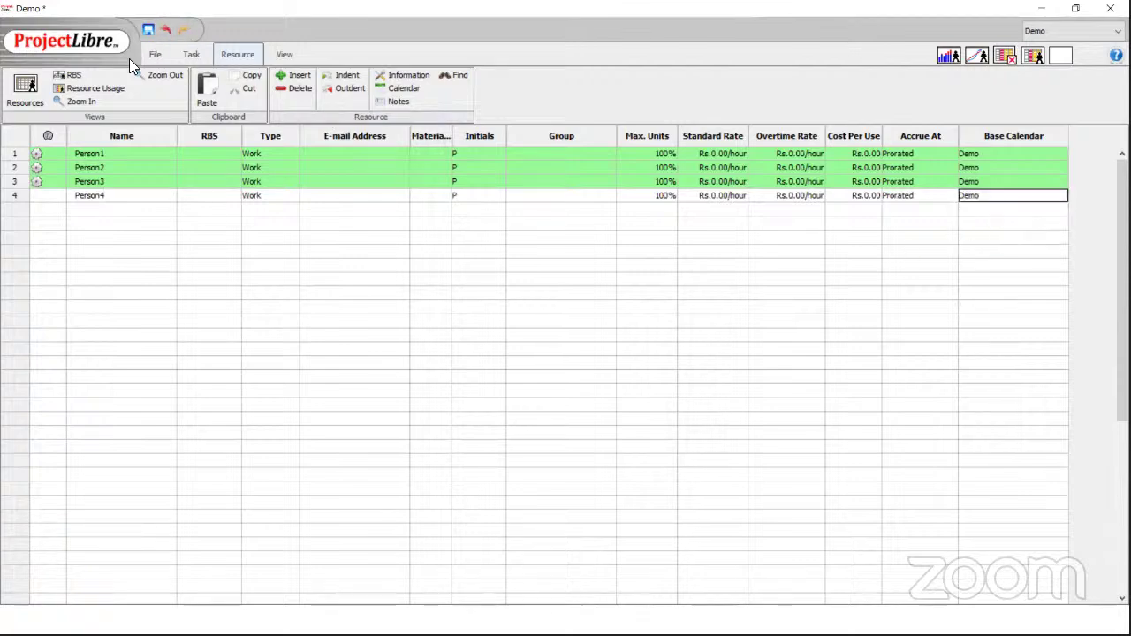
Return to the Gantt chart and assign Person4 to task A through its task information.
left_click(190, 55)
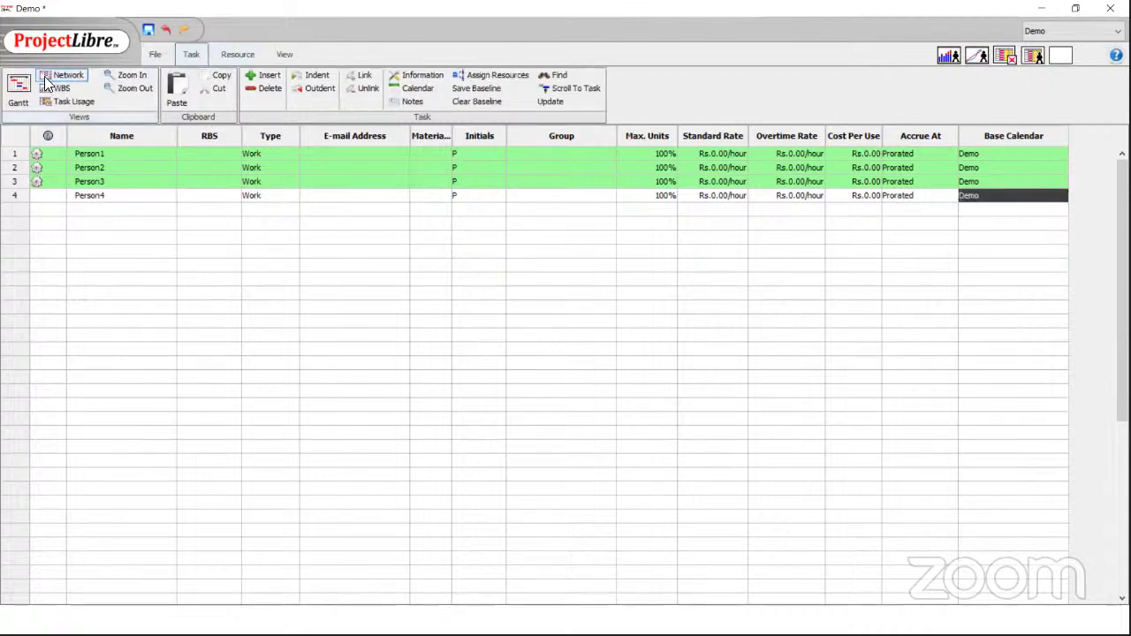
left_click(12, 97)
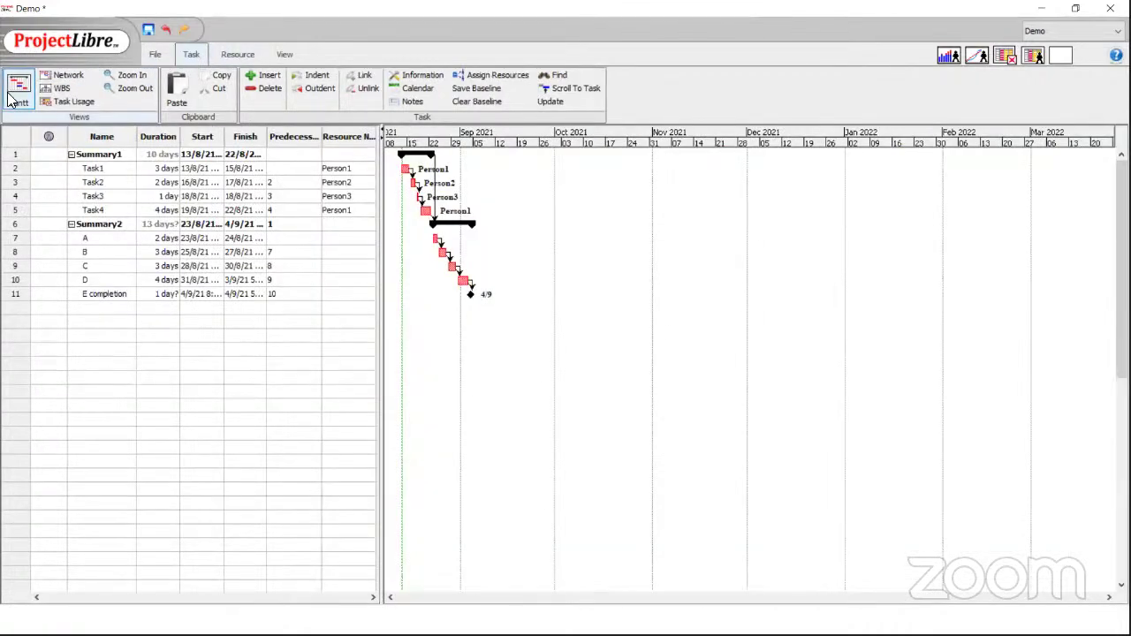
left_click(346, 238)
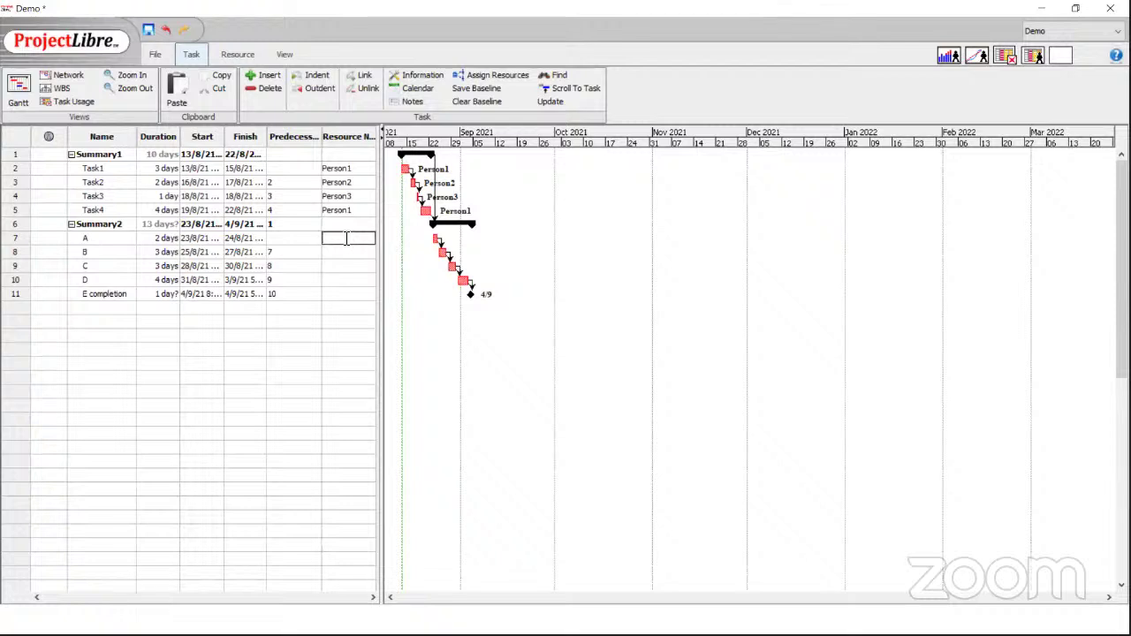
double_click(346, 238)
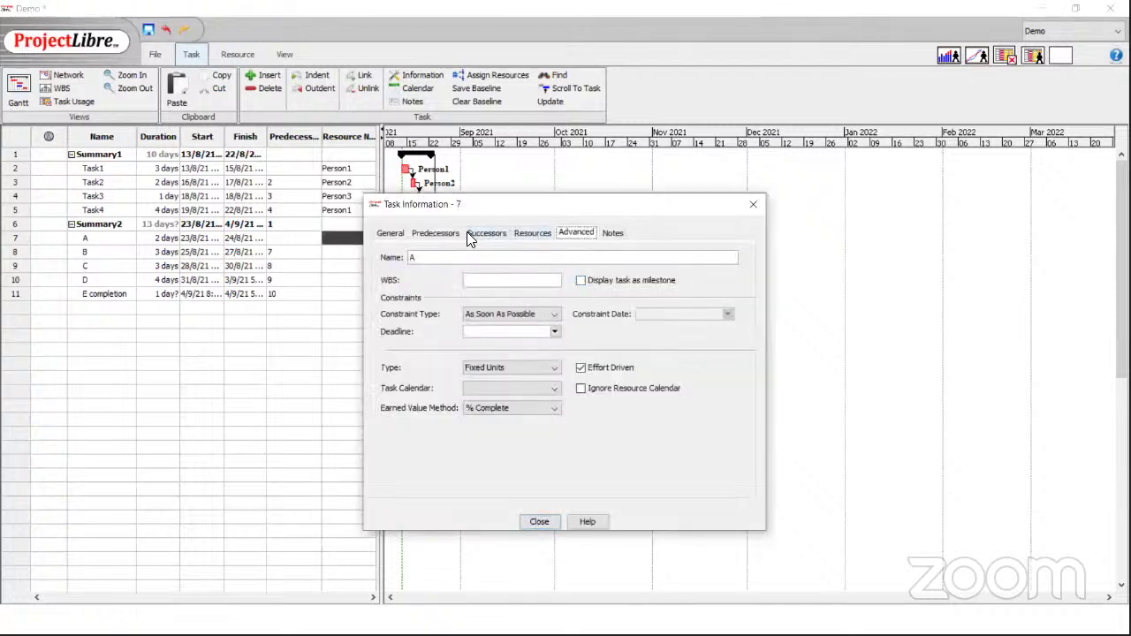
left_click(396, 234)
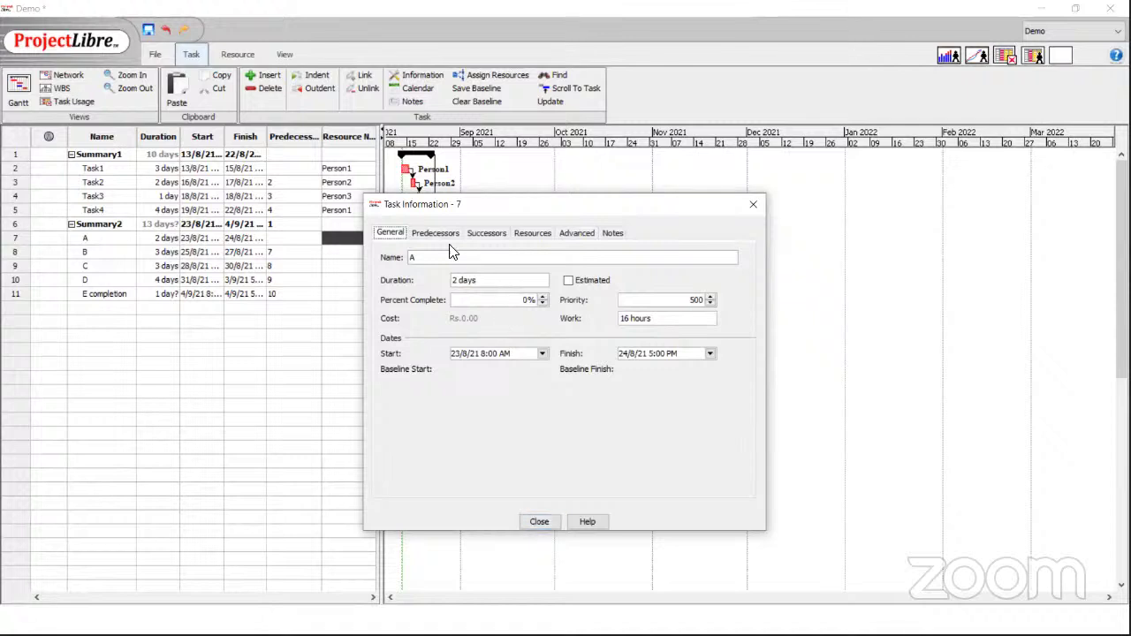
left_click(518, 233)
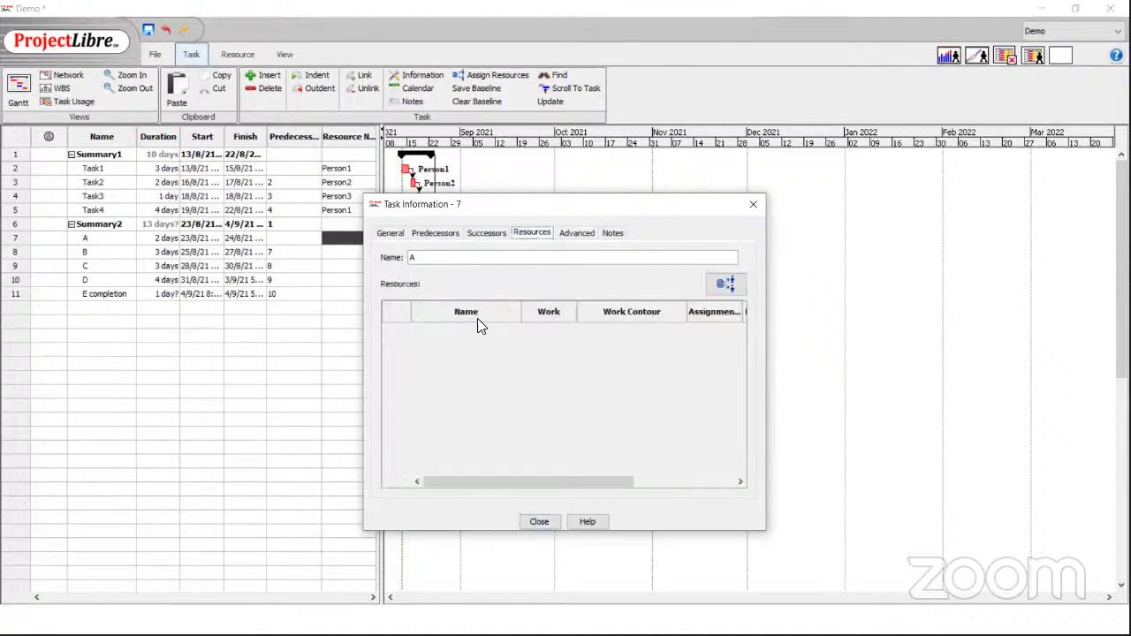
left_click(721, 284)
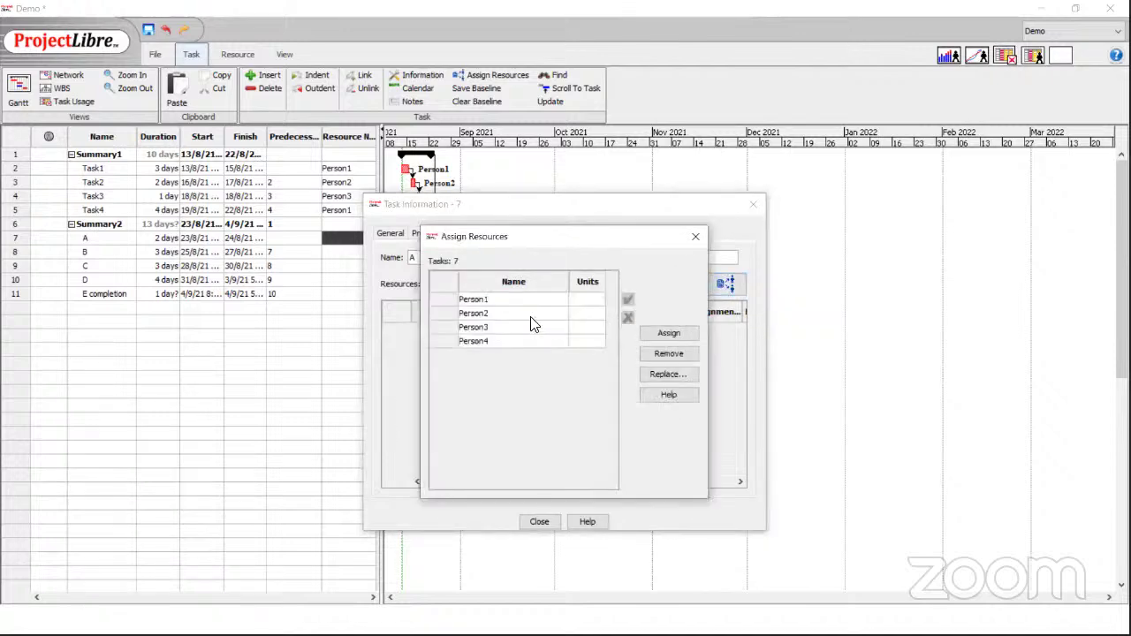
left_click(493, 342)
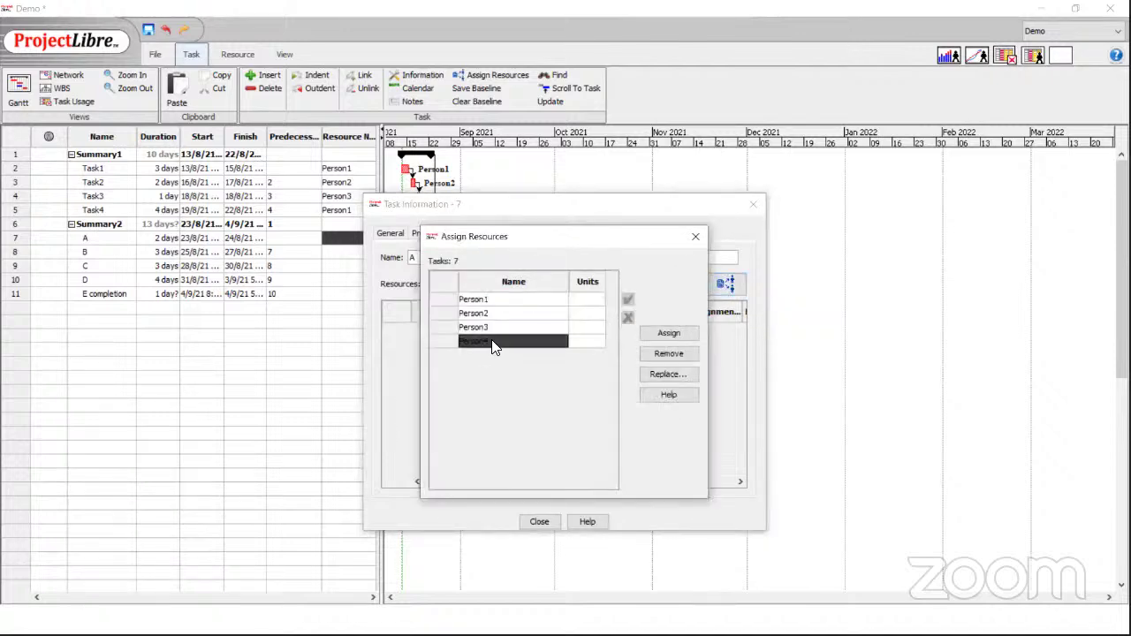
left_click(664, 335)
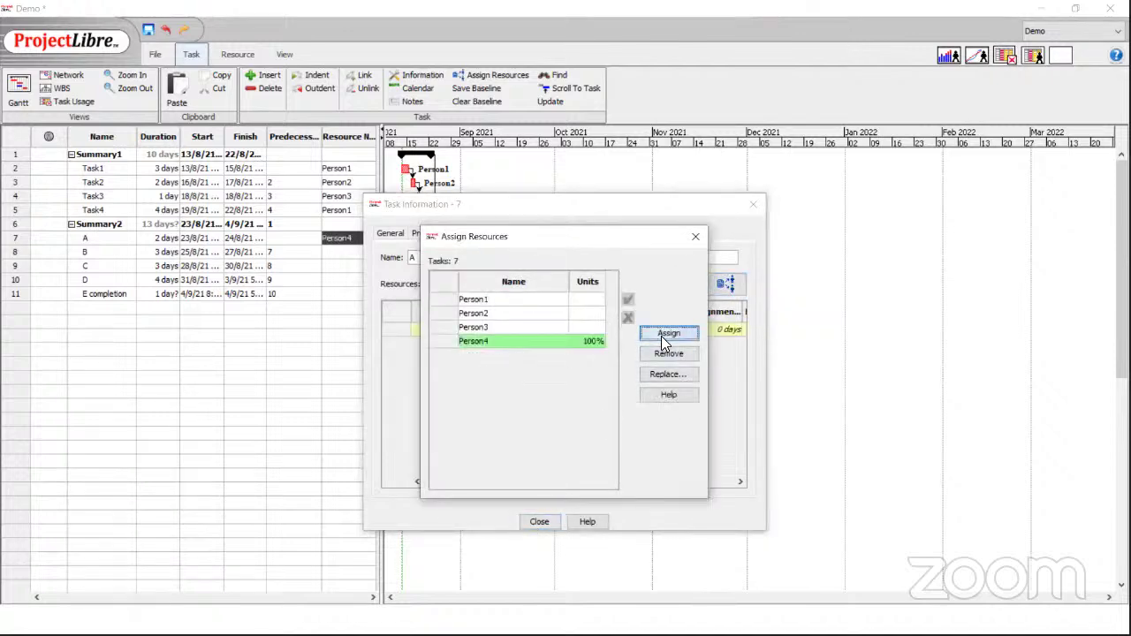
left_click(539, 522)
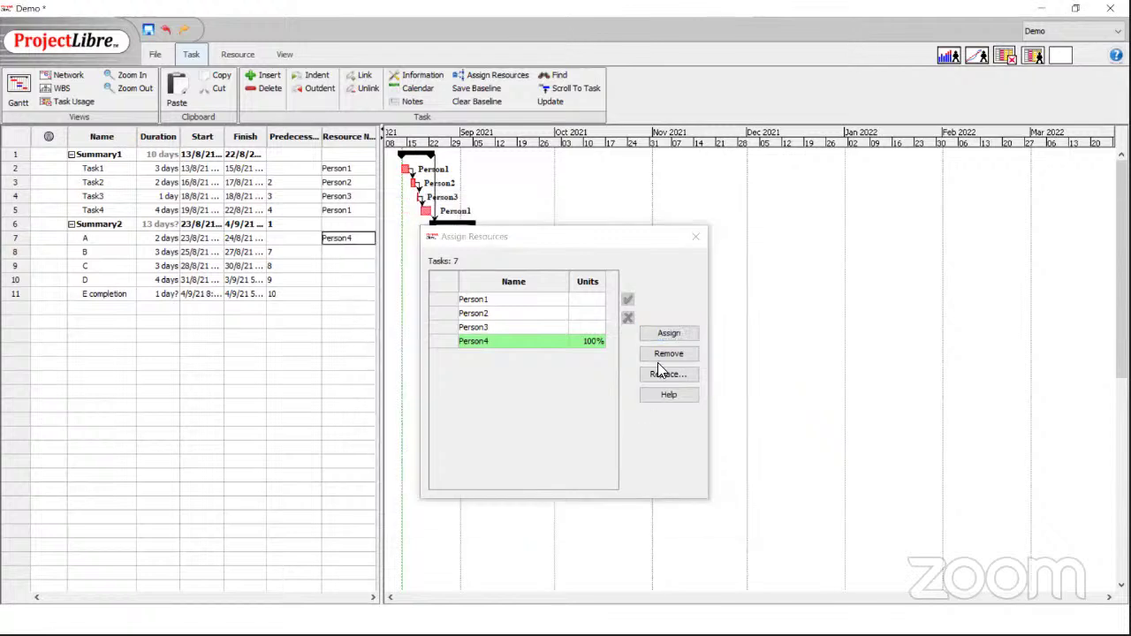
left_click(691, 238)
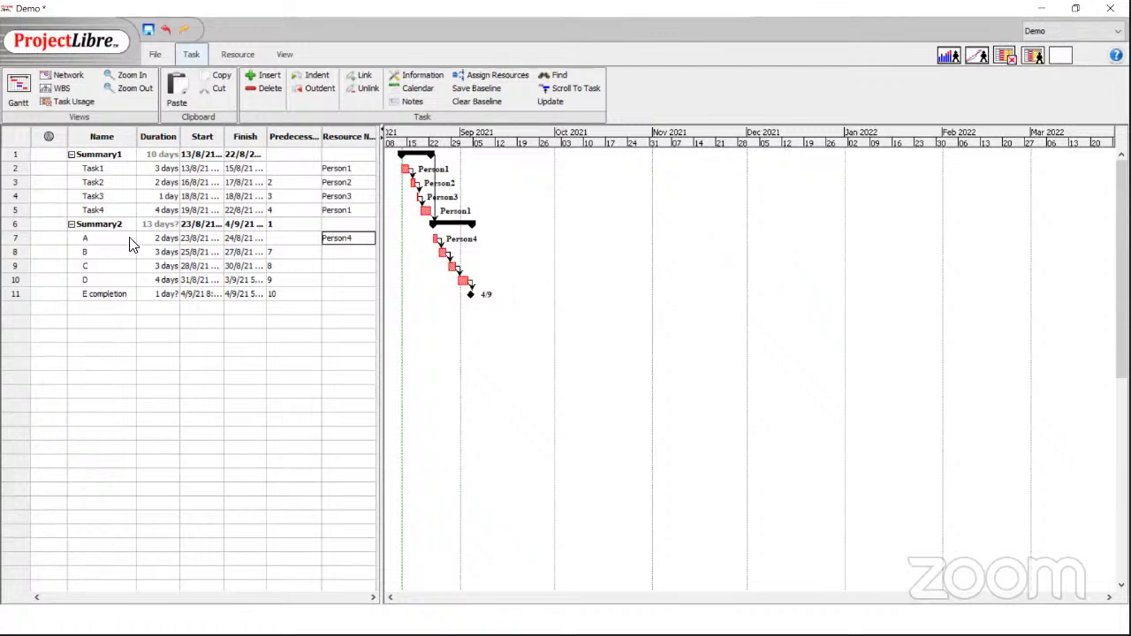
Assign Person1 to task A as an additional resource alongside Person4.
left_click(22, 243)
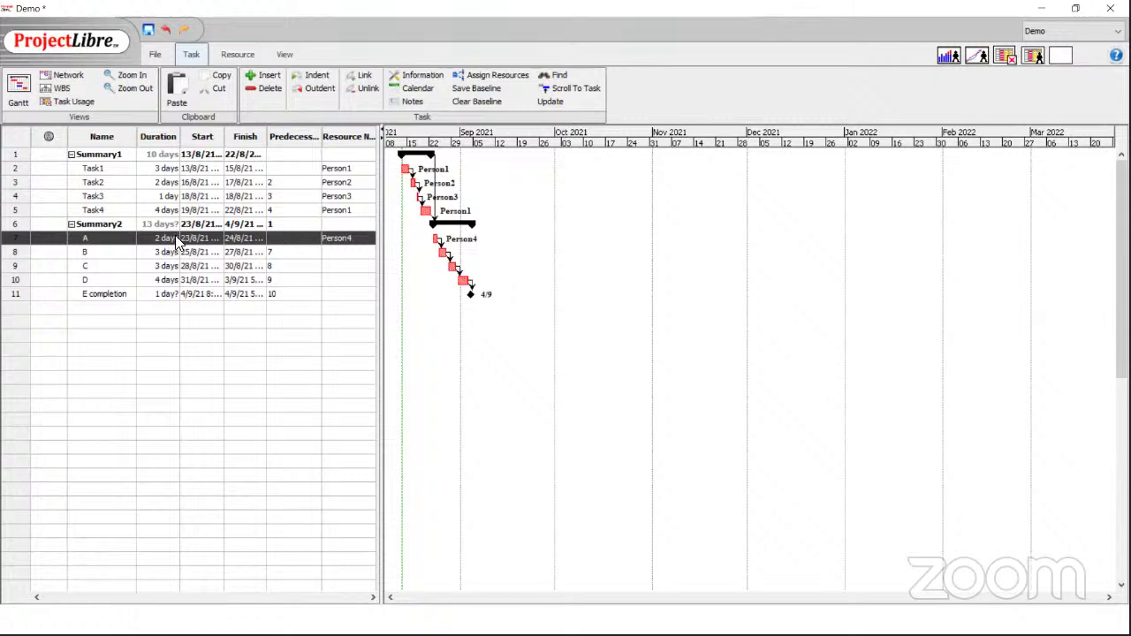
double_click(22, 244)
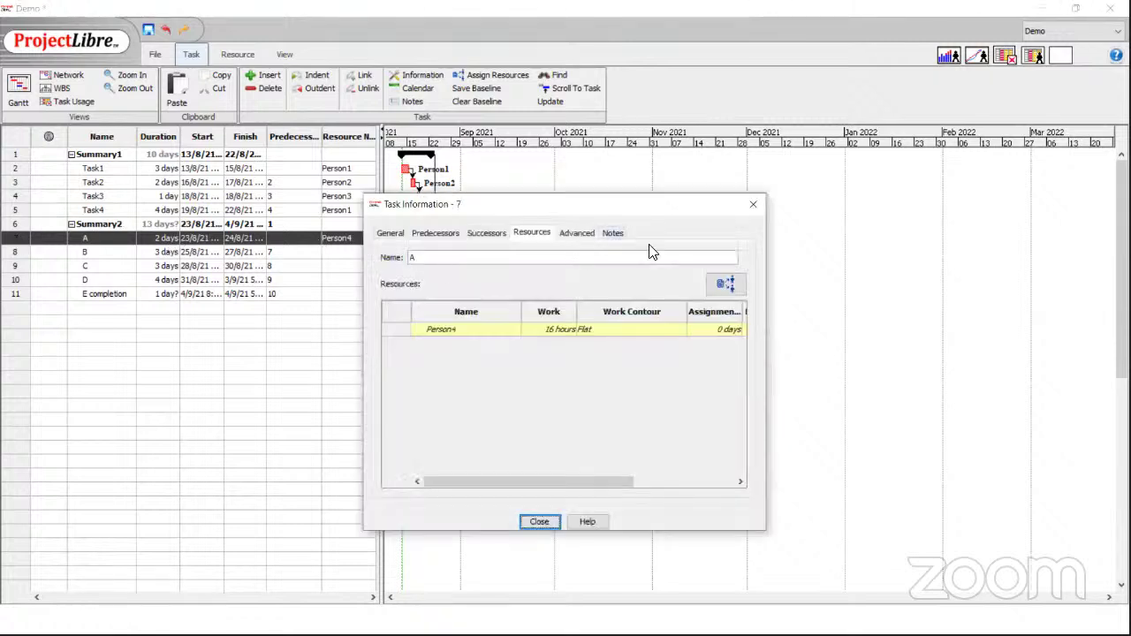
left_click(720, 284)
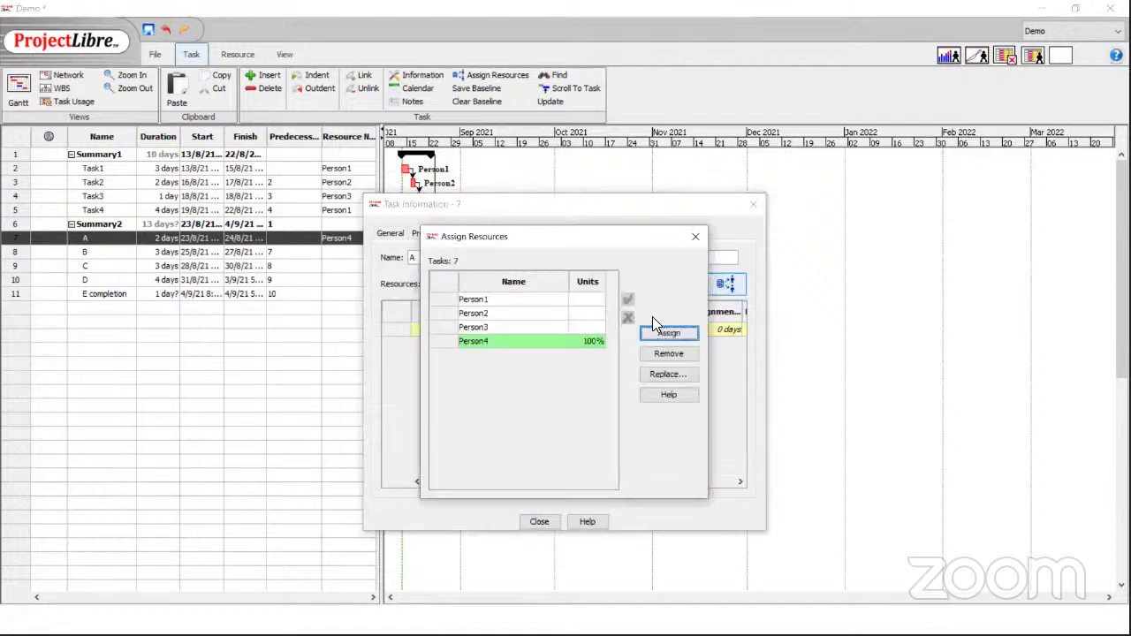
left_click(487, 300)
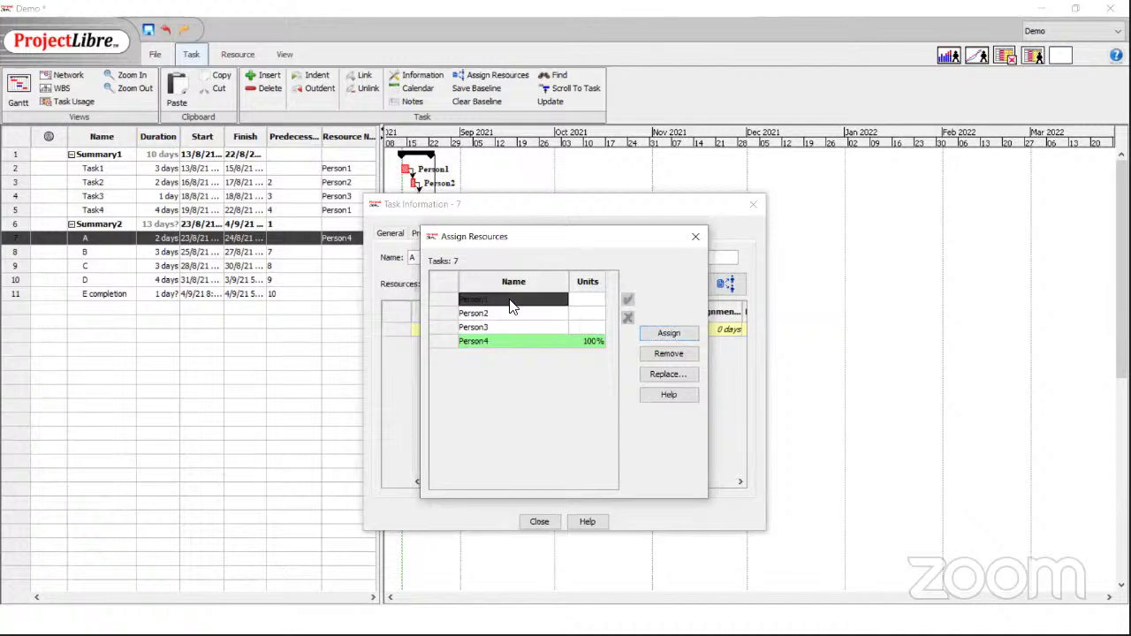
left_click(664, 334)
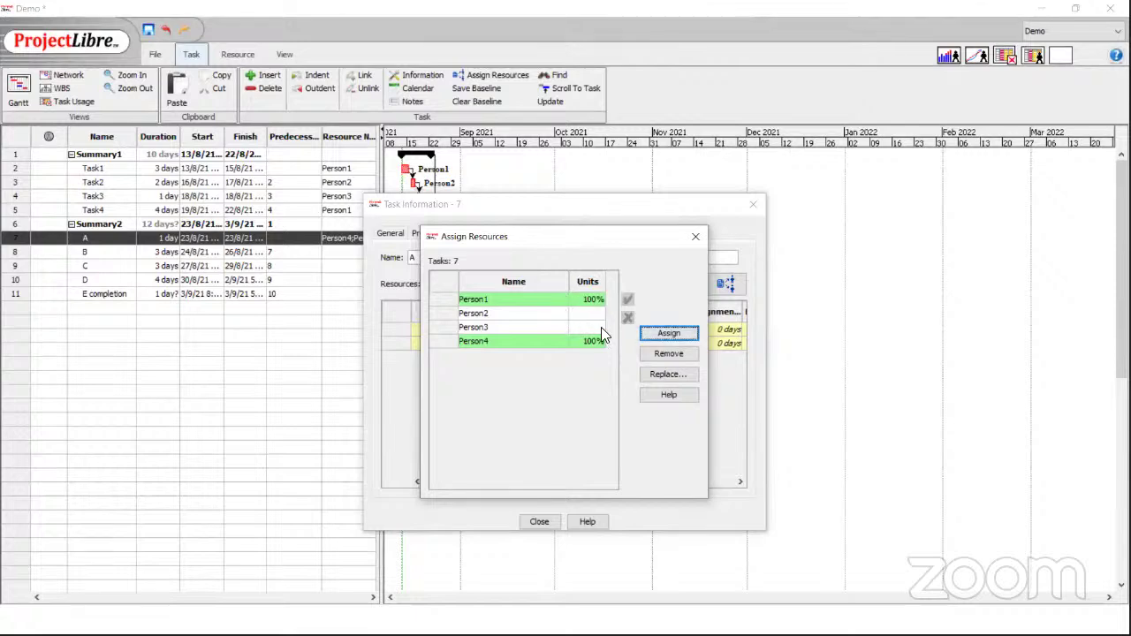
Try to remove Person1 from task A's assigned resources, and close the task information and resource assignment dialogs.
left_click(662, 357)
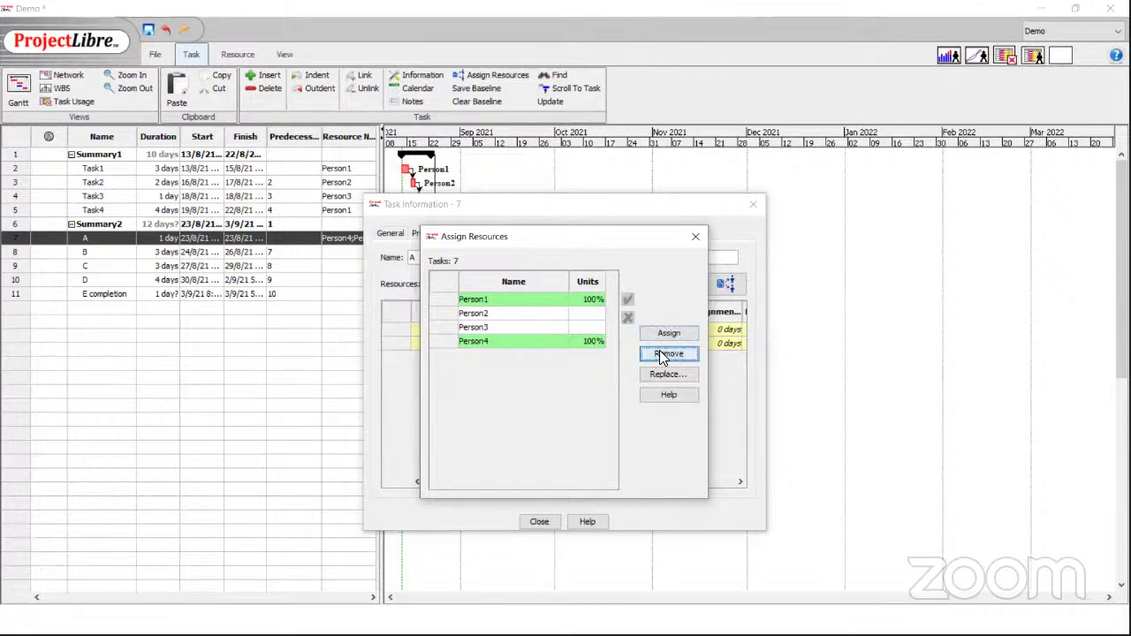
left_click(537, 524)
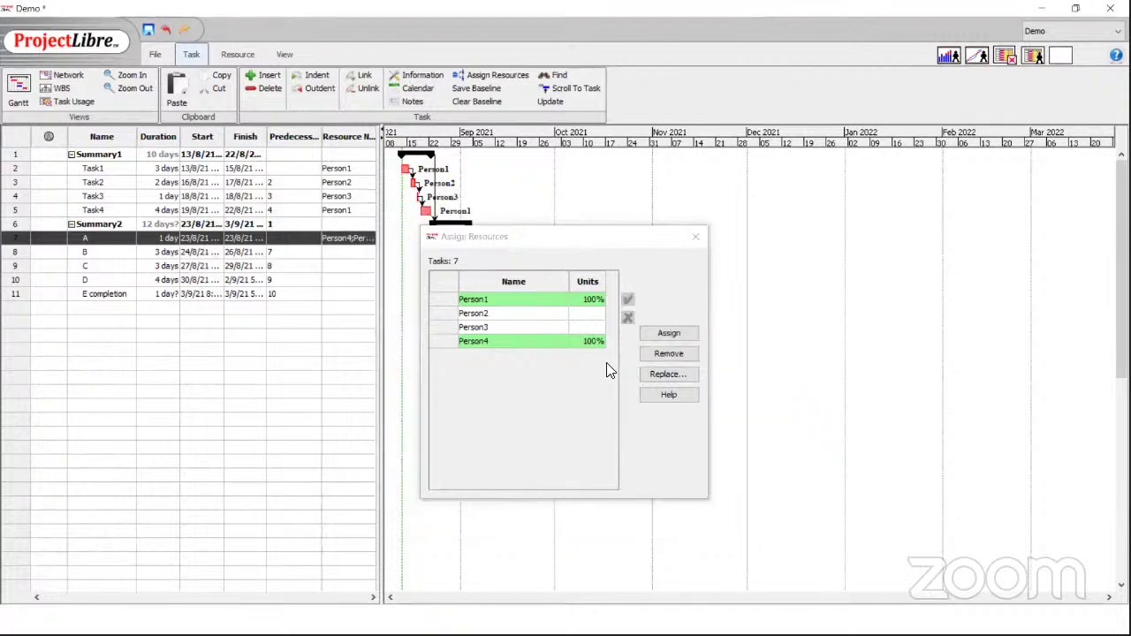
left_click(494, 301)
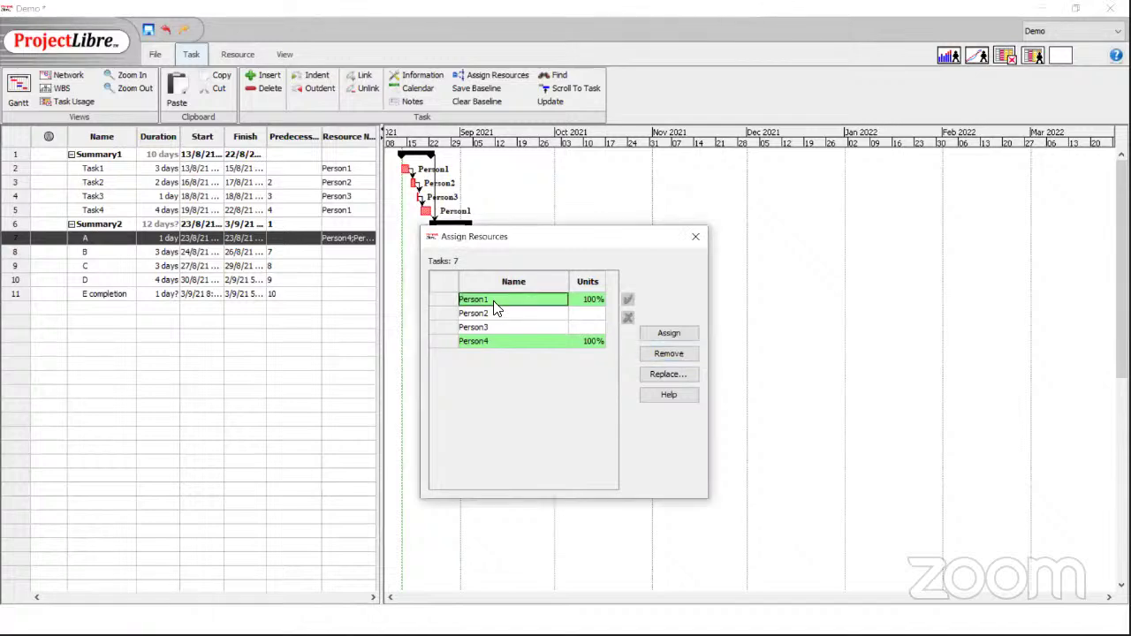
left_click(696, 238)
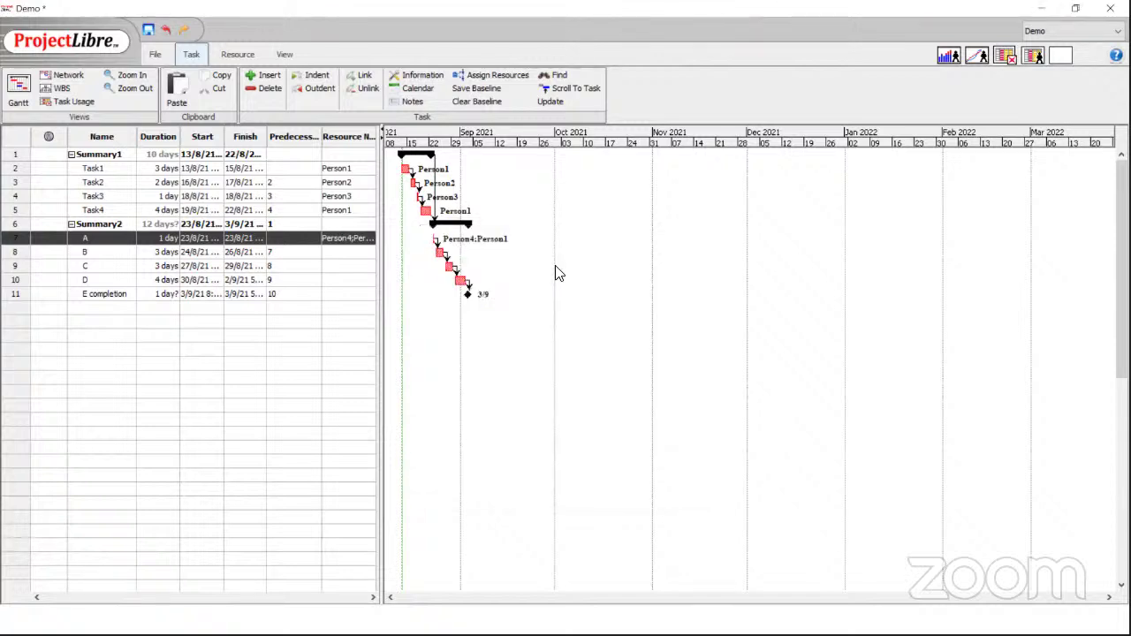
Review the resources assigned to task A in its task information and in its resource names cell.
double_click(352, 244)
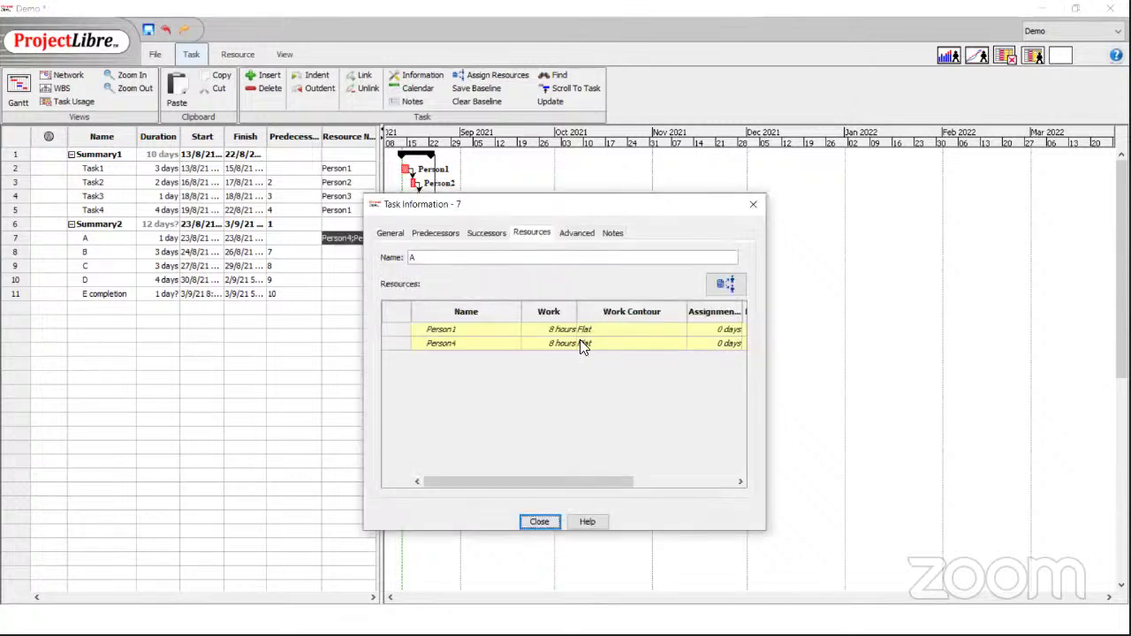
left_click(537, 523)
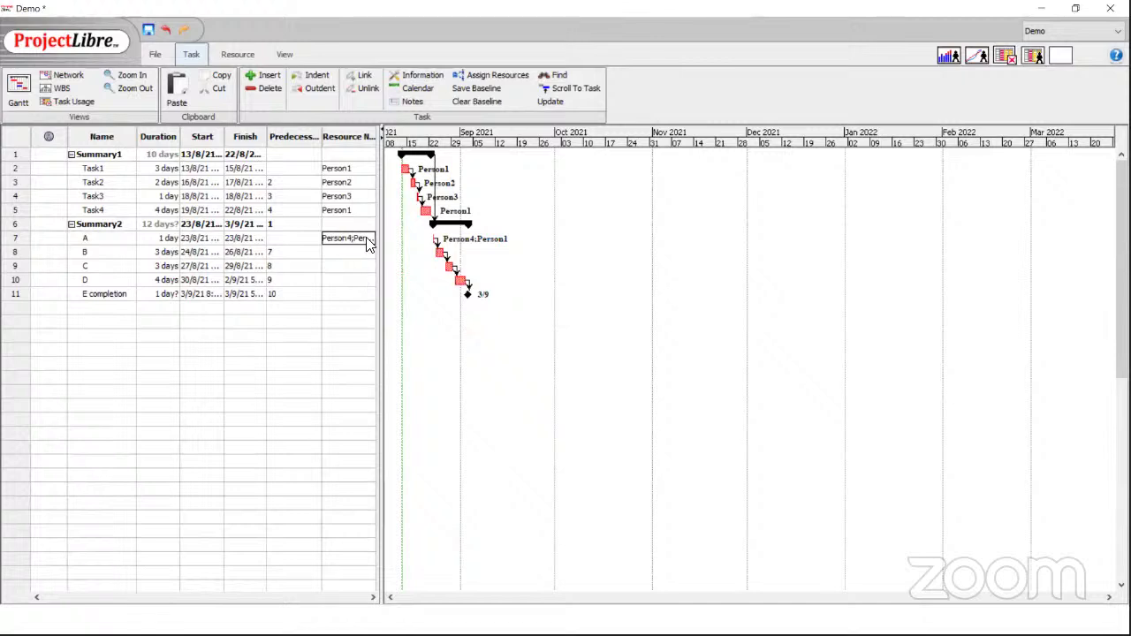
left_click(373, 238)
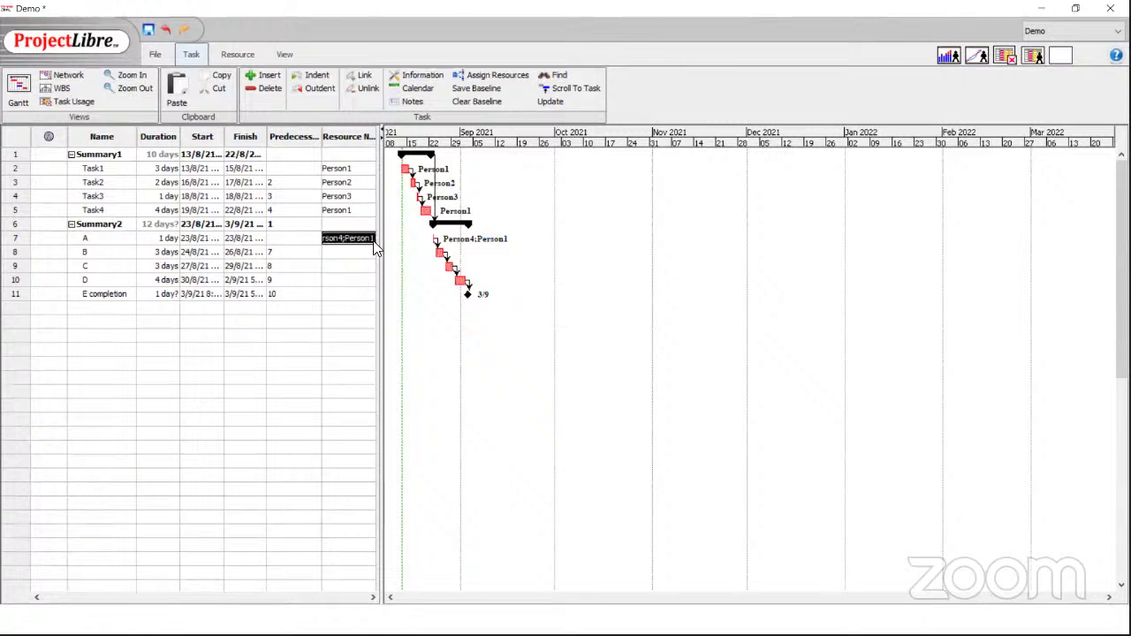
Remove Person1 from task A's resource names so that only Person4 is assigned.
left_click(373, 240)
key("BackSpace")
key("BackSpace")
key("BackSpace")
key("BackSpace")
key("BackSpace")
key("BackSpace")
key("BackSpace")
key("BackSpace")
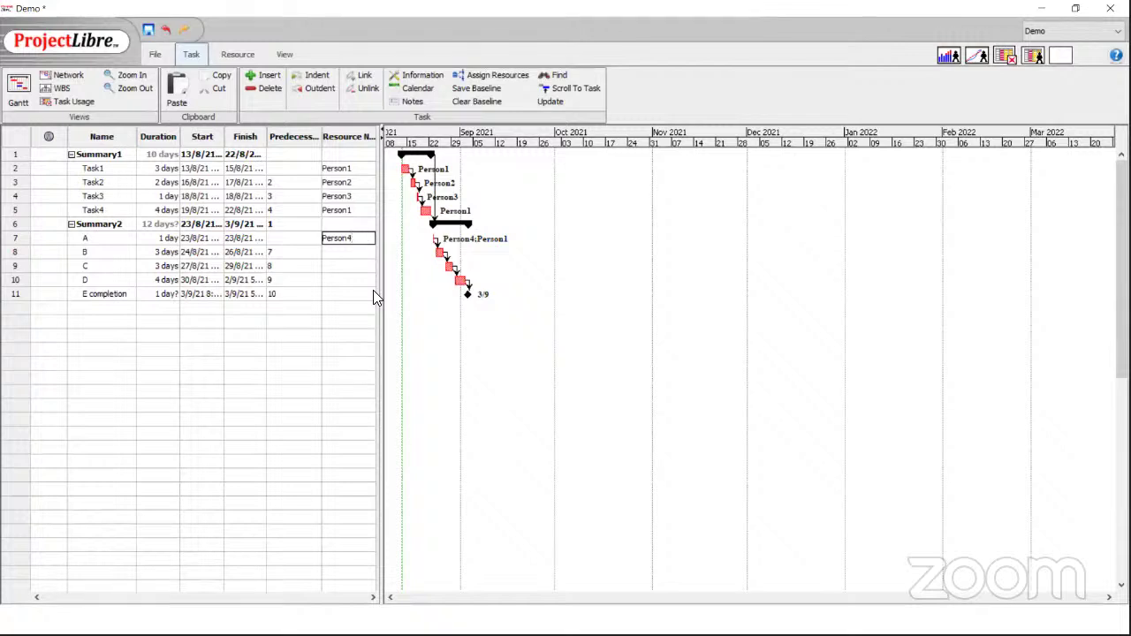
key("Return")
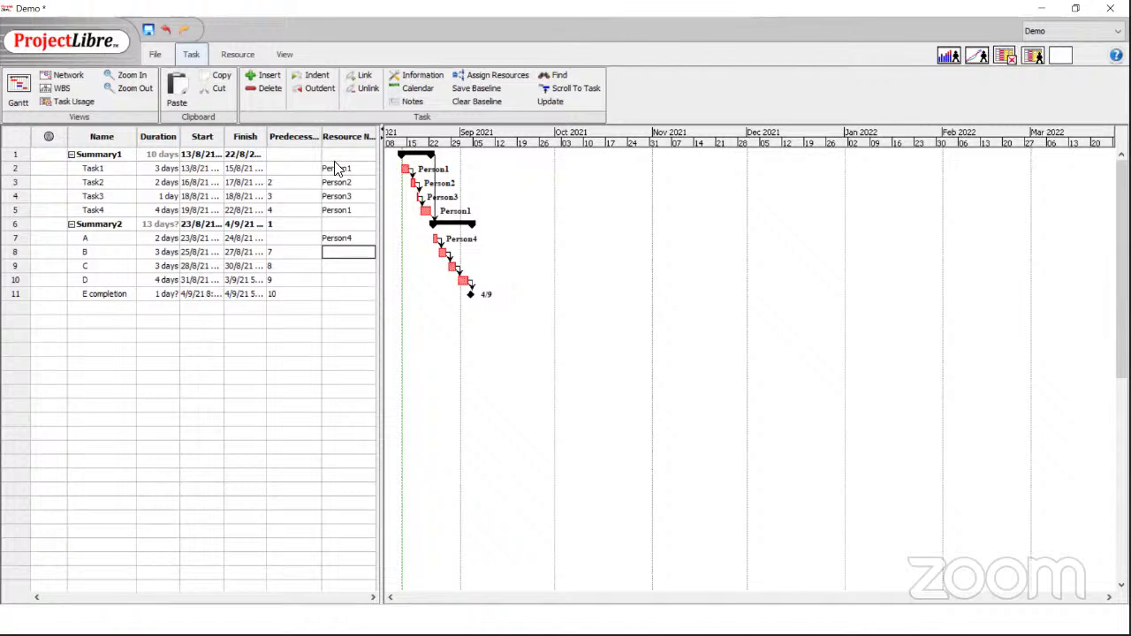
Enlarge the Gantt timeline to a daily scale and switch to the presentation slides.
left_click(142, 77)
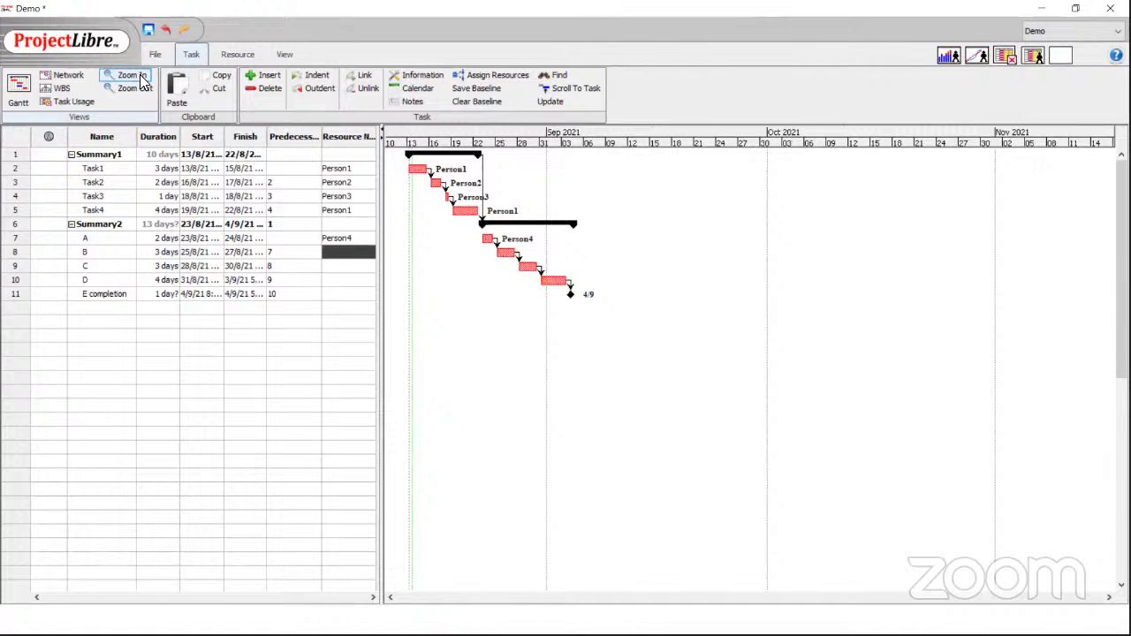
left_click(141, 77)
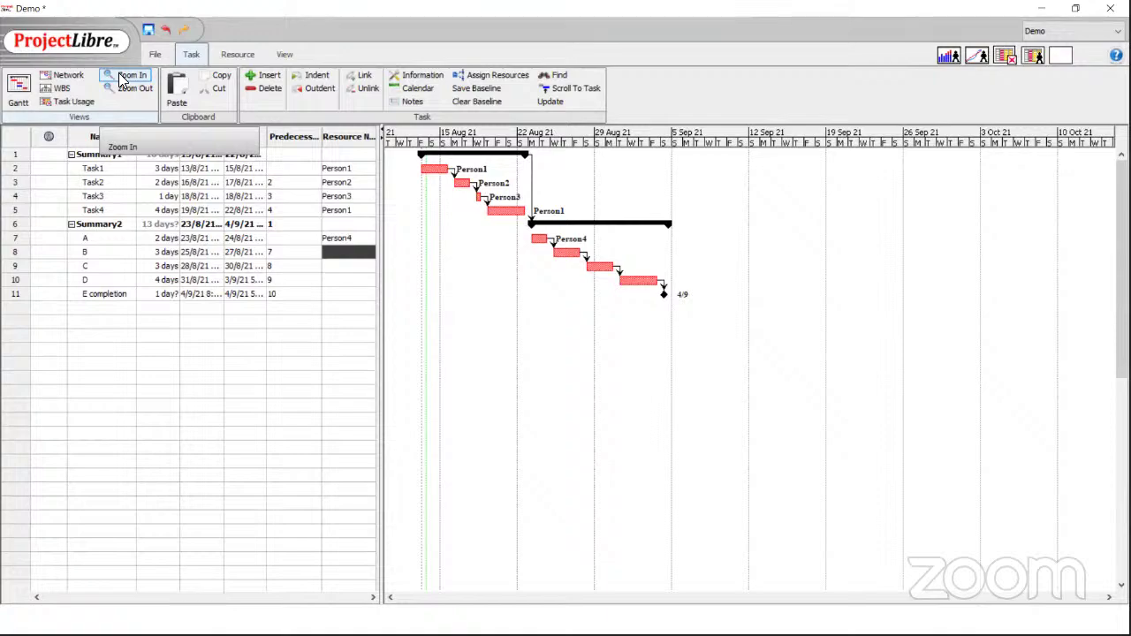
key("alt+Tab")
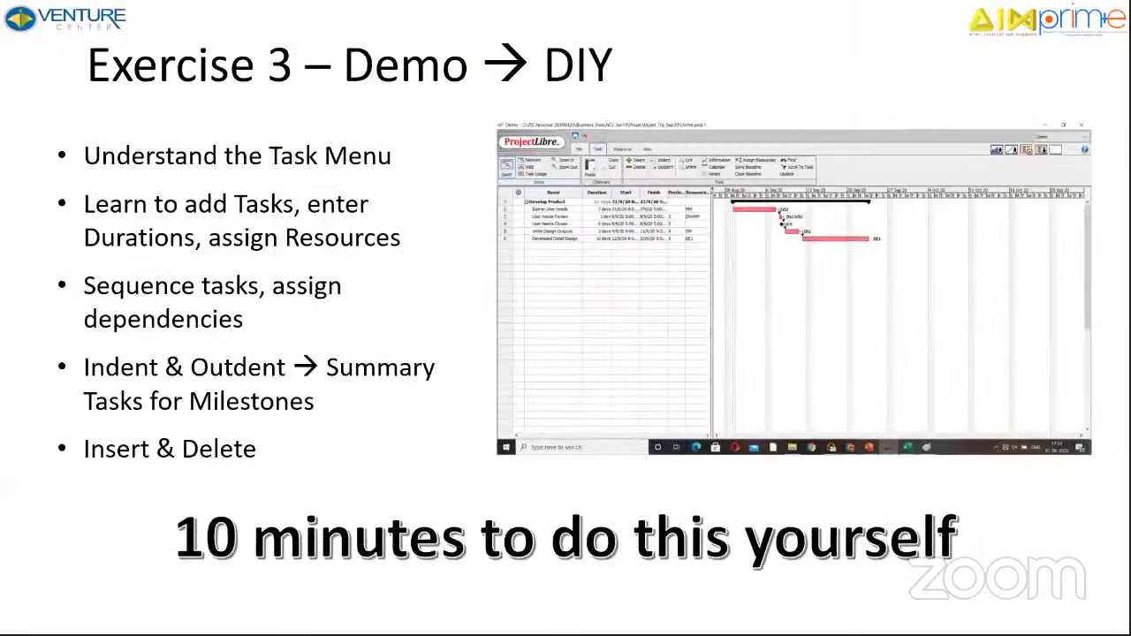
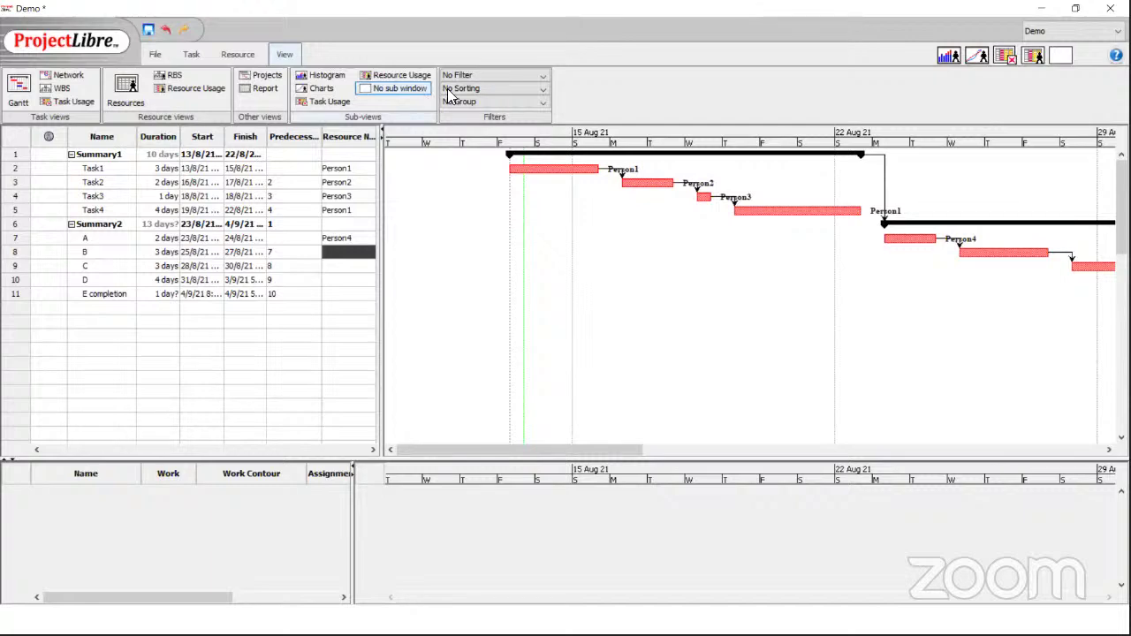
Show the resource usage sub-view for Task1 below the Gantt chart, and narrow its work contour, assignment and leveling delay columns.
left_click(369, 92)
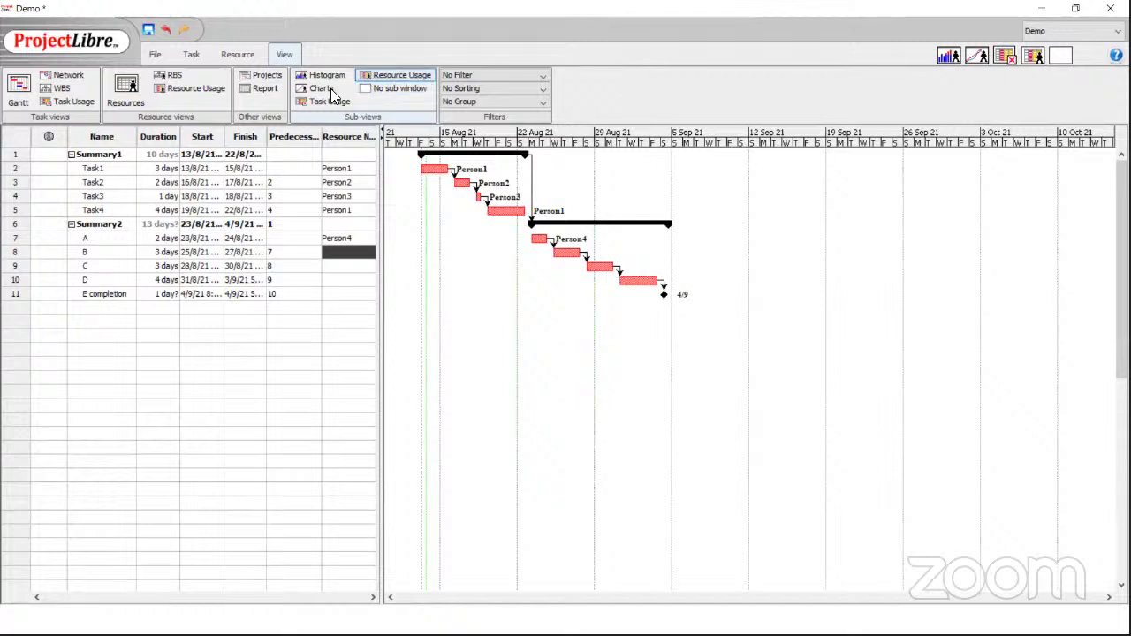
left_click(369, 92)
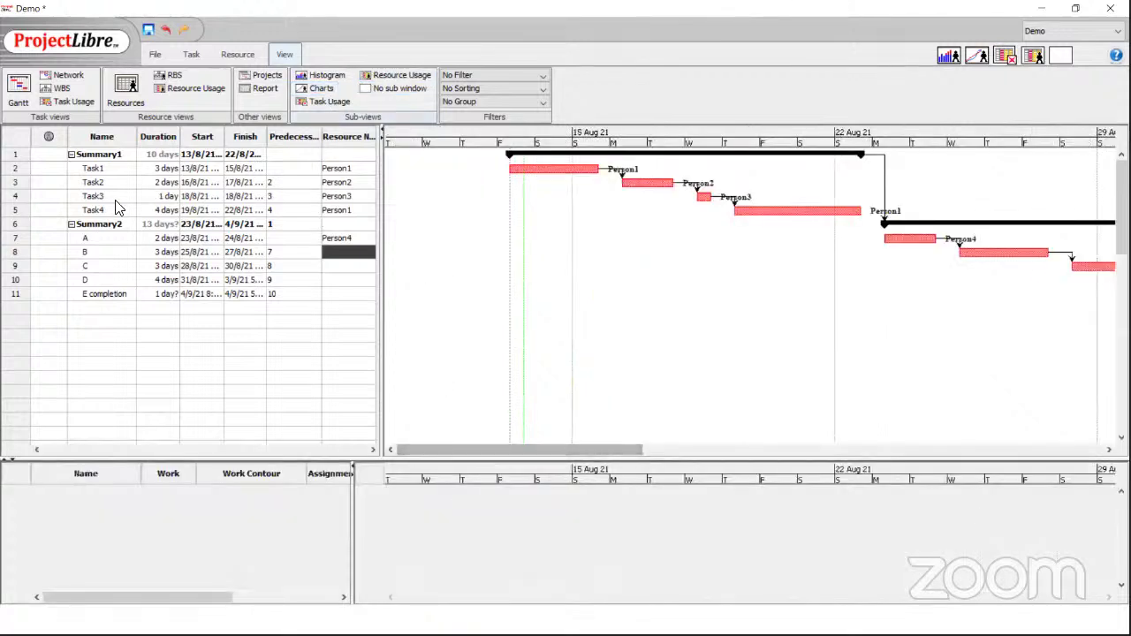
left_click(17, 171)
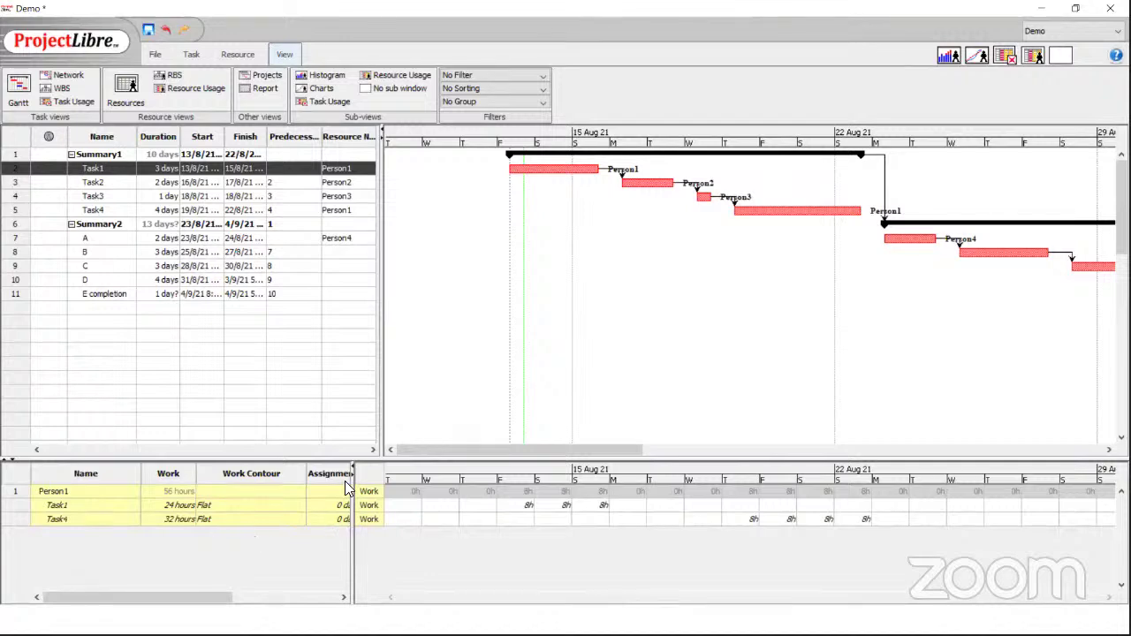
left_click_drag(306, 474, 229, 475)
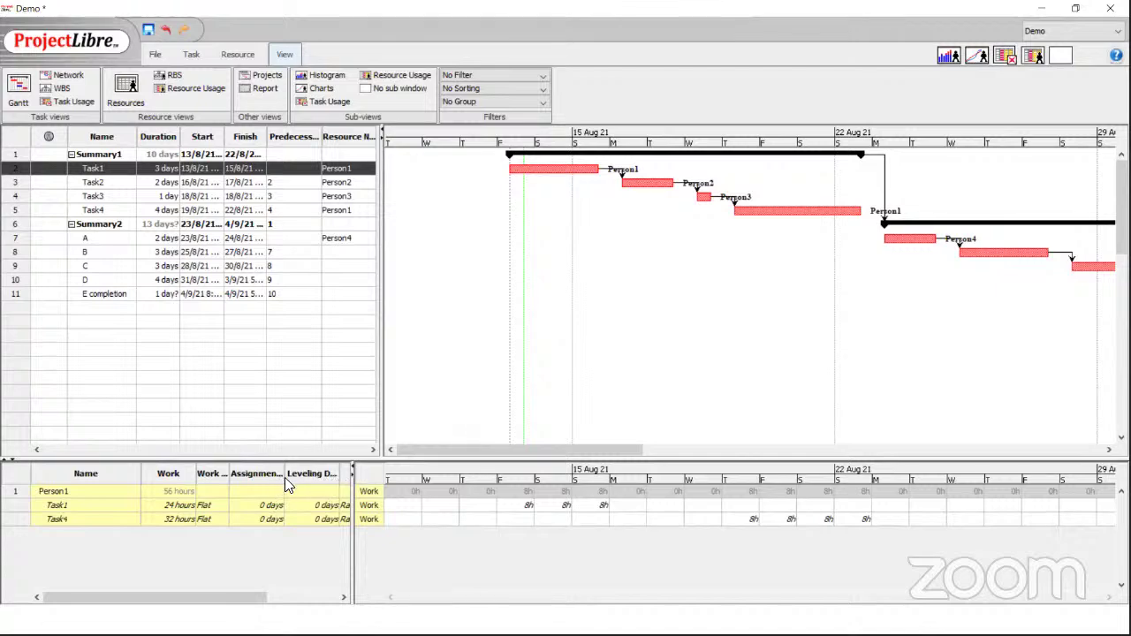
mouse_move(288, 478)
left_mouse_down()
mouse_move(260, 473)
mouse_move(292, 479)
left_mouse_up()
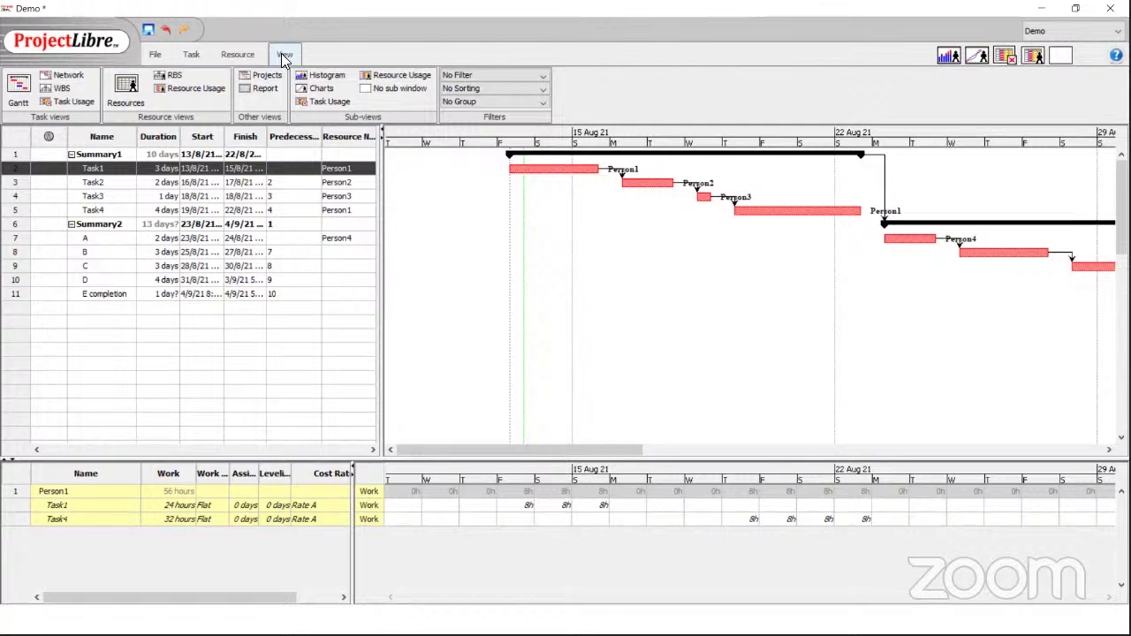
Examine the resource usage of the people assigned to Task2 and Task1, comparing their work hours with the task durations.
left_click(402, 76)
left_click(402, 76)
left_click(4, 186)
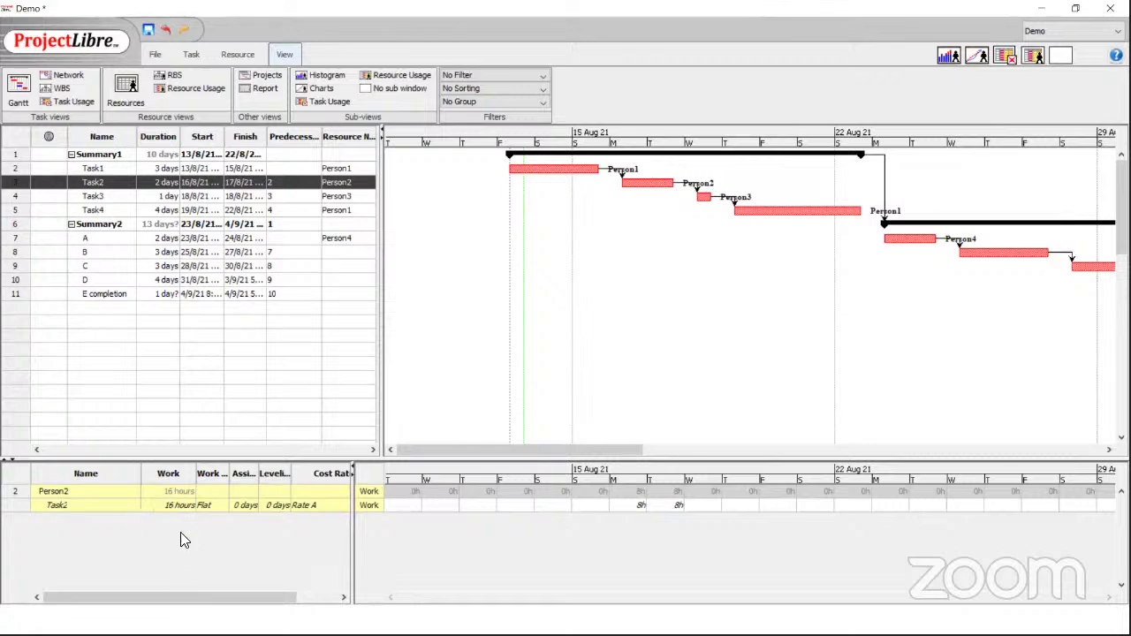
left_click(162, 169)
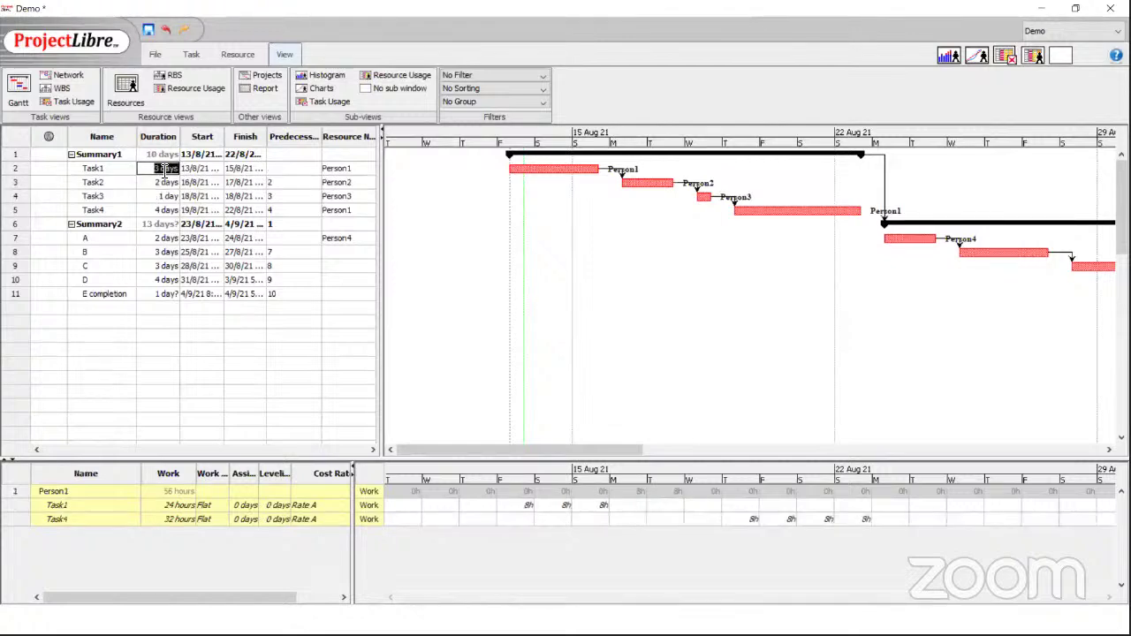
left_click(13, 169)
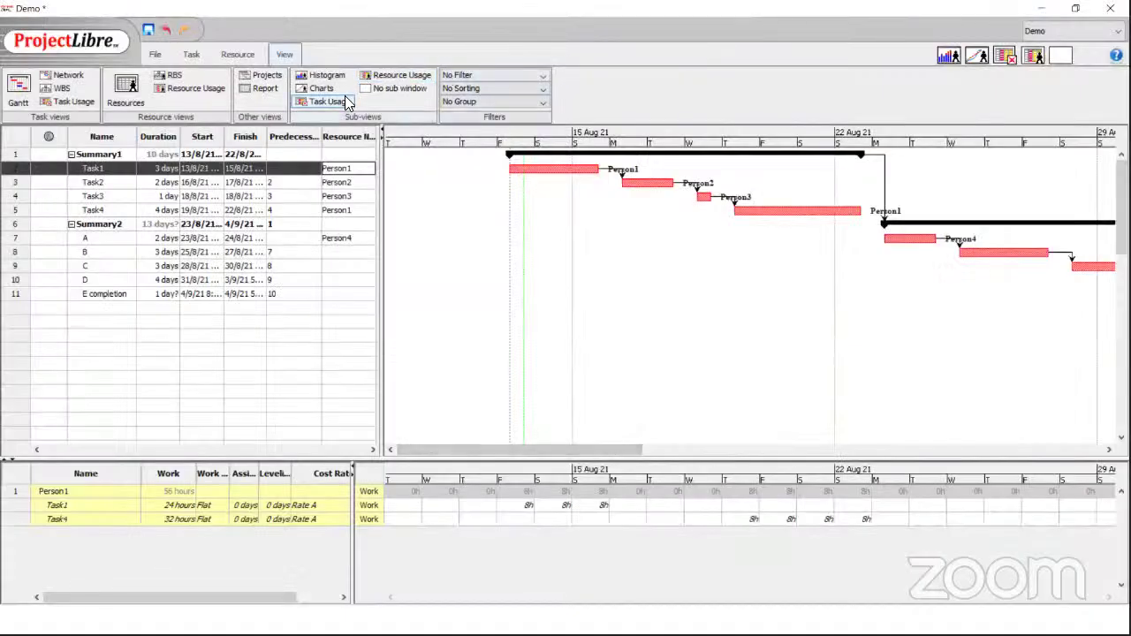
Review the task usage sub-view for Task1 and Task2, and restore the resource usage sub-view.
left_click(334, 101)
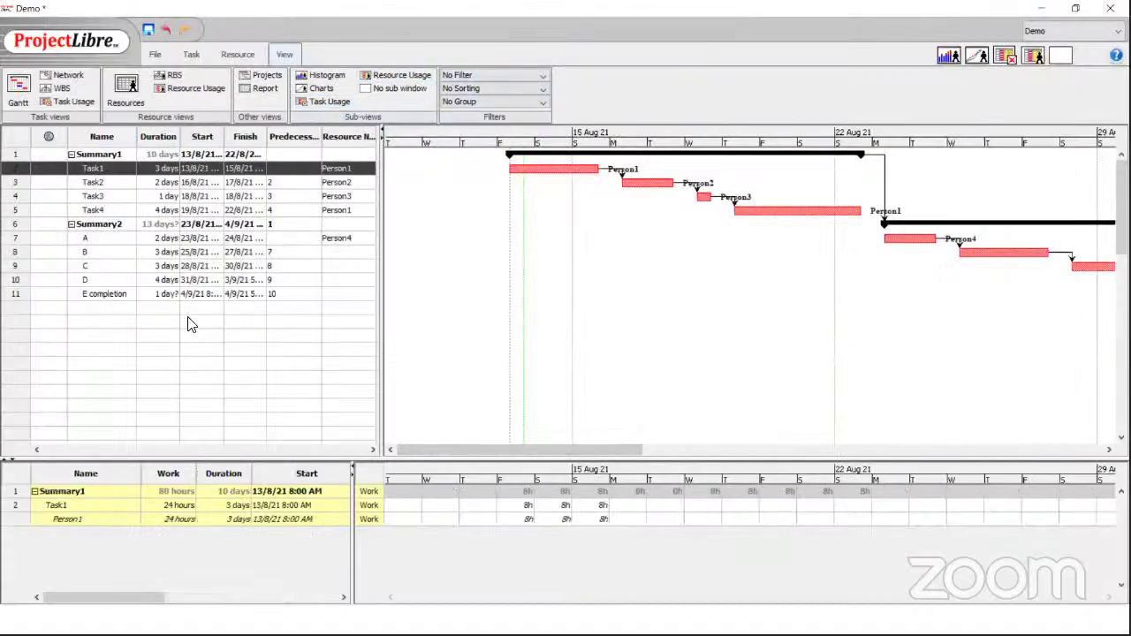
left_click(17, 184)
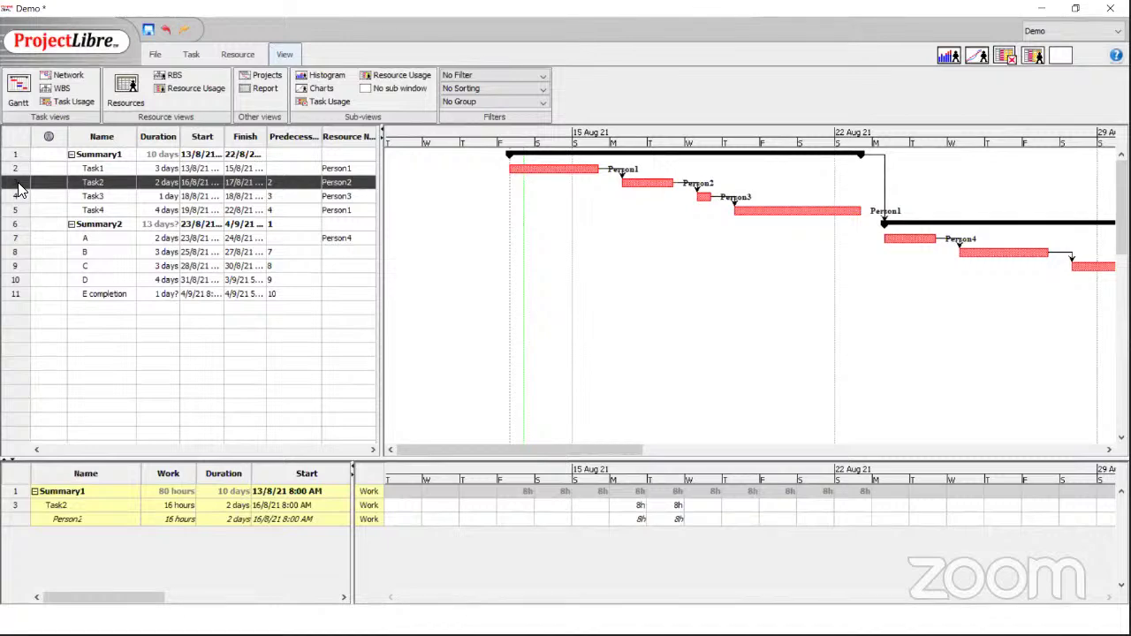
left_click(392, 78)
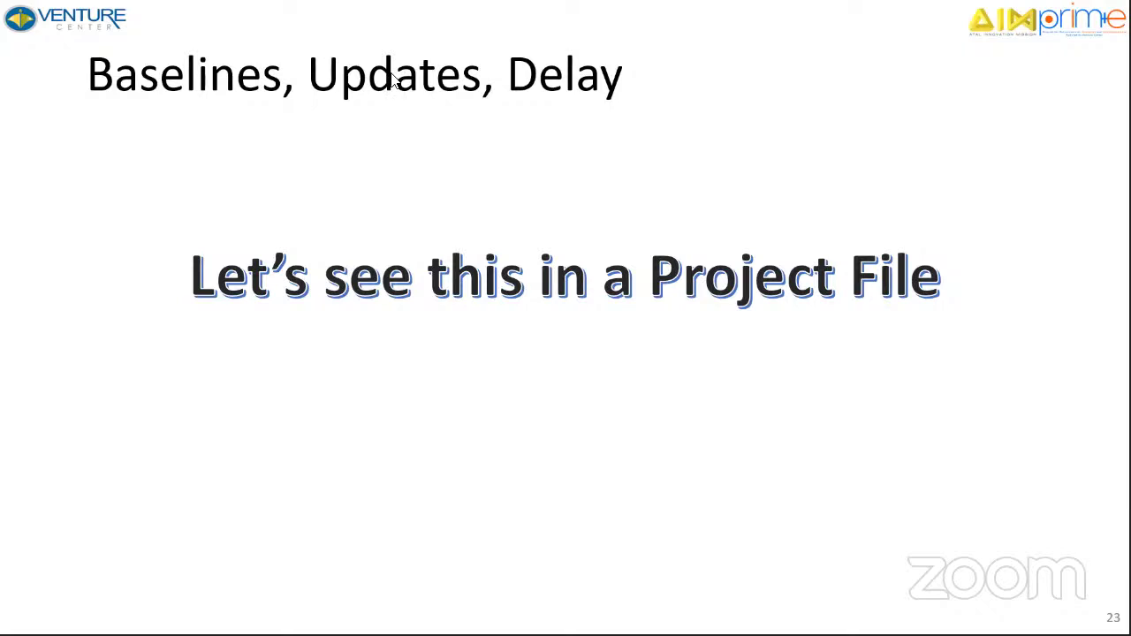
key("alt+Tab")
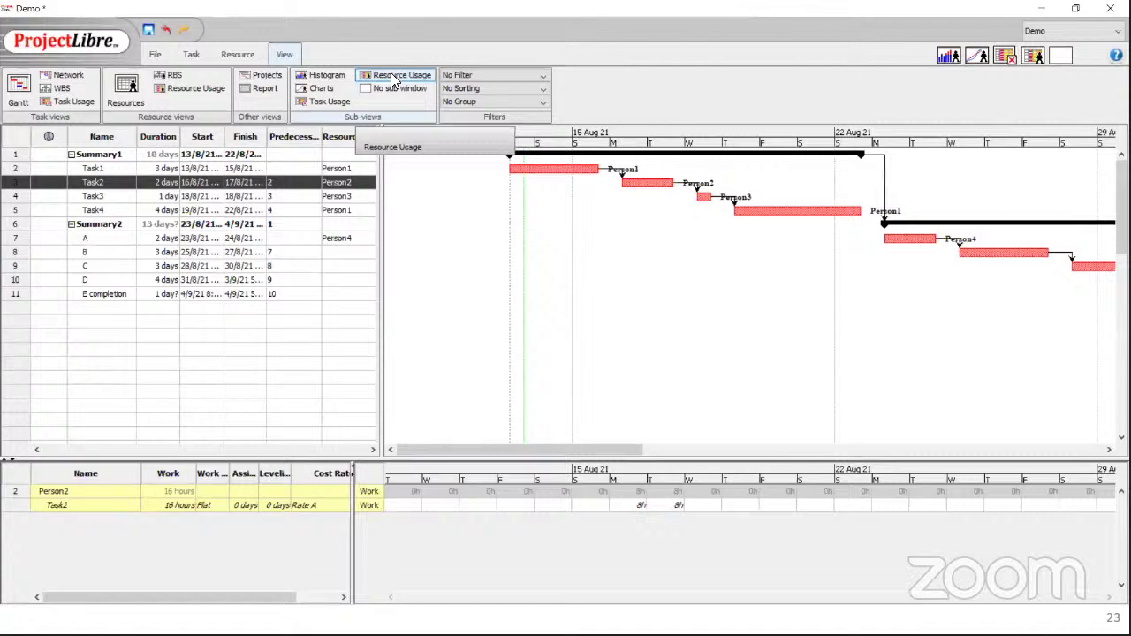
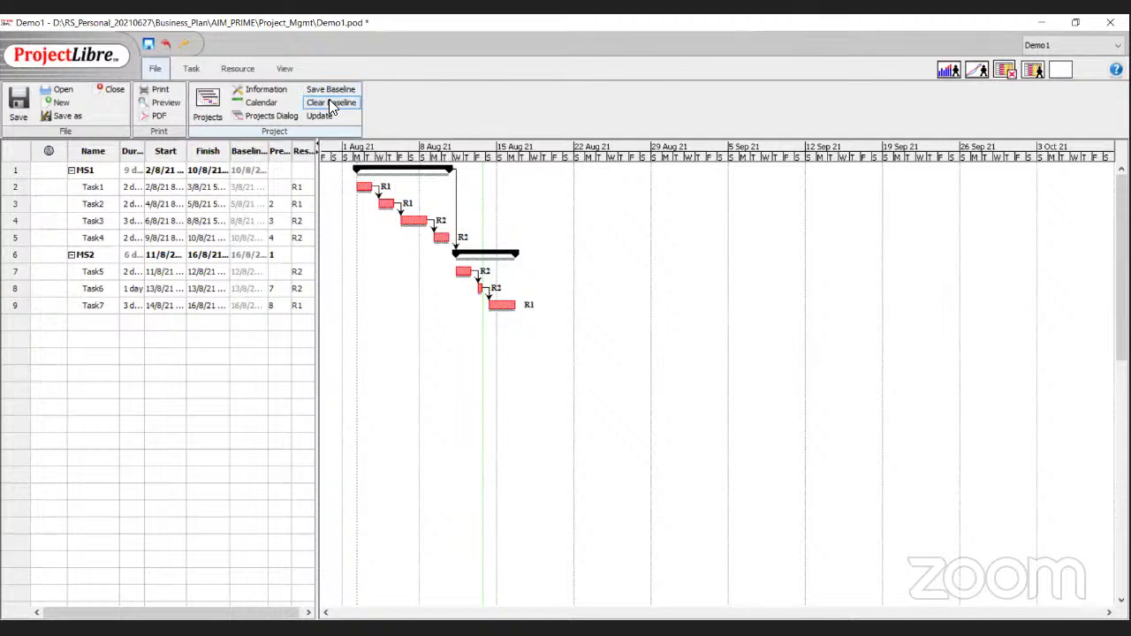
Clear the existing baseline of the entire Demo1 project and save a new baseline for the entire project.
left_click(330, 103)
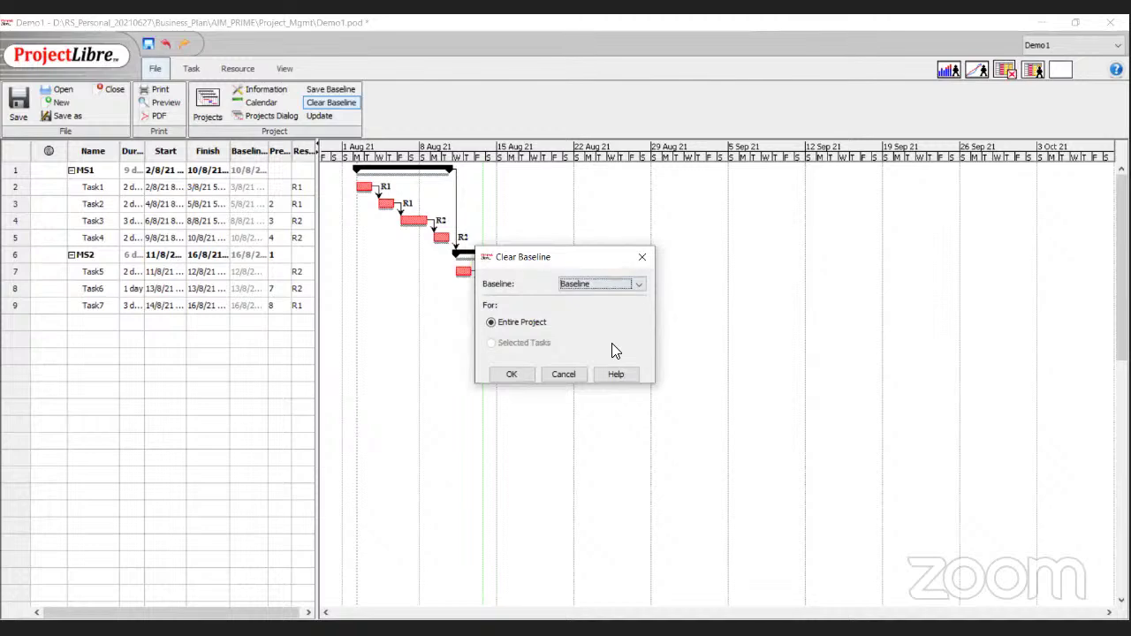
left_click(509, 375)
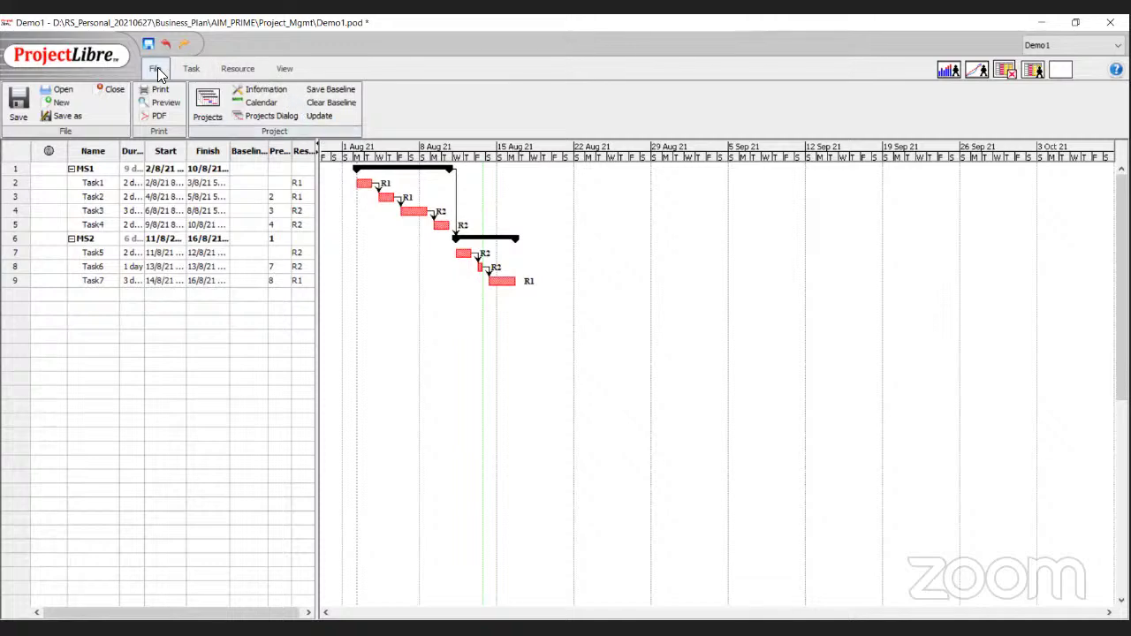
left_click(320, 89)
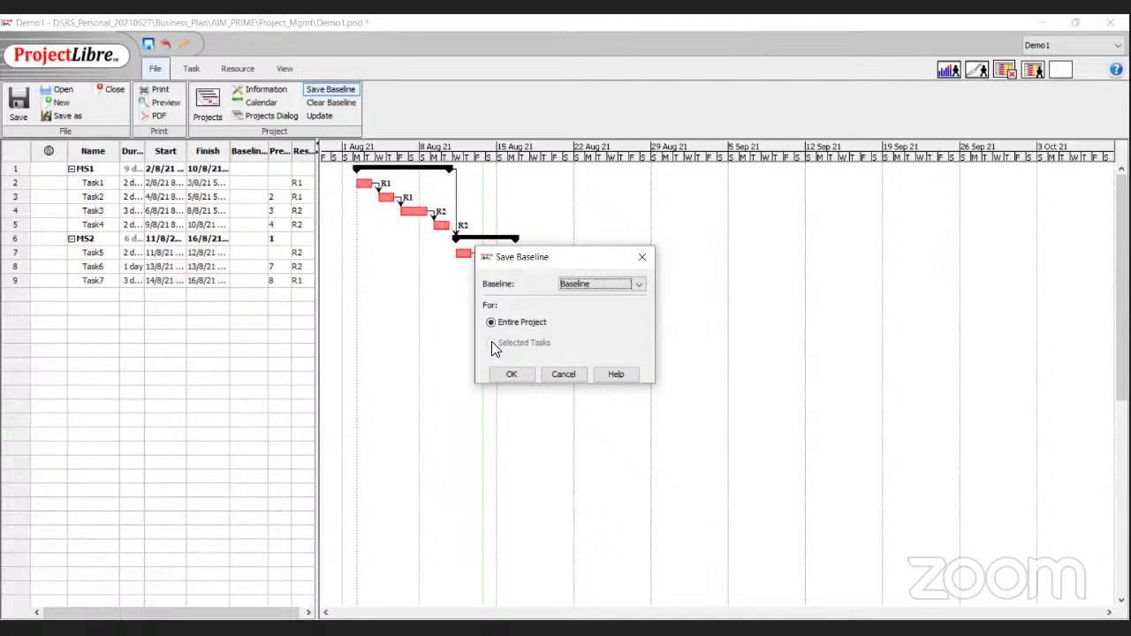
left_click(513, 378)
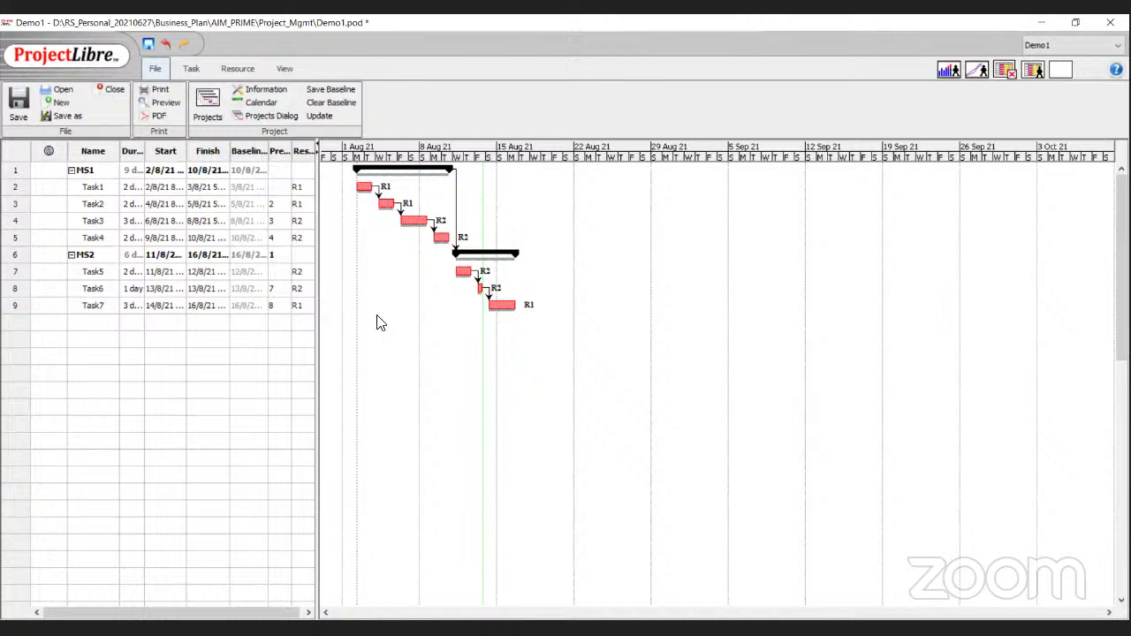
Update only the selected Task1 as complete through 13/8/21, adjusting percent complete according to the date.
left_click(19, 194)
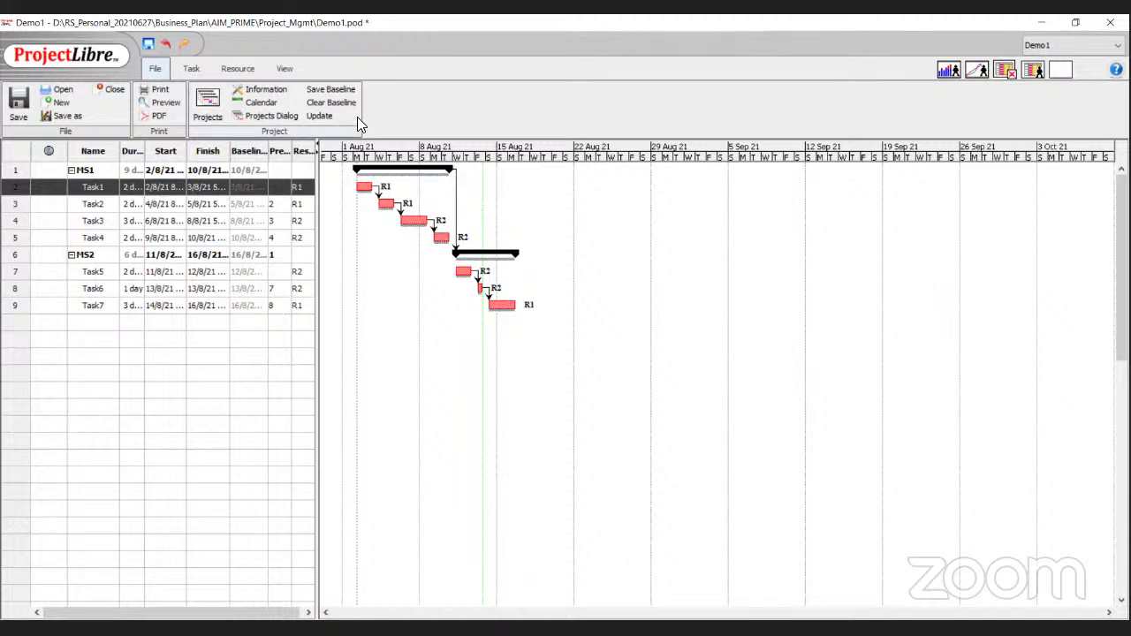
left_click(320, 115)
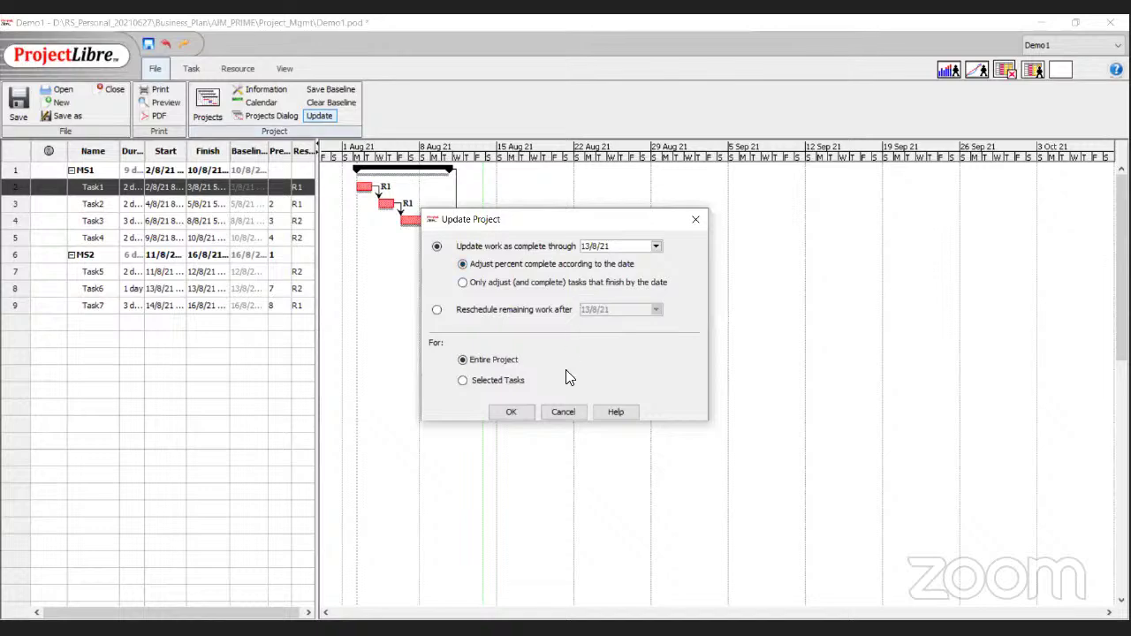
left_click(486, 380)
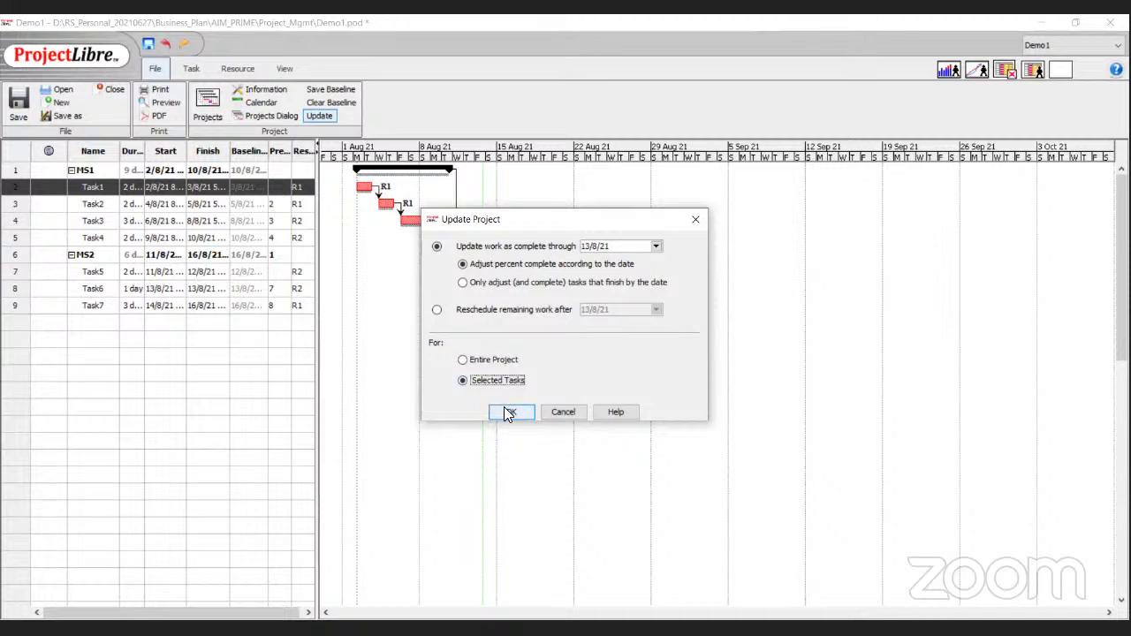
left_click(511, 412)
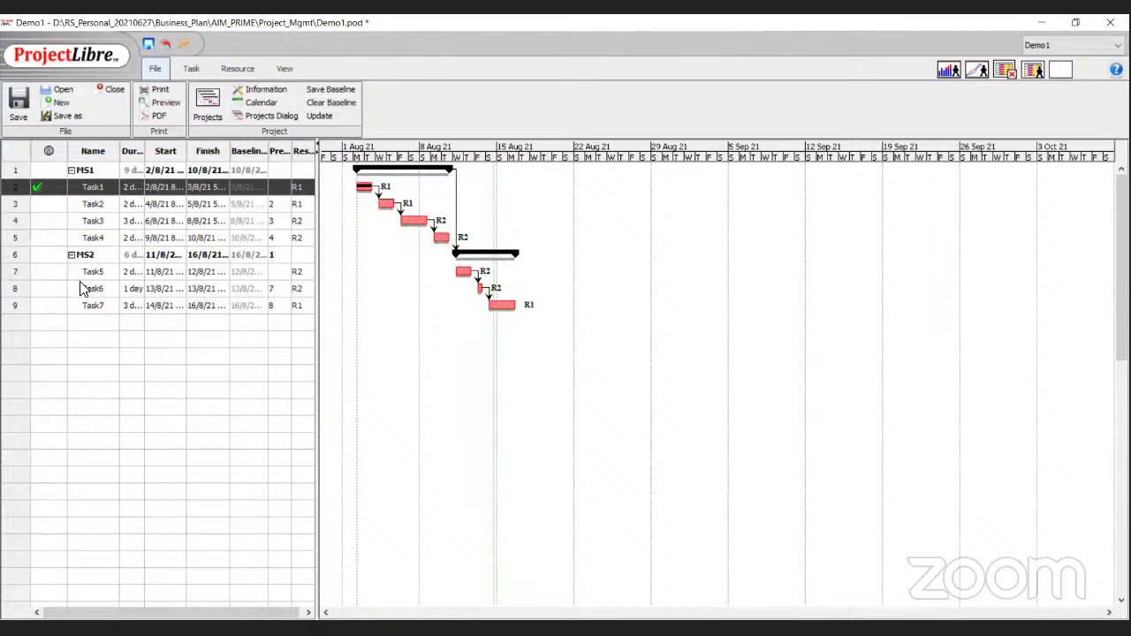
Check Task2's task information and update only that task as complete through 13/8/21.
left_click(16, 206)
double_click(106, 210)
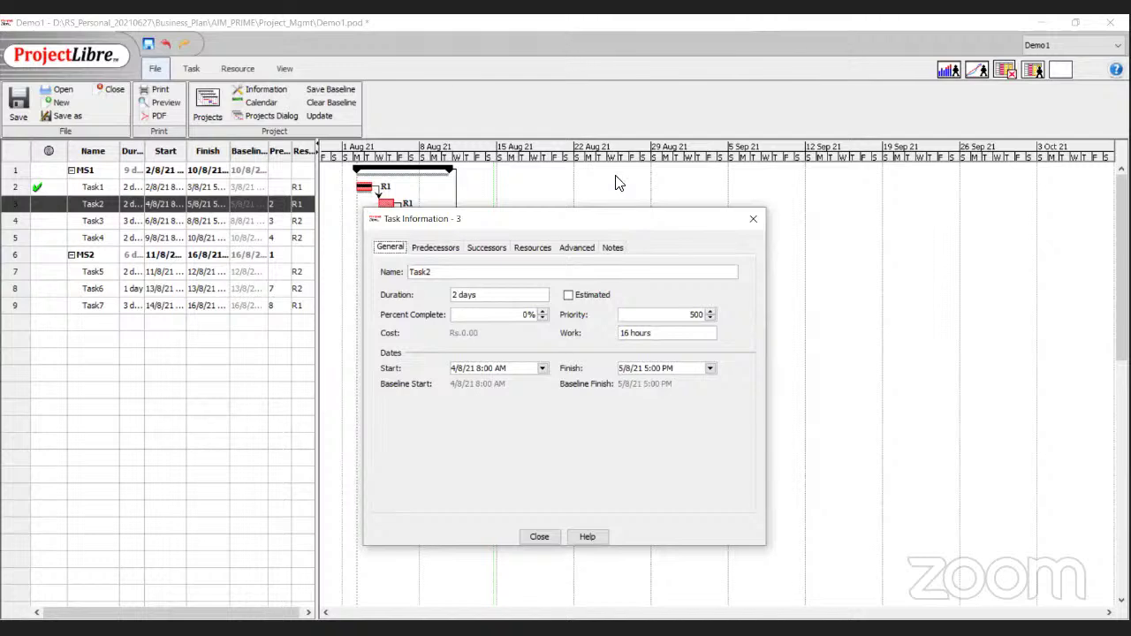
left_click(748, 174)
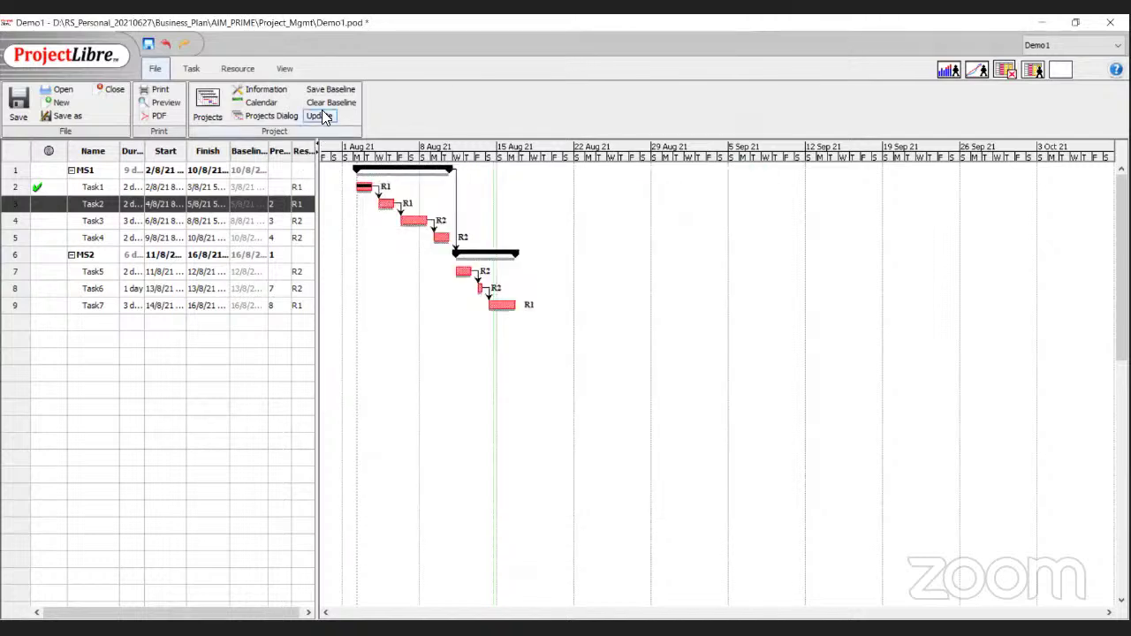
left_click(320, 115)
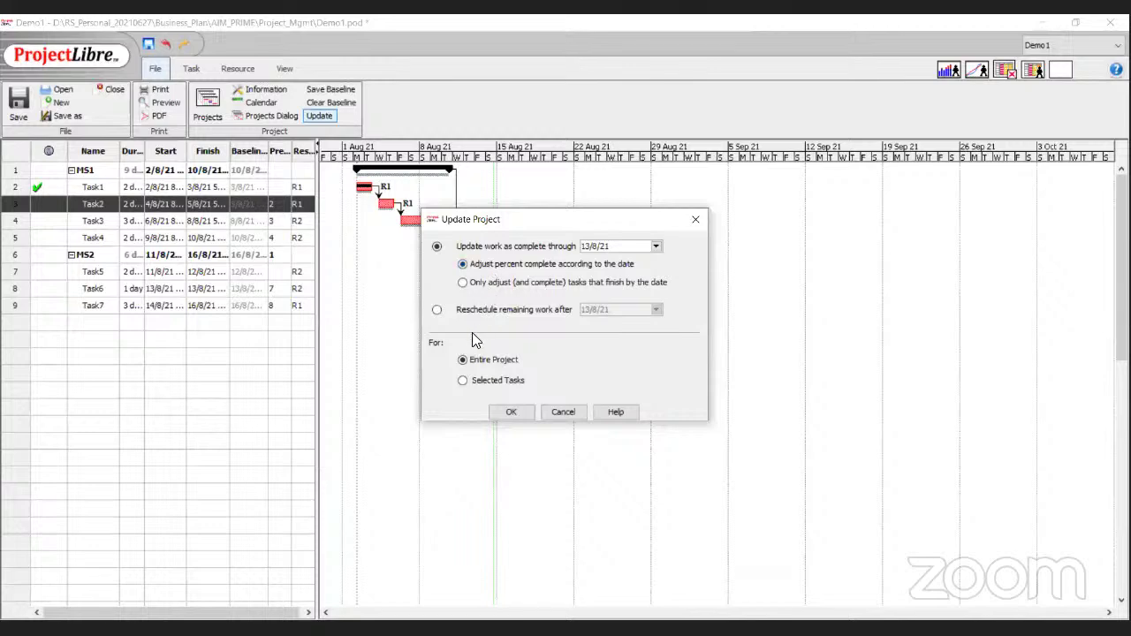
left_click(462, 380)
left_click(512, 412)
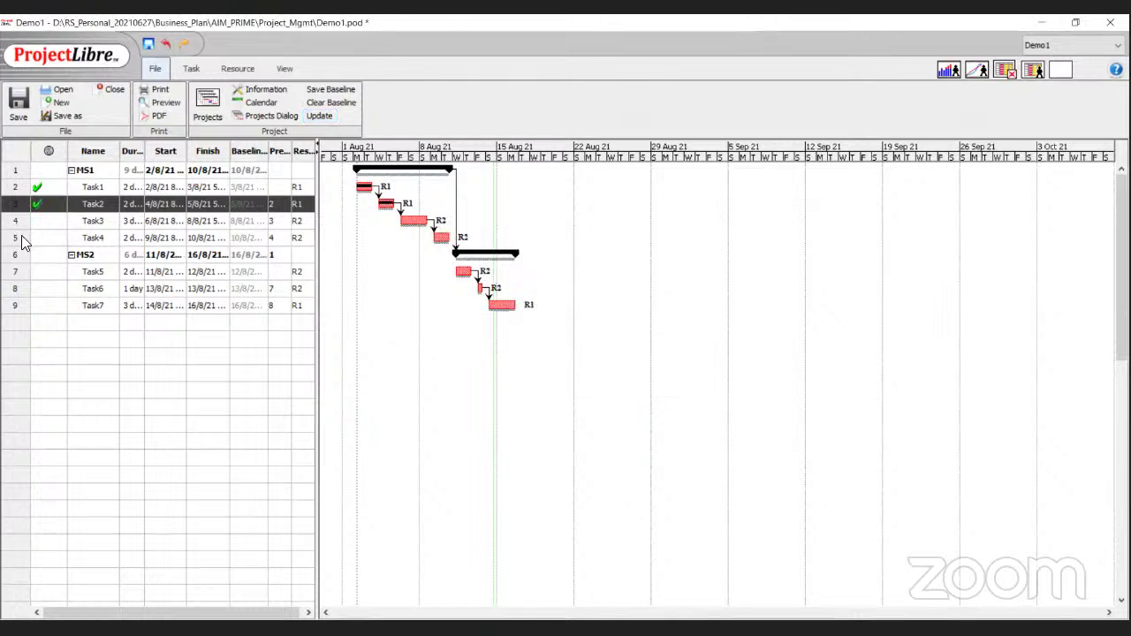
Update only the selected Task3 as complete through 13/8/21.
left_click(15, 224)
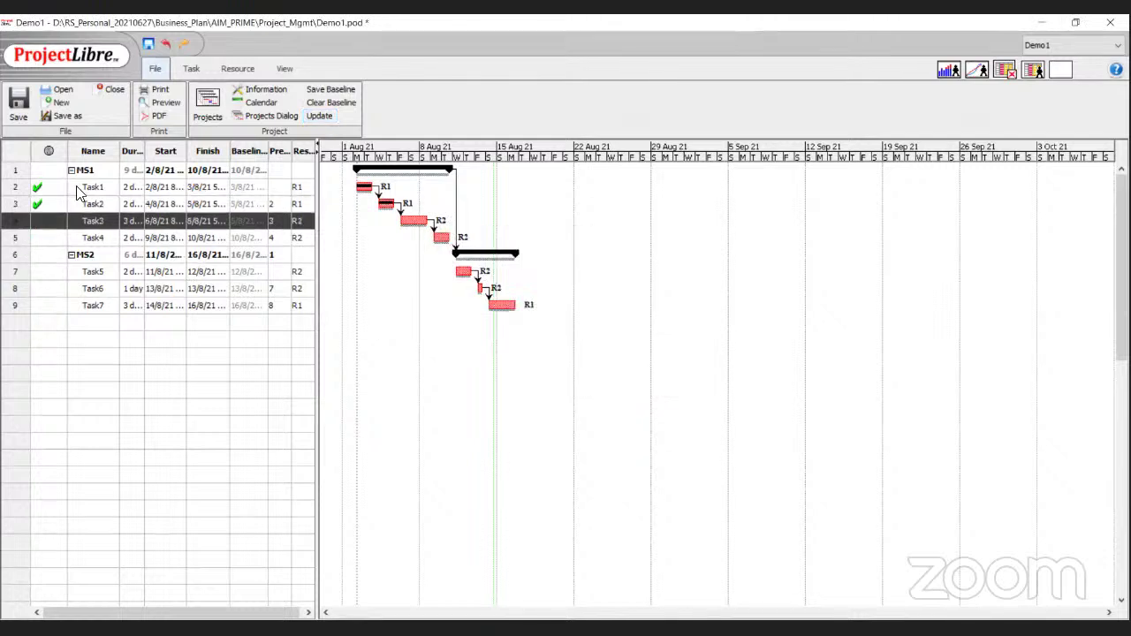
left_click(311, 115)
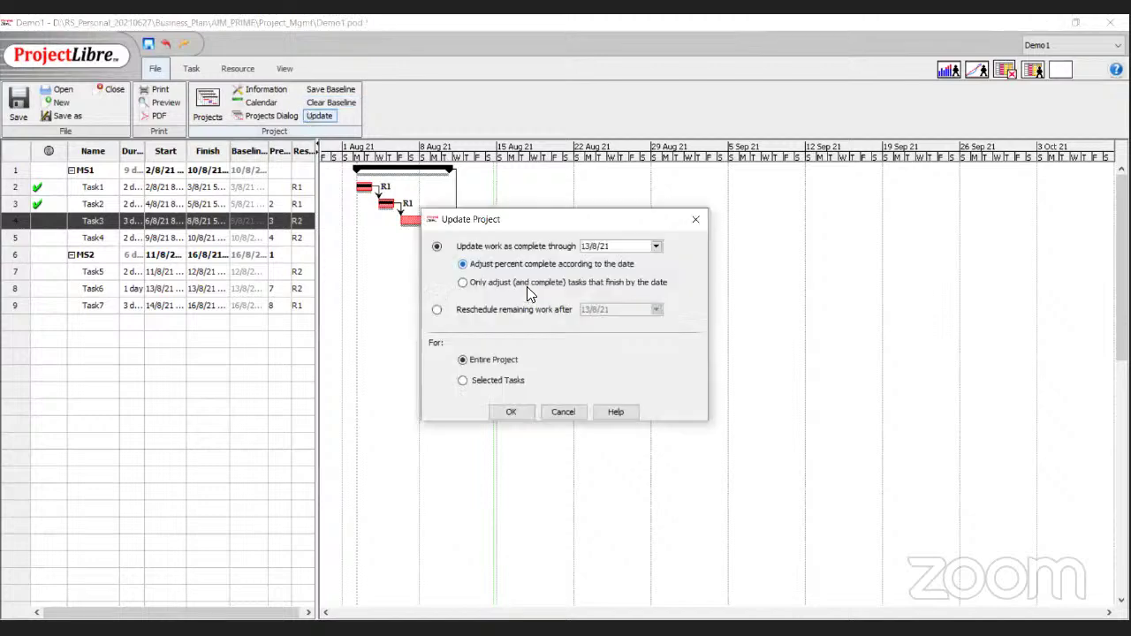
left_click(462, 379)
left_click(507, 411)
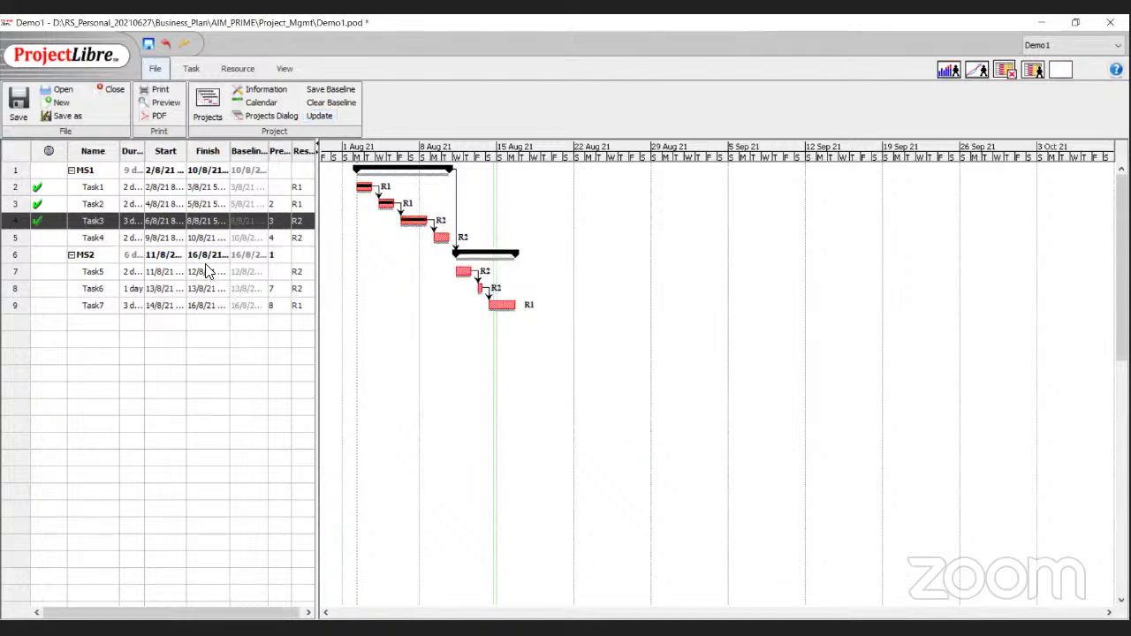
Update only the selected Task4 as complete through 13/8/21, adjusting percent complete according to the date.
left_click(15, 238)
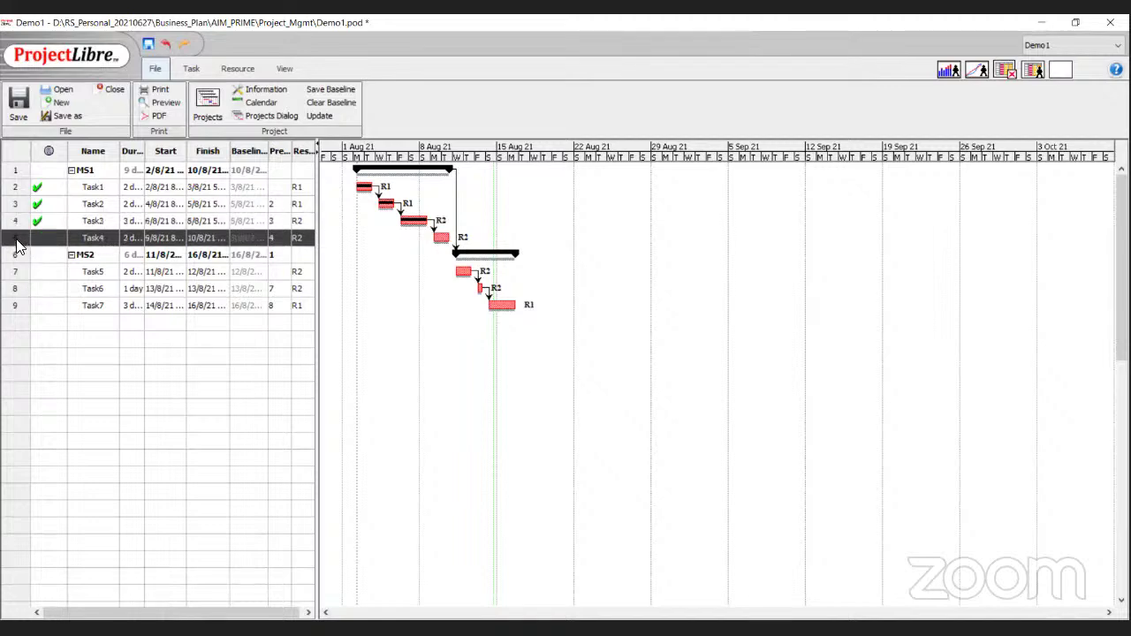
left_click(314, 118)
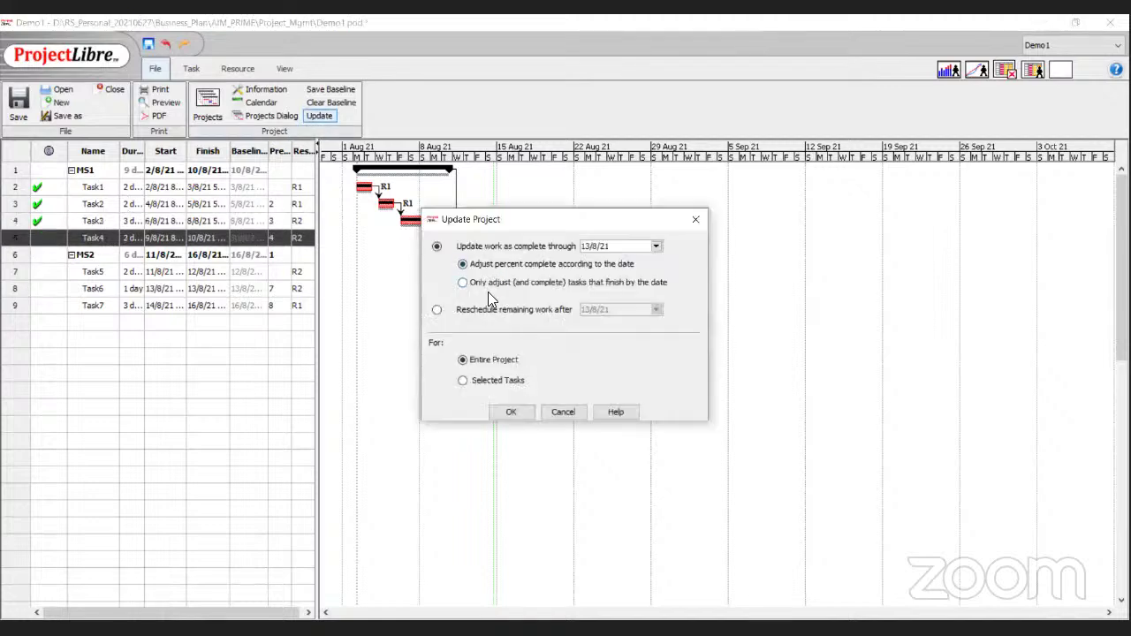
left_click(461, 380)
left_click(511, 412)
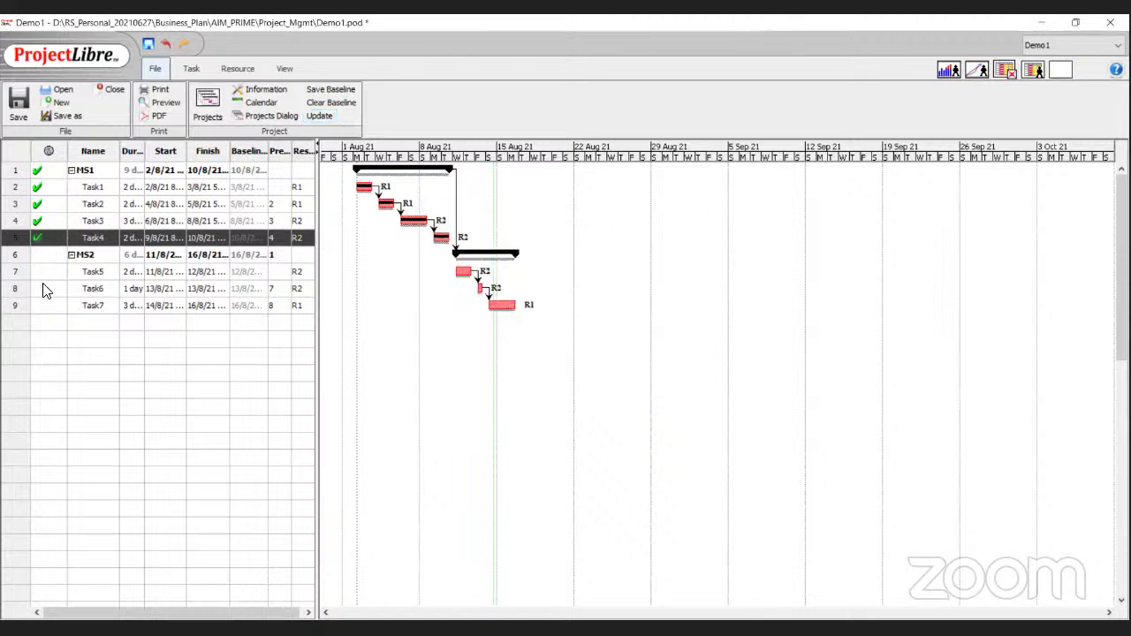
Update only the selected Task5 as complete through 13/8/21.
left_click(17, 273)
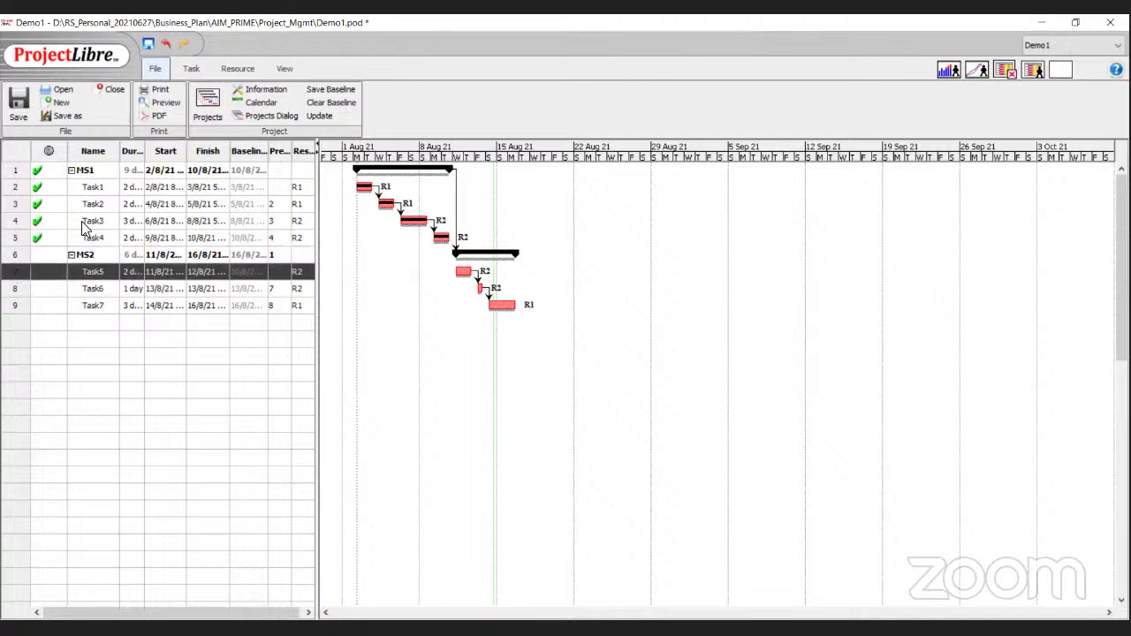
left_click(311, 115)
left_click(461, 381)
left_click(507, 412)
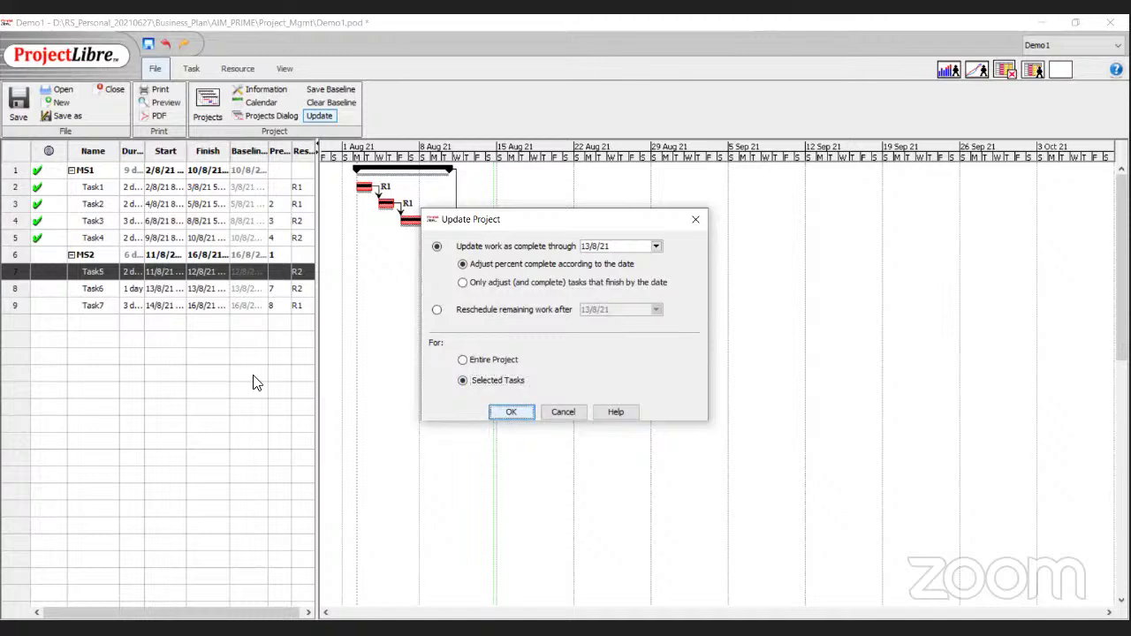
Update only the selected Task6 as complete through 13/8/21.
left_click(21, 295)
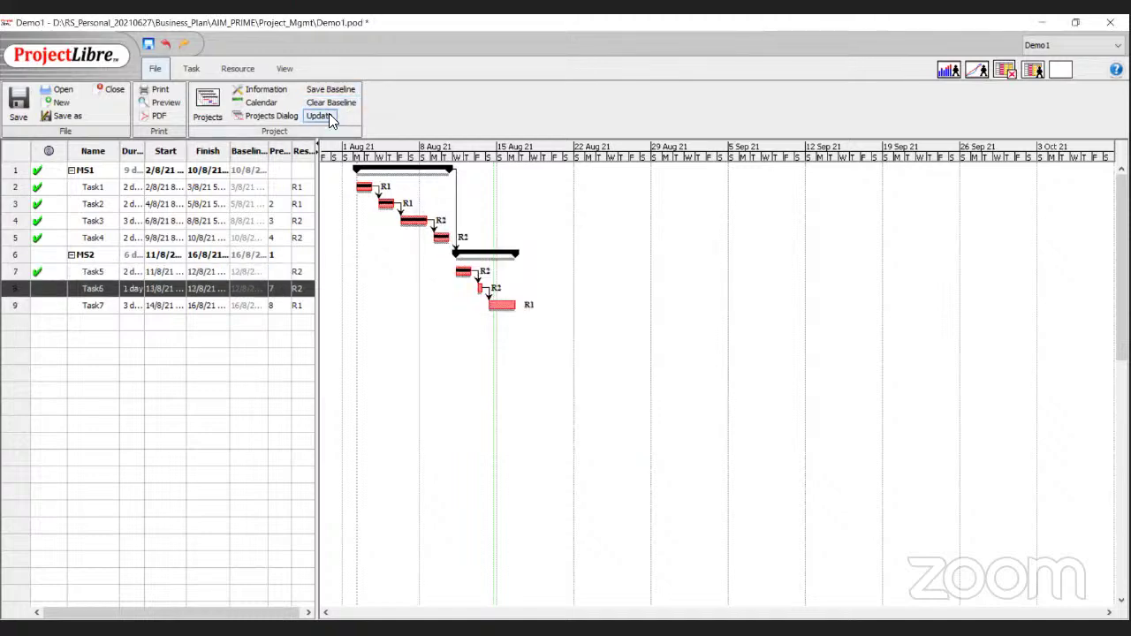
left_click(326, 115)
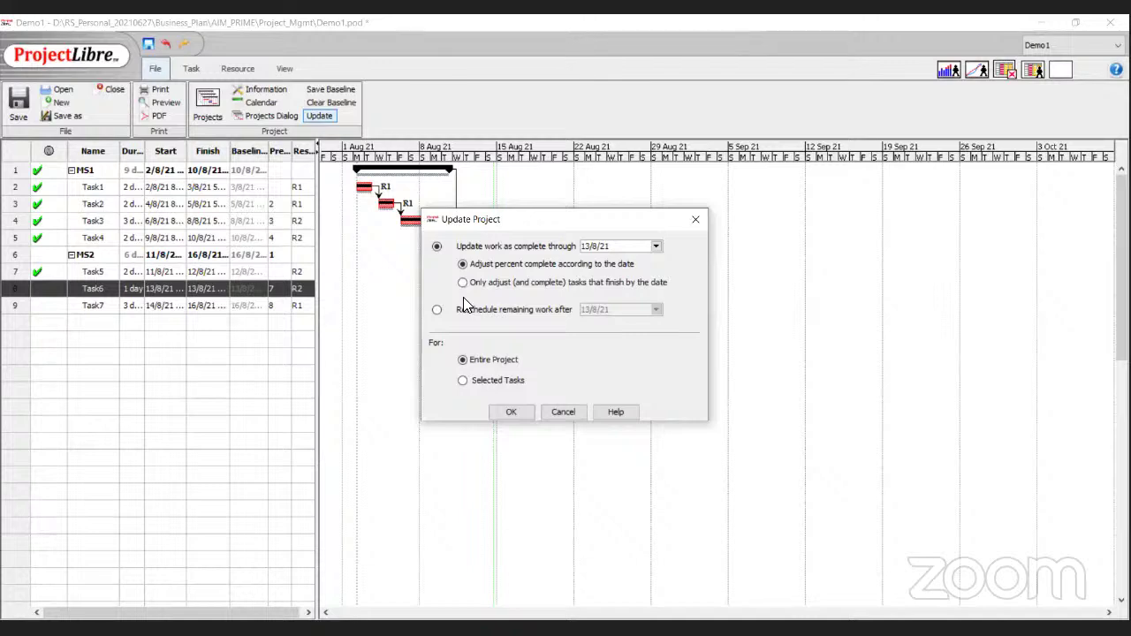
left_click(462, 381)
left_click(509, 411)
Check the general task information of Task7, including its percent complete and start and finish dates.
left_click(21, 307)
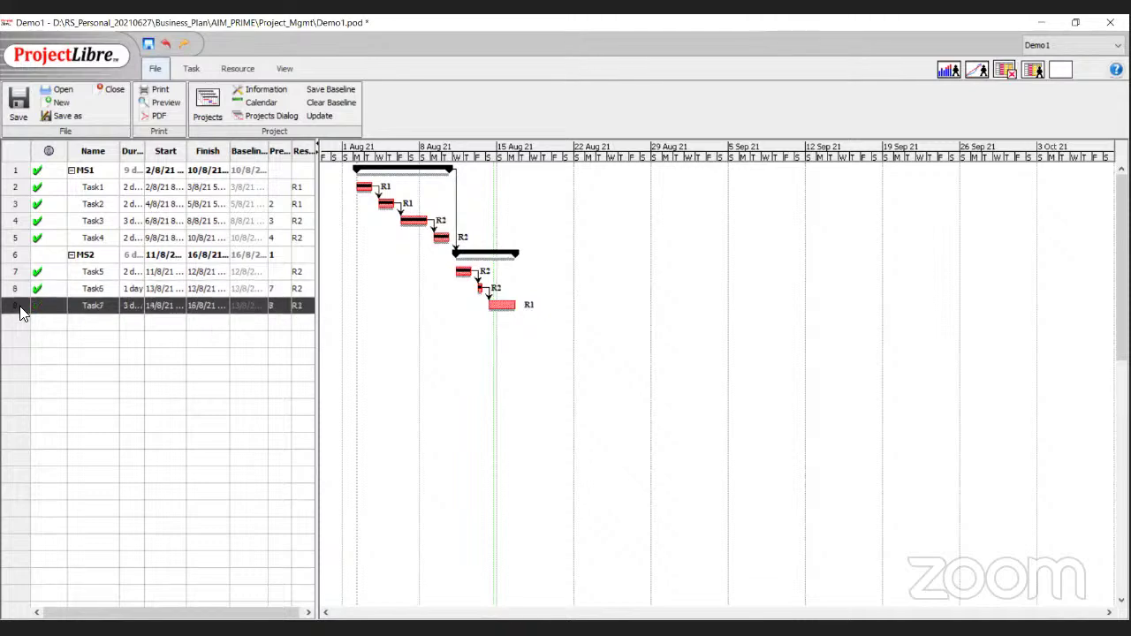
double_click(238, 303)
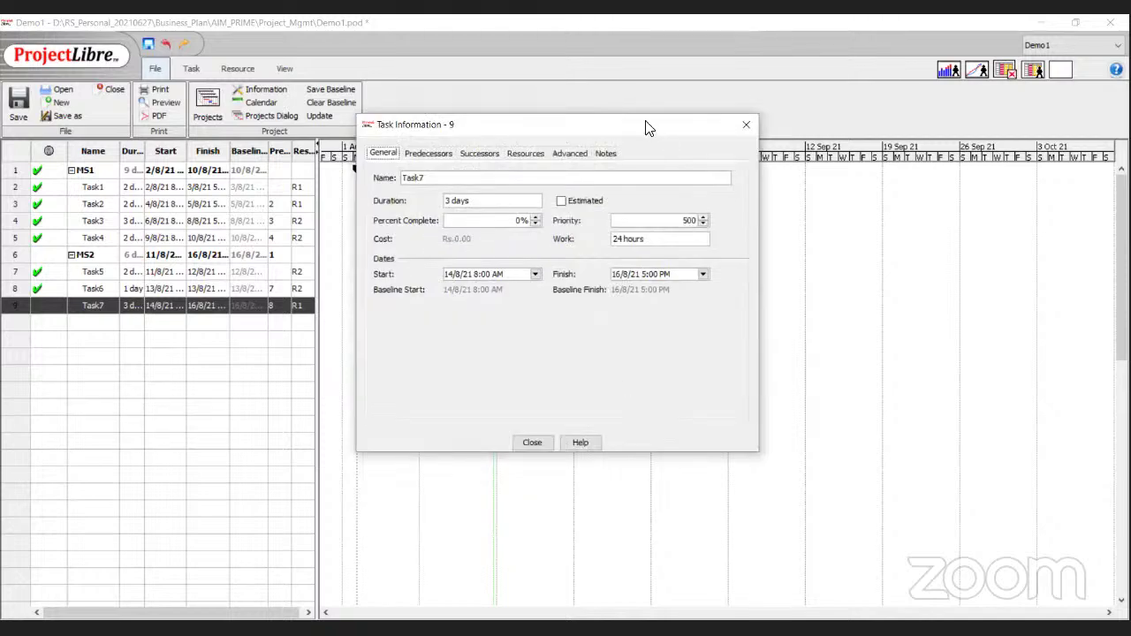
left_click(519, 408)
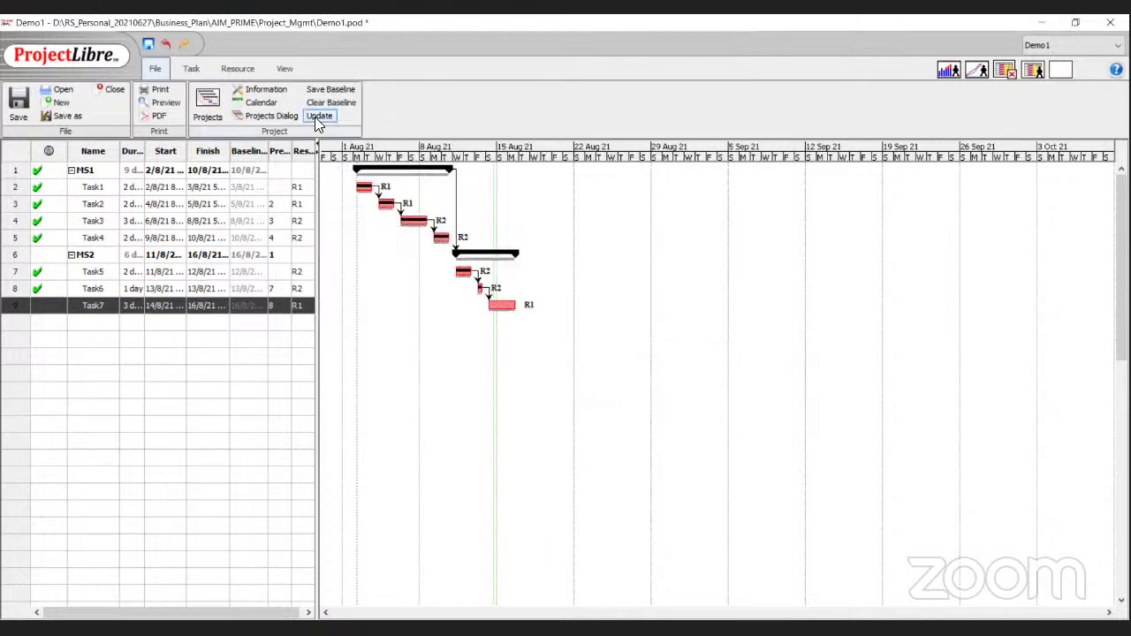
left_click(316, 116)
left_click(437, 310)
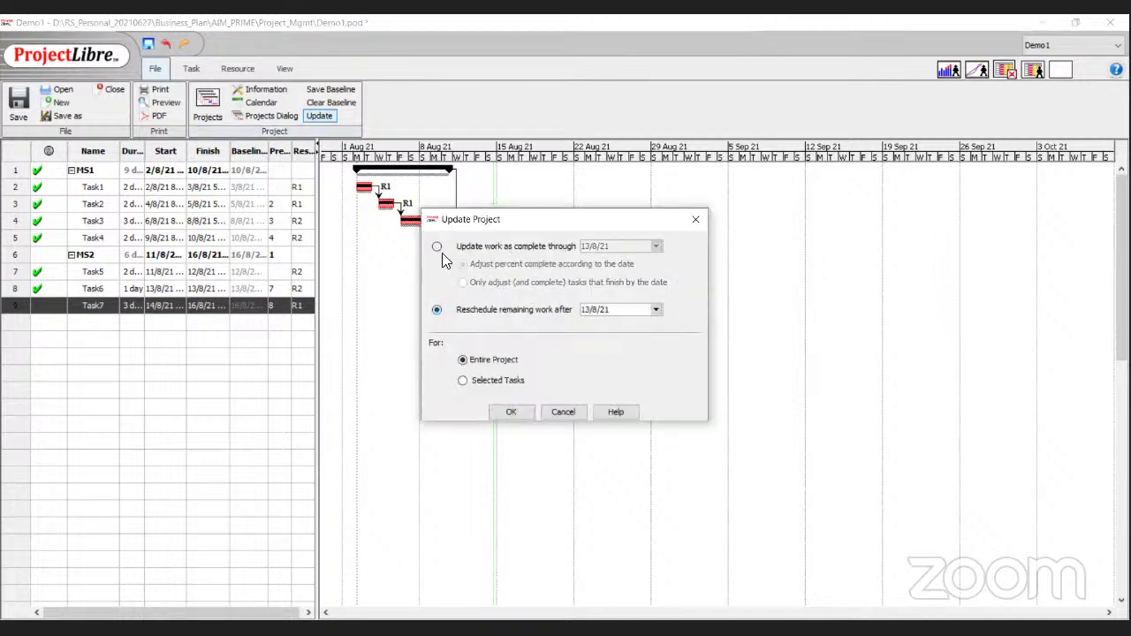
left_click(436, 247)
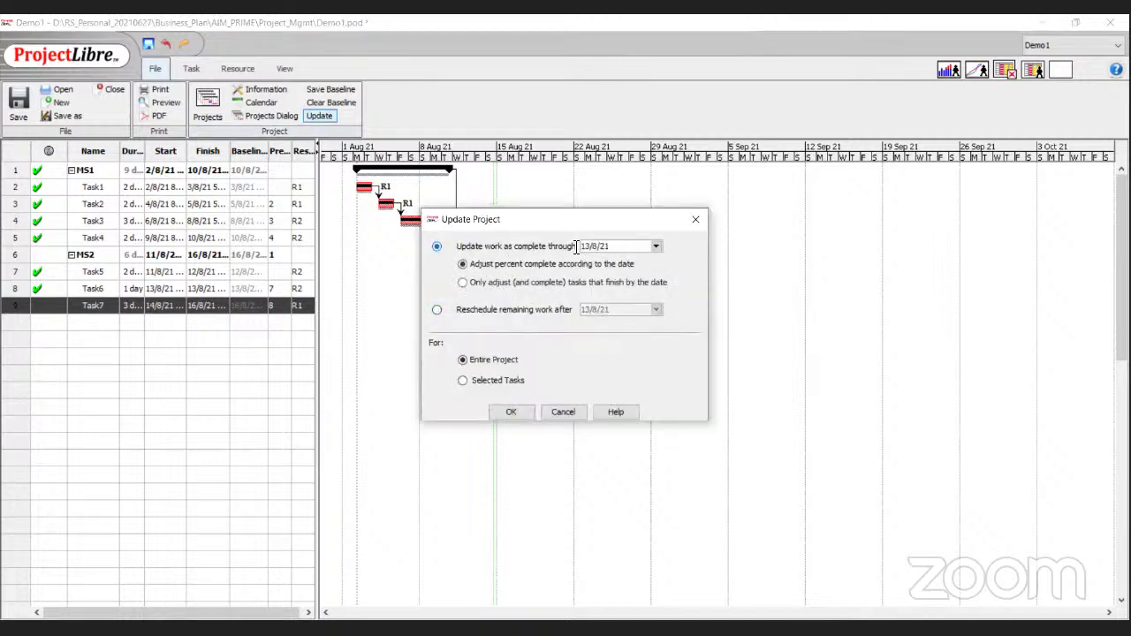
left_click(656, 247)
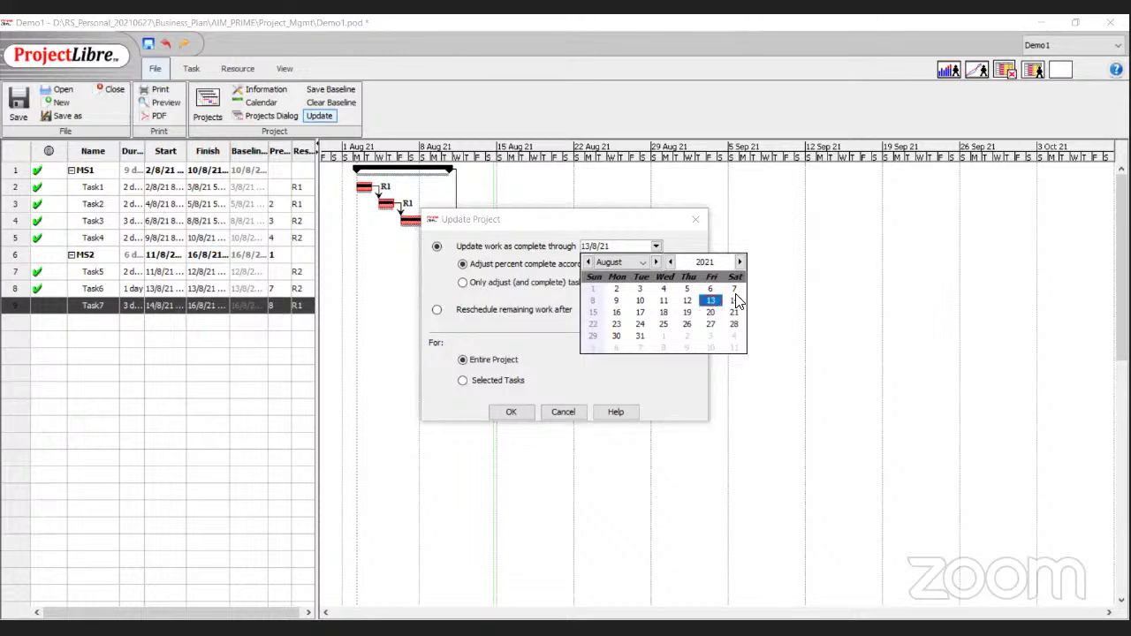
left_click(568, 414)
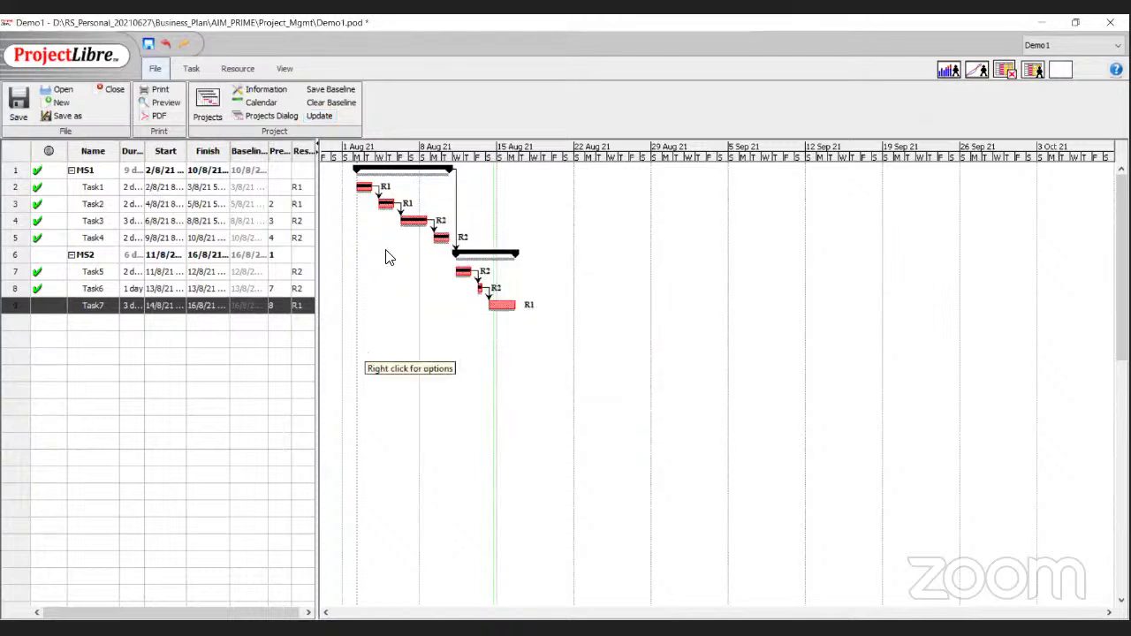
Try to clear the percent complete value of Task6 in its task update details.
left_click(105, 323)
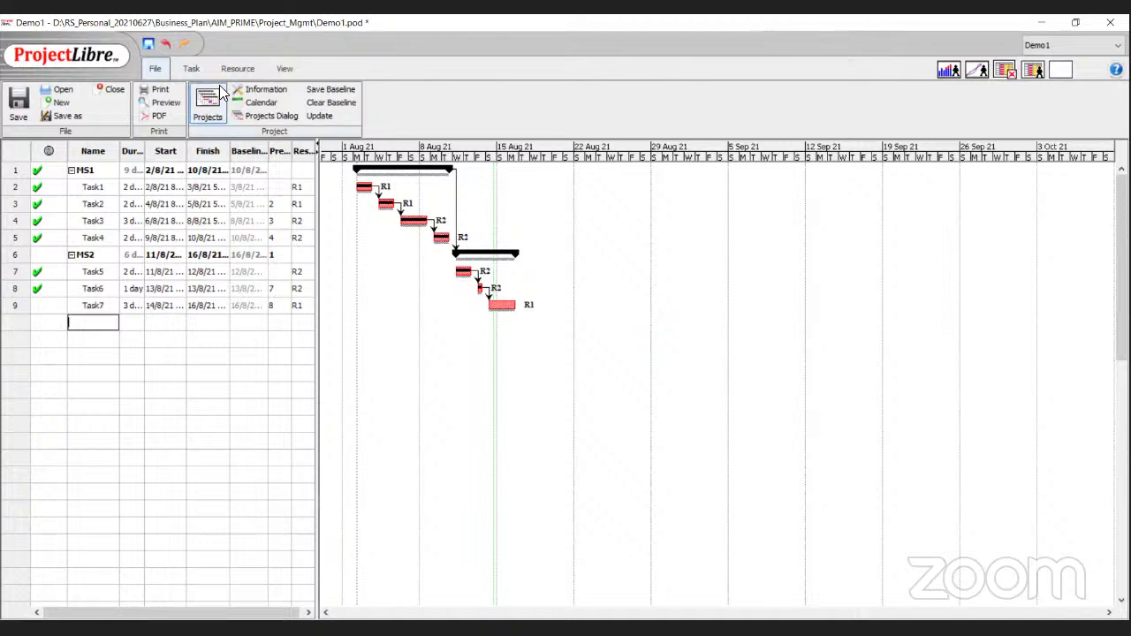
left_click(182, 67)
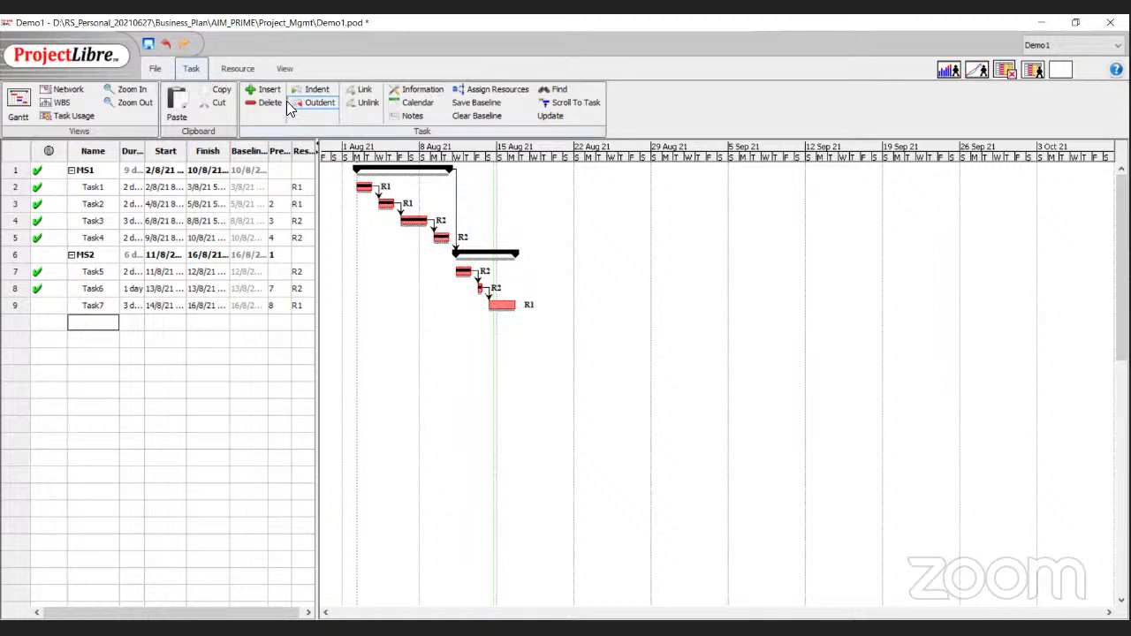
left_click(15, 289)
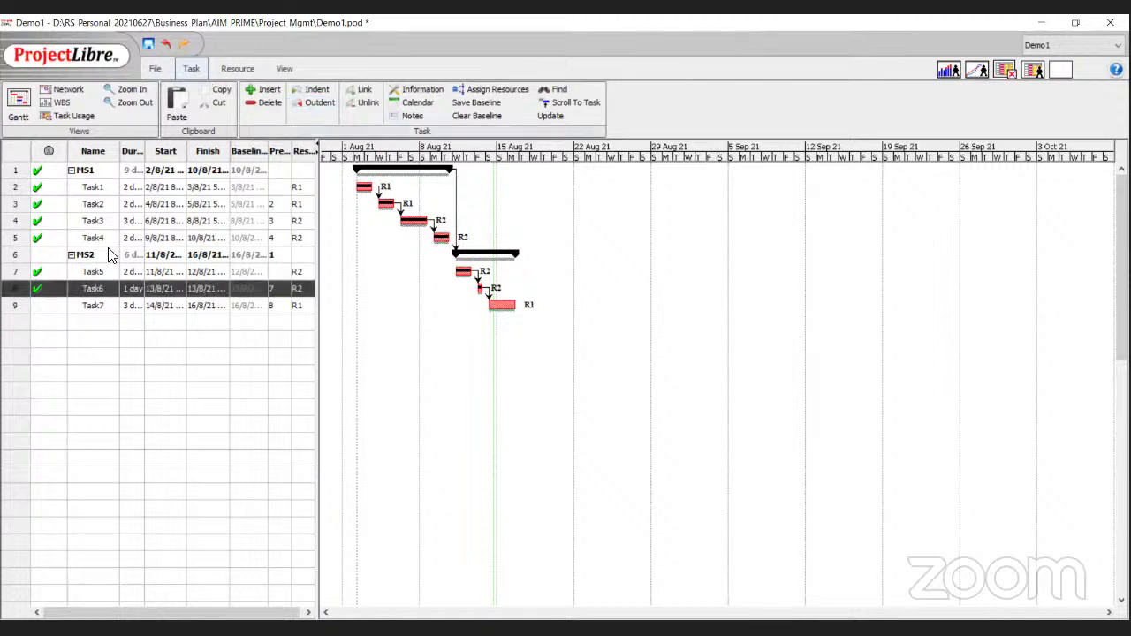
left_click(549, 115)
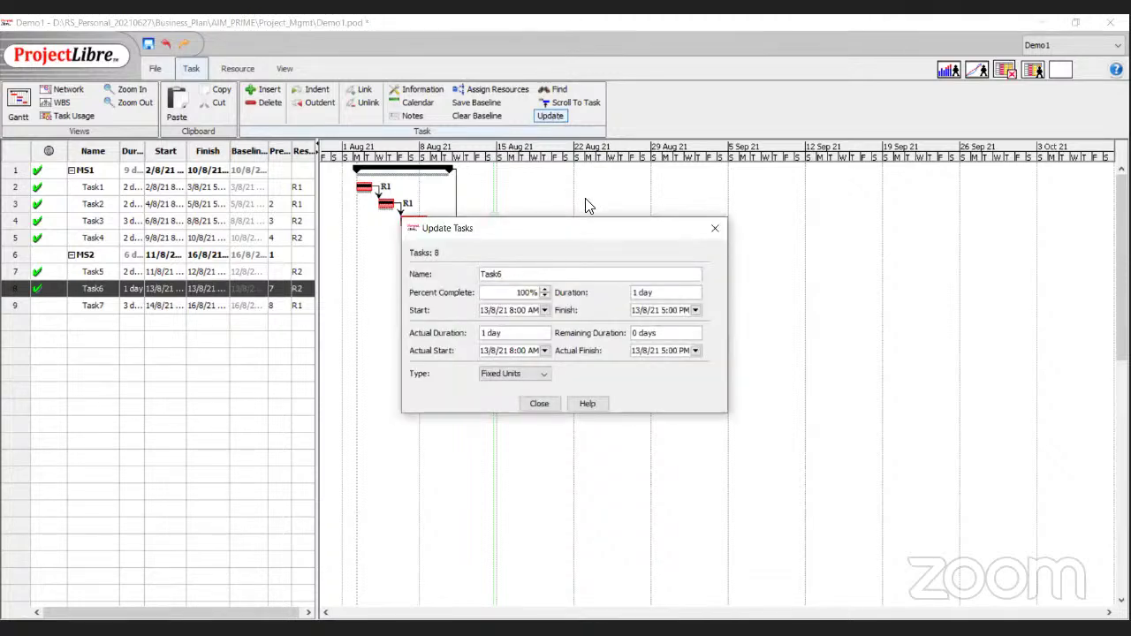
left_click(530, 295)
key("BackSpace")
key("BackSpace")
key("BackSpace")
key("BackSpace")
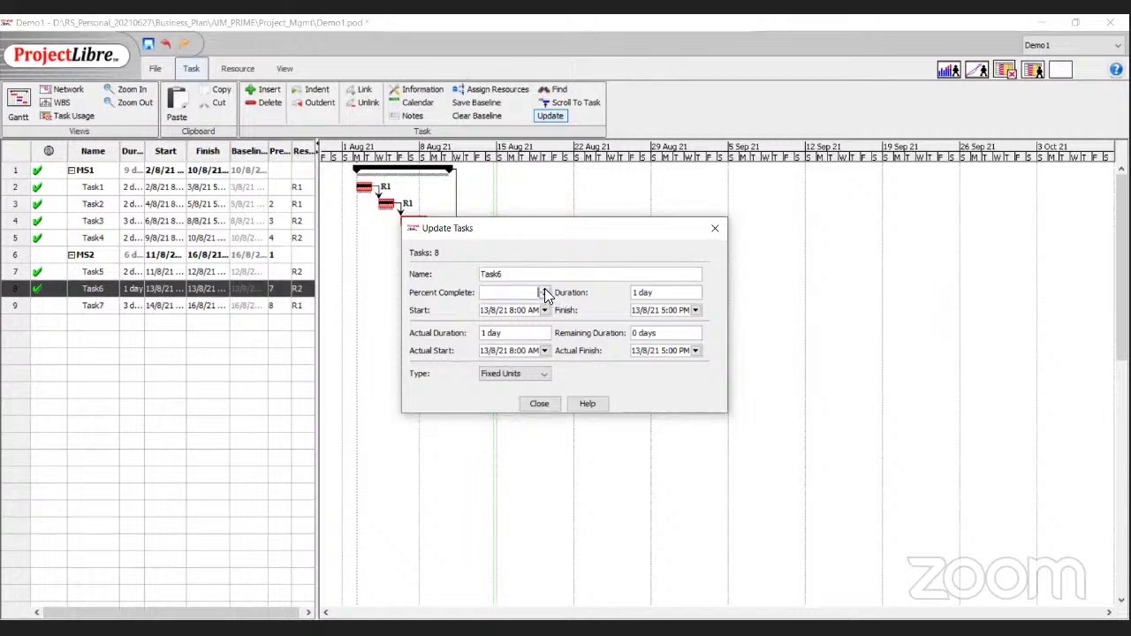
left_click(539, 403)
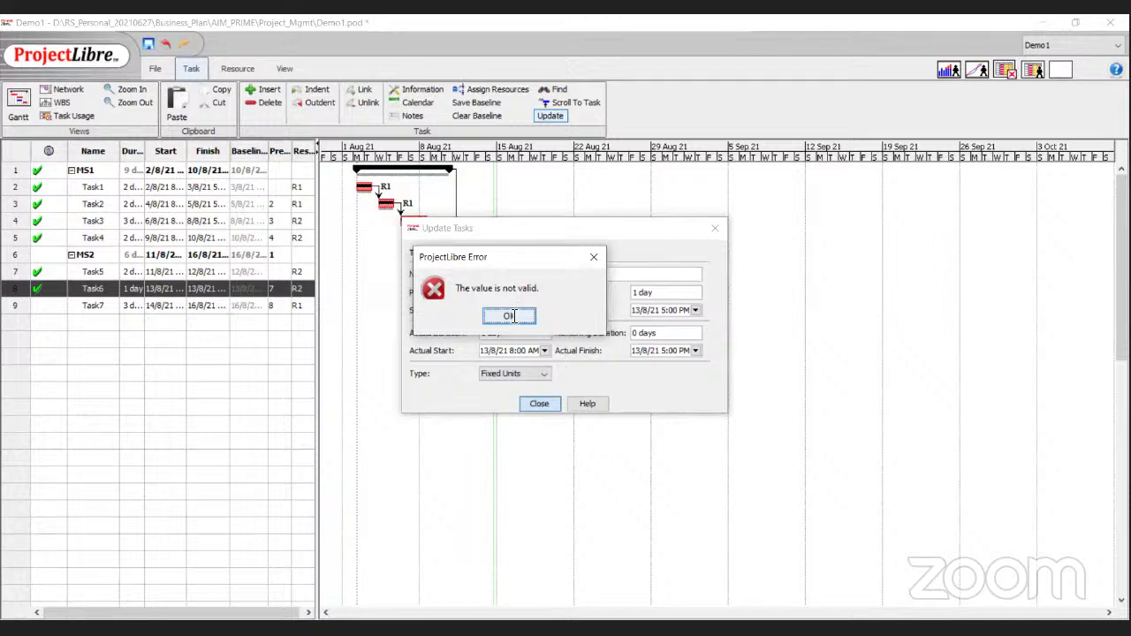
left_click(510, 316)
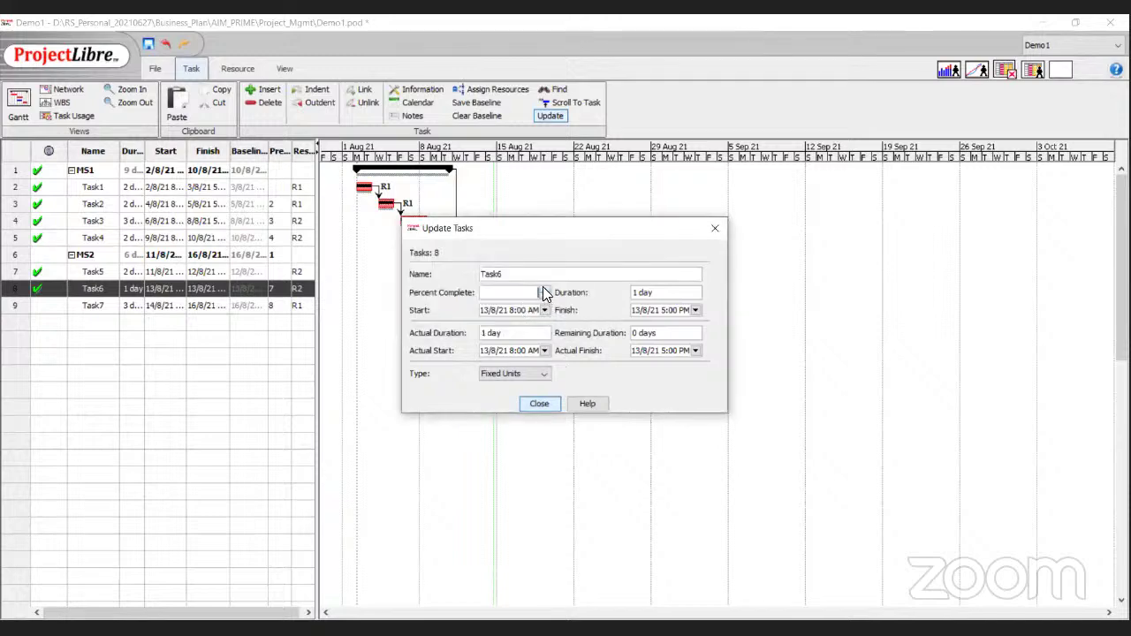
left_click(715, 229)
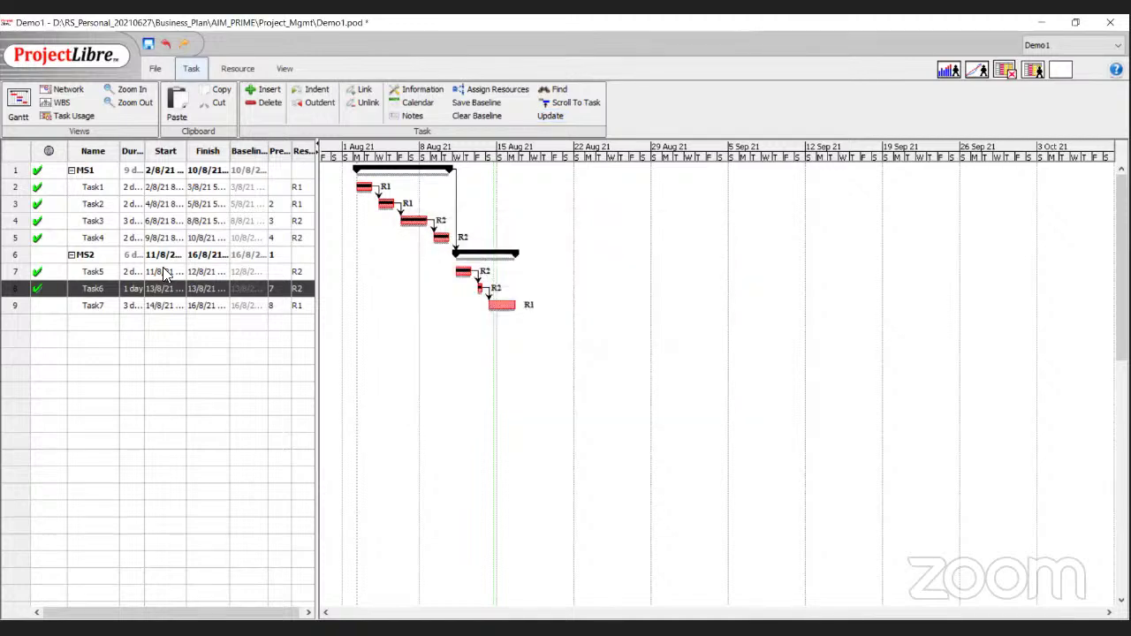
Set Task6's percent complete to 0% in its task update details.
left_click(549, 116)
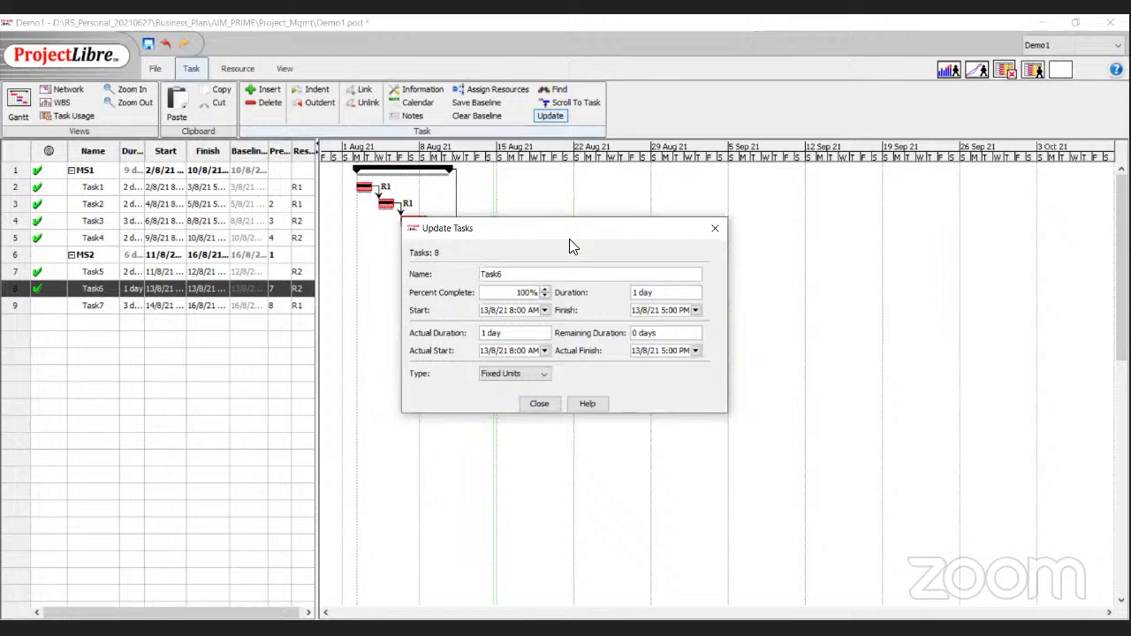
left_click(545, 297)
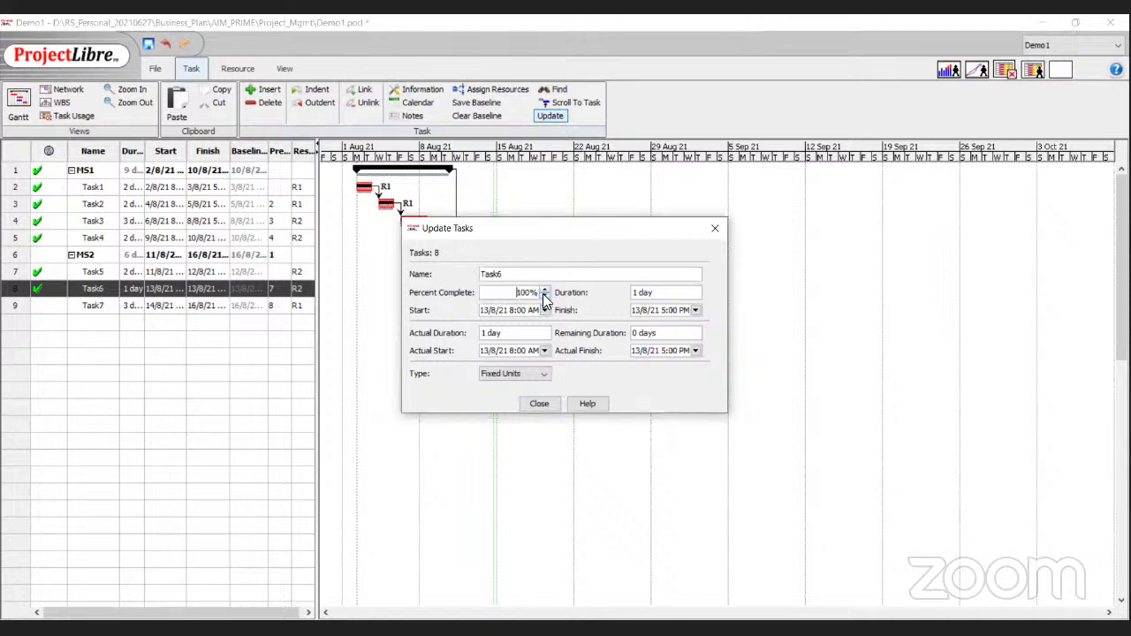
left_click(545, 300)
left_click(536, 403)
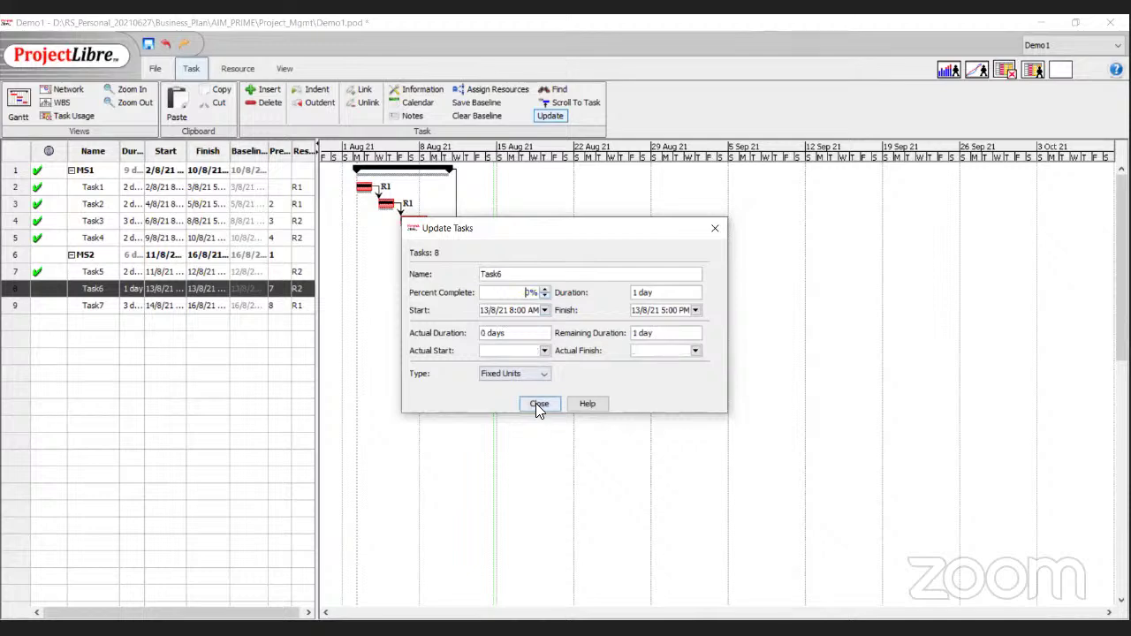
Set Task5's percent complete to 0% in its task update details.
left_click(18, 272)
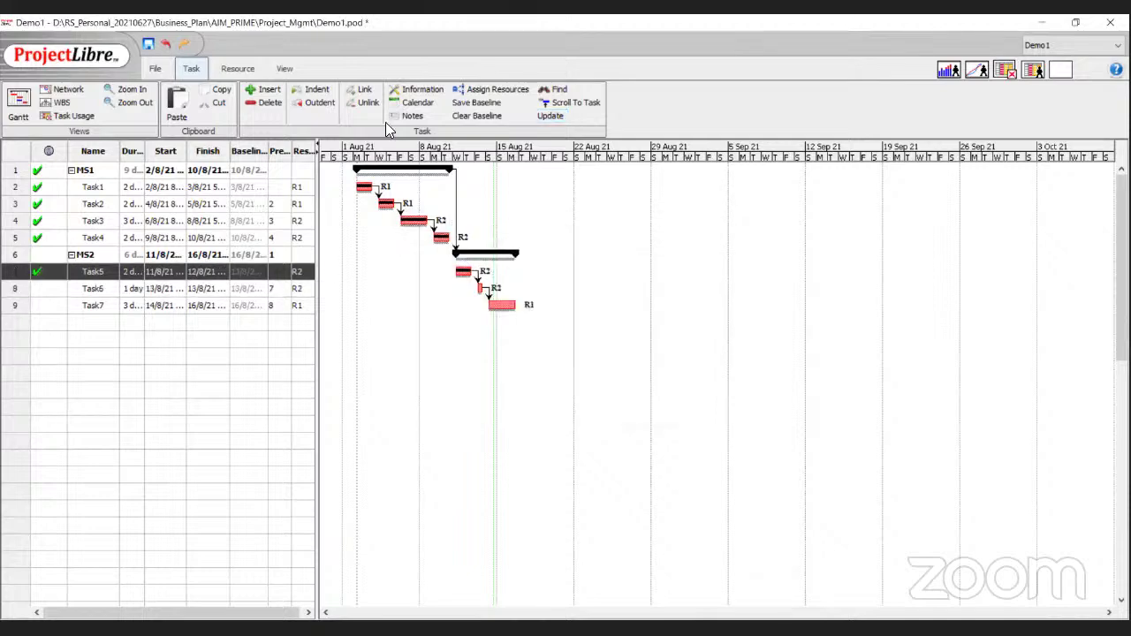
left_click(550, 116)
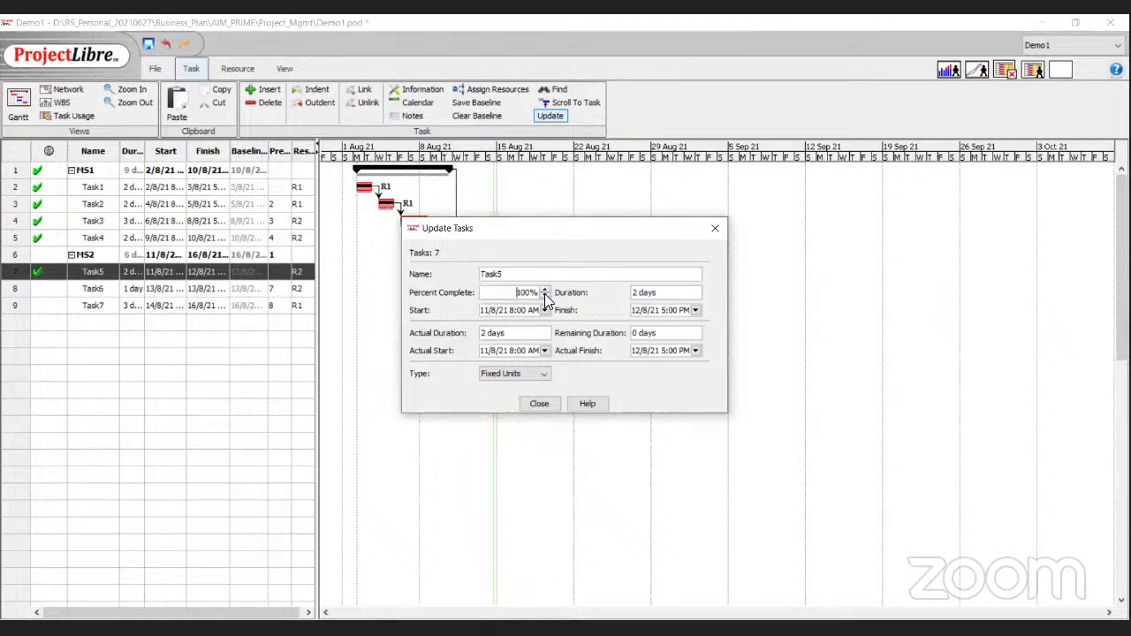
left_click(545, 297)
left_click(545, 297)
left_click(539, 405)
Review Task5's task update details, including percent complete, actual and remaining duration, and actual start and finish.
left_click(155, 70)
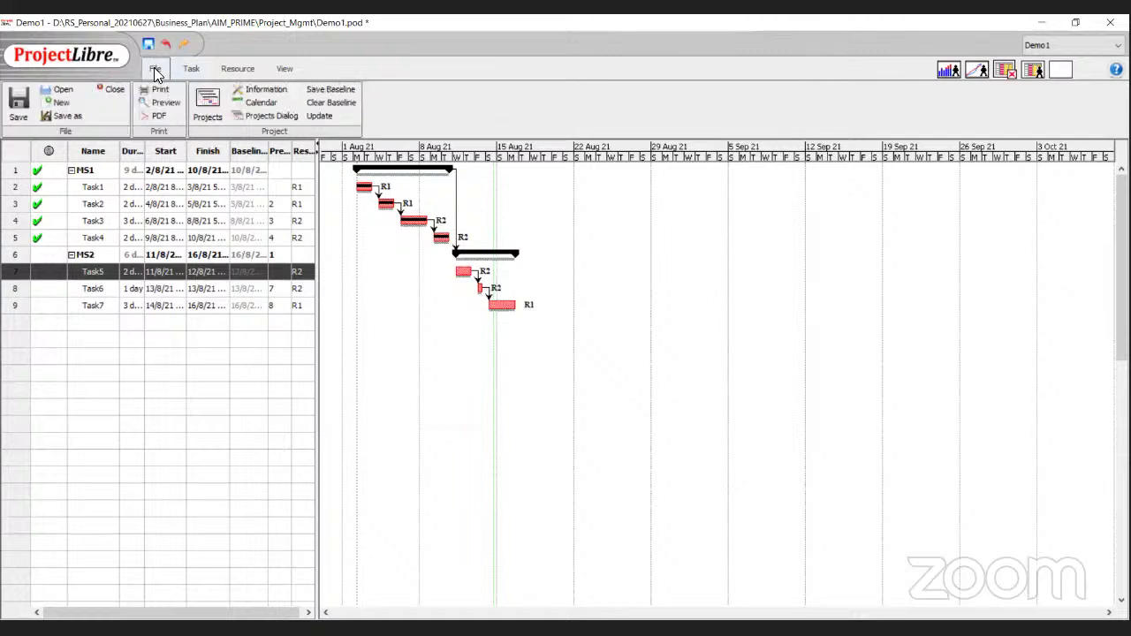
left_click(322, 115)
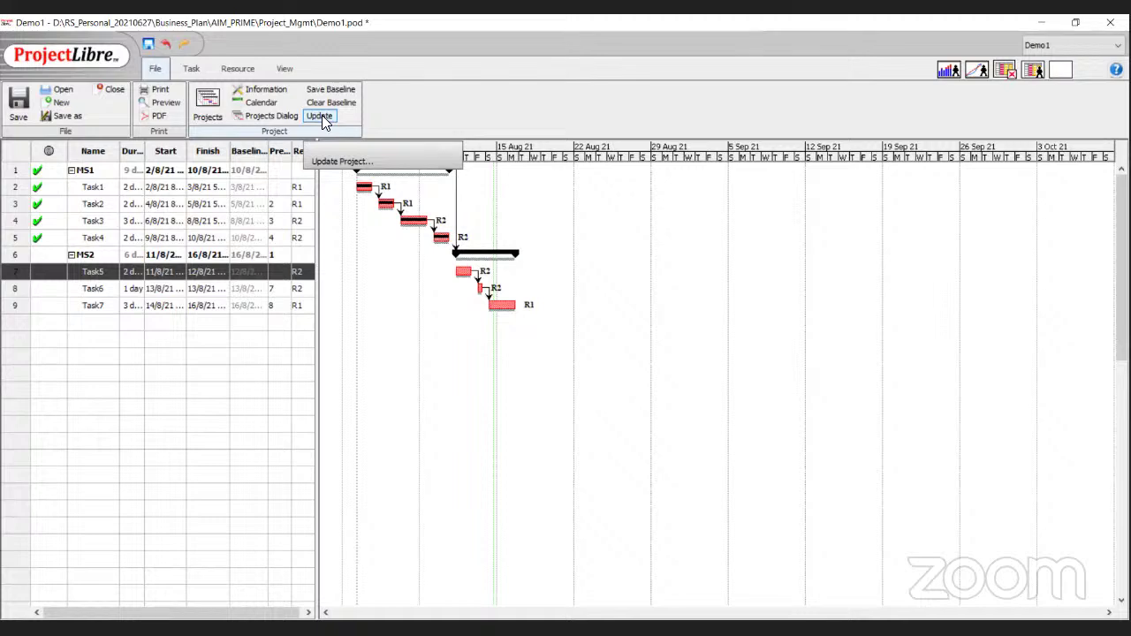
left_click(322, 115)
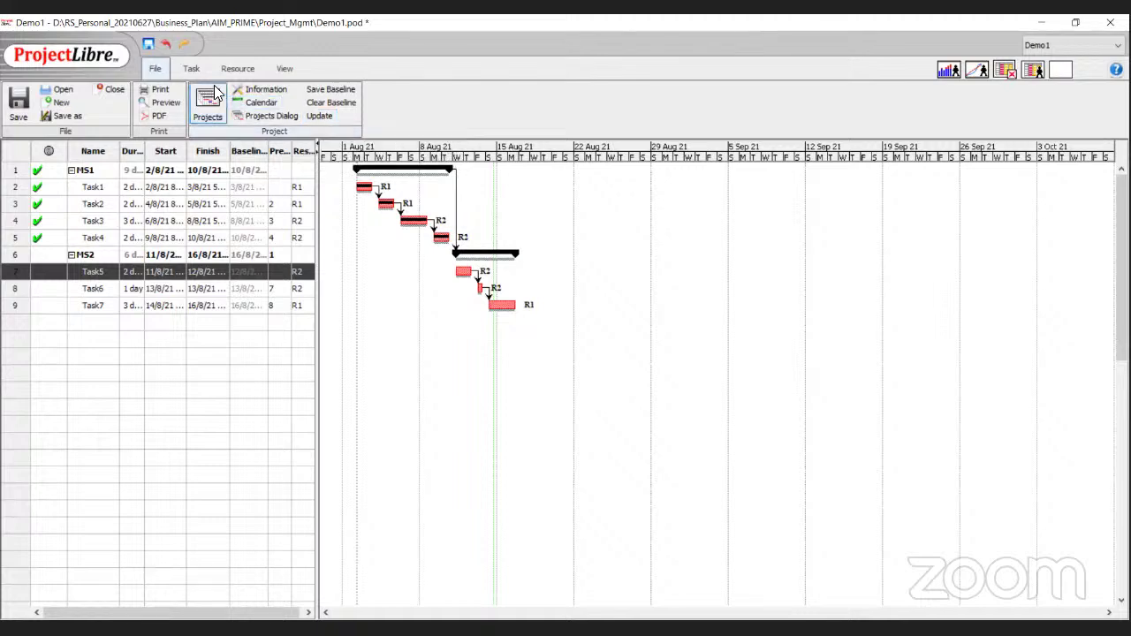
left_click(192, 68)
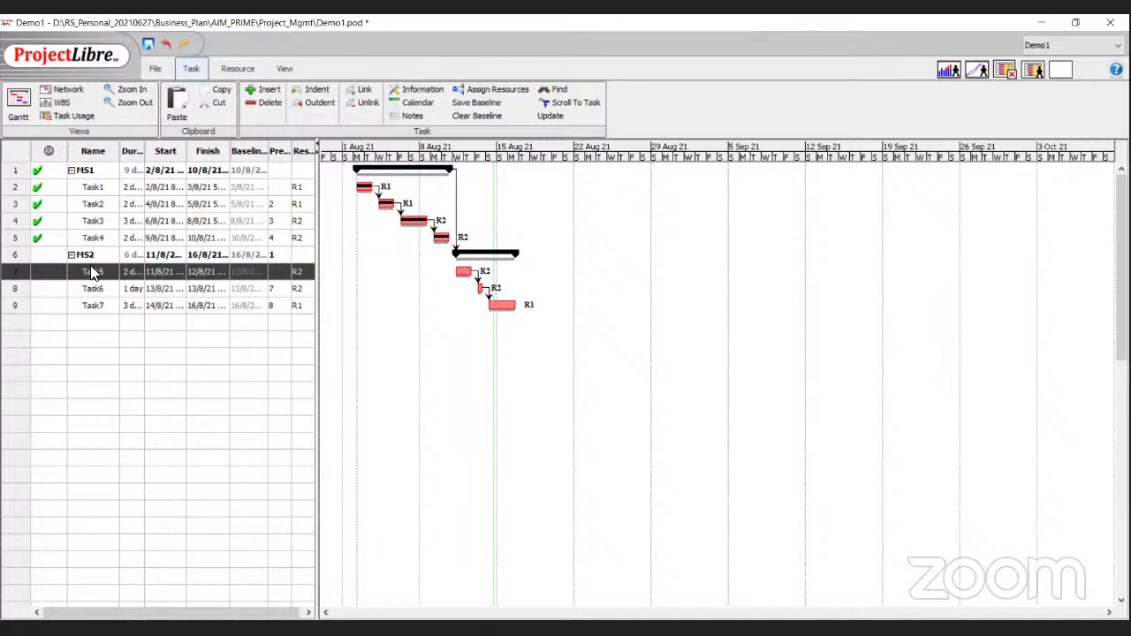
left_click(552, 117)
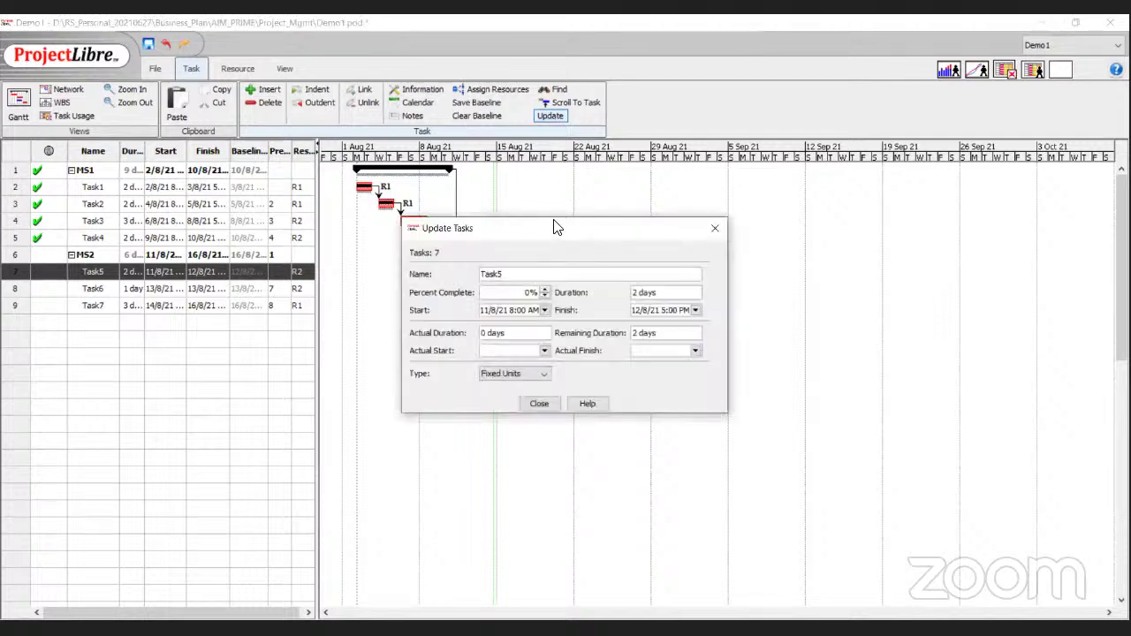
left_click_drag(553, 228, 558, 183)
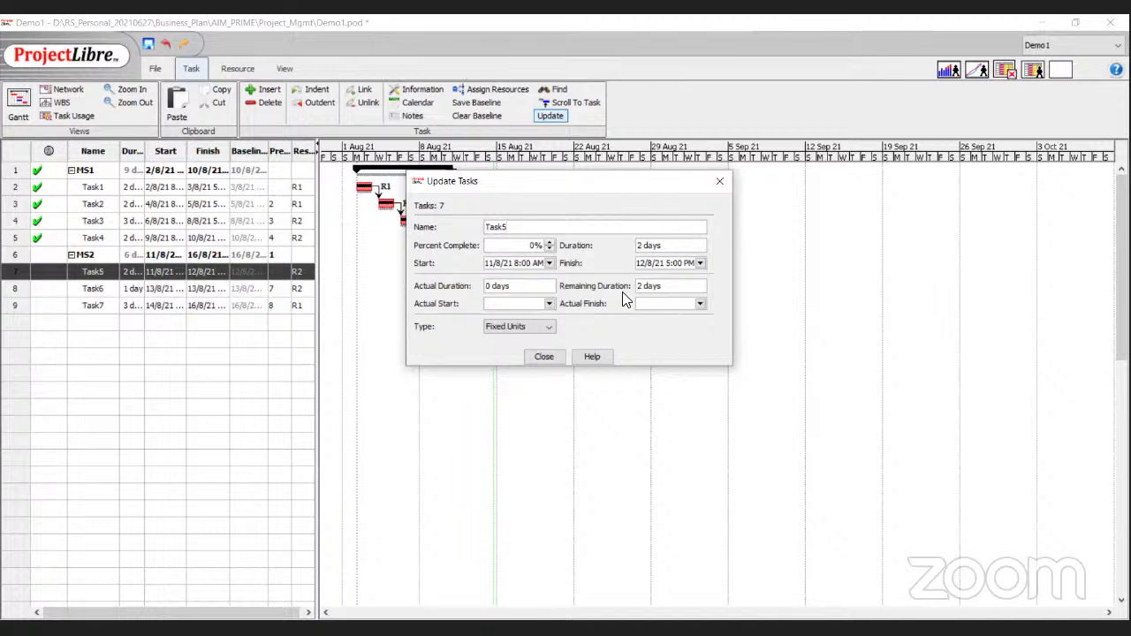
left_click(550, 357)
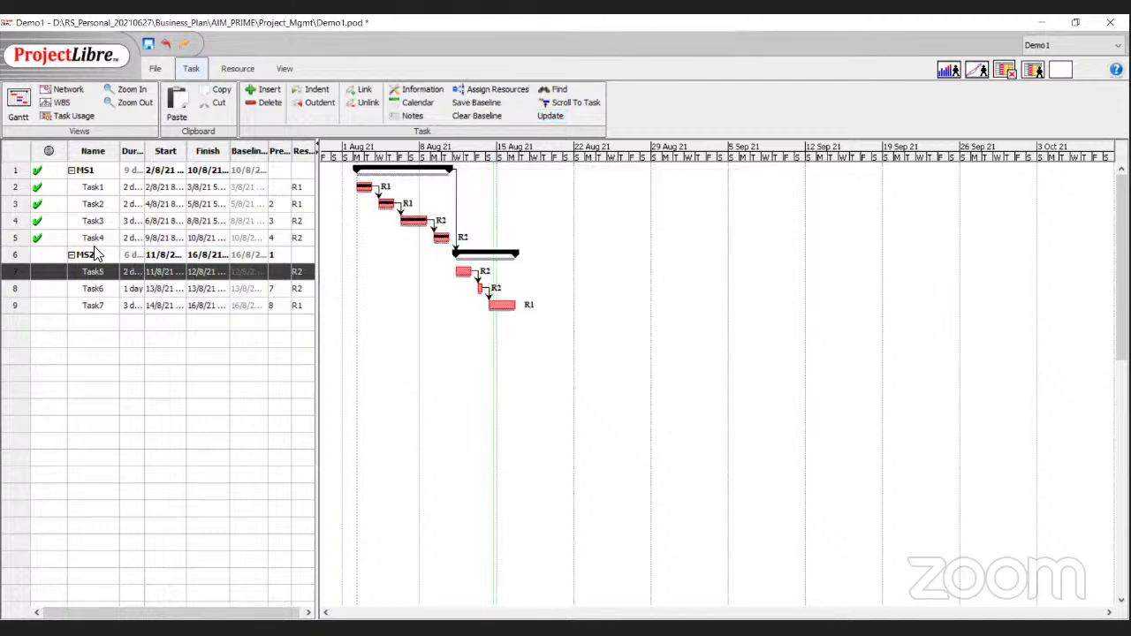
Review the task update details of the MS1 summary task.
left_click(15, 173)
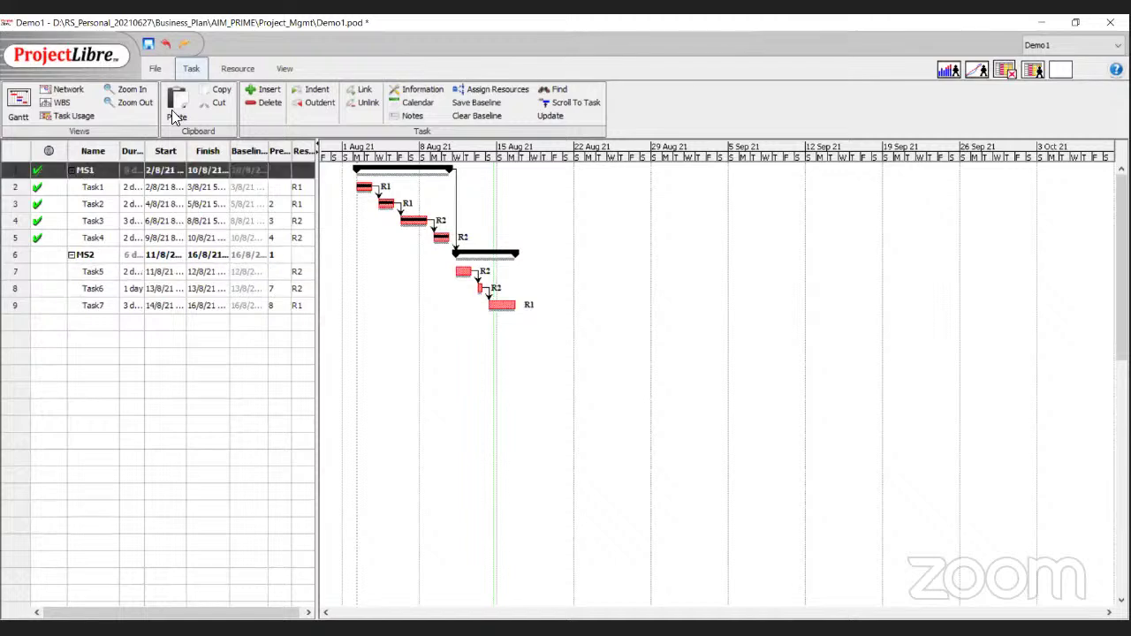
left_click(544, 115)
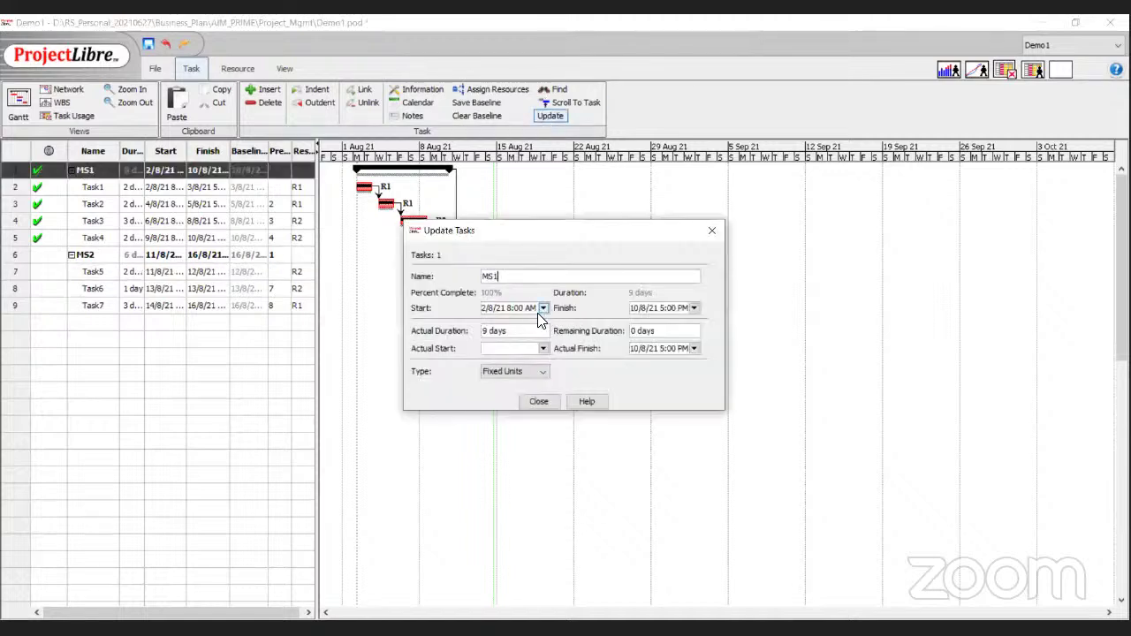
left_click(546, 402)
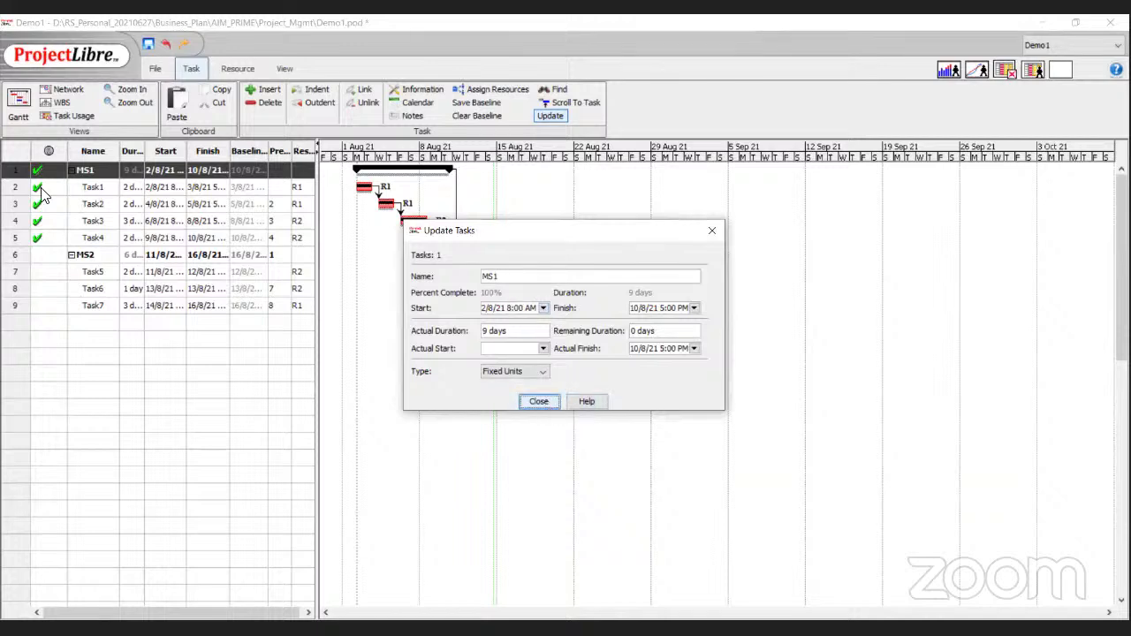
Set Task4's percent complete to 0% in its task update details.
left_click(22, 239)
left_click(551, 117)
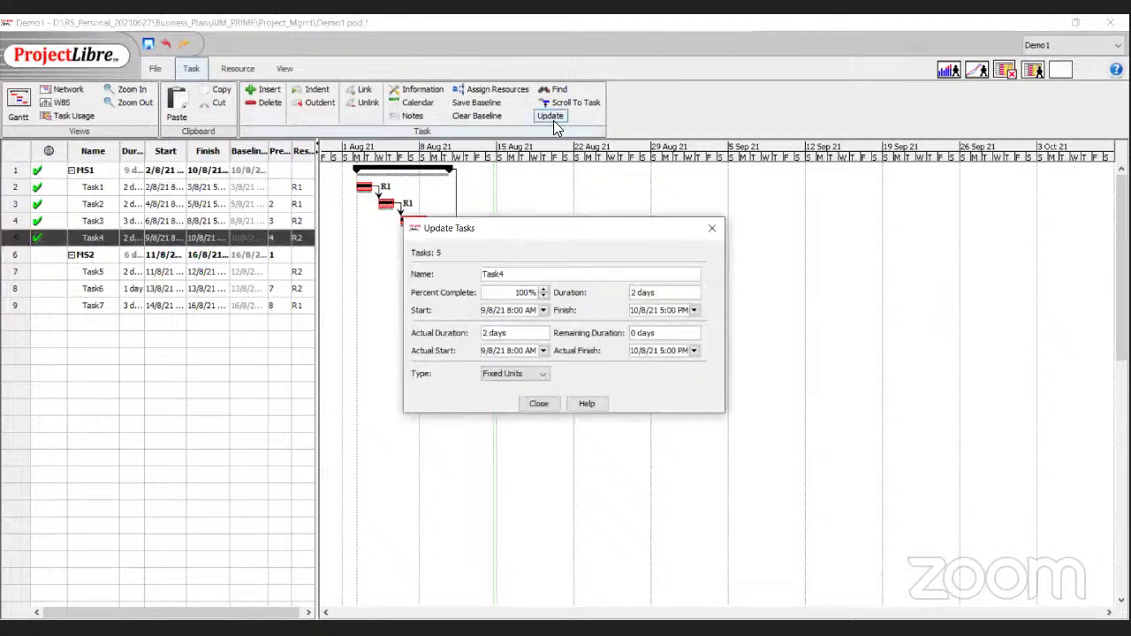
left_click(543, 298)
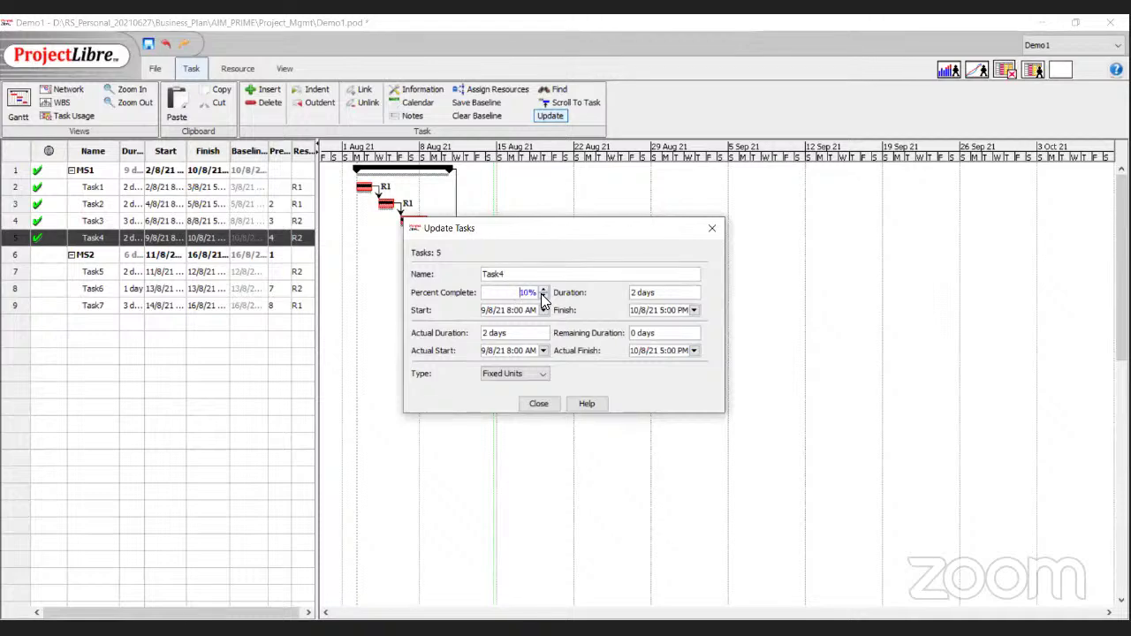
left_click(536, 405)
Set Task3's percent complete to 0% in its task update details.
left_click(12, 222)
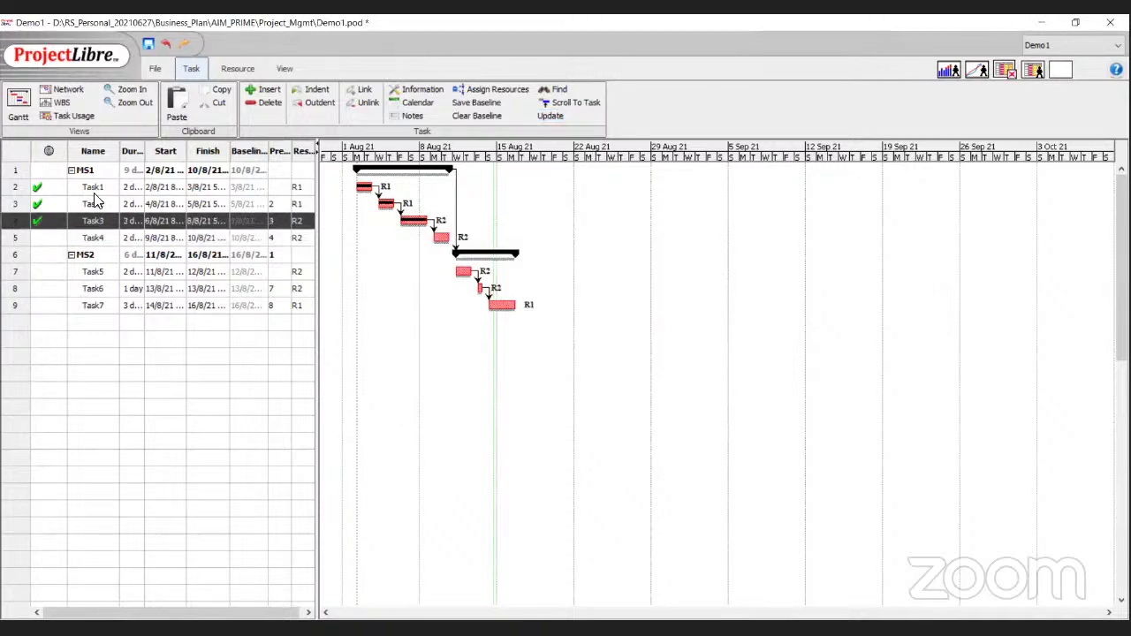
left_click(549, 115)
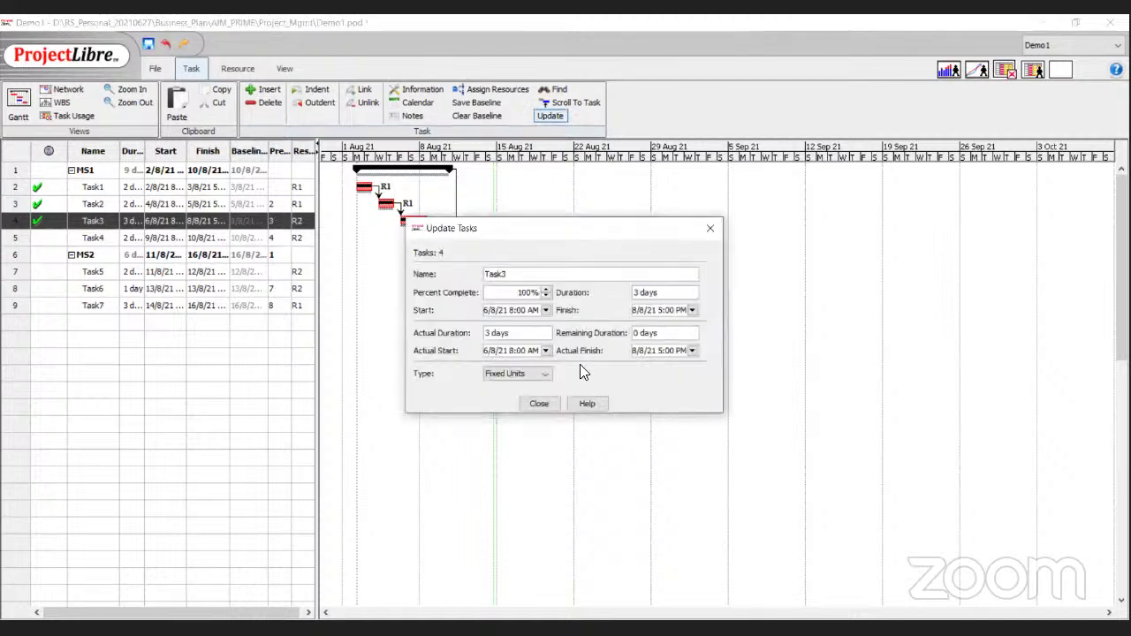
left_click(548, 293)
type("0")
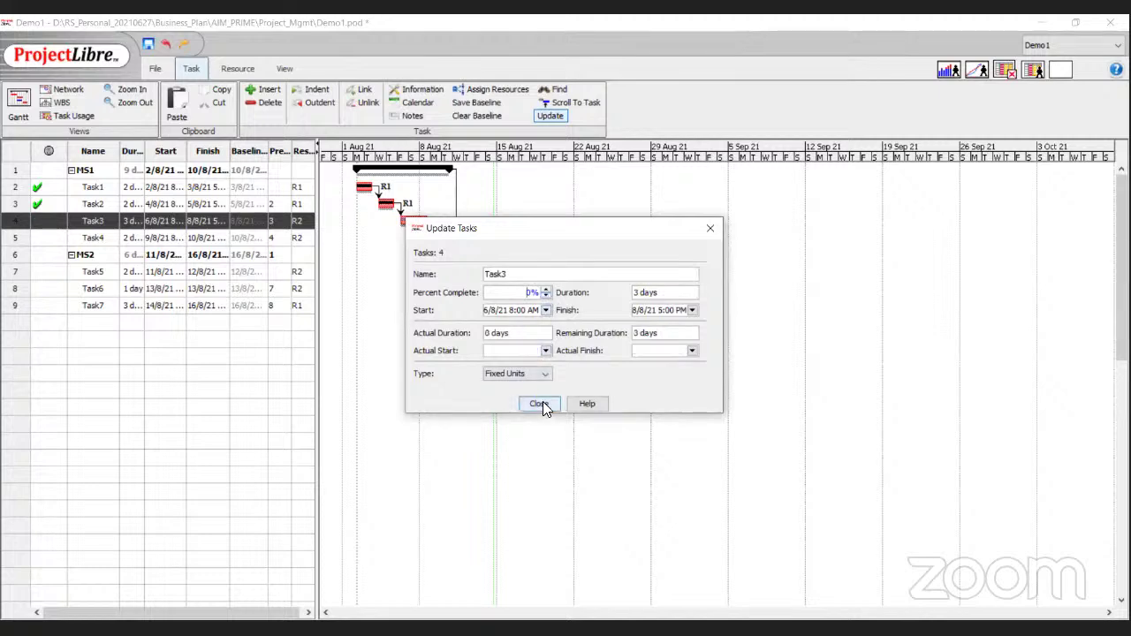
left_click(540, 403)
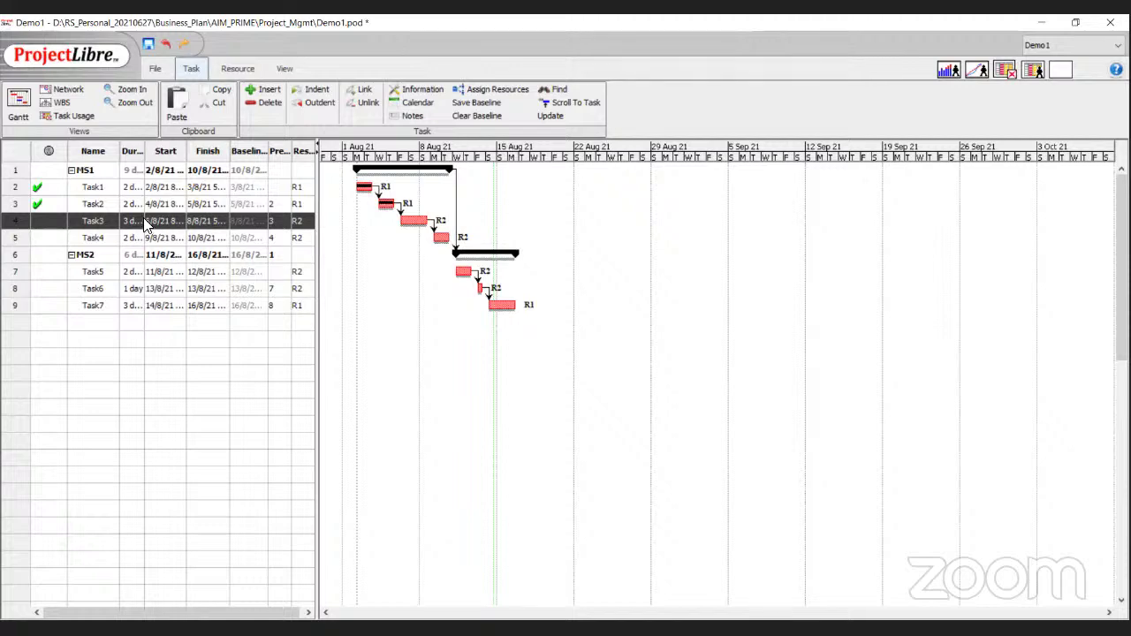
Record Task3's actual start as 6 August 2021 and its actual finish as 10 August 2021.
left_click(543, 119)
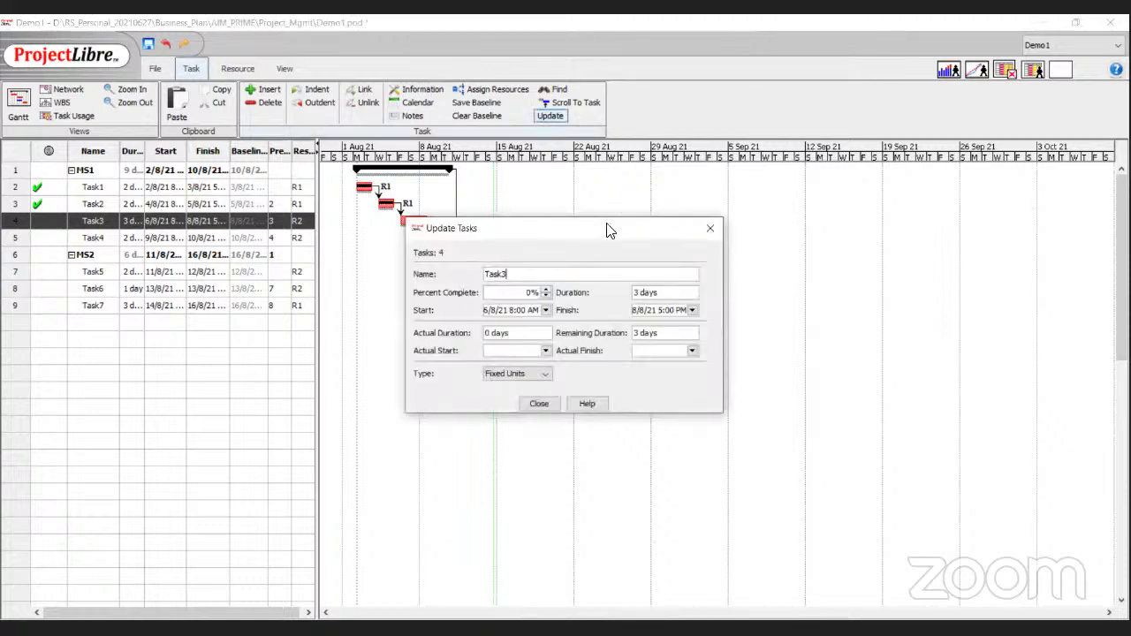
left_click_drag(608, 230, 760, 155)
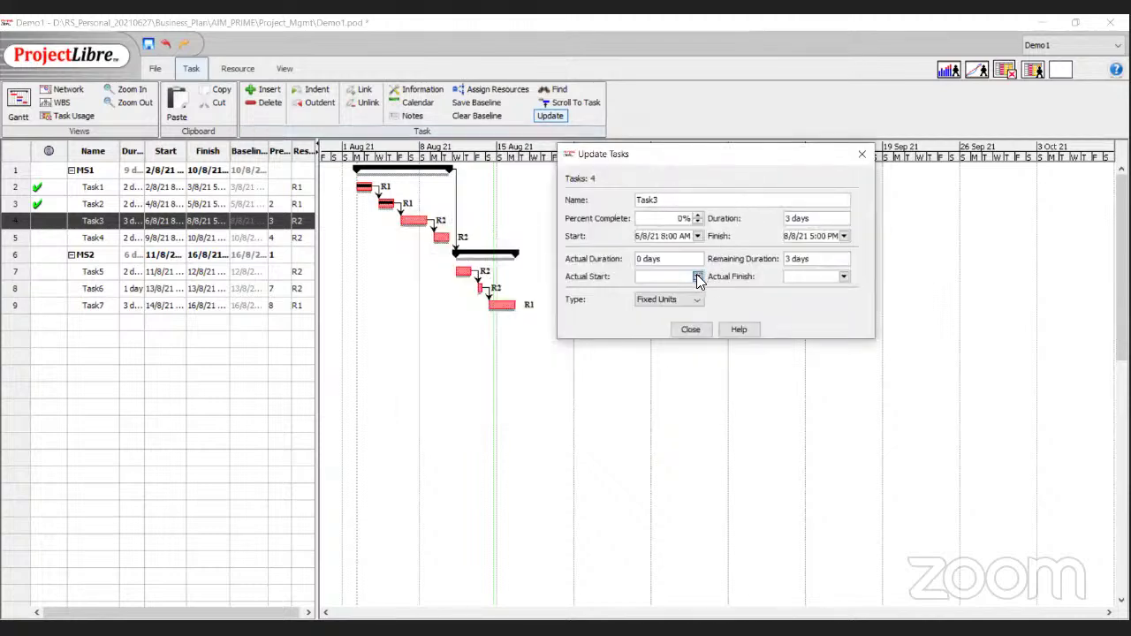
left_click(697, 276)
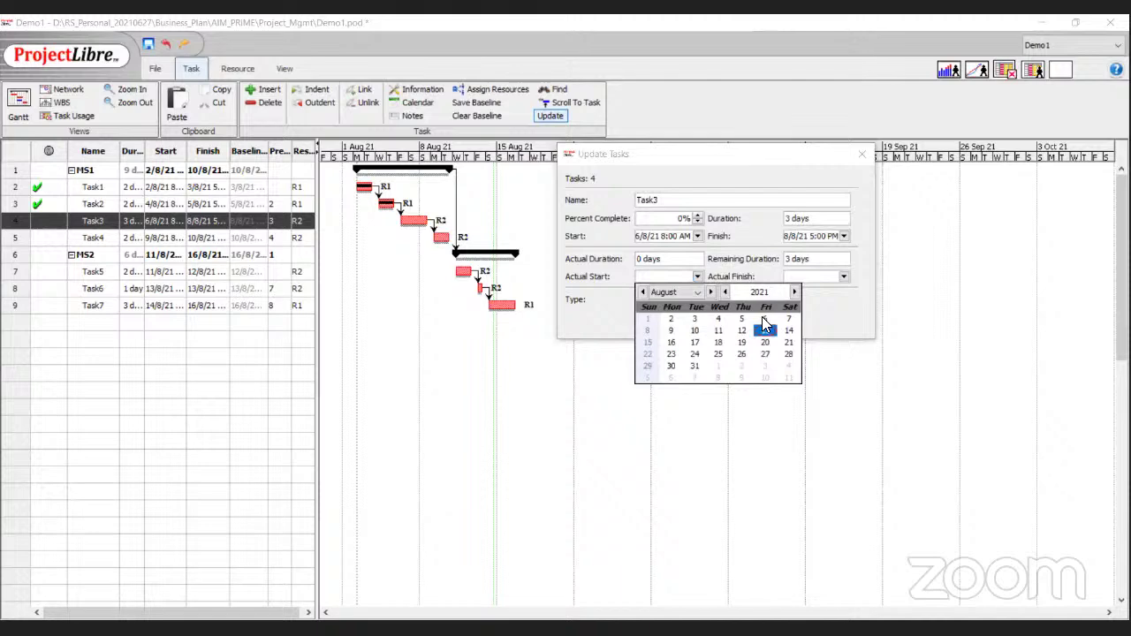
left_click(762, 318)
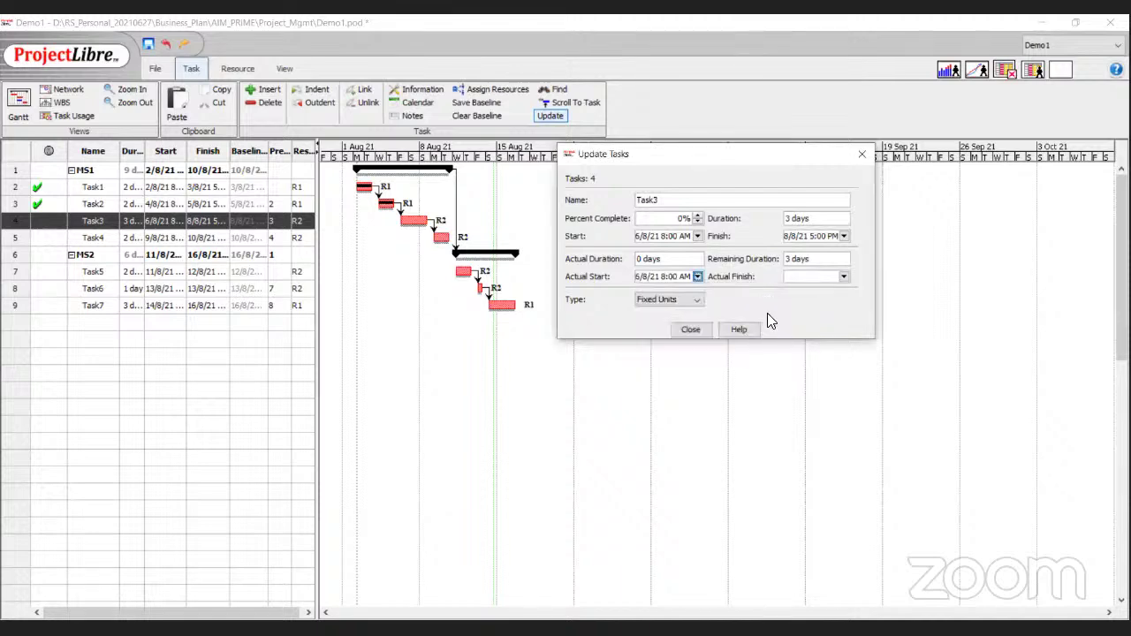
left_click(842, 276)
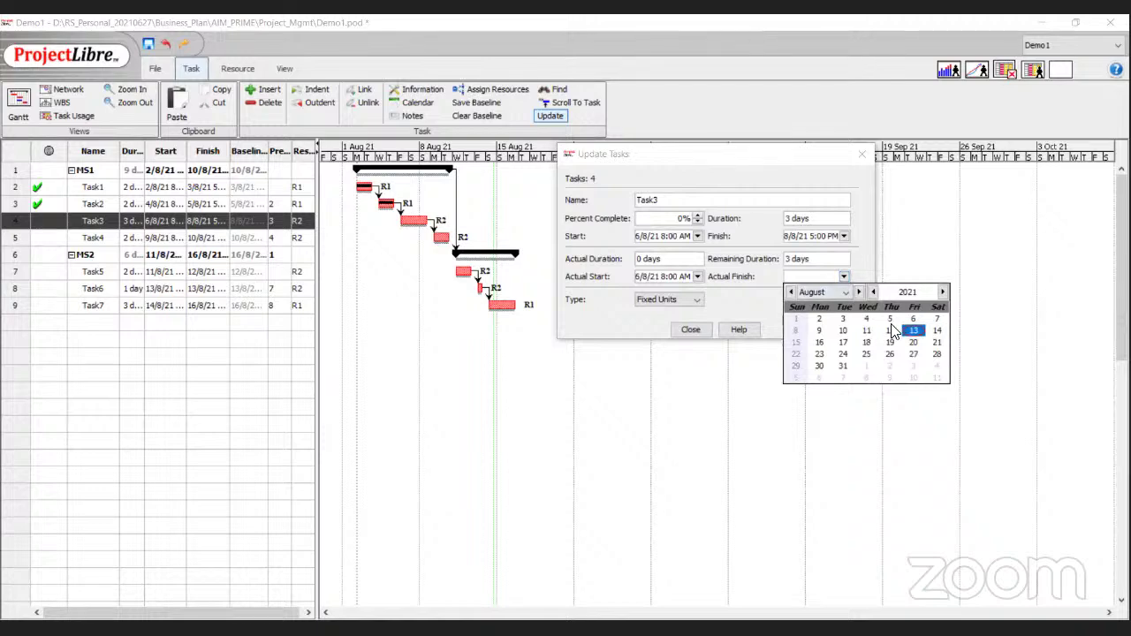
left_click(843, 332)
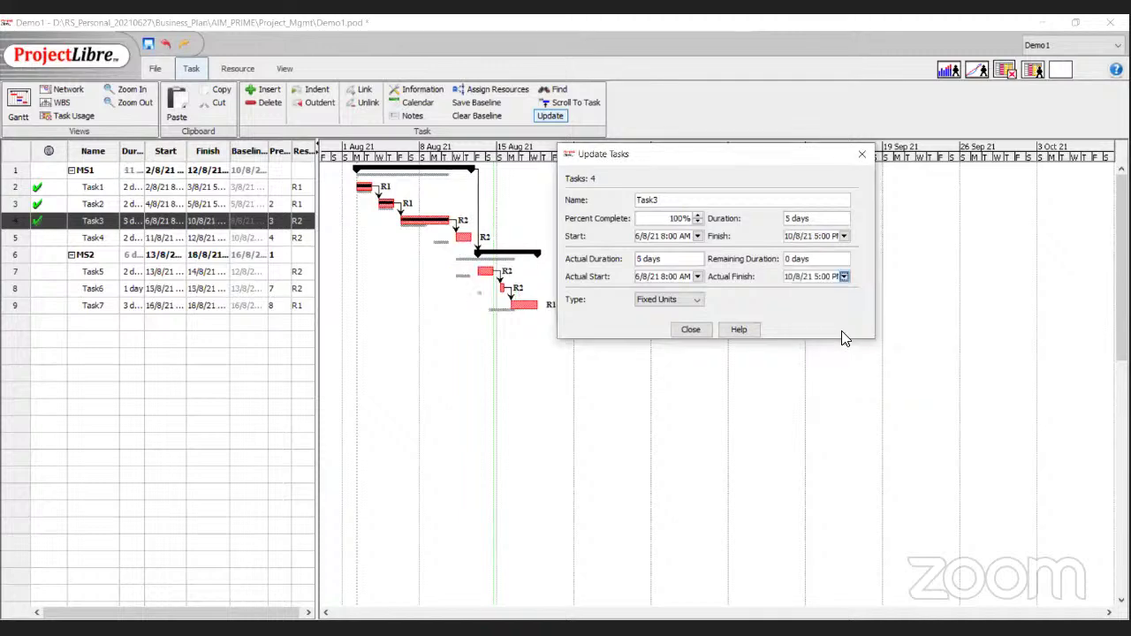
left_click(688, 329)
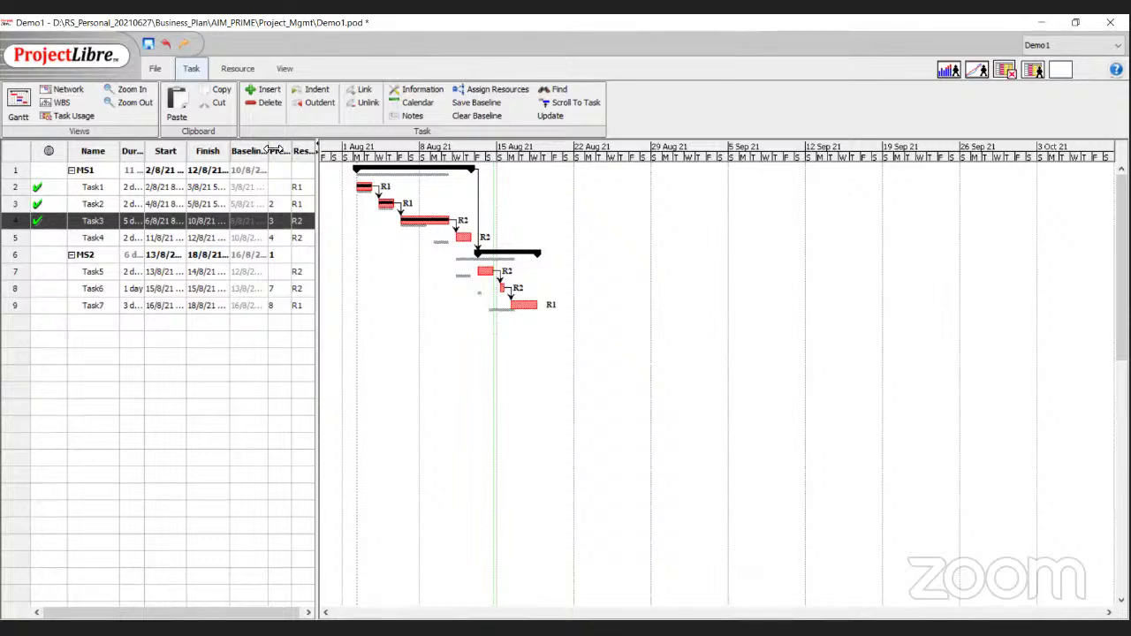
Widen the task table's Baseline column slightly and look through the baseline fields available for a new column without inserting one.
mouse_move(274, 150)
left_mouse_down()
mouse_move(297, 150)
mouse_move(279, 150)
left_mouse_up()
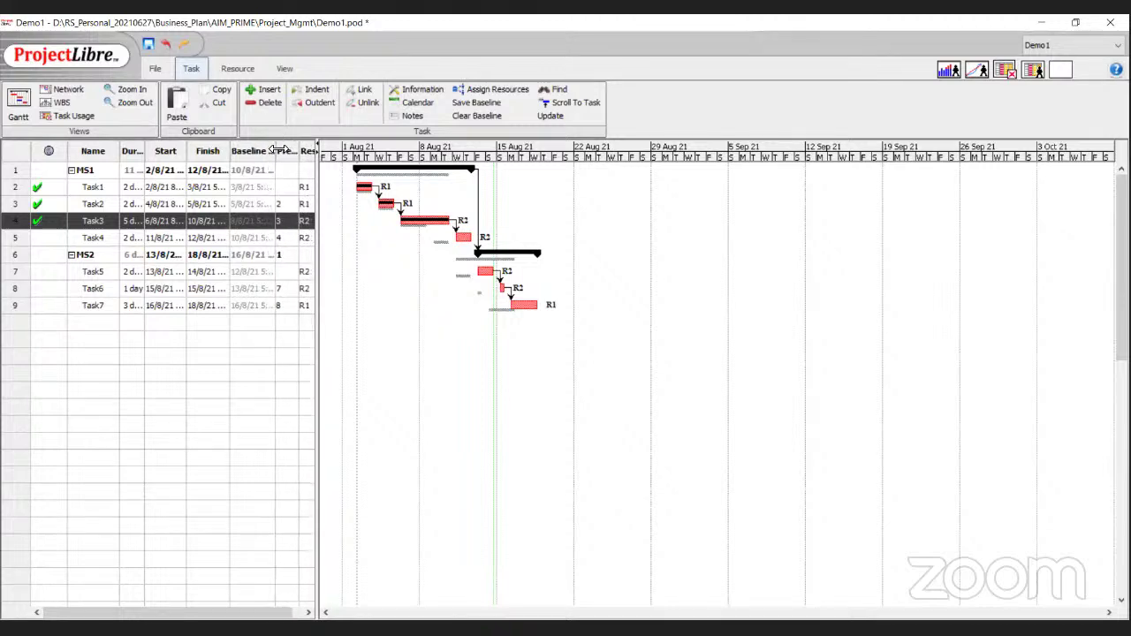
right_click(63, 154)
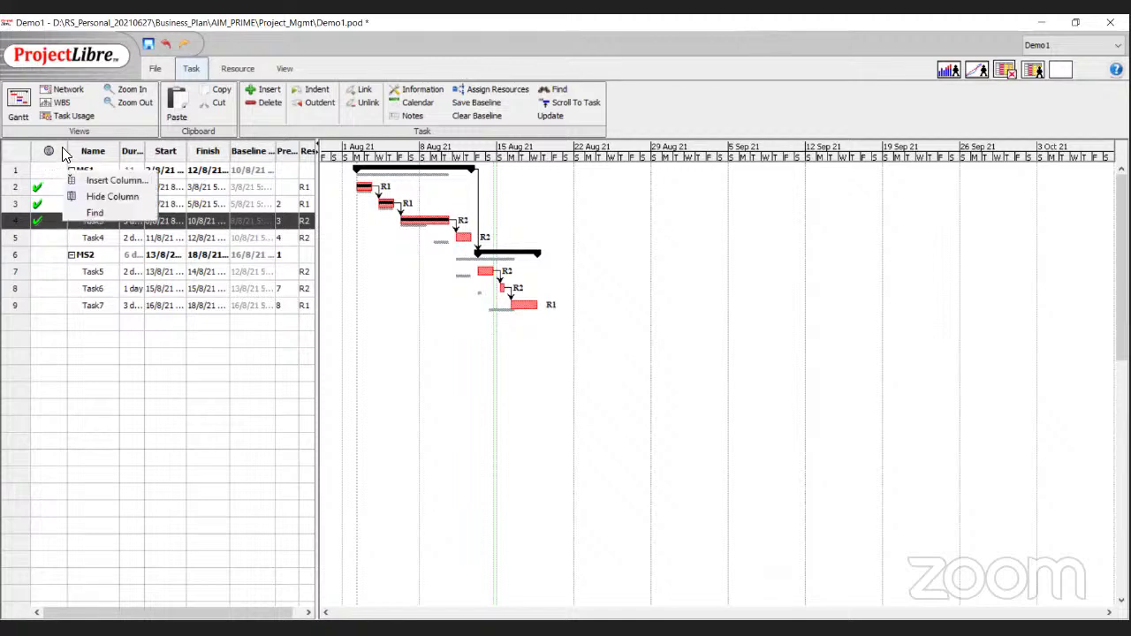
left_click(98, 181)
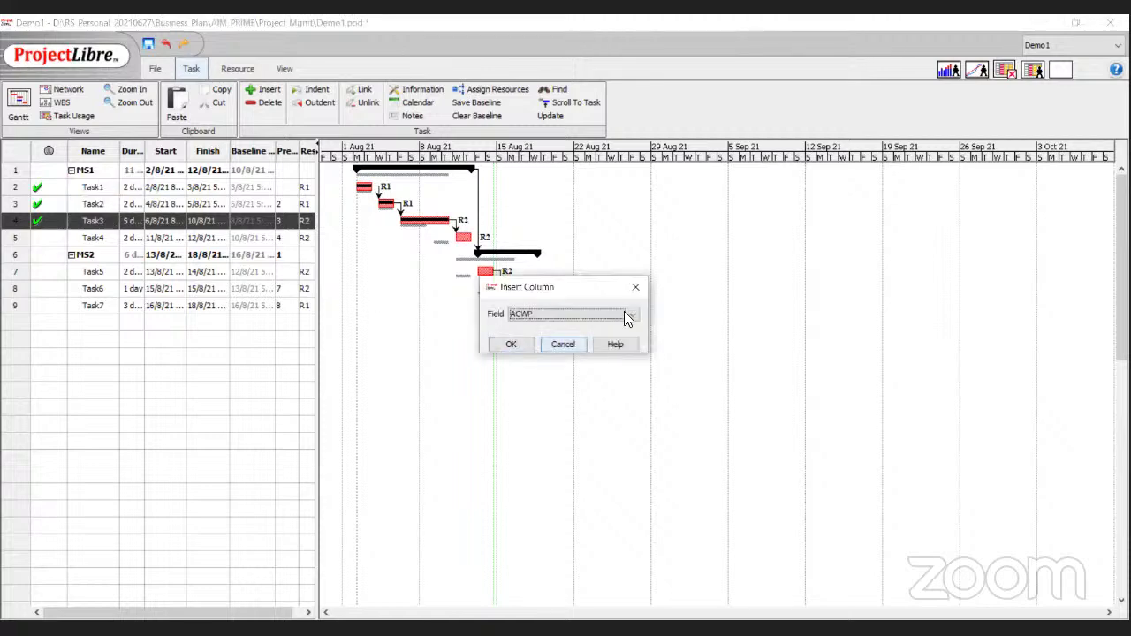
left_click(633, 315)
scroll(587, 369, "down", 3)
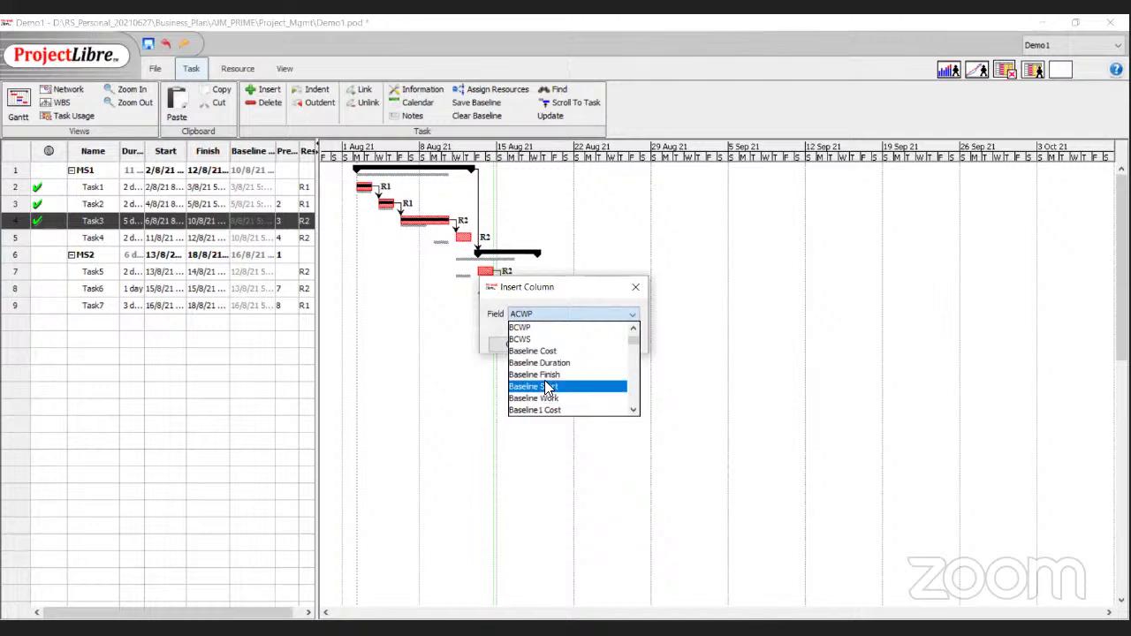
left_click(633, 290)
left_click(635, 287)
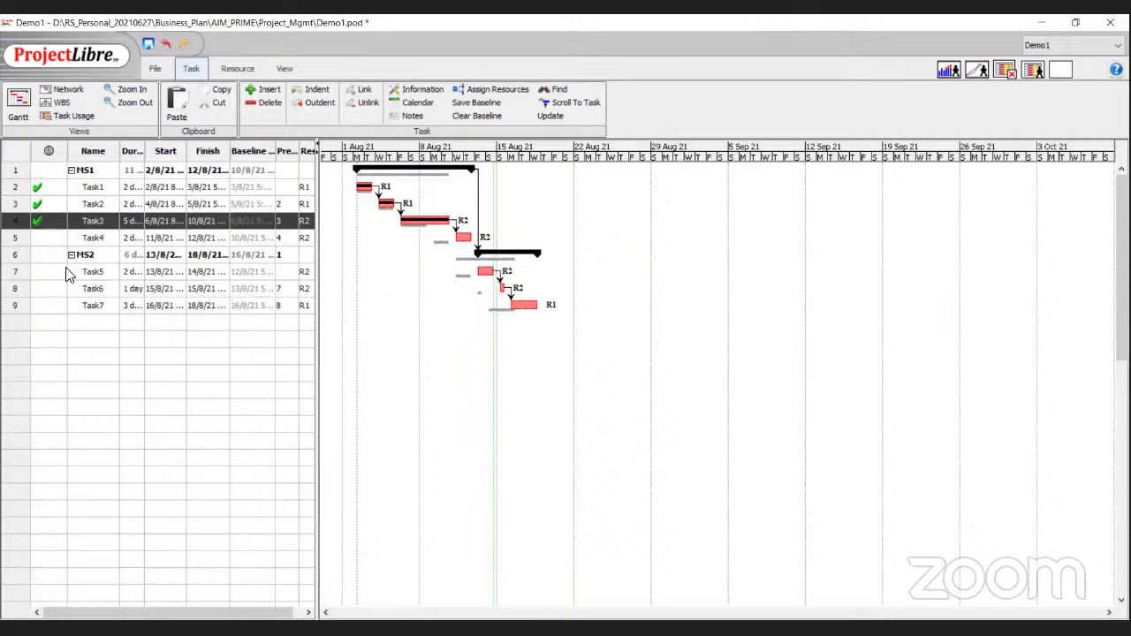
Compare the finish dates of Task5, Task6 and Task7 with their baseline dates in the task table.
left_click(21, 275)
left_click(20, 291)
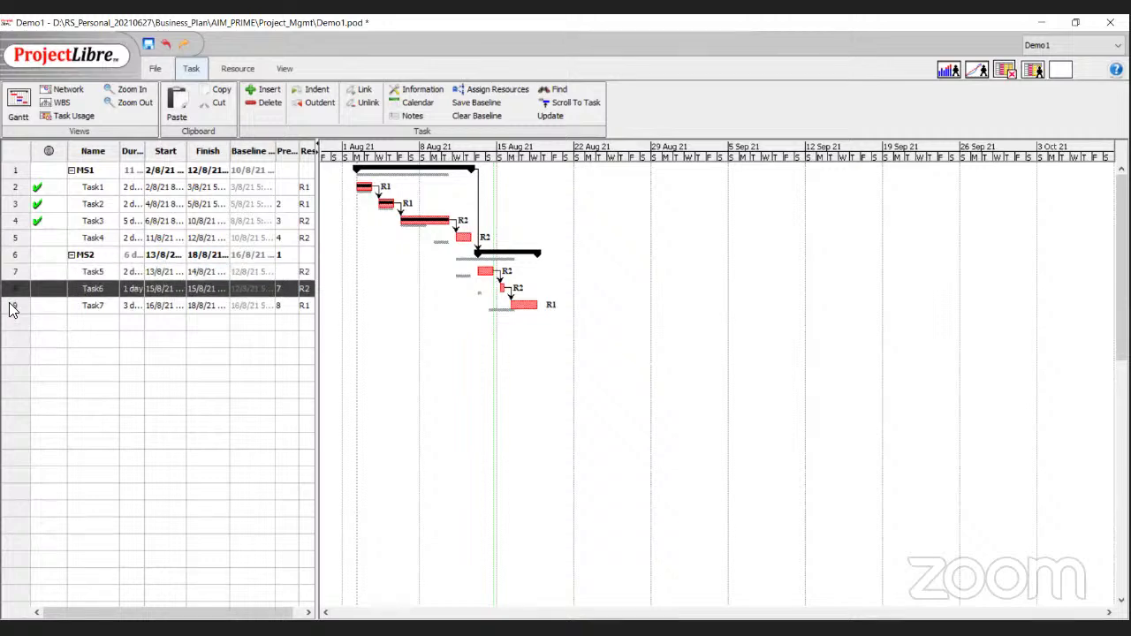
left_click(11, 308)
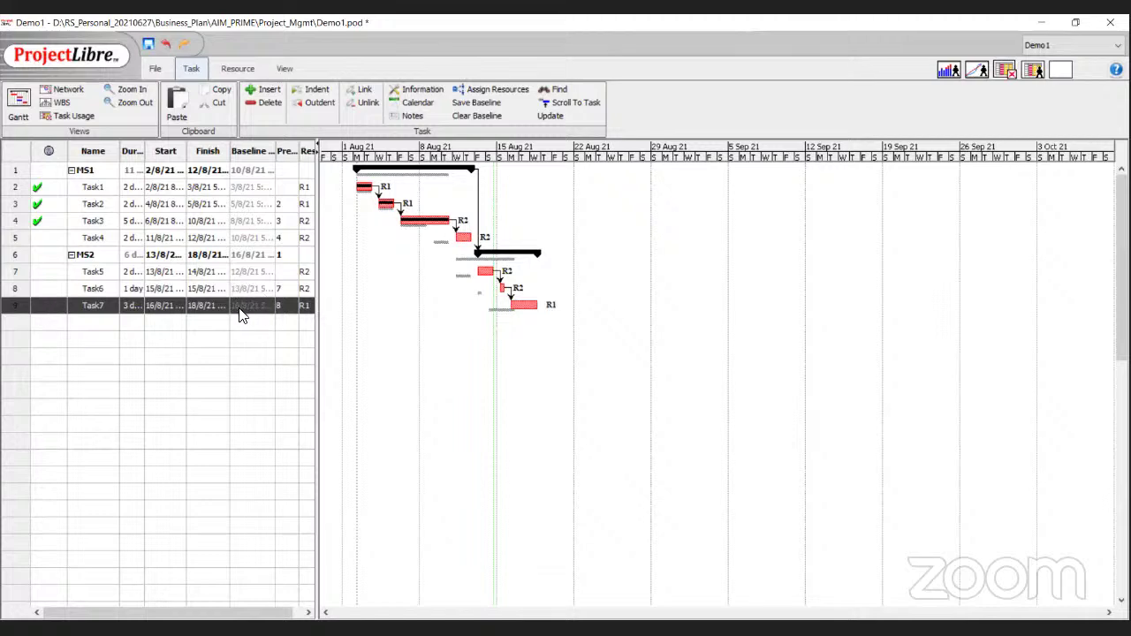
double_click(203, 313)
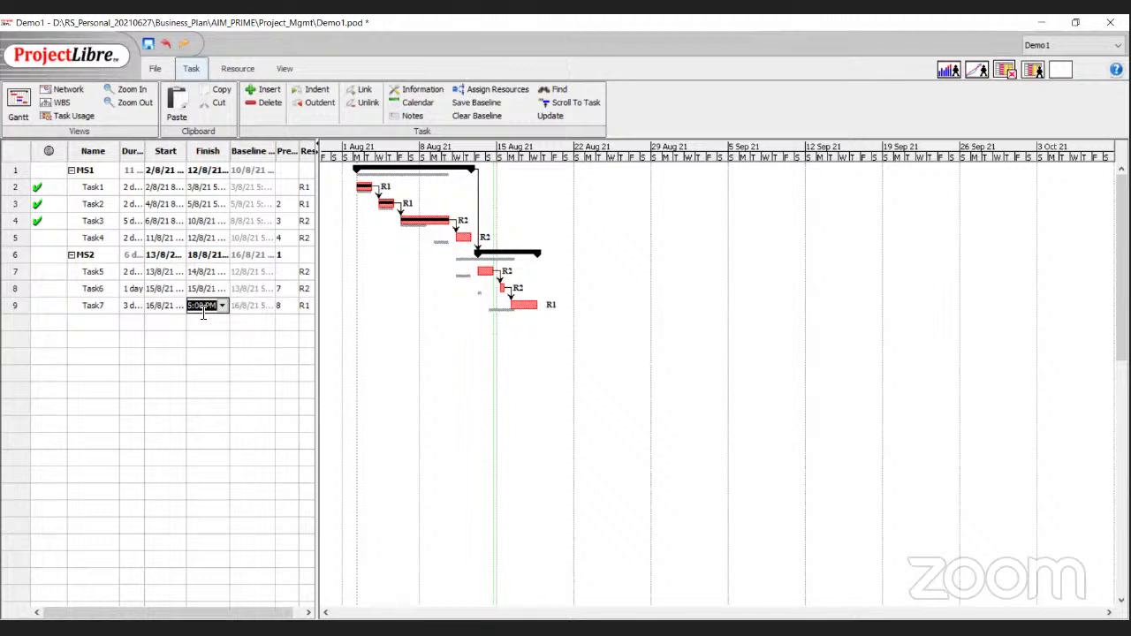
double_click(77, 339)
Record Task4's actual start as 11 August 2021 and its actual finish as 16 August 2021.
left_click(17, 244)
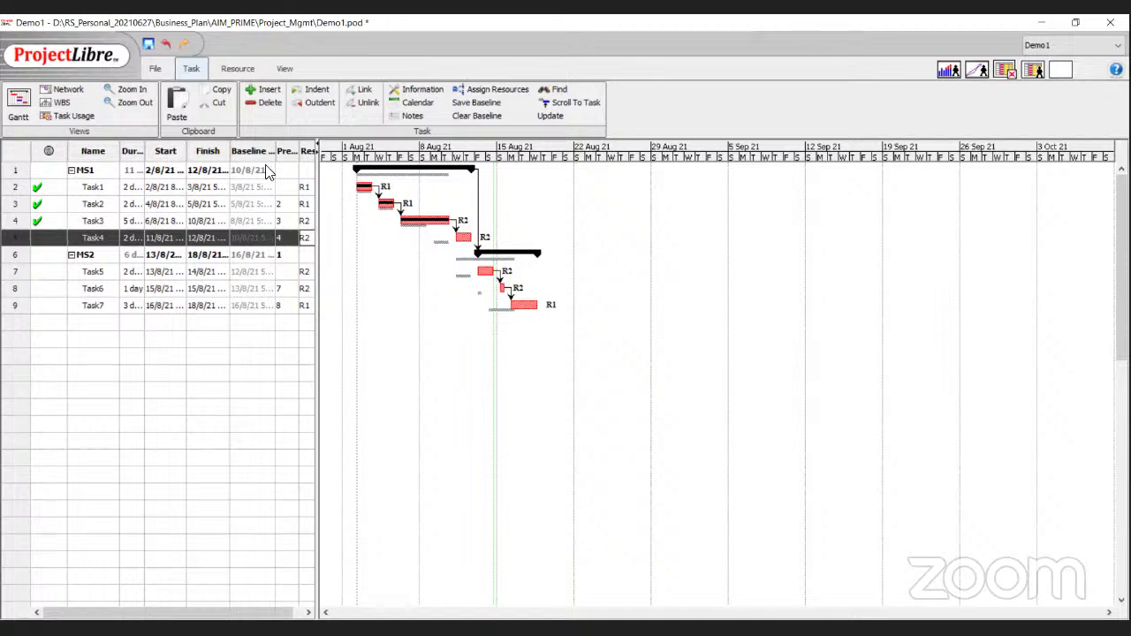
left_click(543, 118)
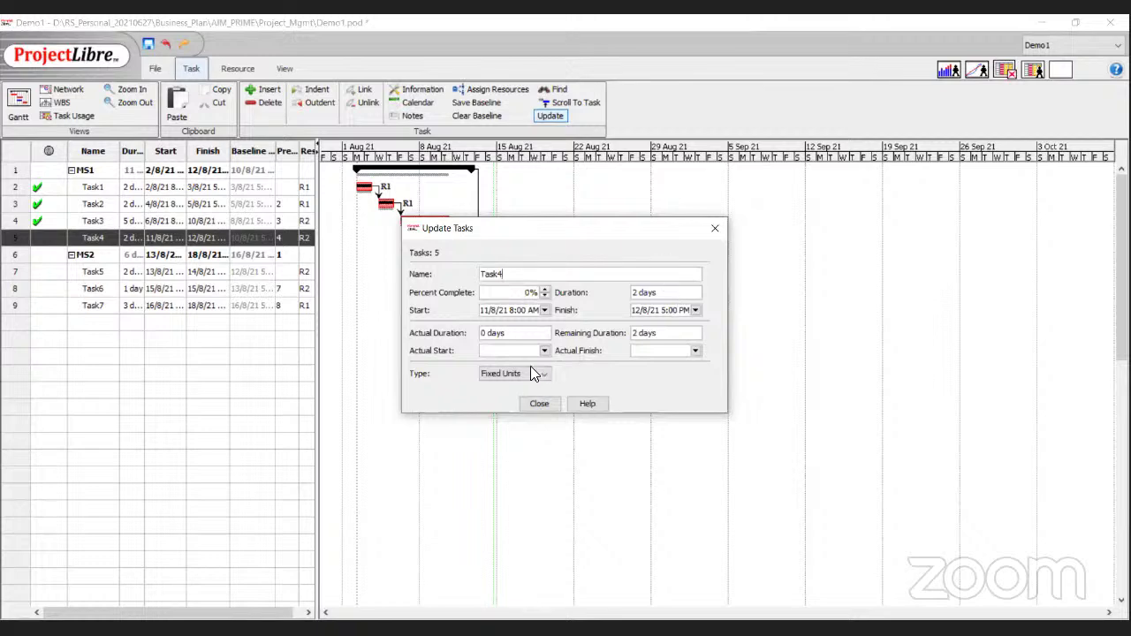
left_click(543, 351)
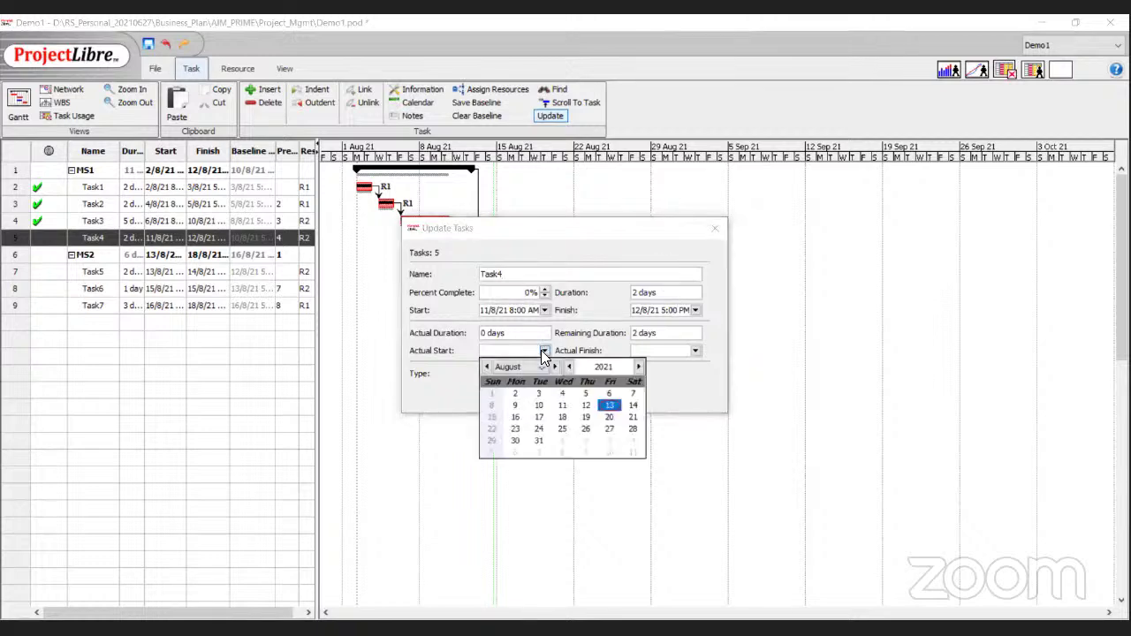
left_click(561, 406)
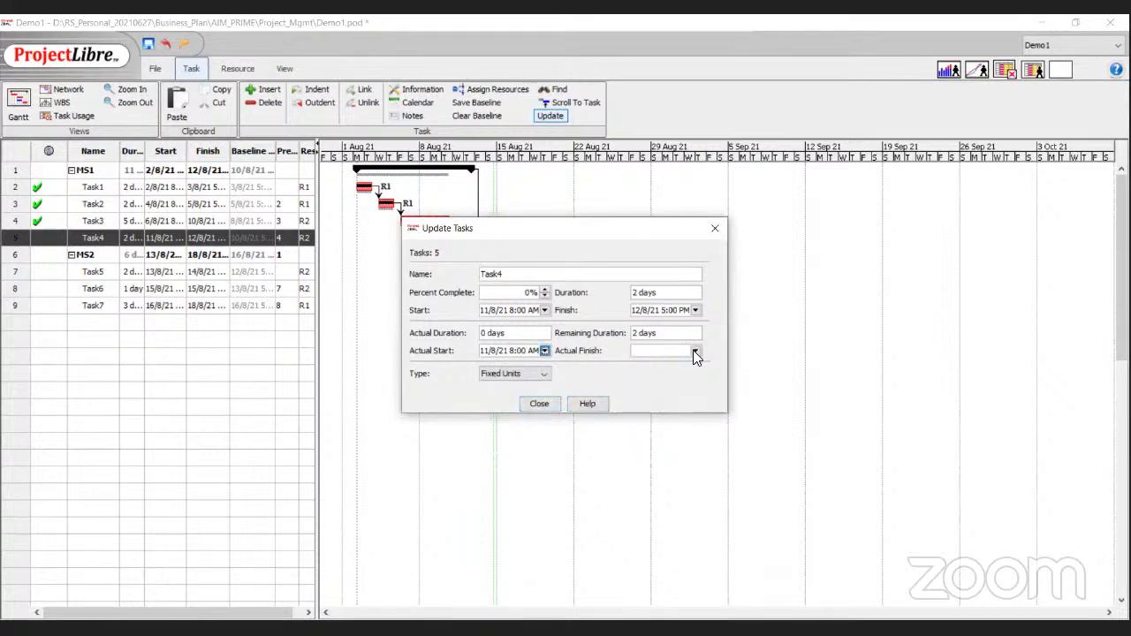
left_click(695, 352)
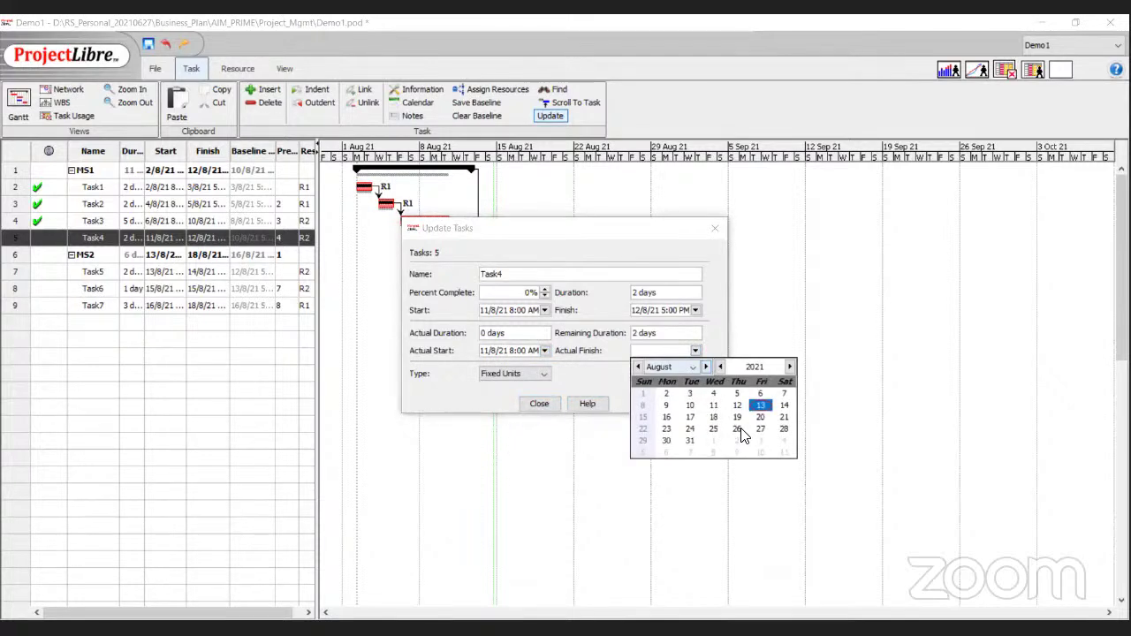
left_click(666, 418)
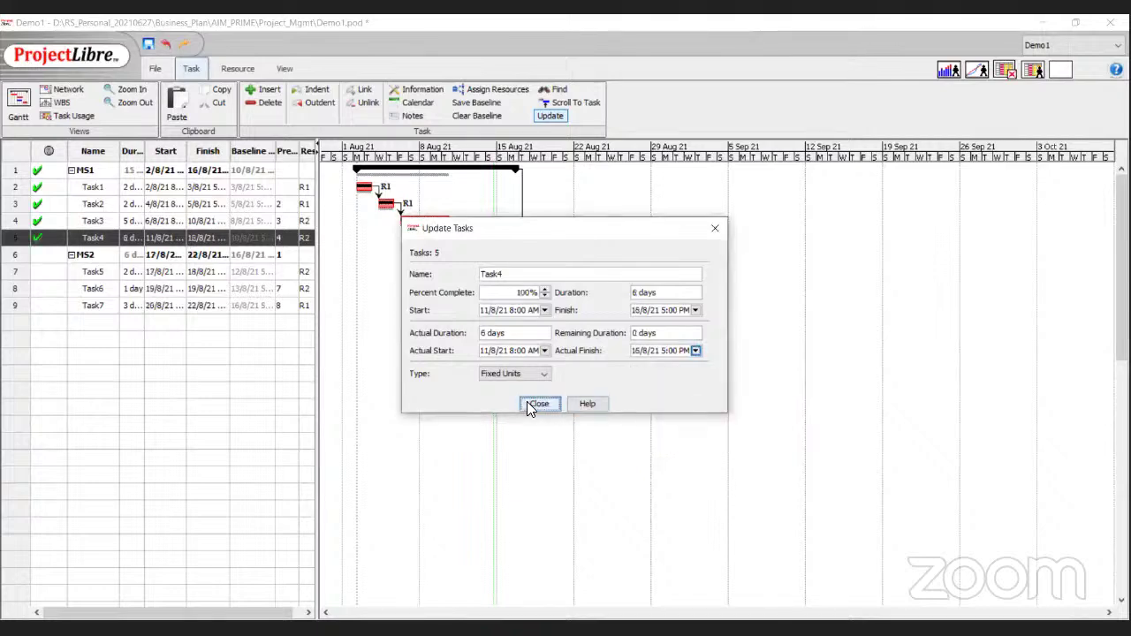
left_click(538, 404)
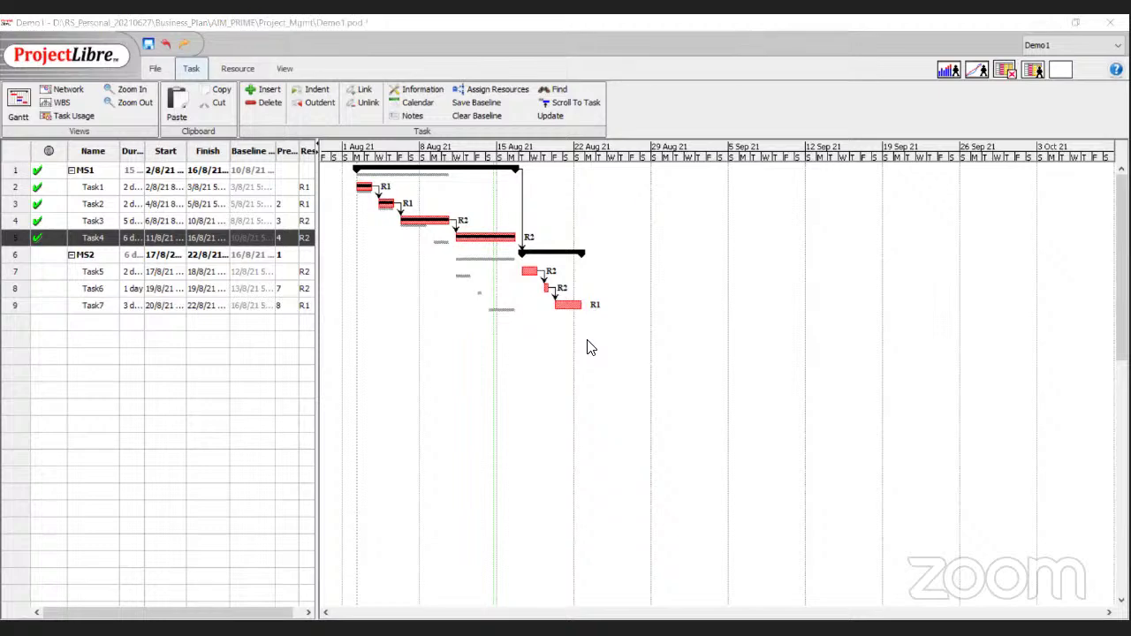
key("alt+Tab")
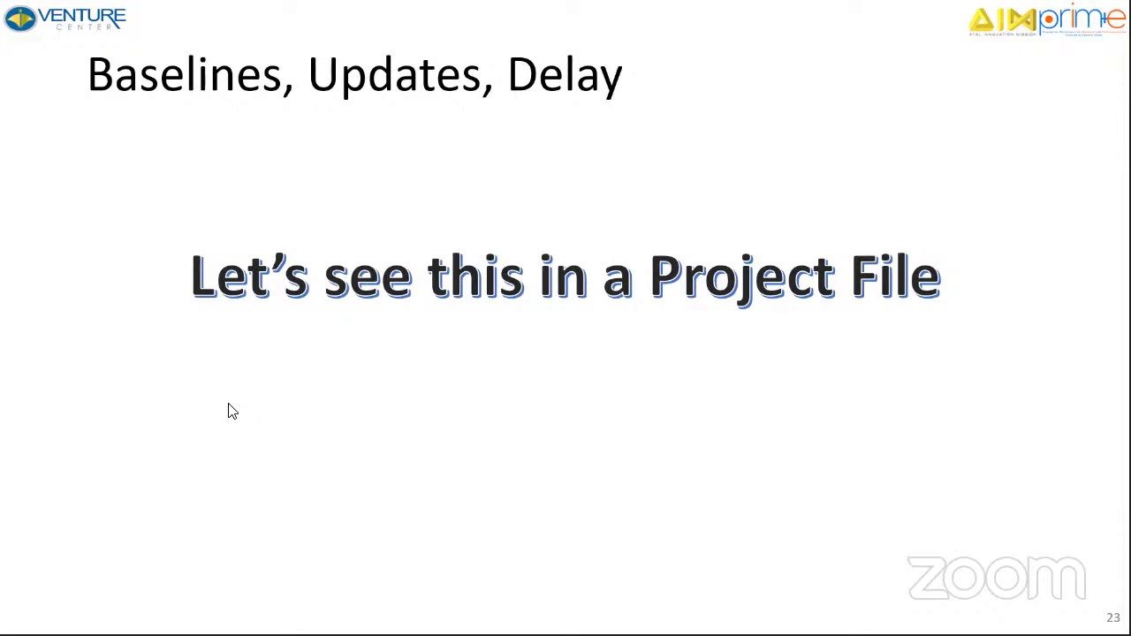
key("alt+Tab")
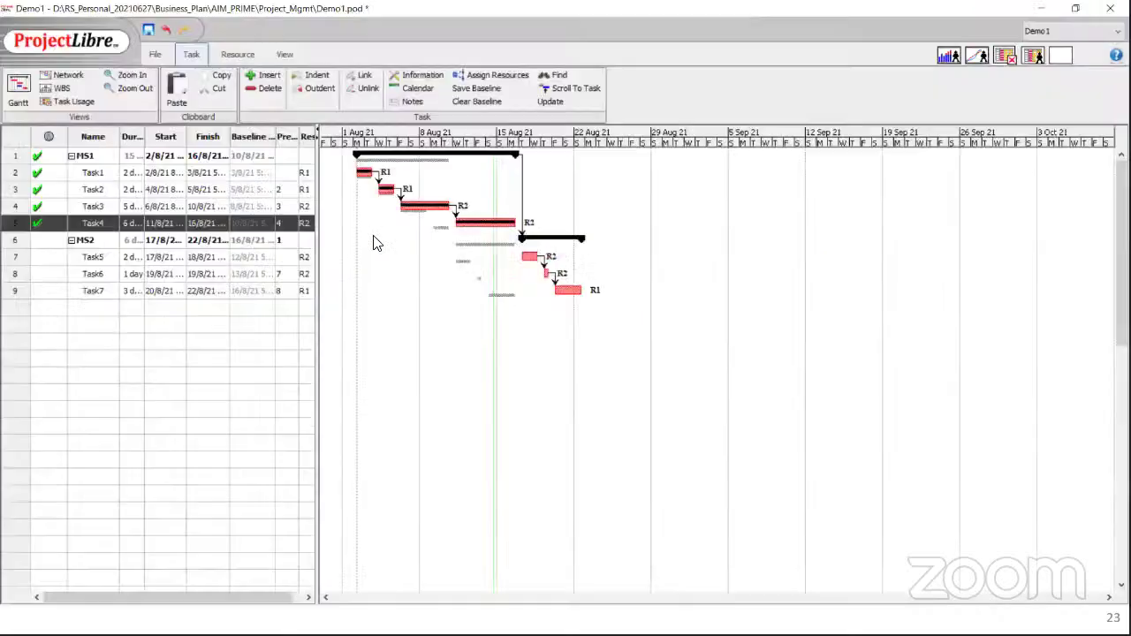
Look through the baseline slots offered for saving the entire project, up to Baseline 10, and cancel without saving.
left_click(495, 99)
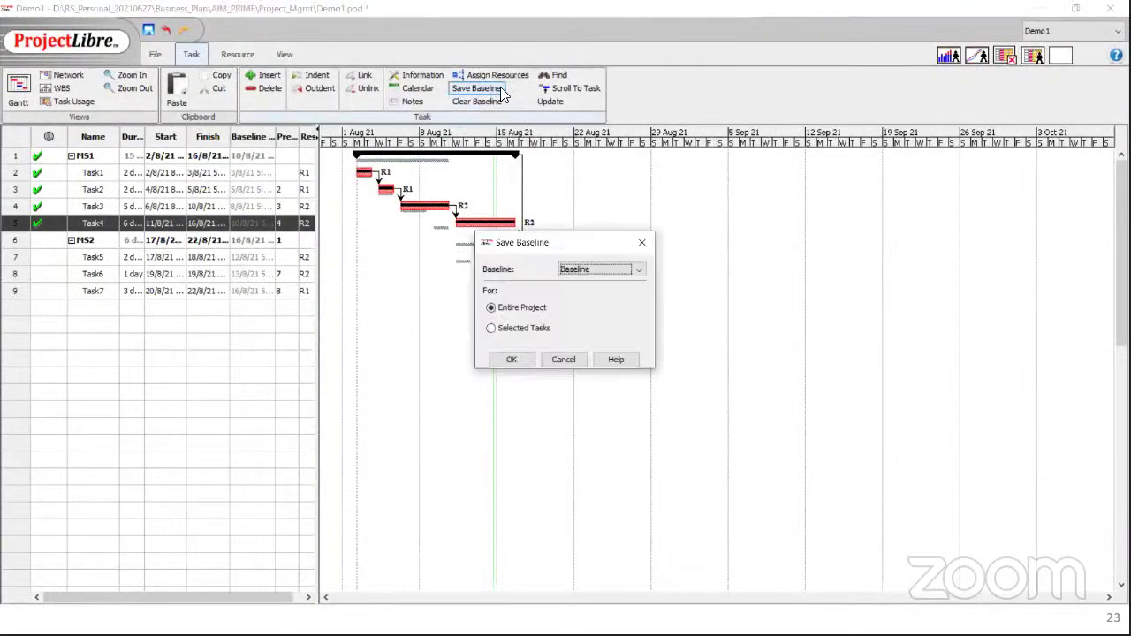
left_click(638, 274)
left_click_drag(638, 287, 637, 343)
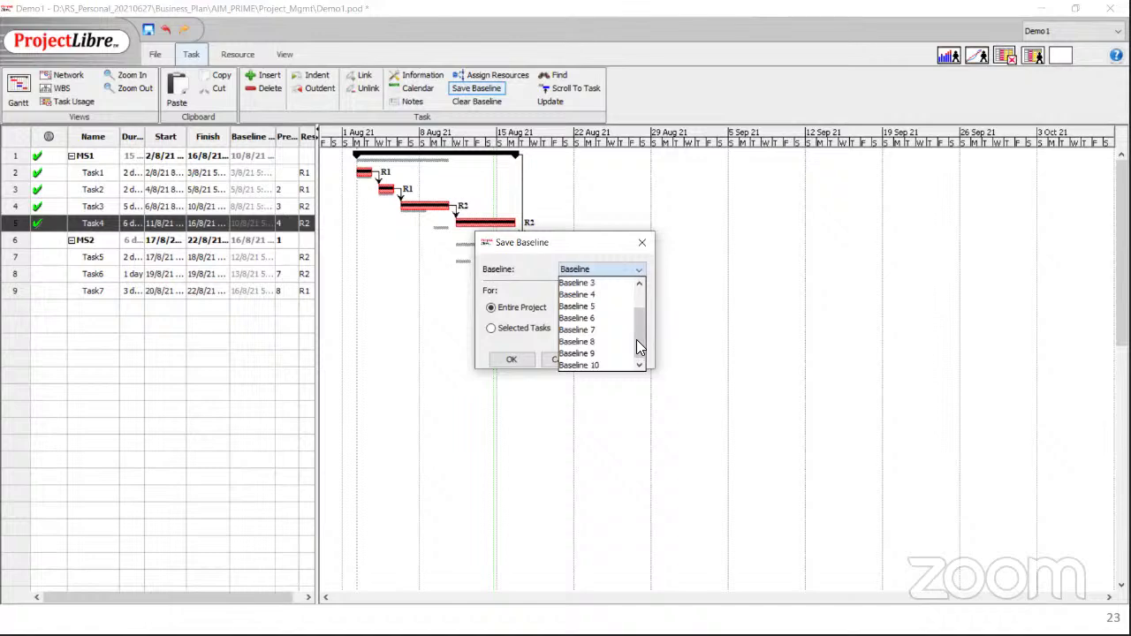
left_click(642, 244)
left_click(641, 244)
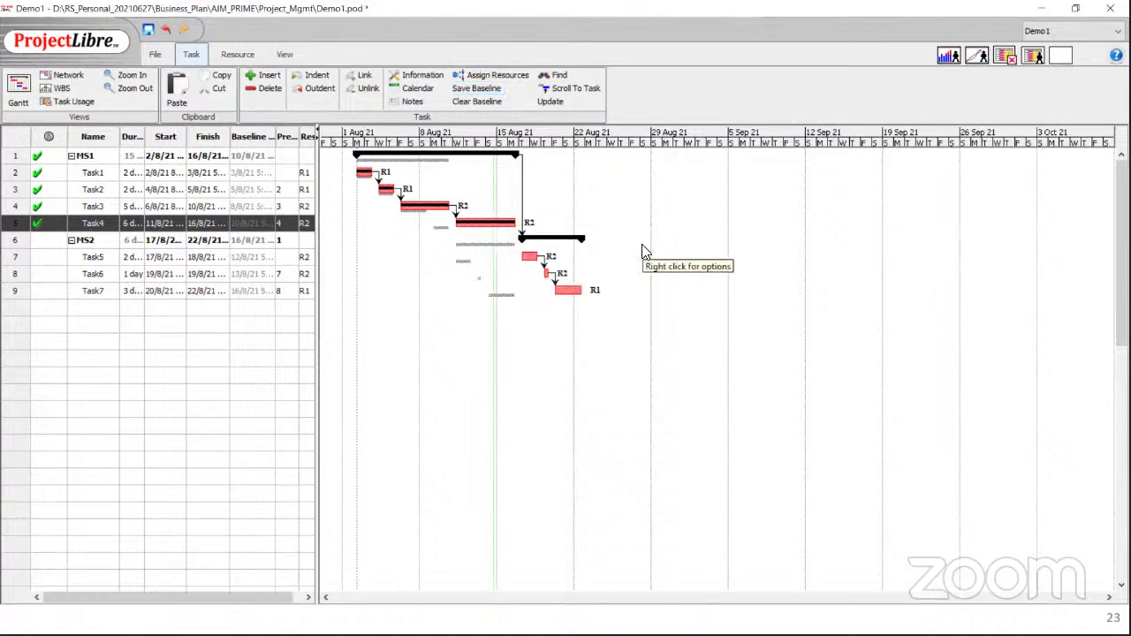
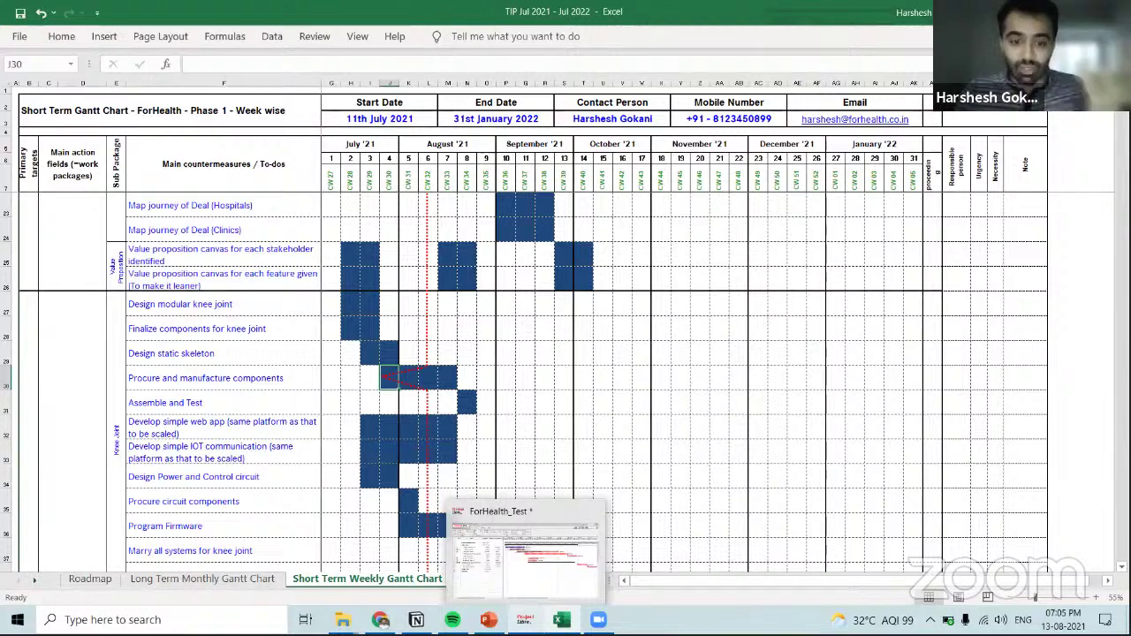
Switch to the ForHealth_Test project and examine the subtasks and schedule of Knee Joint and Design Power and Control Circuit.
left_click(525, 547)
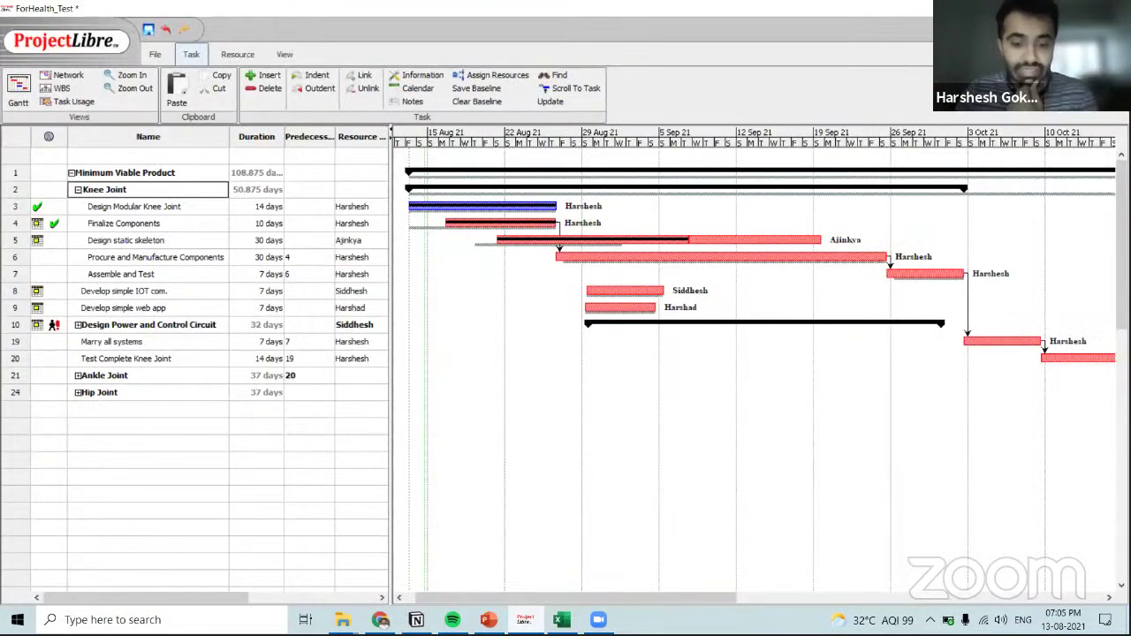
double_click(137, 173)
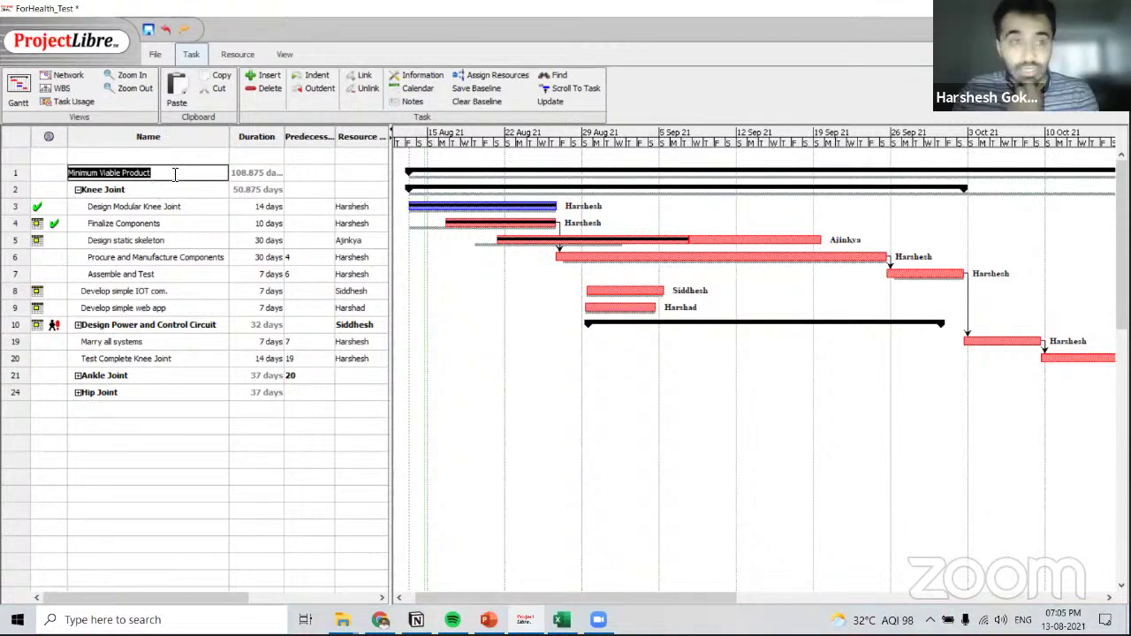
left_click(78, 190)
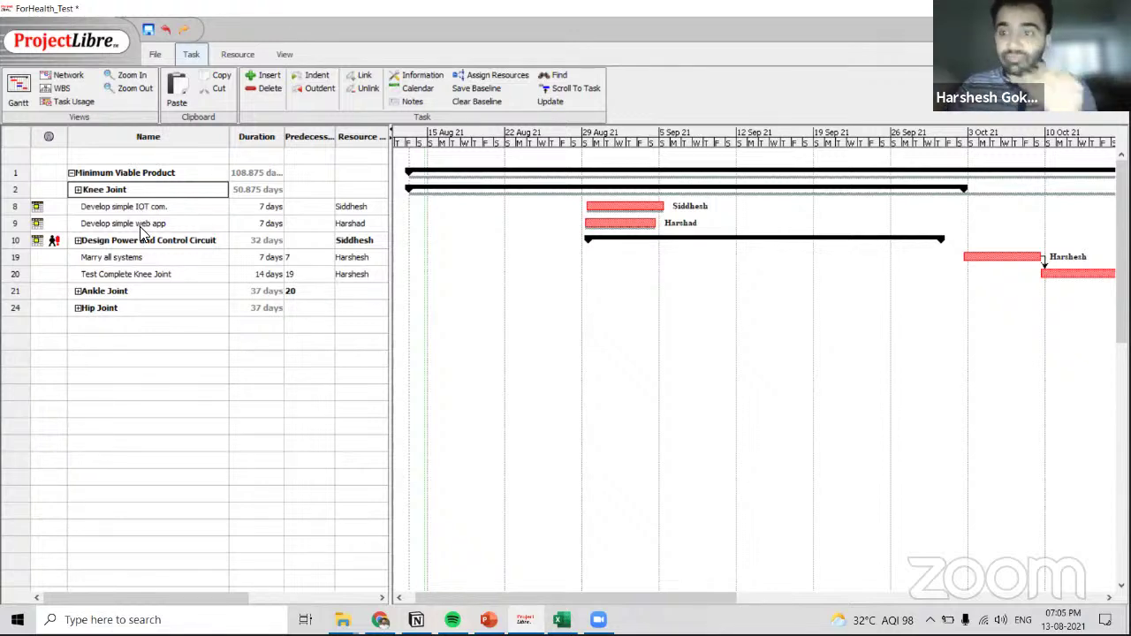
left_click(77, 241)
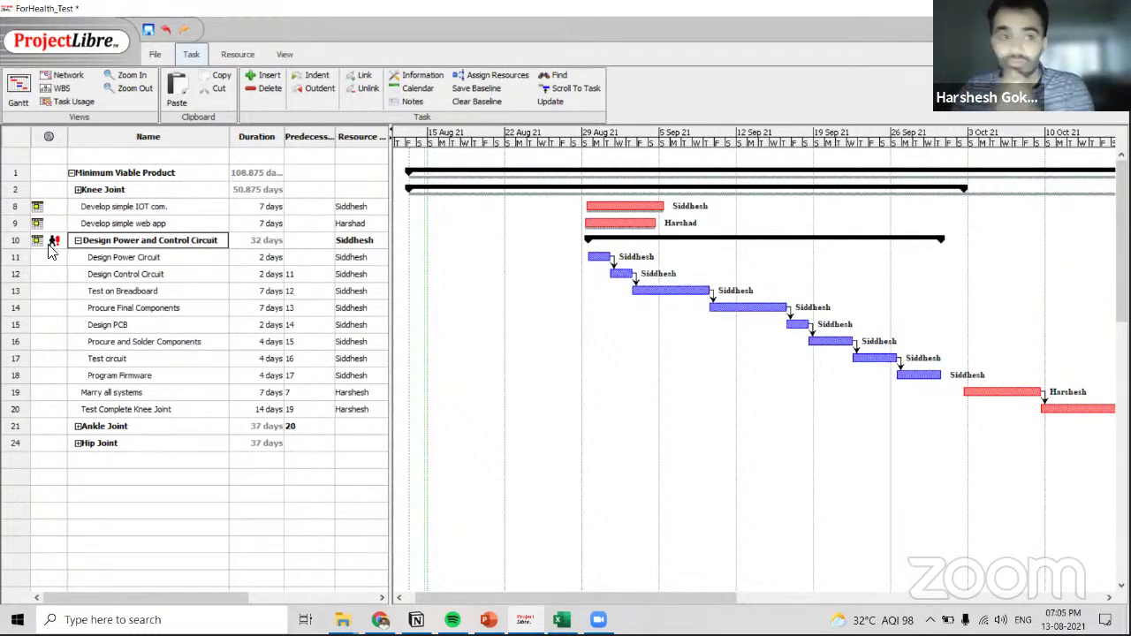
left_click(77, 240)
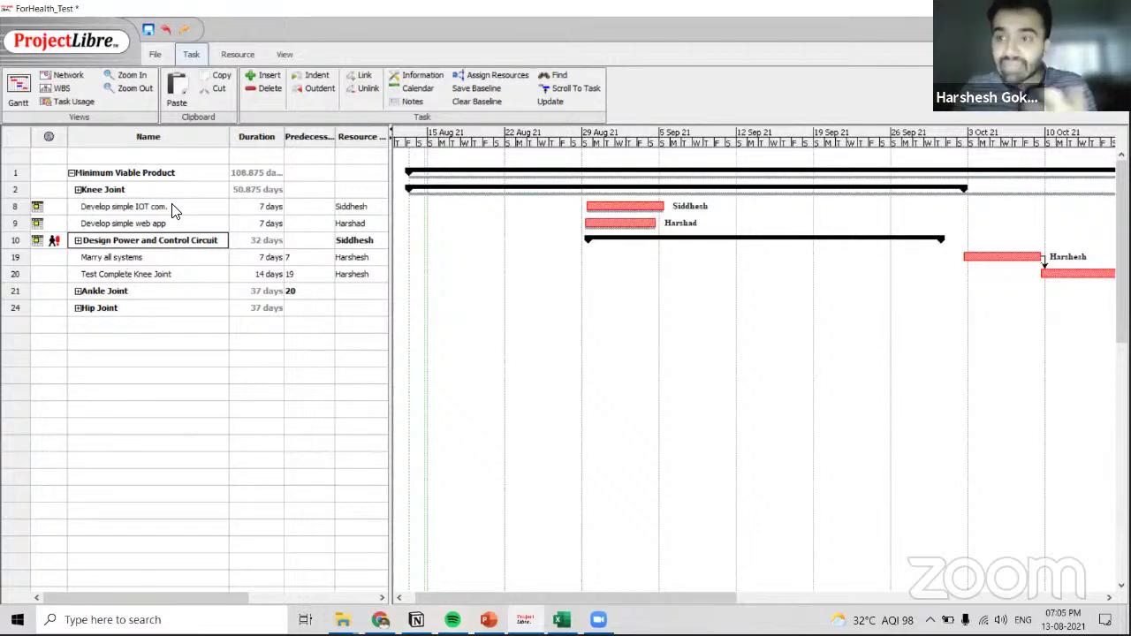
left_click(78, 189)
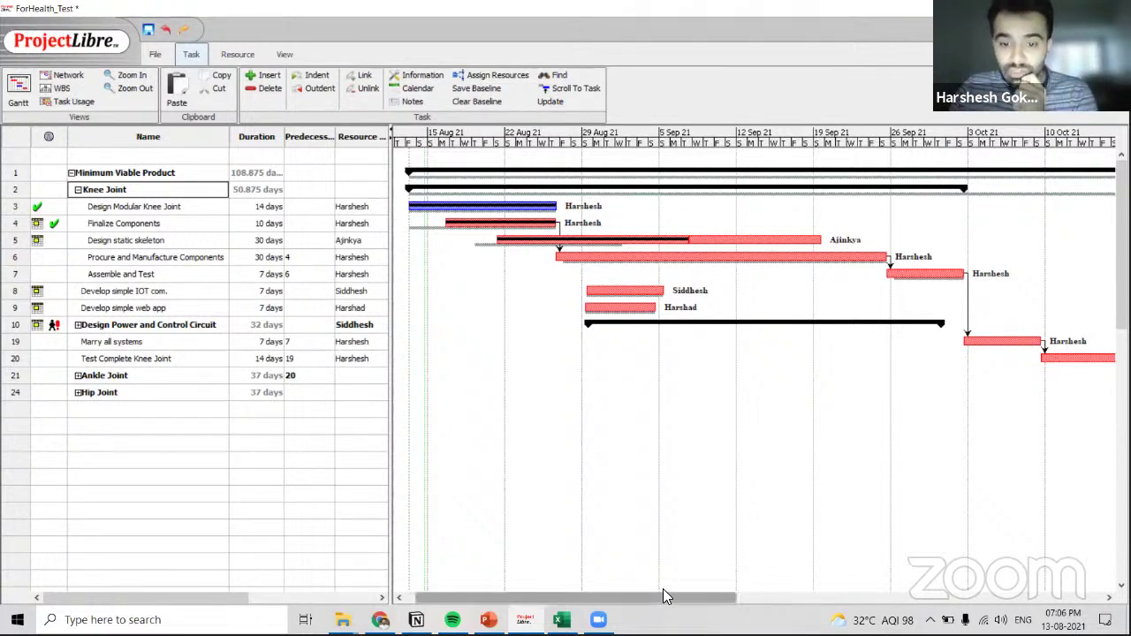
left_click_drag(662, 597, 694, 607)
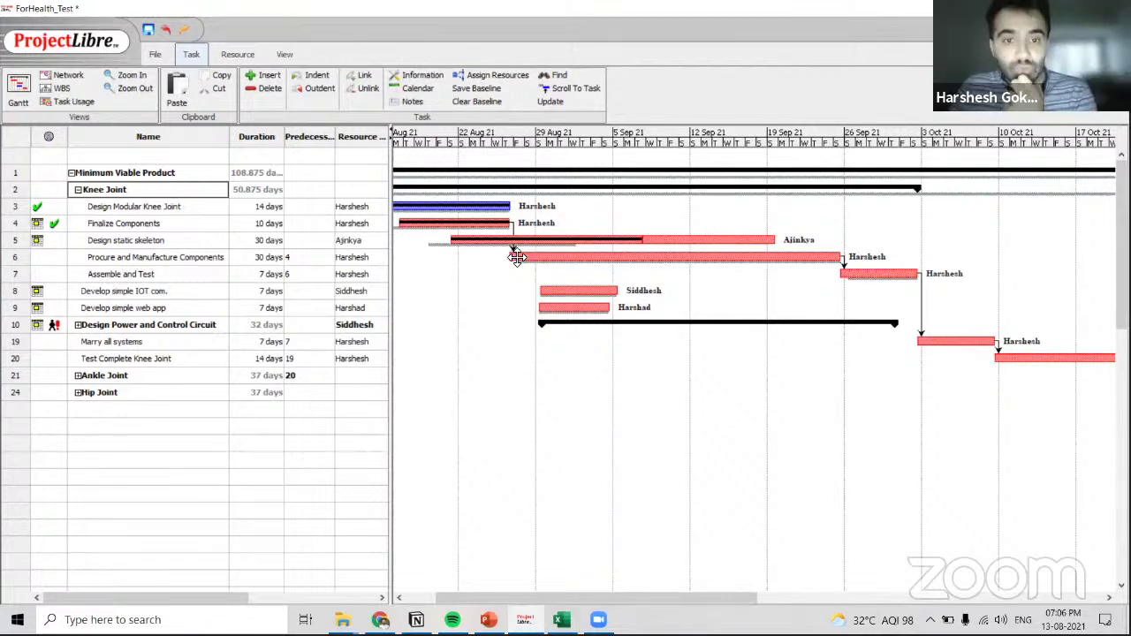
left_click_drag(522, 598, 532, 599)
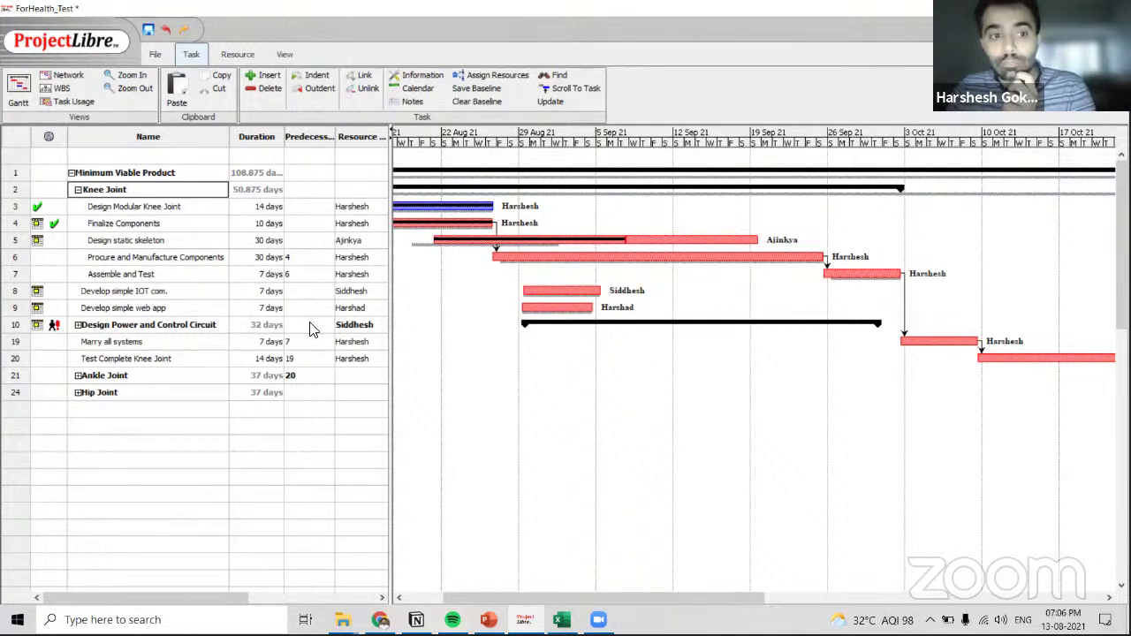
left_click_drag(560, 599, 577, 583)
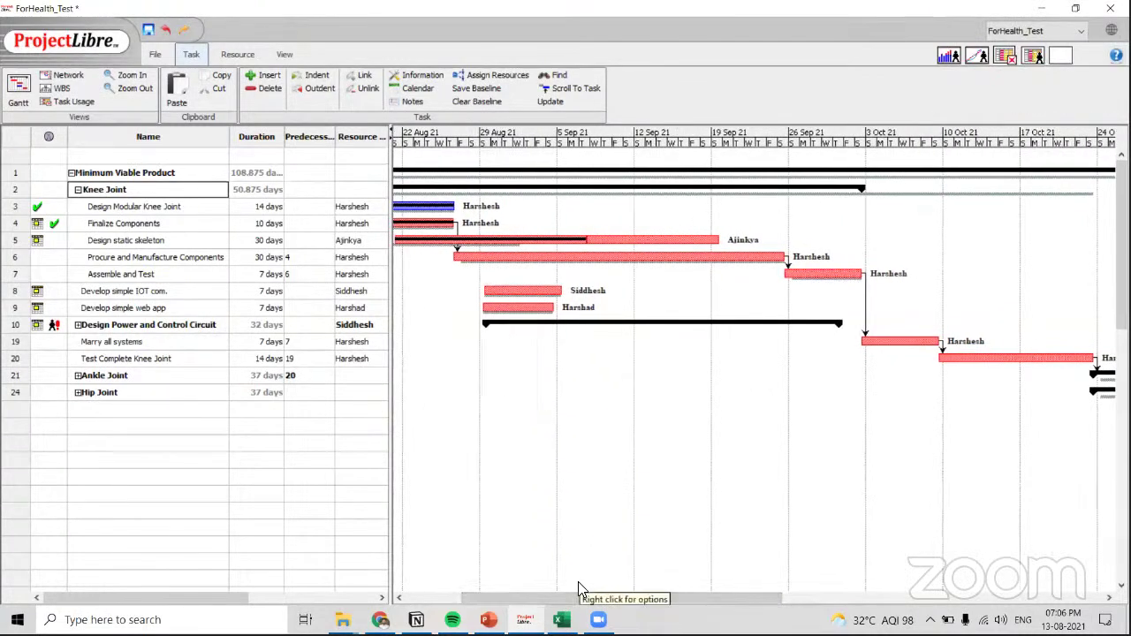
Set tasks 5 and 6, Design static skeleton and Procure and Manufacture Components, as predecessors of Assemble and Test.
double_click(304, 257)
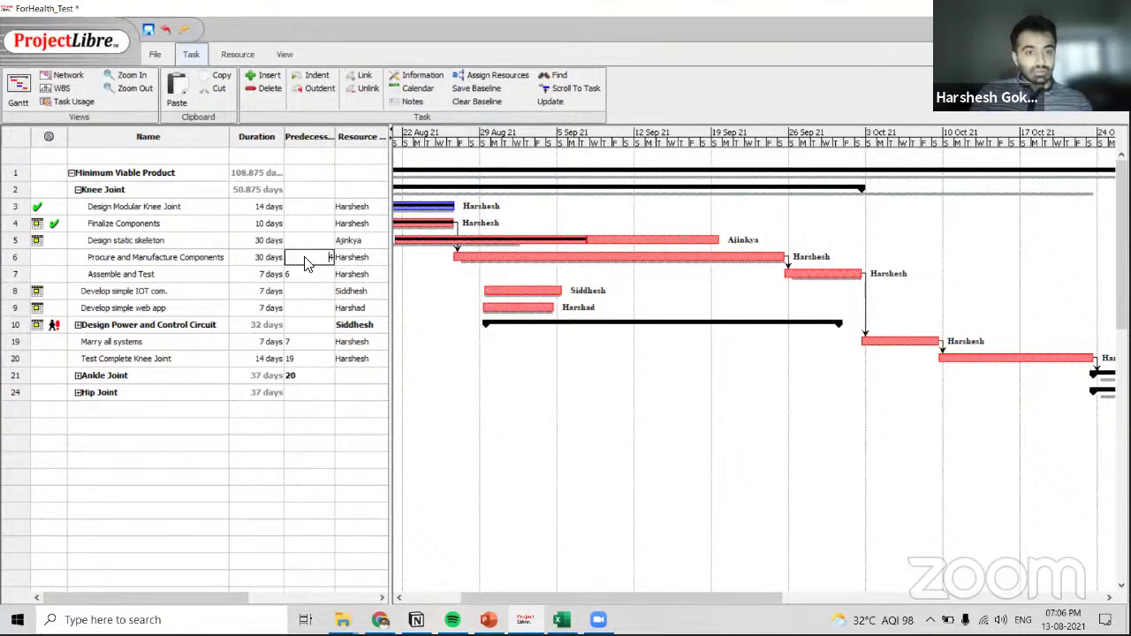
type("4")
key("Return")
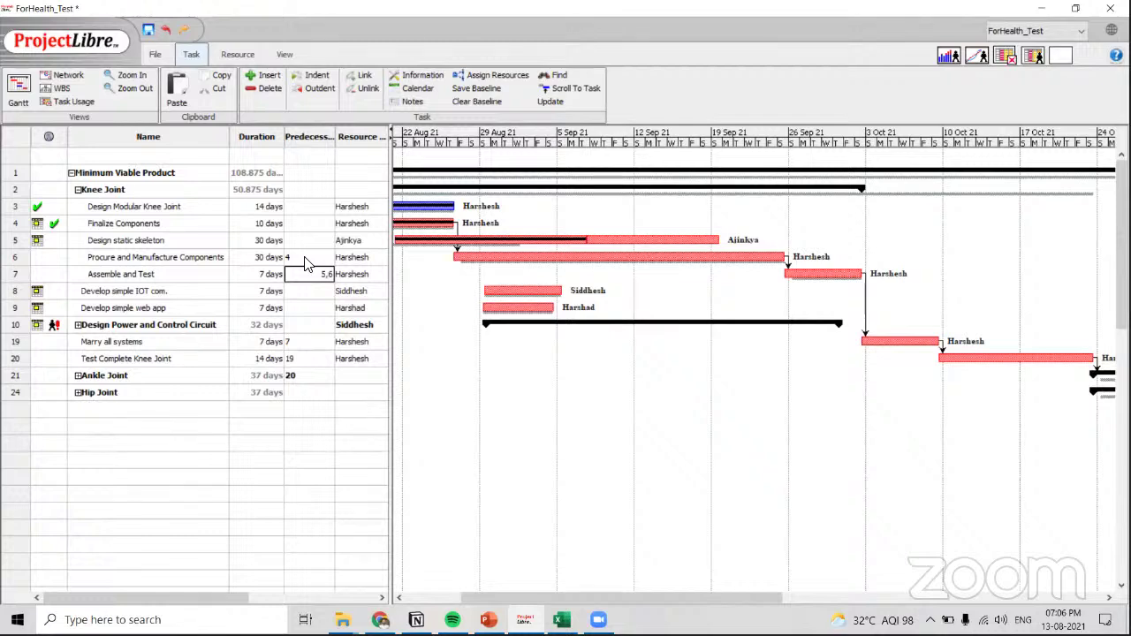
key("Return")
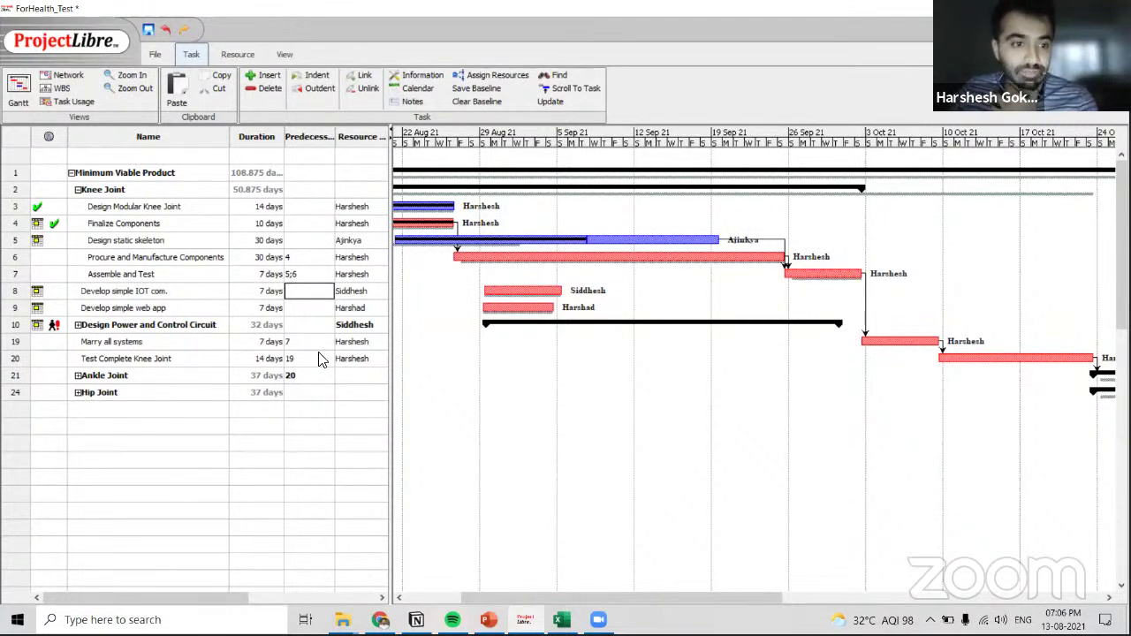
Review the predecessors of Assemble and Test and their link types in its task information, then close it.
left_click_drag(615, 597, 654, 597)
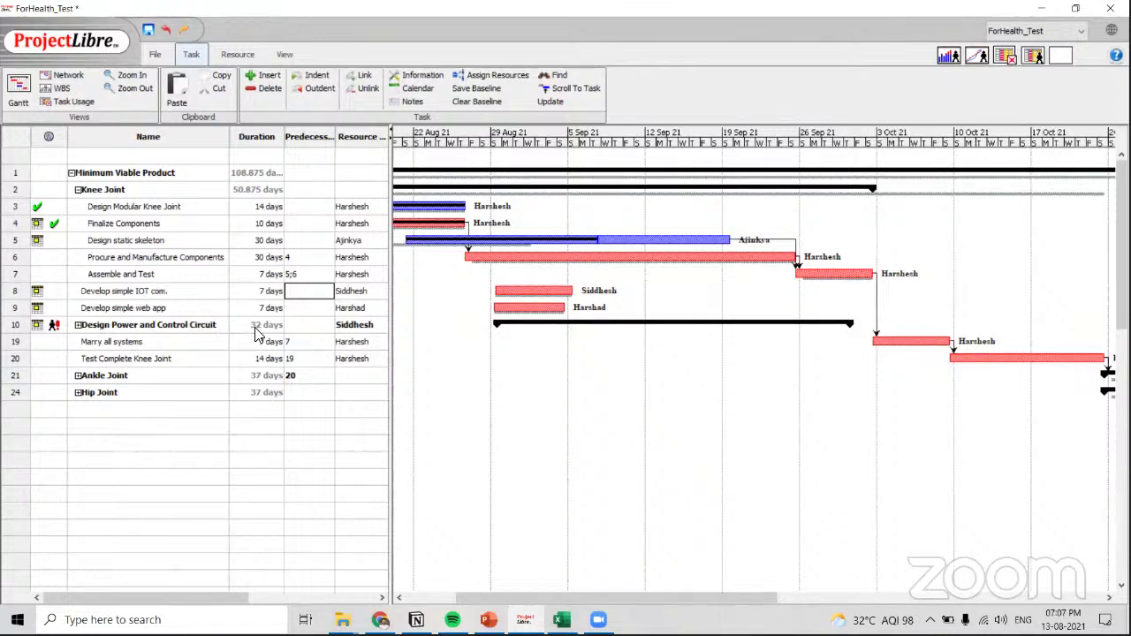
left_click(450, 62)
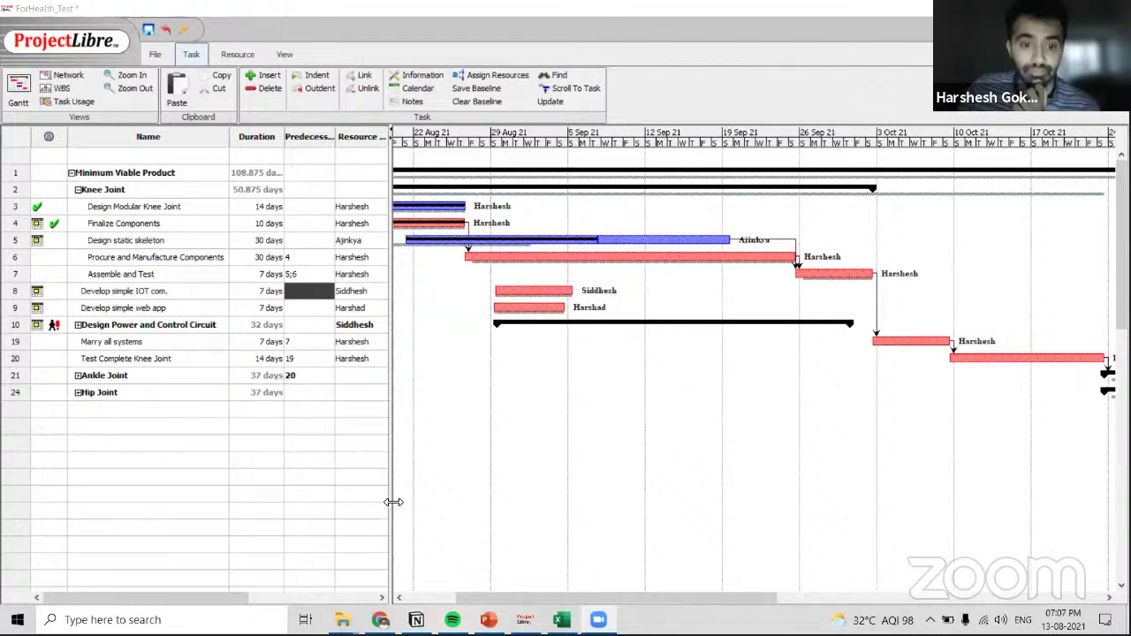
left_click_drag(393, 502, 393, 449)
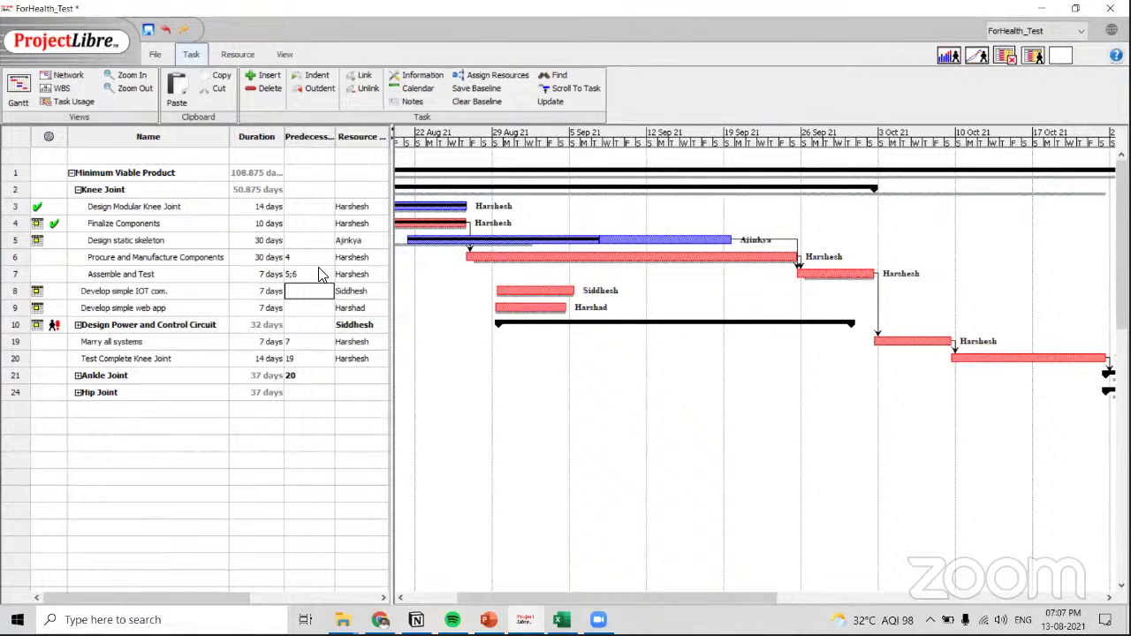
left_click(175, 279)
double_click(175, 279)
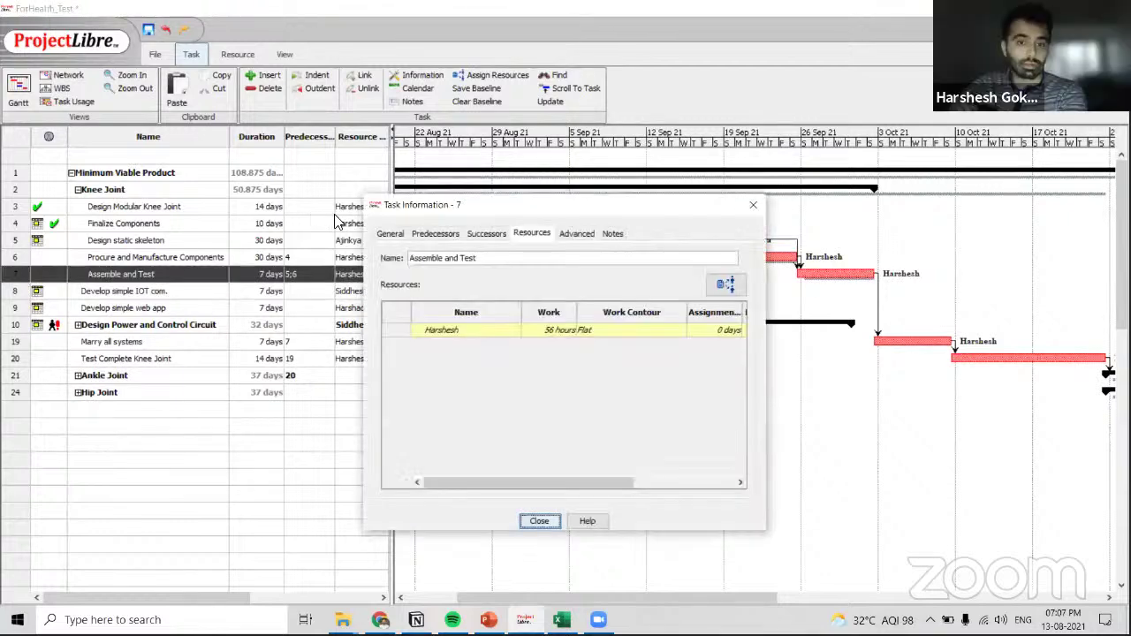
left_click(427, 235)
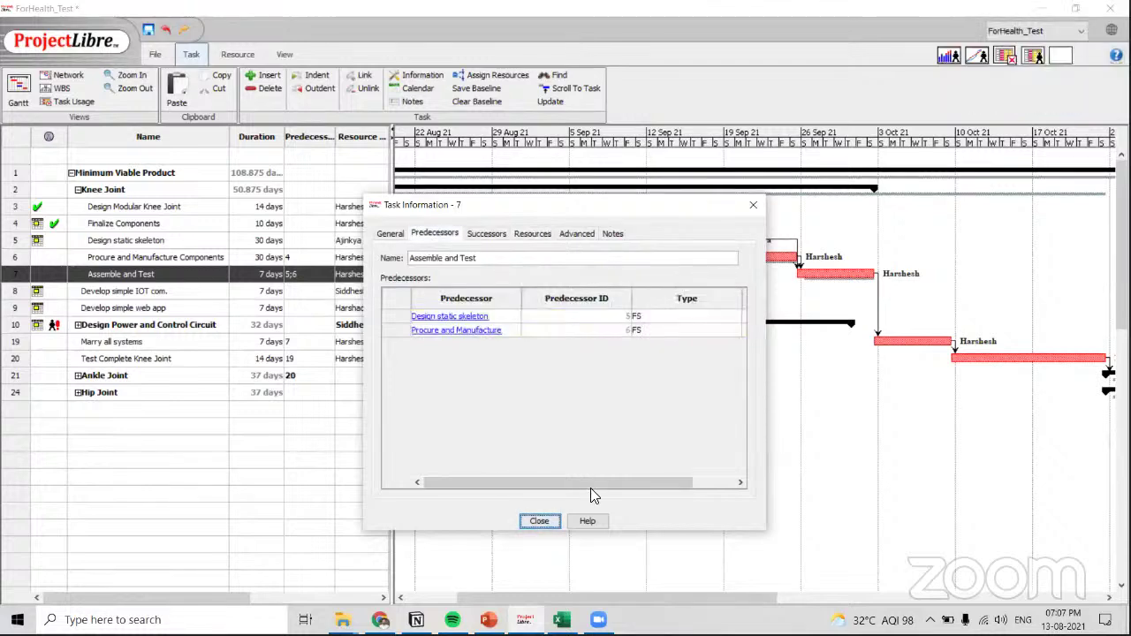
left_click(537, 521)
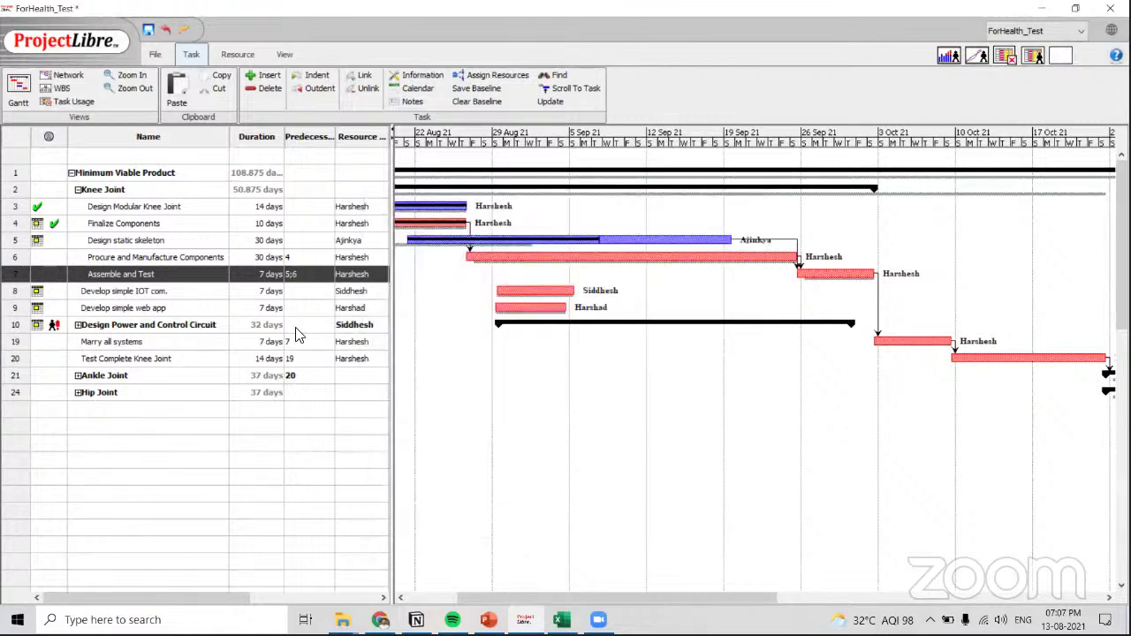
Set the type of both predecessor links of Assemble and Test, Design static skeleton and Procure and Manufacture Components, to FF.
double_click(24, 277)
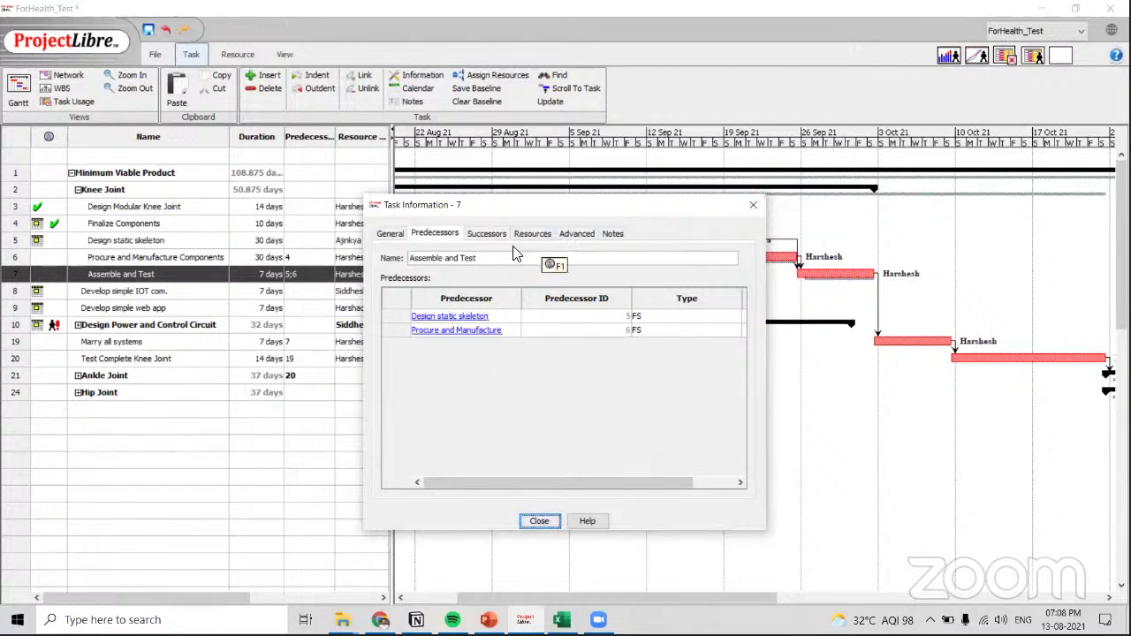
left_click(388, 235)
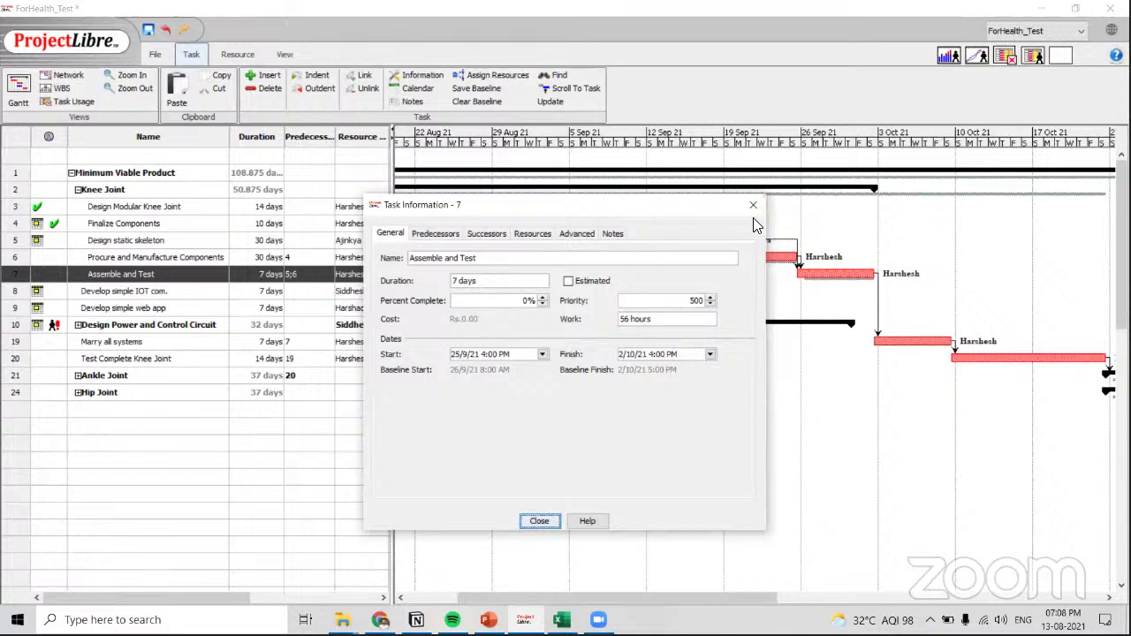
left_click(459, 241)
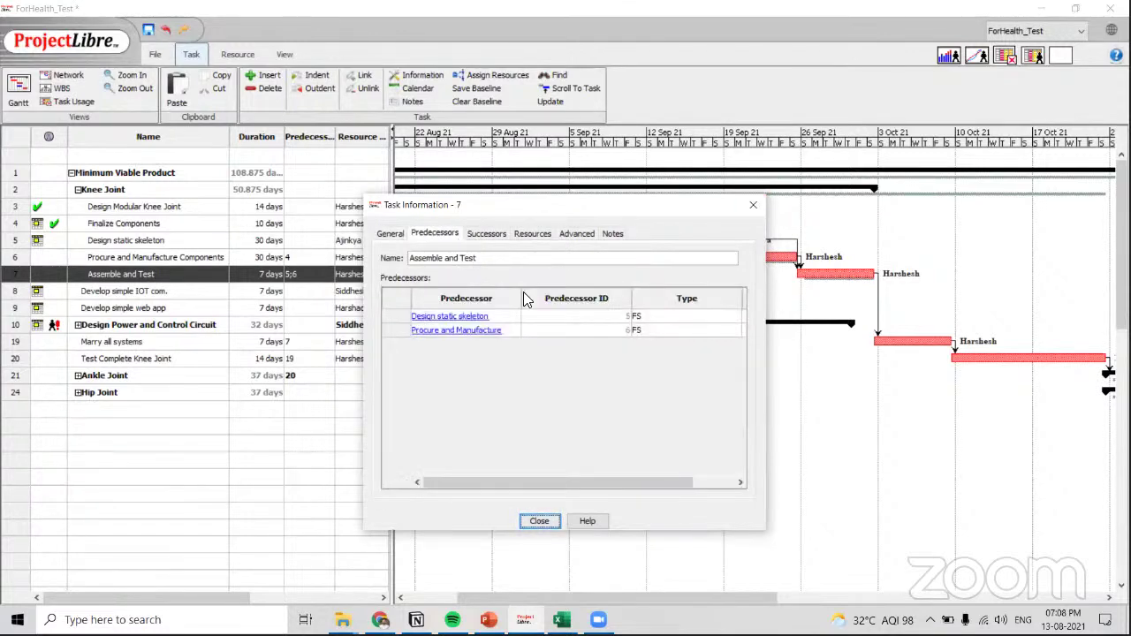
left_click(664, 316)
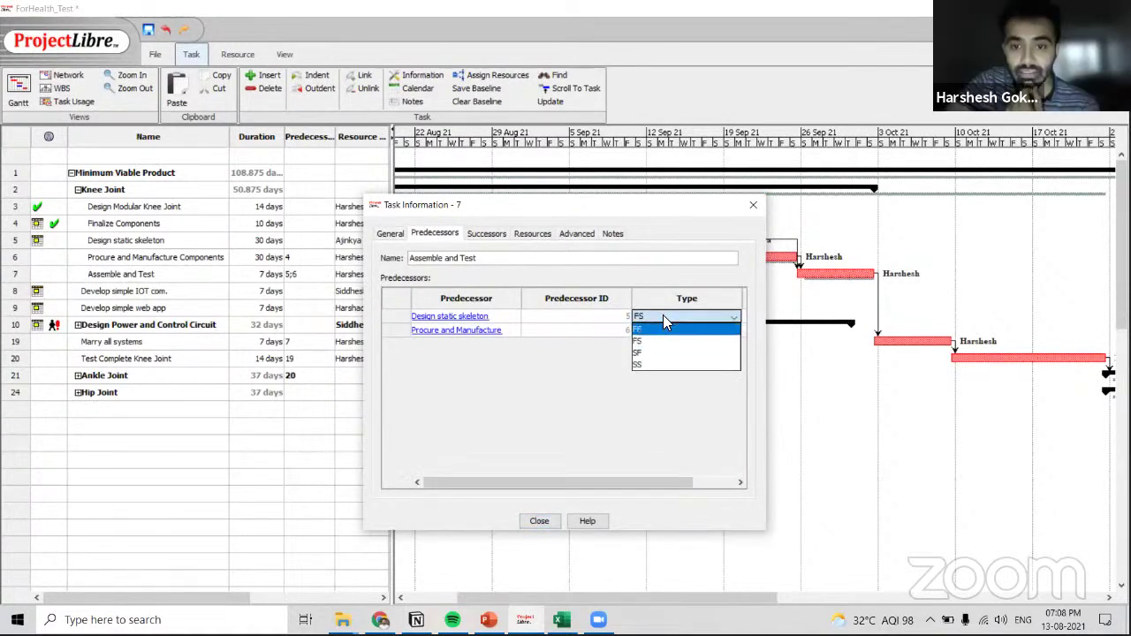
left_click(663, 327)
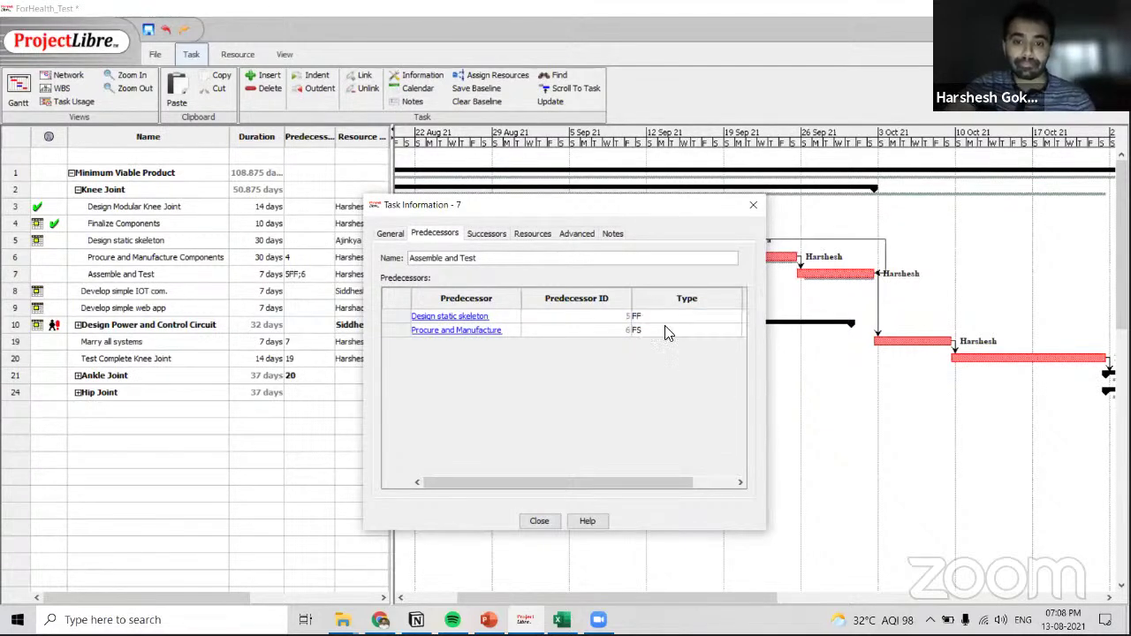
left_click(663, 331)
left_click(661, 342)
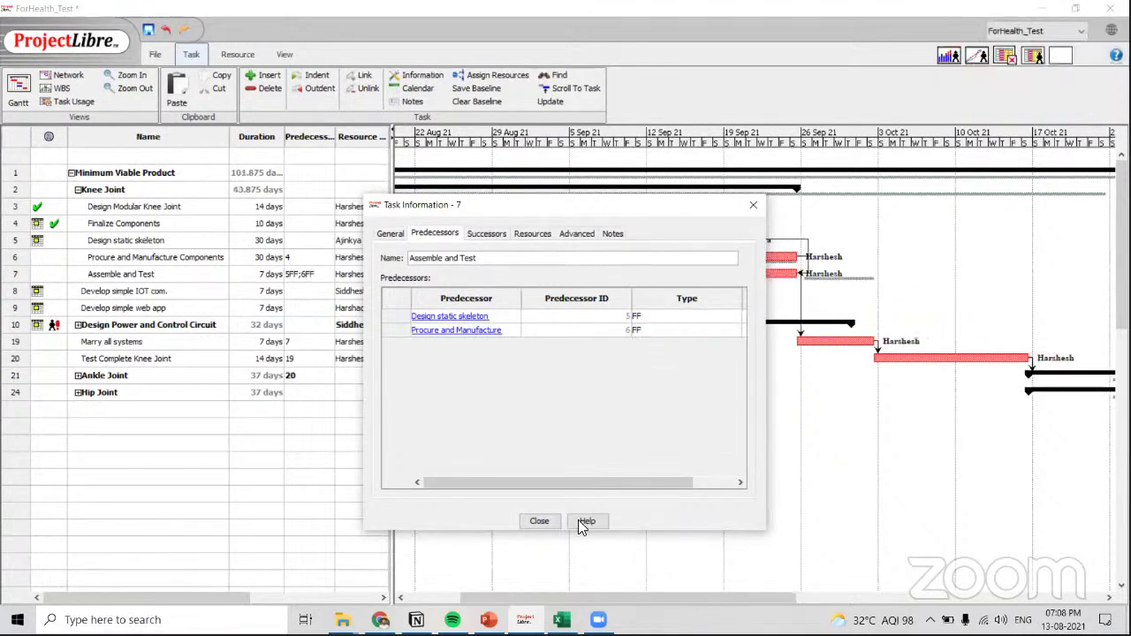
left_click(538, 521)
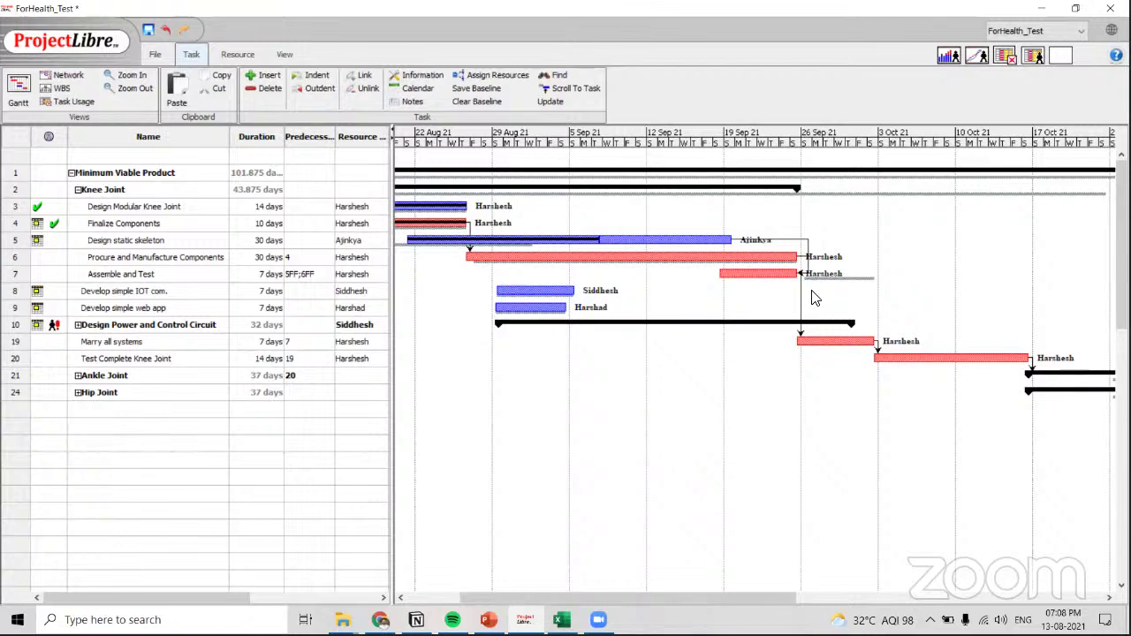
Check the link types available for the Finalize Components predecessor of Procure and Manufacture Components, leaving the link as it is.
double_click(318, 258)
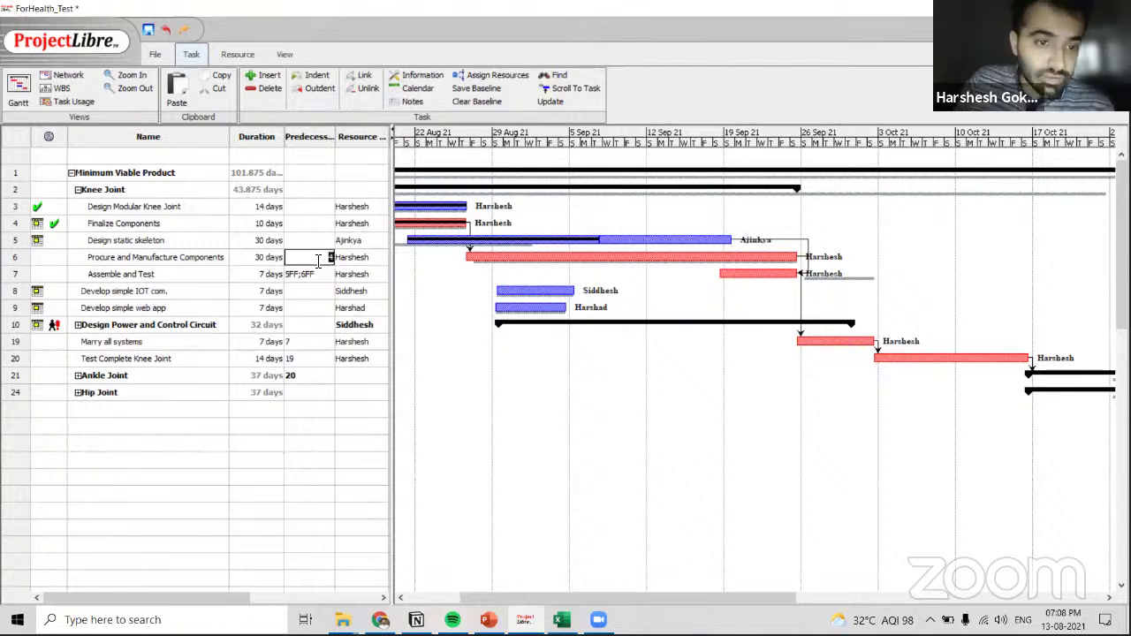
left_click(330, 257)
left_click(658, 317)
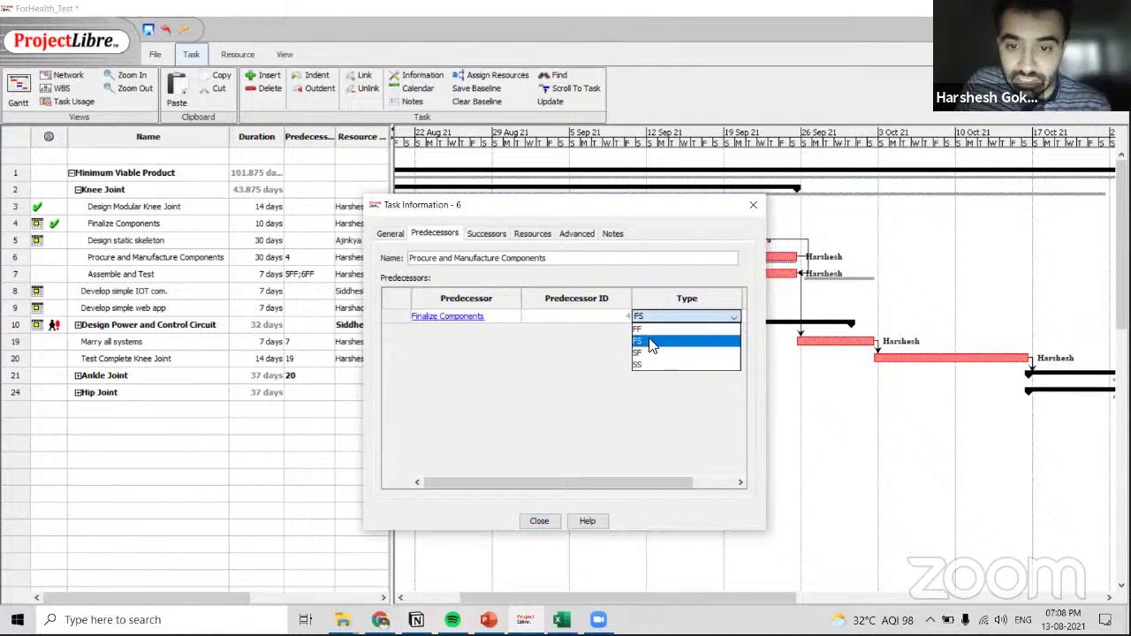
left_click(561, 483)
left_click_drag(639, 477, 555, 507)
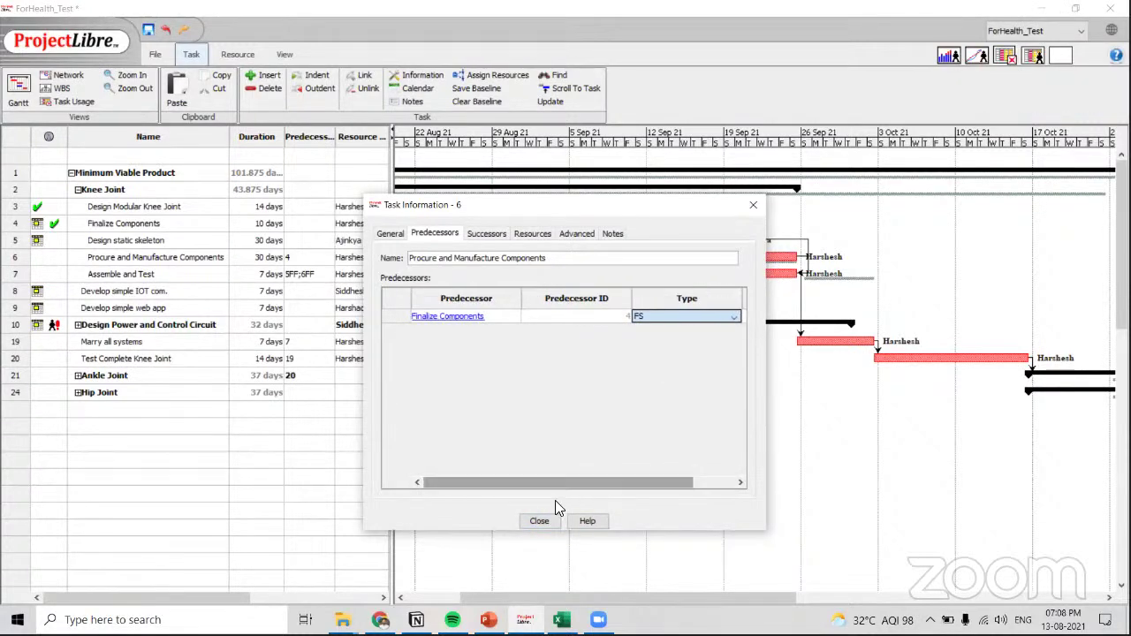
left_click(539, 521)
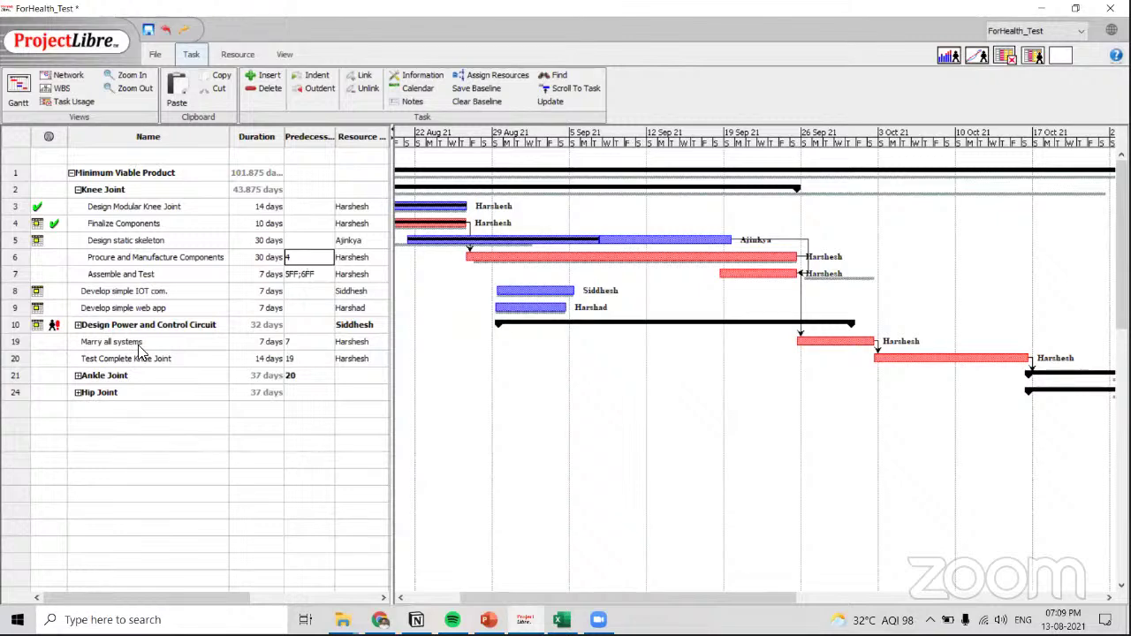
Expand the Ankle Joint and Hip Joint summary tasks and view their subtasks on the Gantt chart.
left_click(77, 375)
left_click(77, 426)
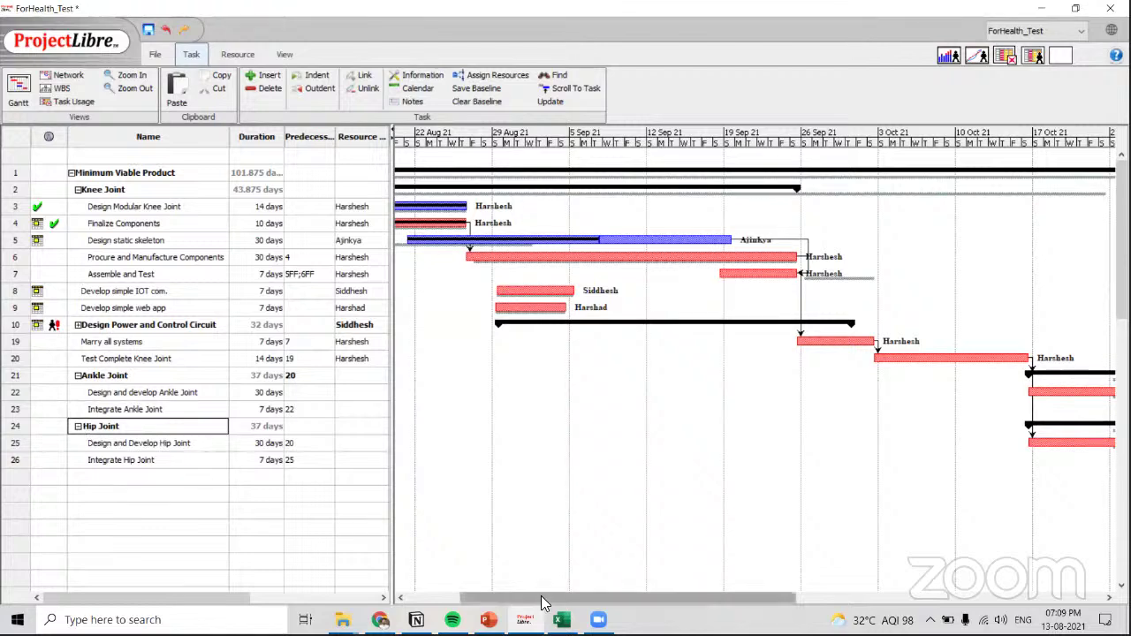
mouse_move(542, 598)
left_mouse_down()
mouse_move(507, 598)
mouse_move(521, 610)
mouse_move(554, 603)
left_mouse_up()
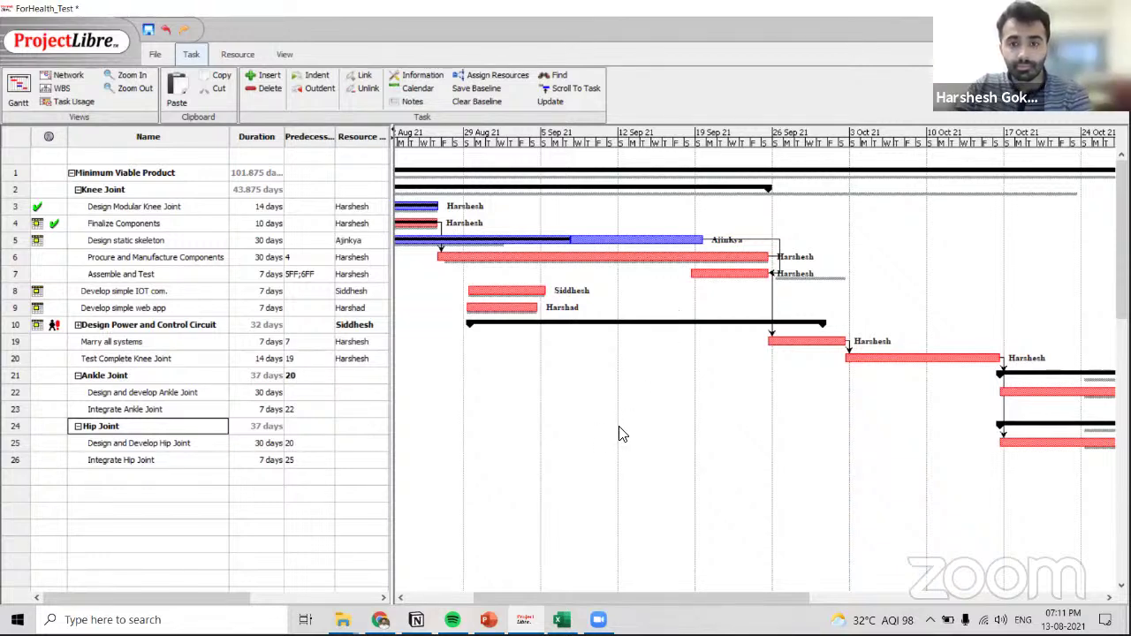
left_click_drag(614, 604, 556, 598)
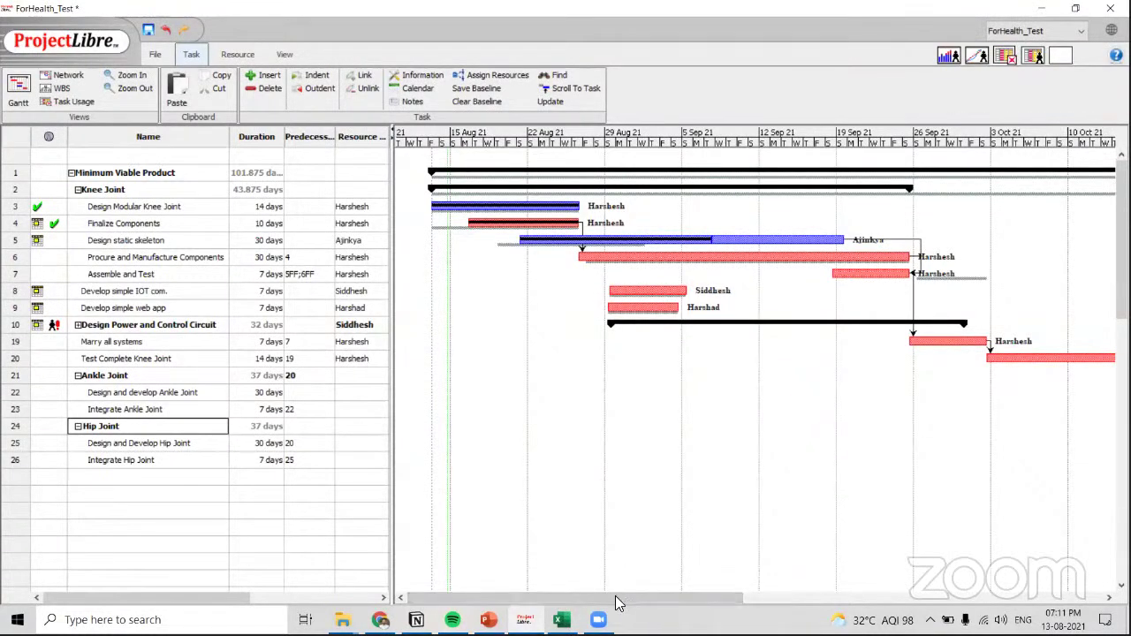
left_click_drag(617, 597, 904, 538)
left_click_drag(814, 598, 530, 598)
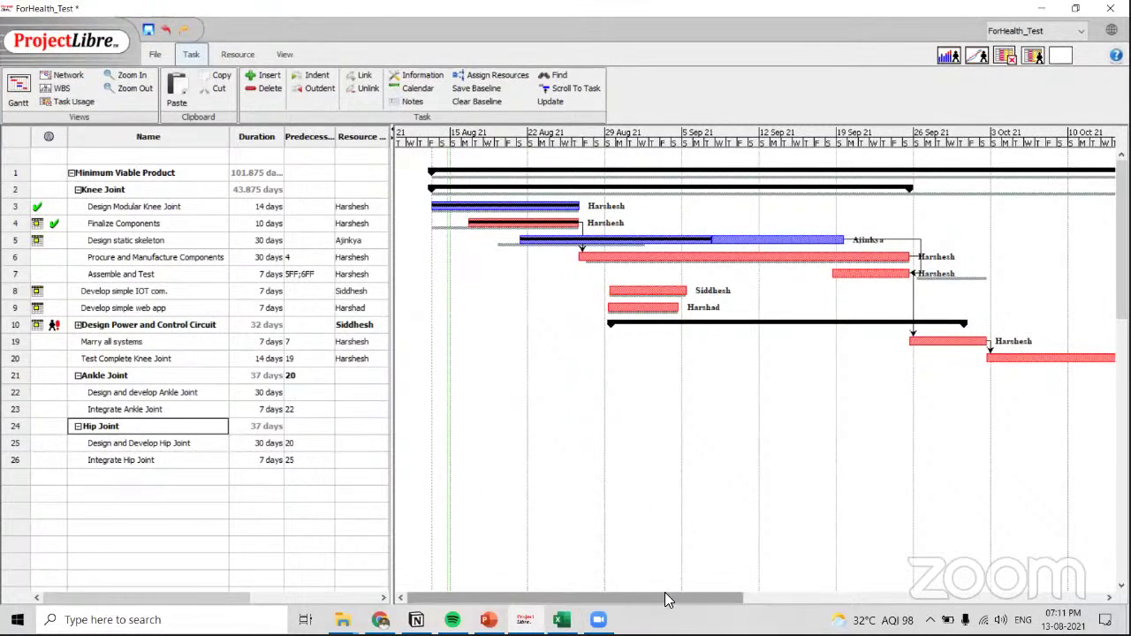
left_click_drag(664, 593, 674, 595)
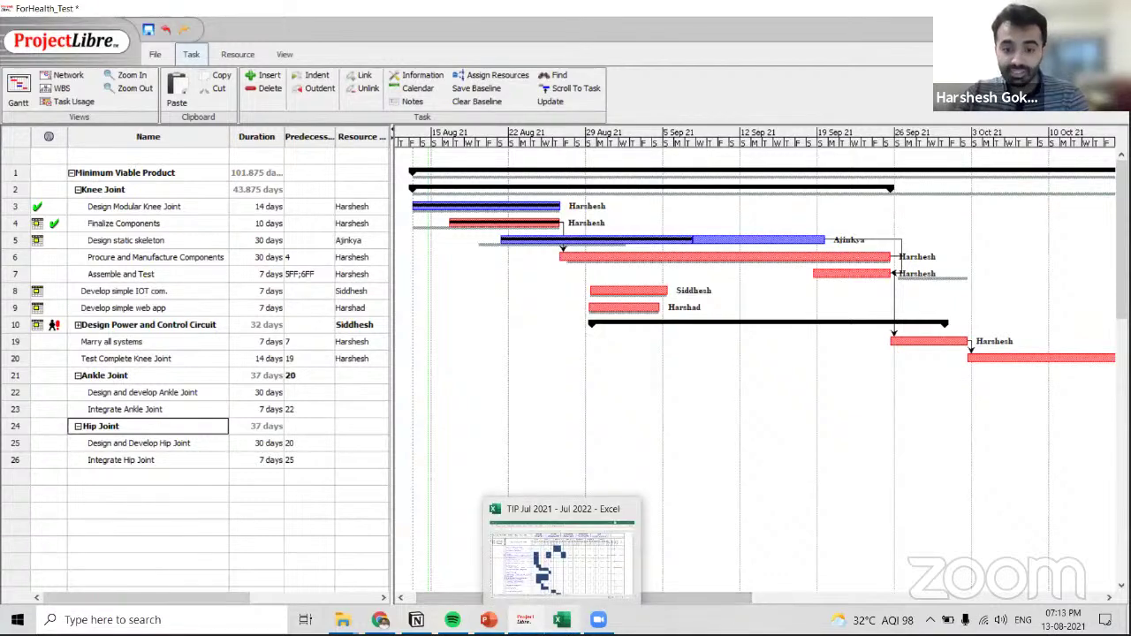
Switch to the TIP Jul 2021 - Jul 2022 workbook in Excel and examine the to-dos and timelines on the Short Term Weekly Gantt Chart sheet.
left_click(561, 620)
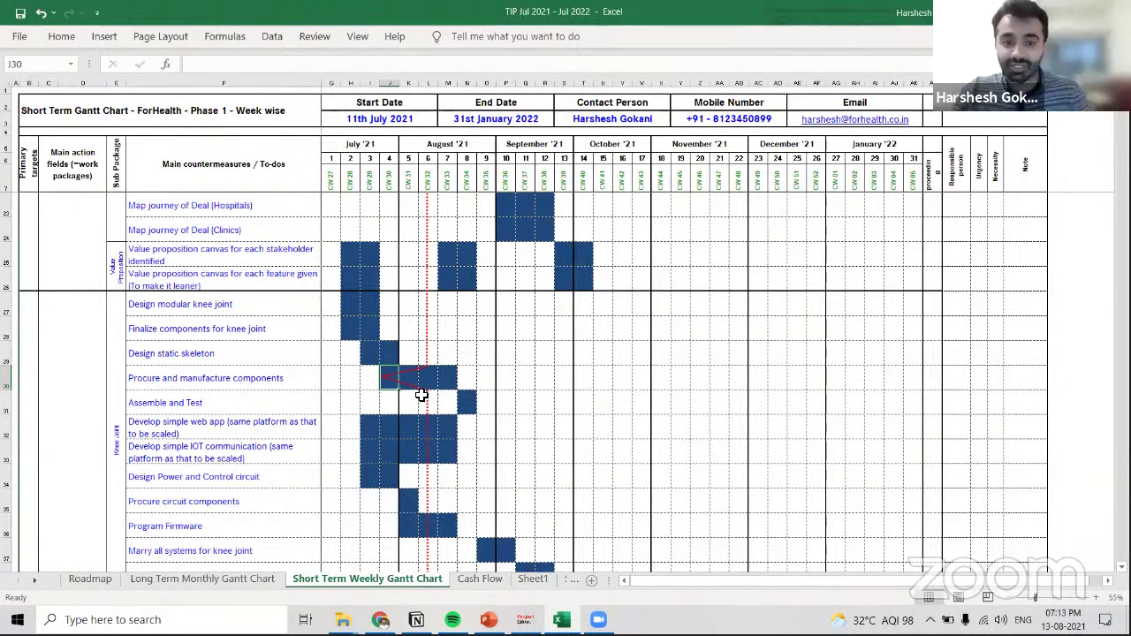
scroll(421, 395, "down", 2)
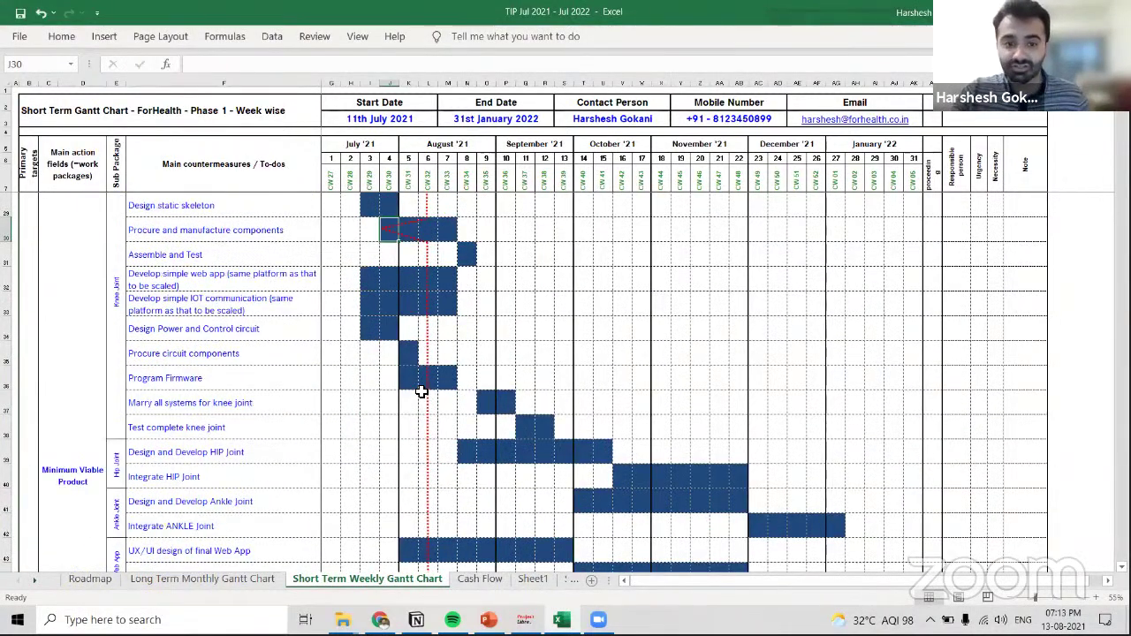
scroll(421, 391, "up", 1)
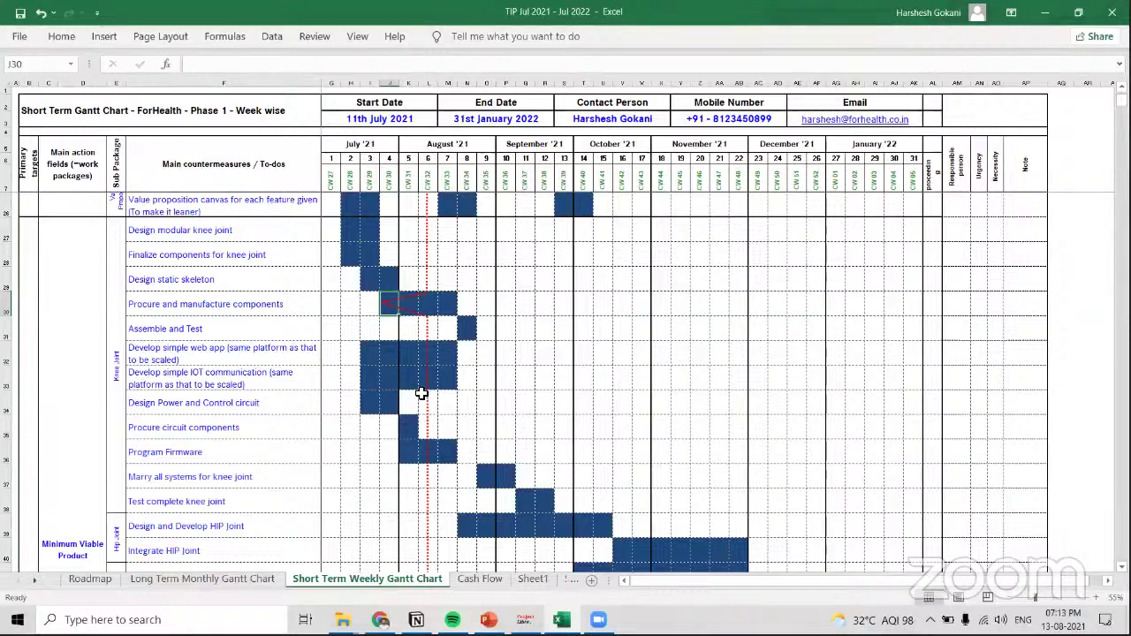
scroll(422, 393, "up", 1)
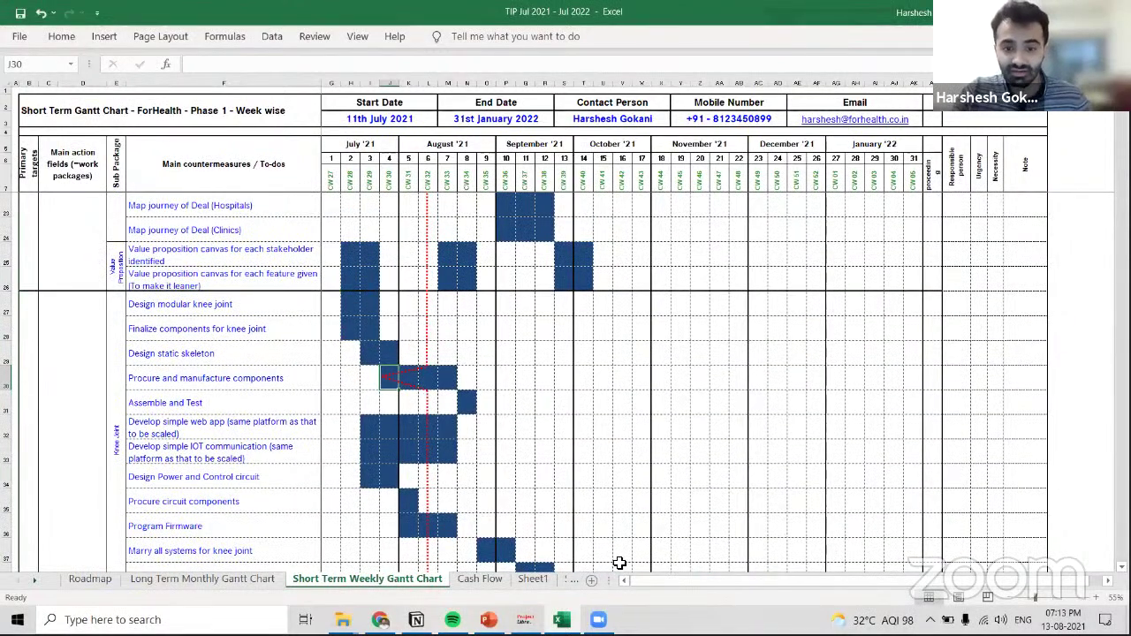
left_click_drag(642, 581, 602, 569)
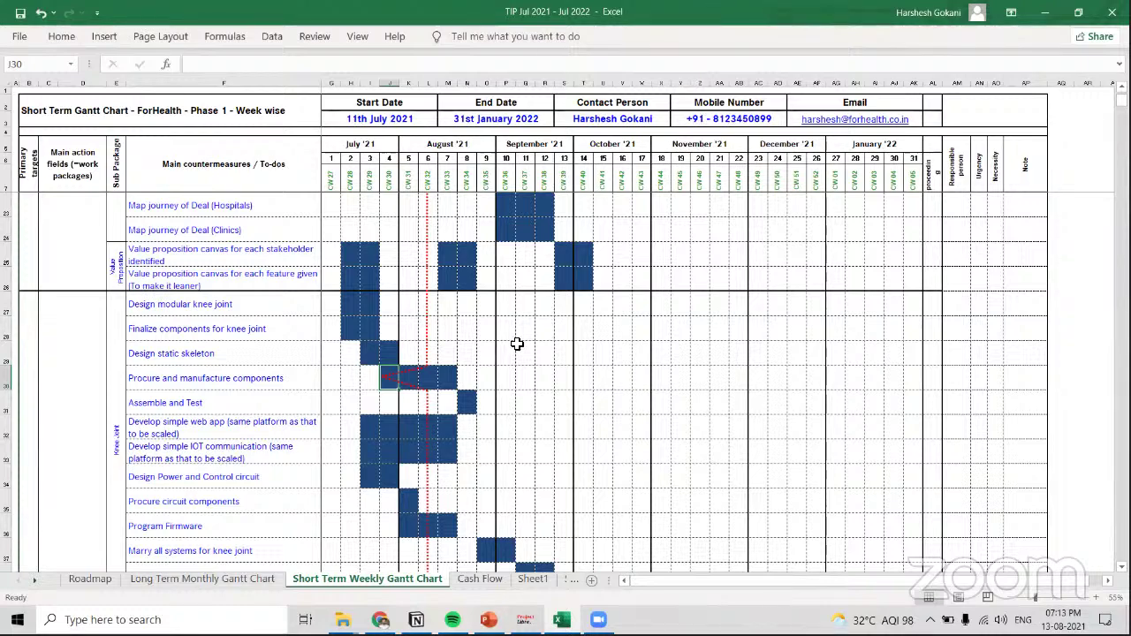
scroll(483, 413, "up", 1)
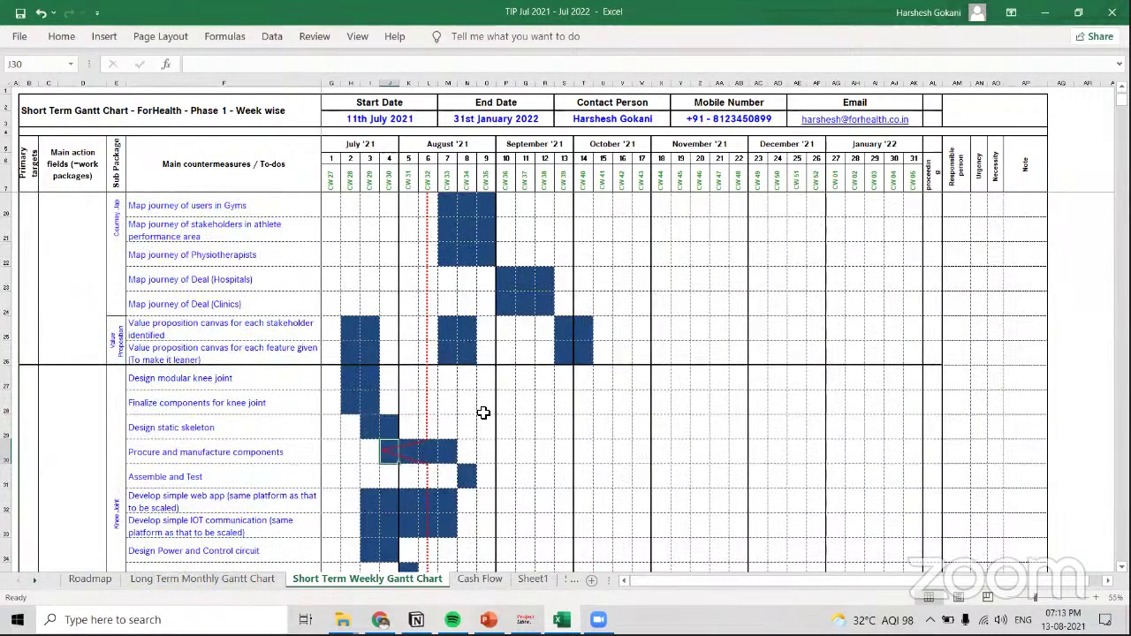
scroll(483, 412, "down", 2)
scroll(483, 410, "down", 7)
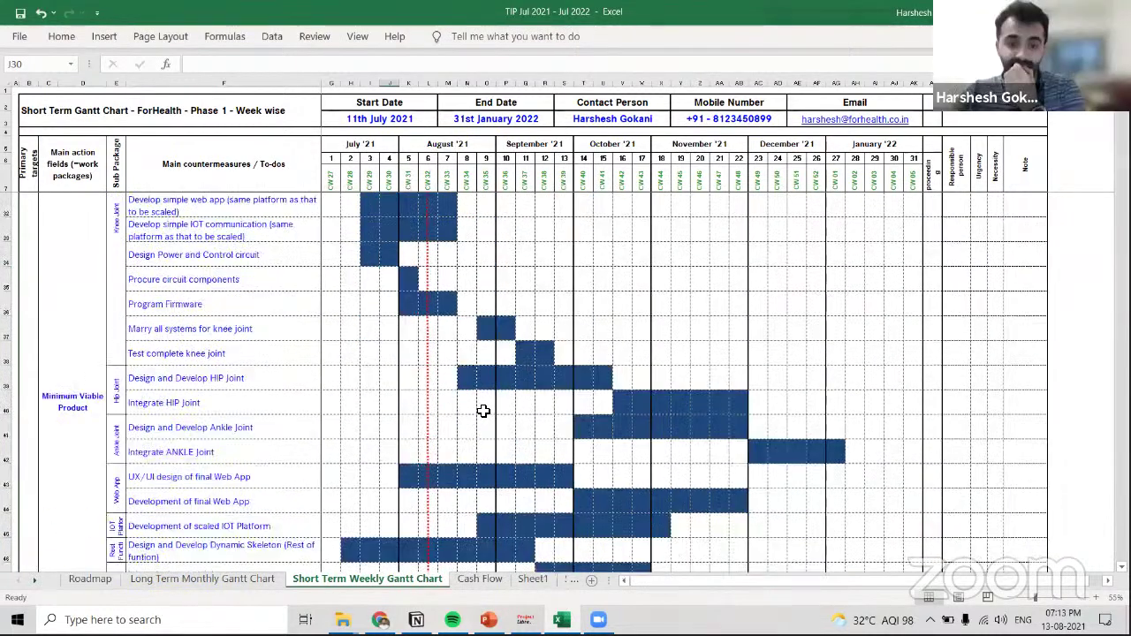
scroll(483, 409, "down", 5)
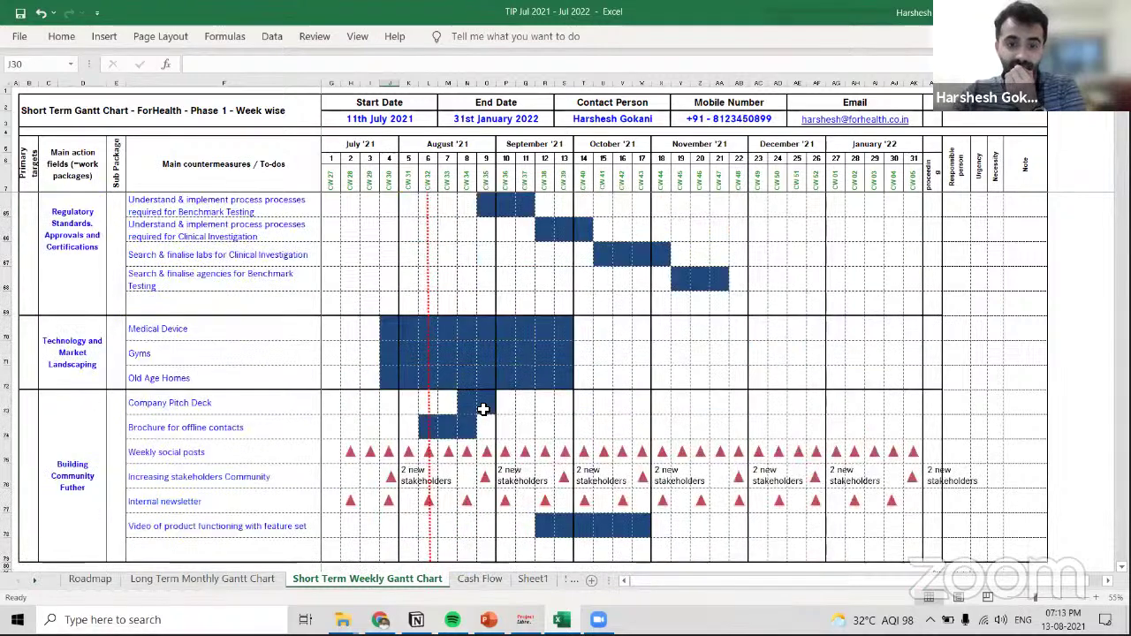
scroll(483, 409, "up", 1)
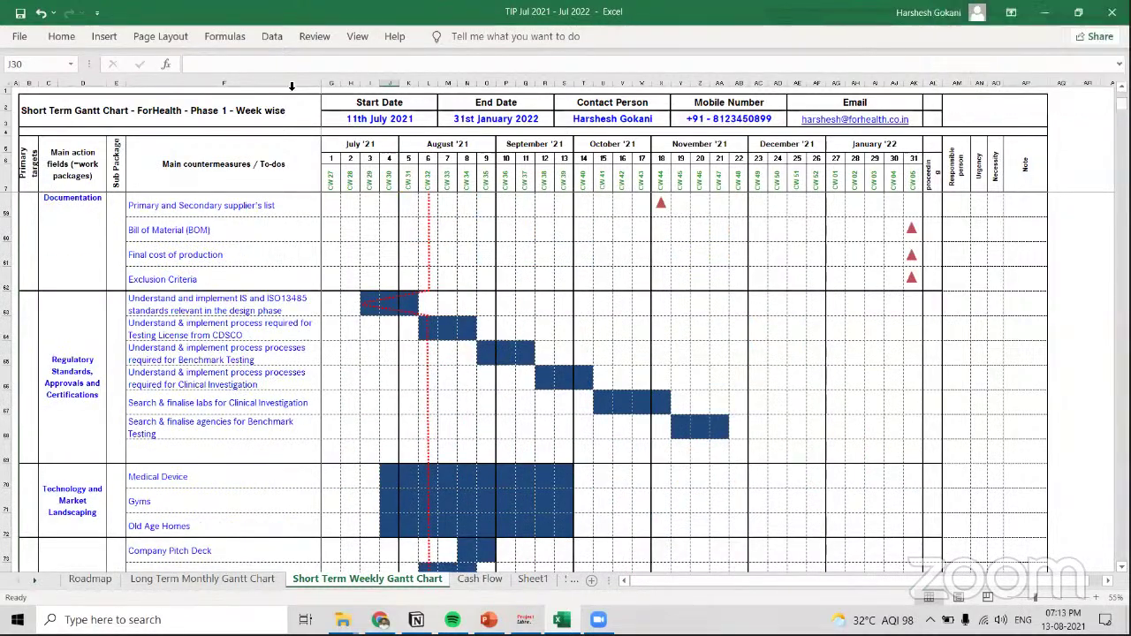
Copy the entire Main countermeasures / To-dos column and paste it into the Name column of the ForHealth_Test schedule in ProjectLibre.
left_click(223, 83)
left_click_drag(319, 427, 319, 426)
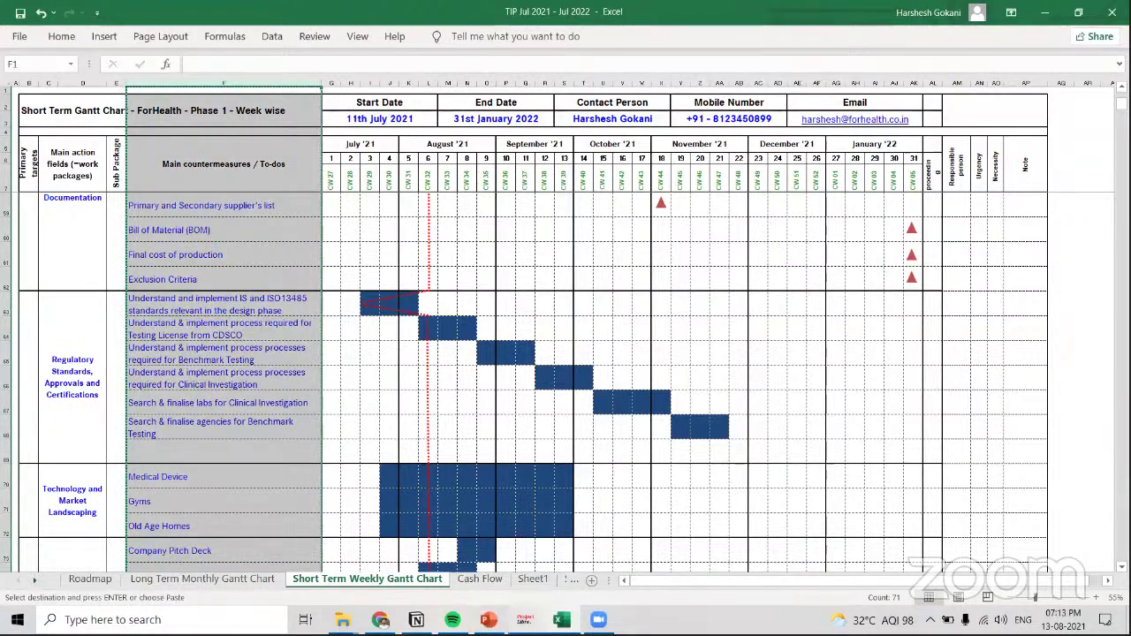
key("ctrl+c")
key("alt+Tab")
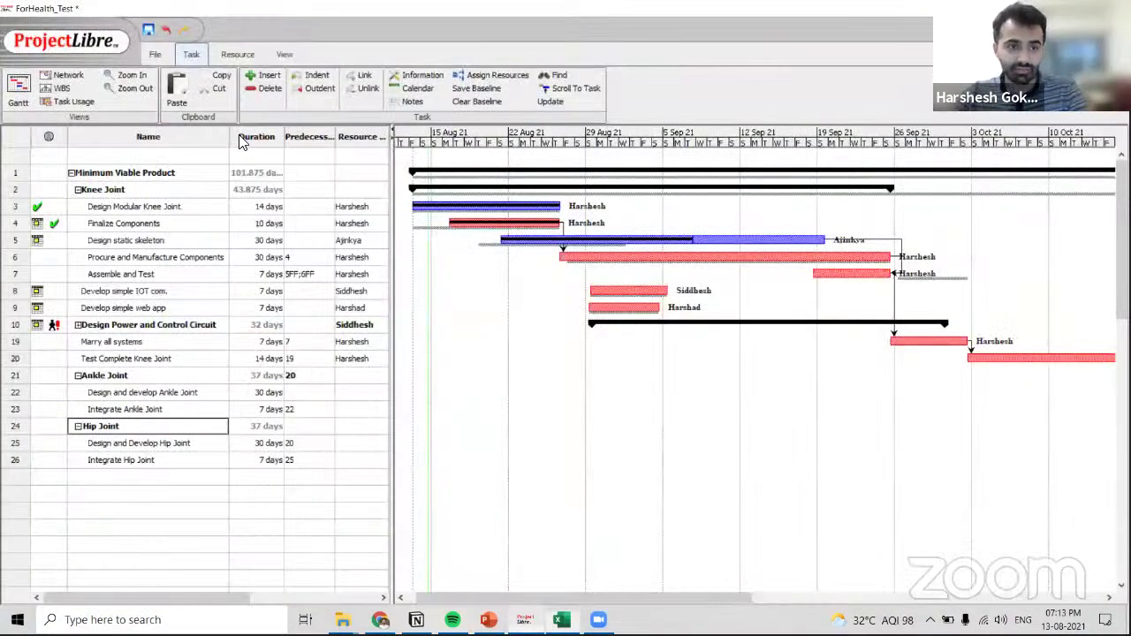
left_click(186, 144)
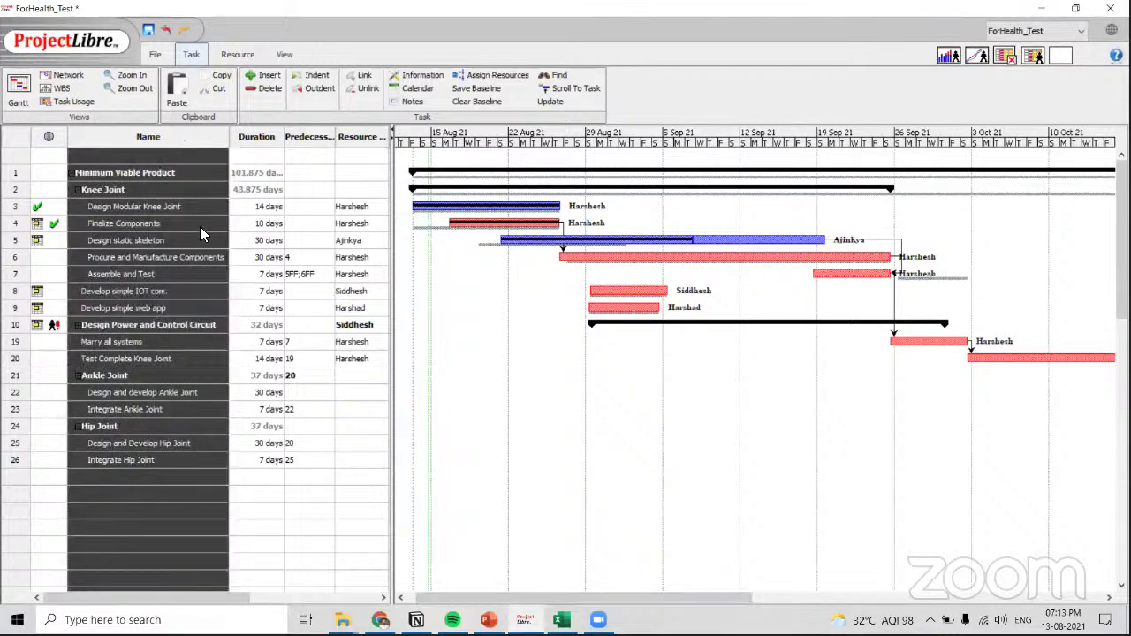
key("ctrl+v")
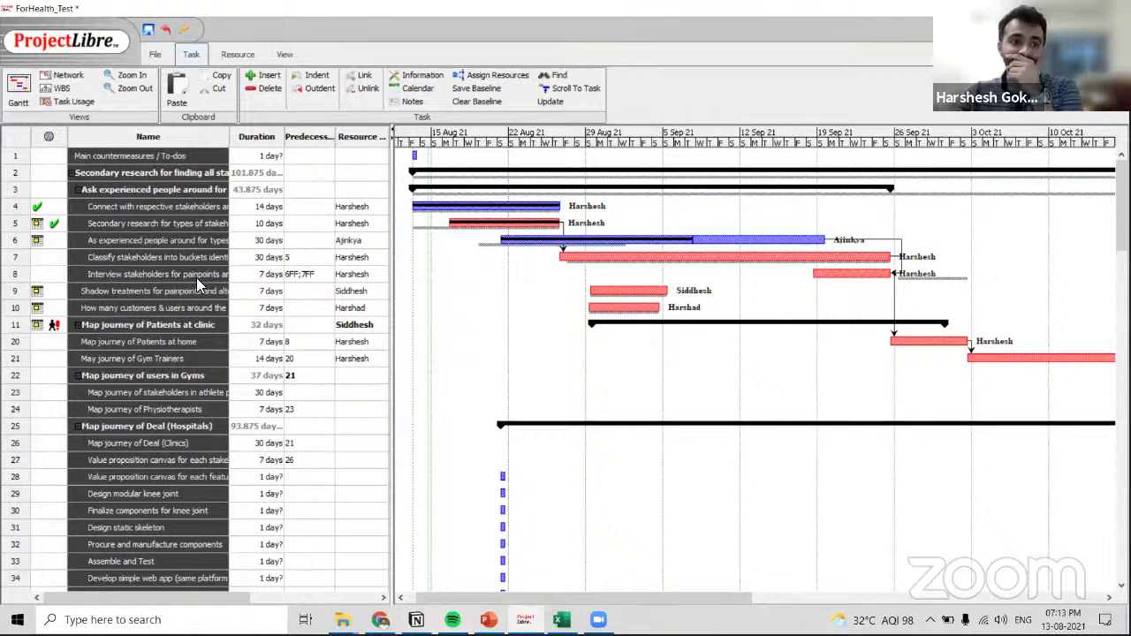
Examine the pasted task names with their finish and start dates, and select the task row for the value proposition canvas for each feature.
left_click(180, 409)
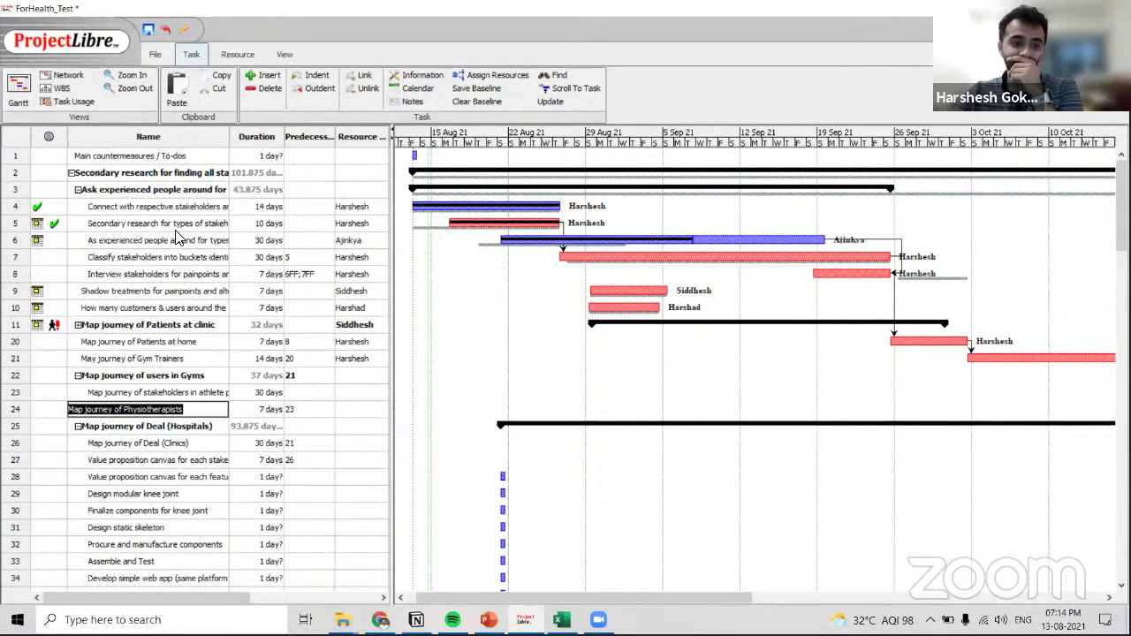
scroll(175, 221, "right", 3)
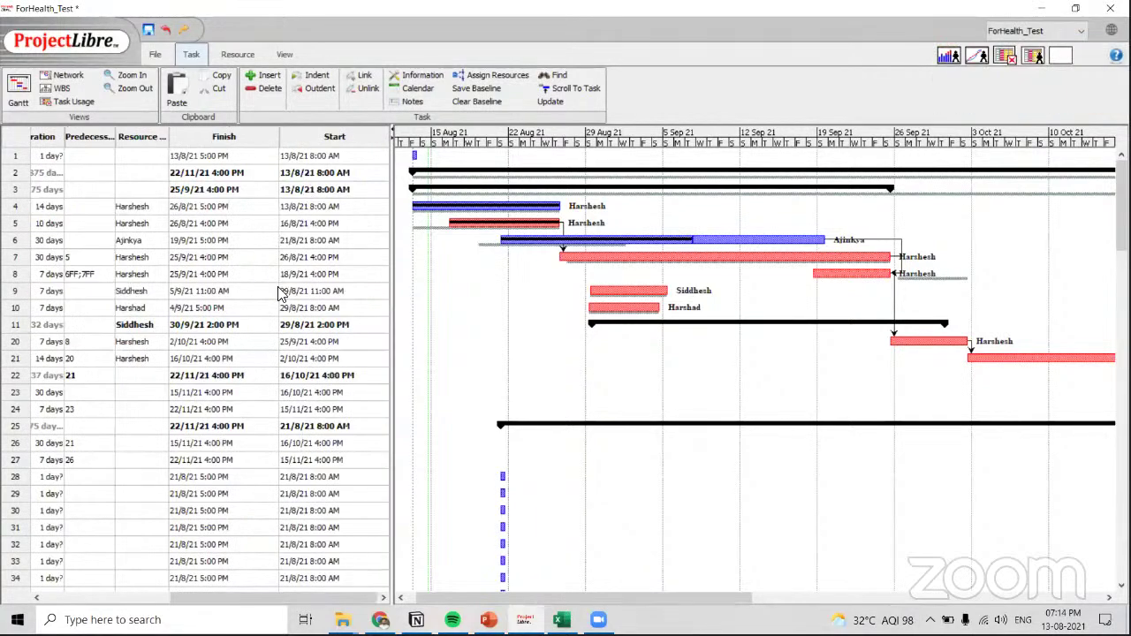
scroll(277, 318, "left", 3)
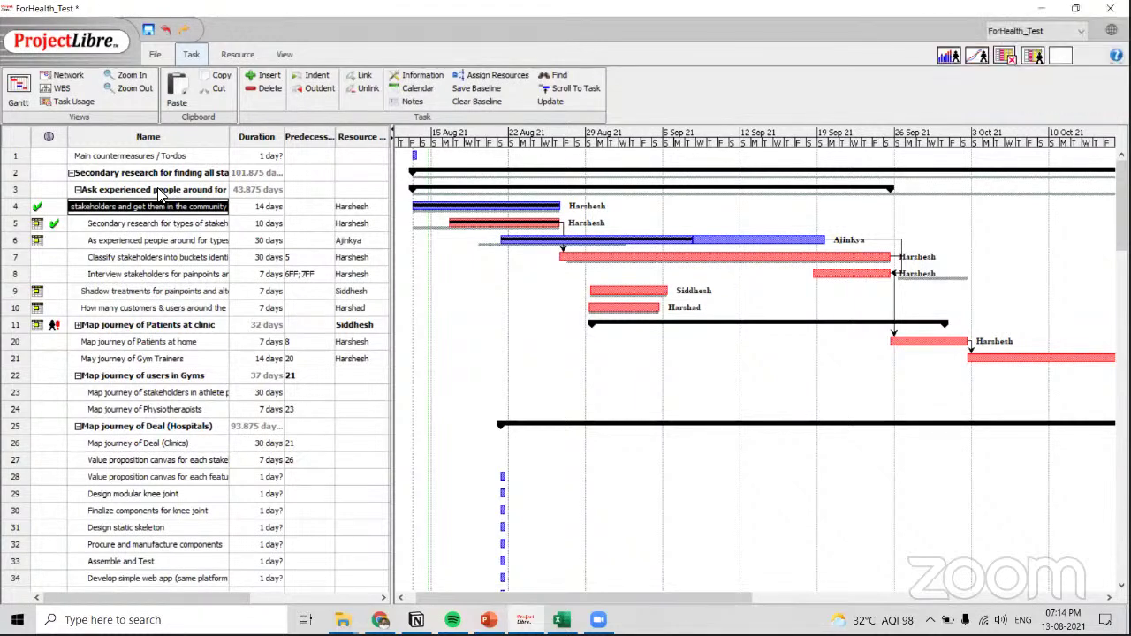
left_click(150, 510)
left_click(164, 477)
left_click(10, 477)
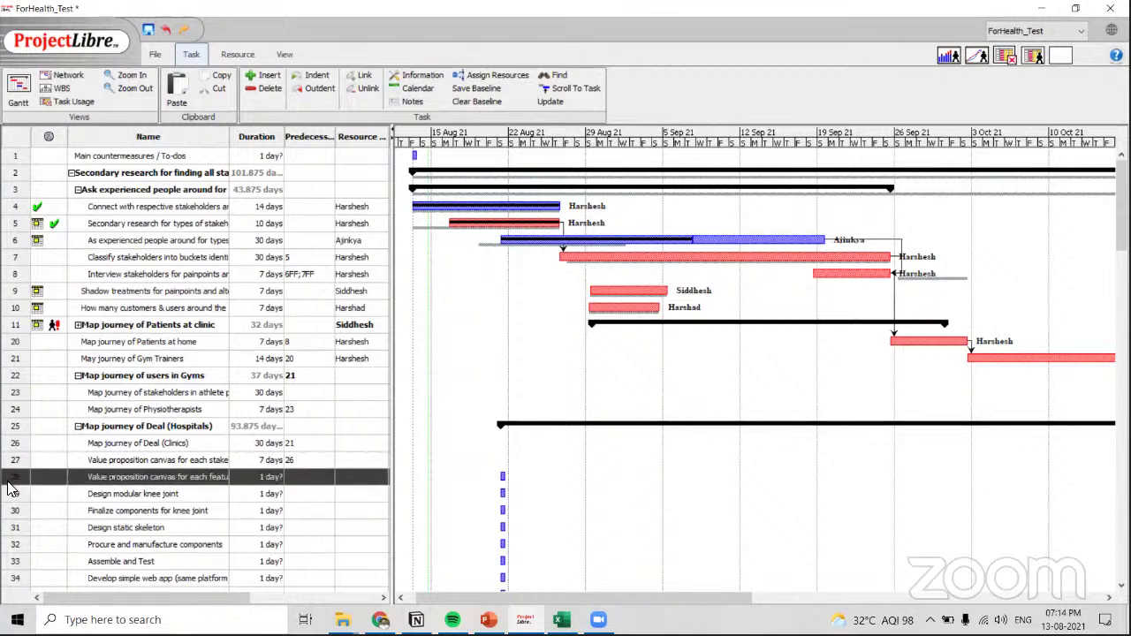
key("End")
key("Home")
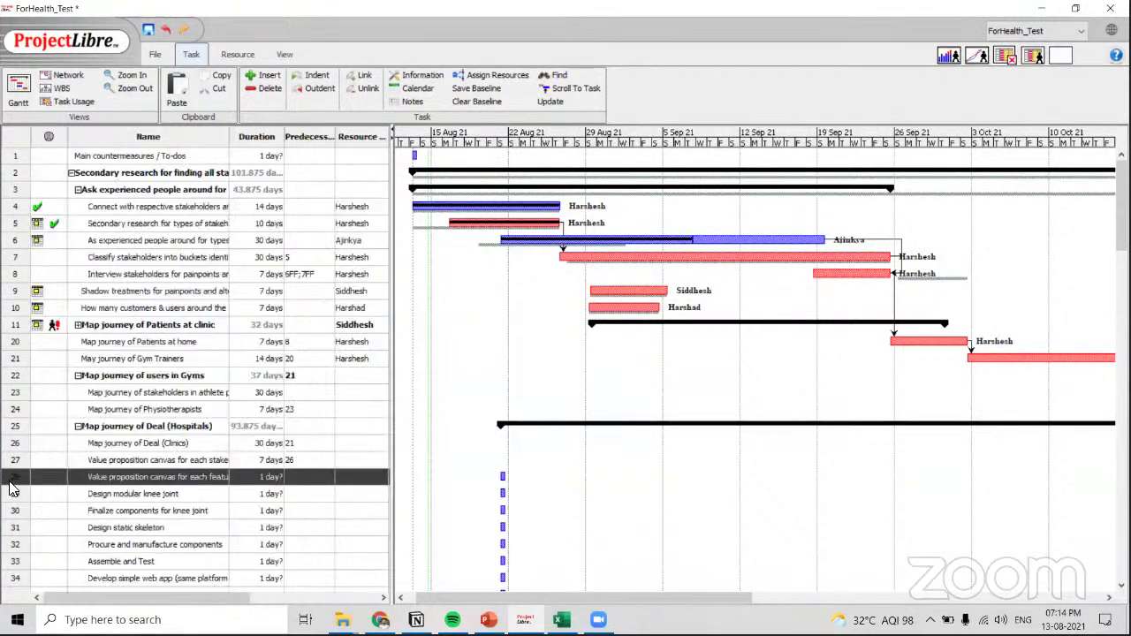